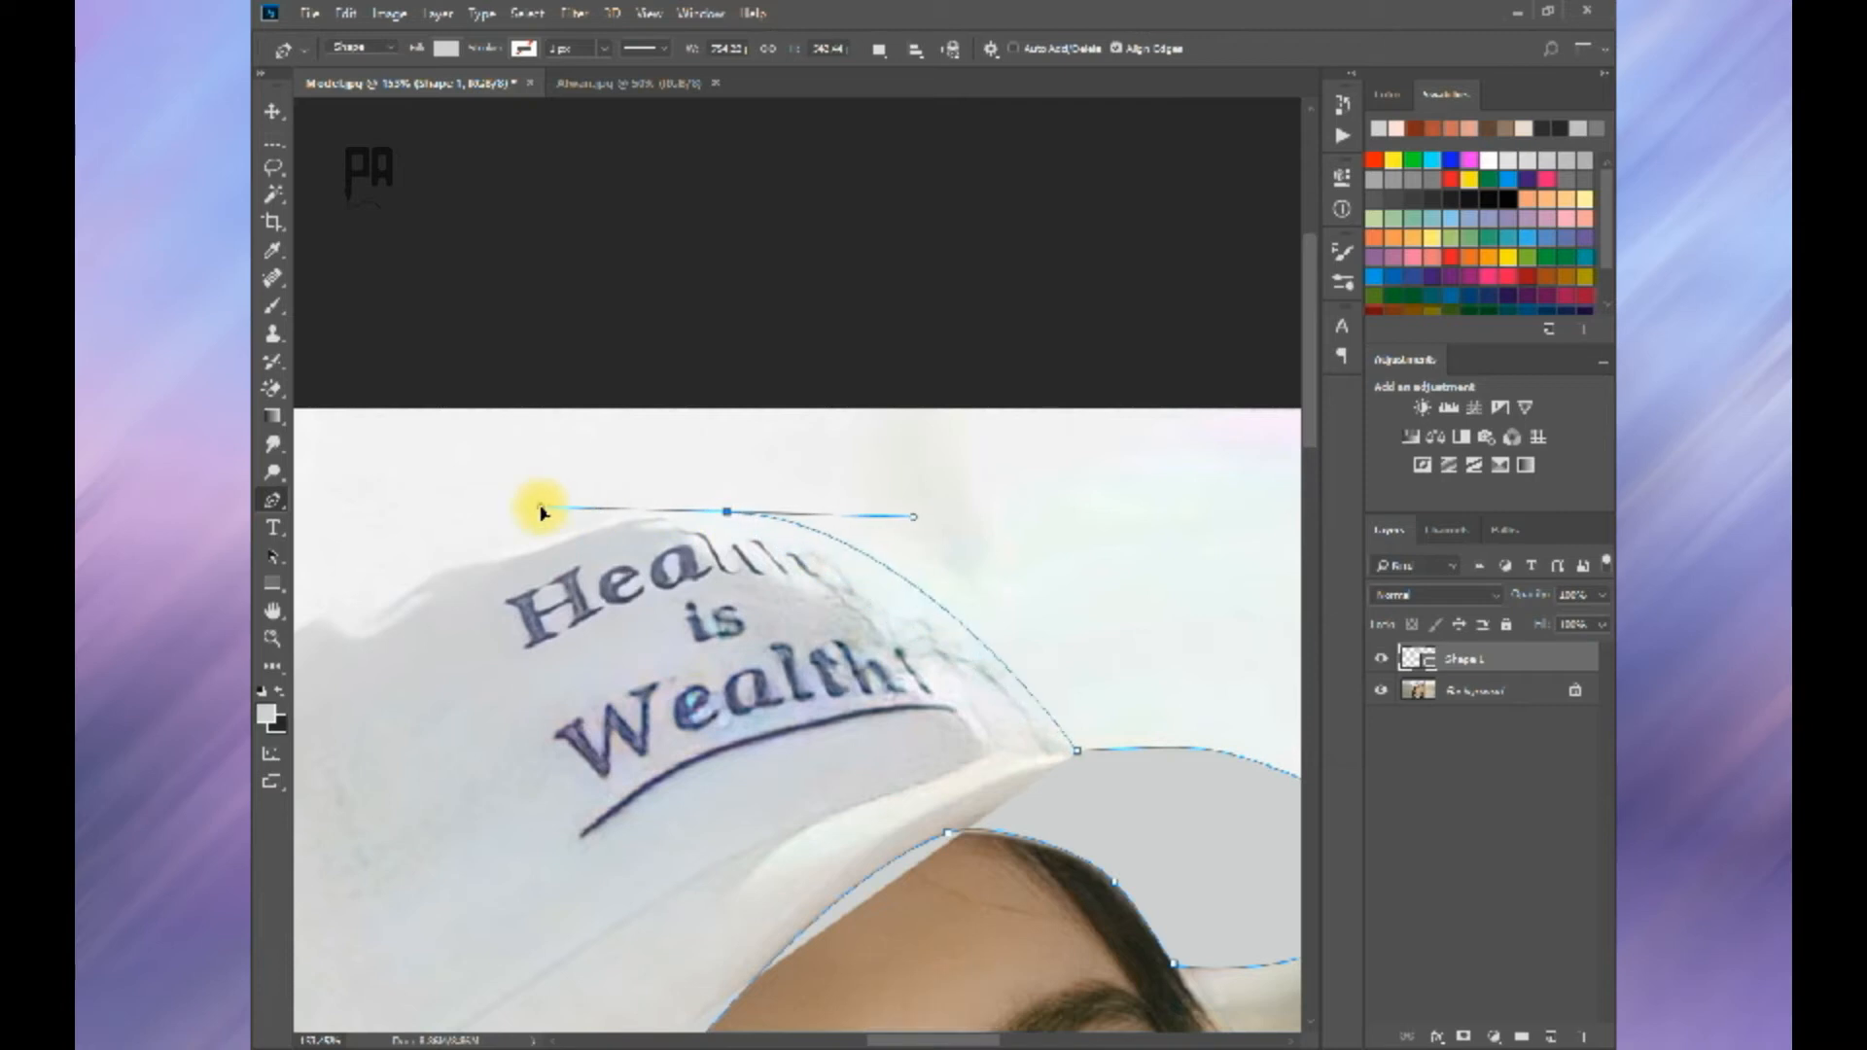
Step: Trace the cap's crown and its back edge down toward the hair with the Pen tool in Shape mode
drag(647, 635, 648, 416)
key(space)
drag(750, 336, 657, 495)
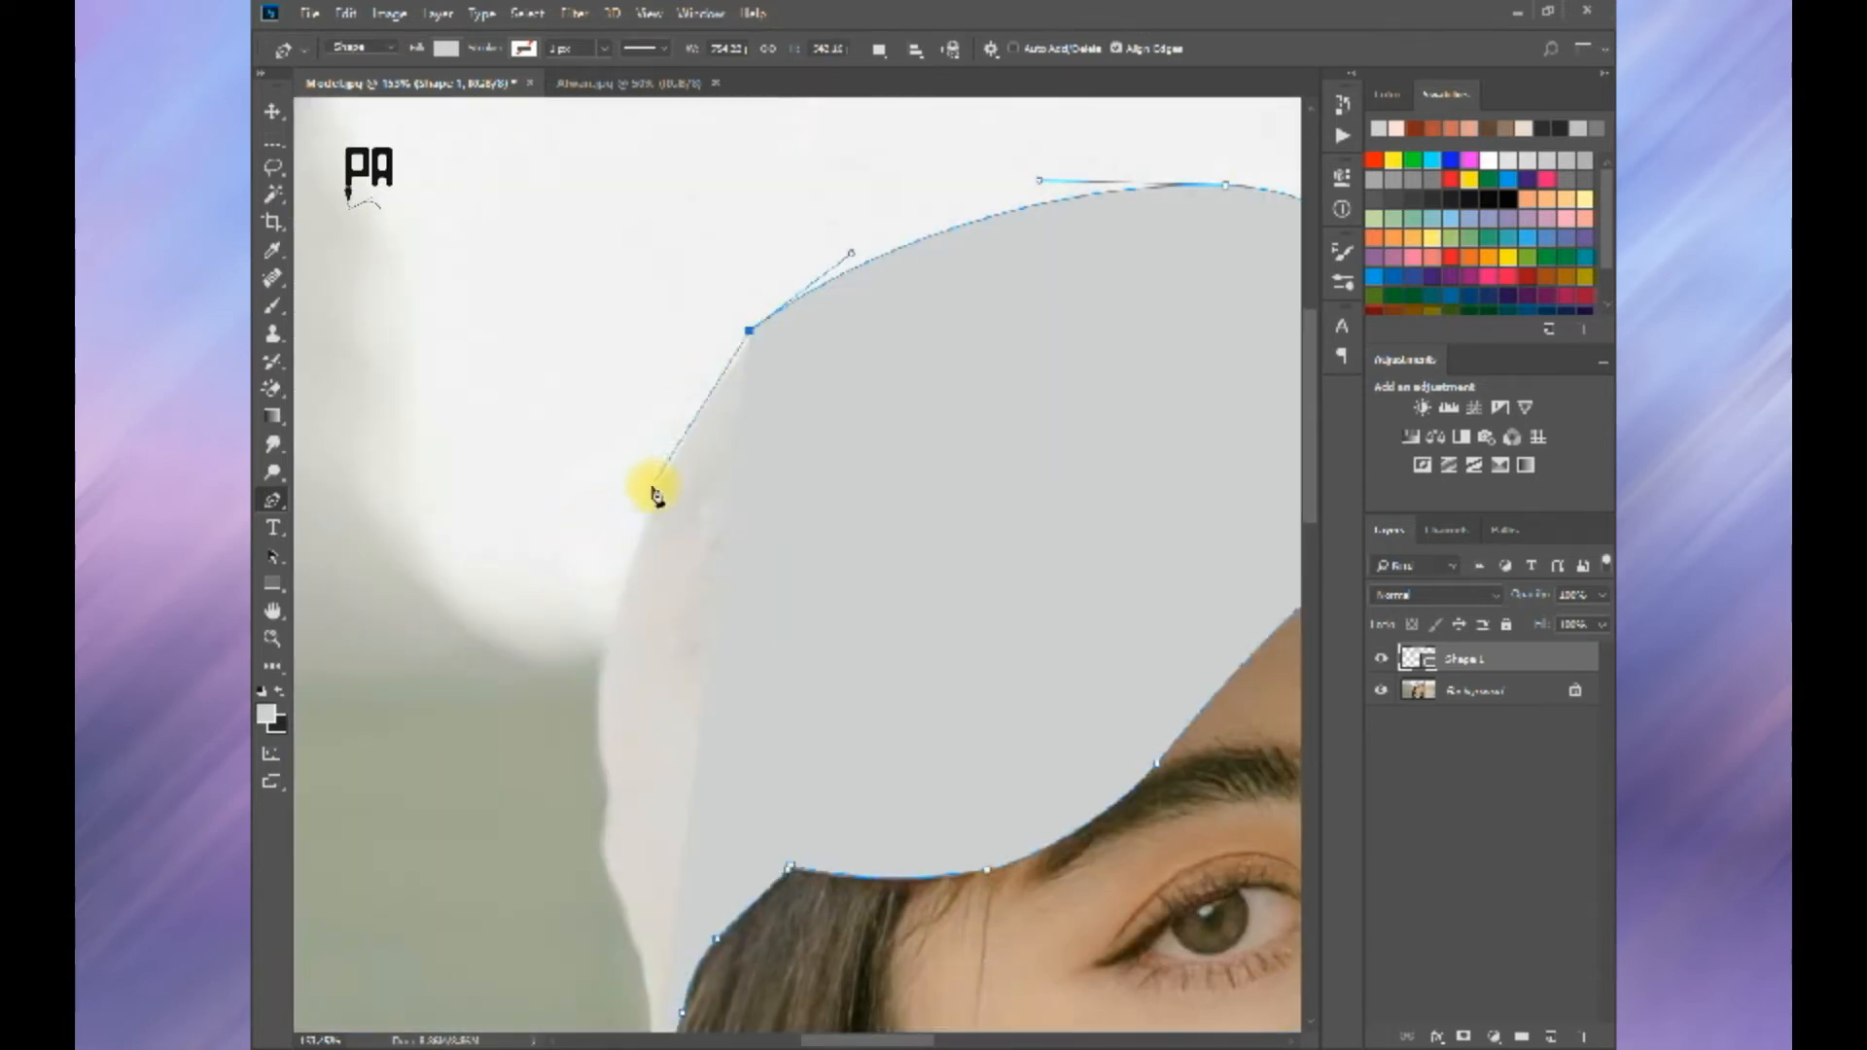
drag(625, 574, 624, 574)
key(space)
drag(595, 739, 650, 613)
key(ctrl+z)
drag(653, 476, 645, 526)
drag(658, 595, 658, 609)
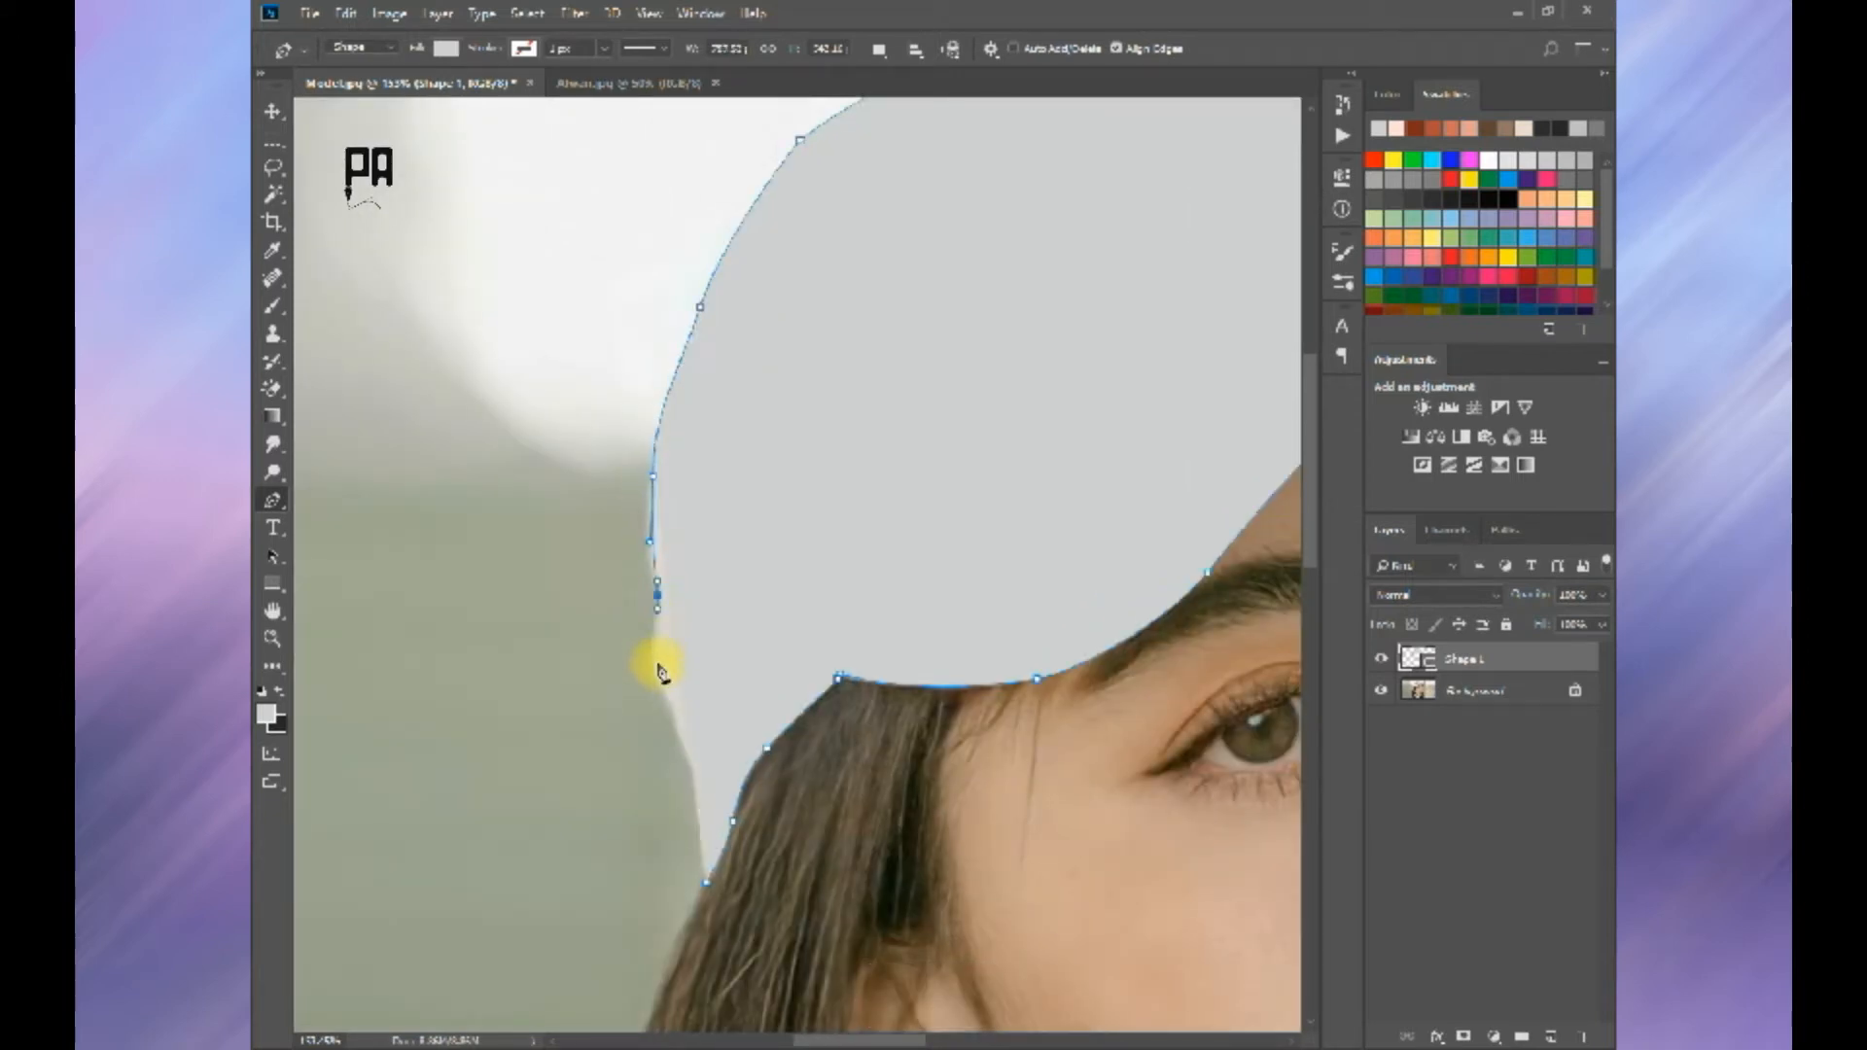
Step: Set the cap shape's opacity to 0%, close its outline at the starting anchor, and restore the opacity to 100%
drag(1541, 596, 1013, 614)
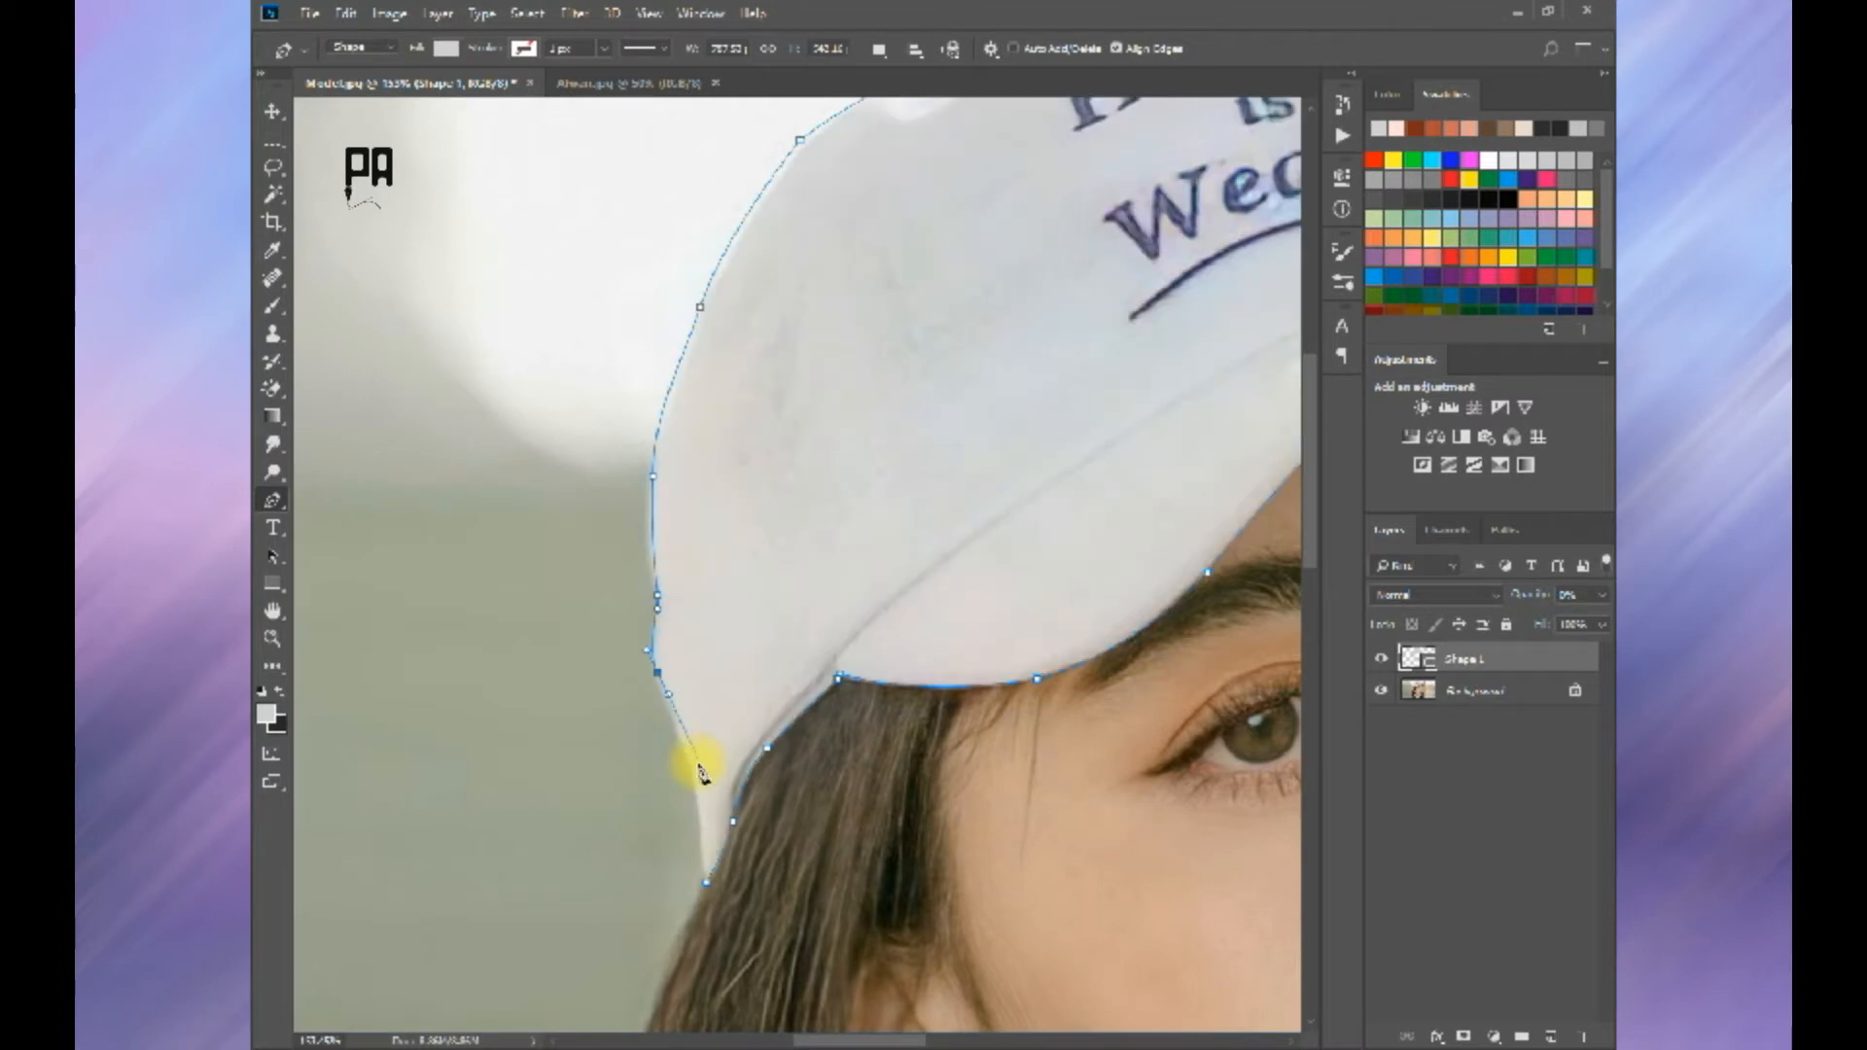
click(708, 882)
scroll(839, 786, down, 7)
mouse_move(1534, 594)
mouse_down()
mouse_move(1495, 612)
mouse_move(1541, 595)
mouse_up()
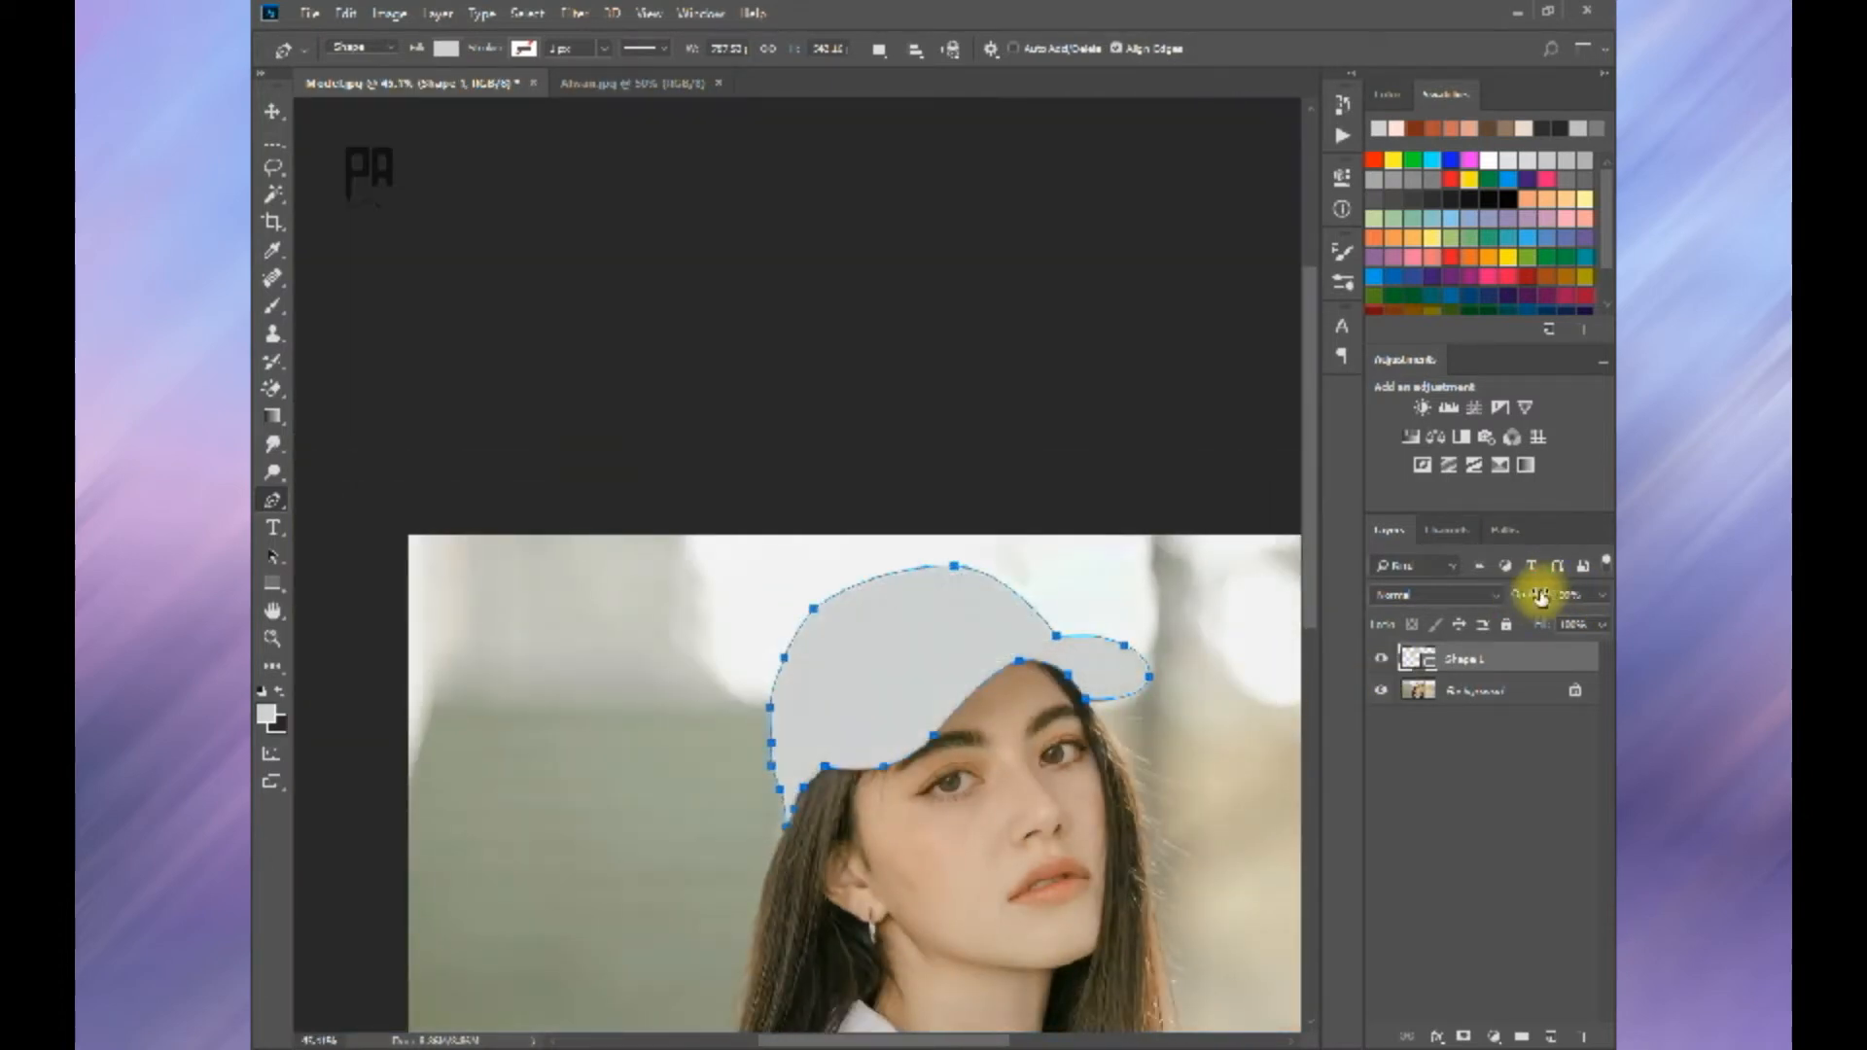
key(Return)
scroll(1138, 632, down, 3)
Step: Add a layer above the background photo and fill it with medium gray
click(1474, 688)
click(1551, 1038)
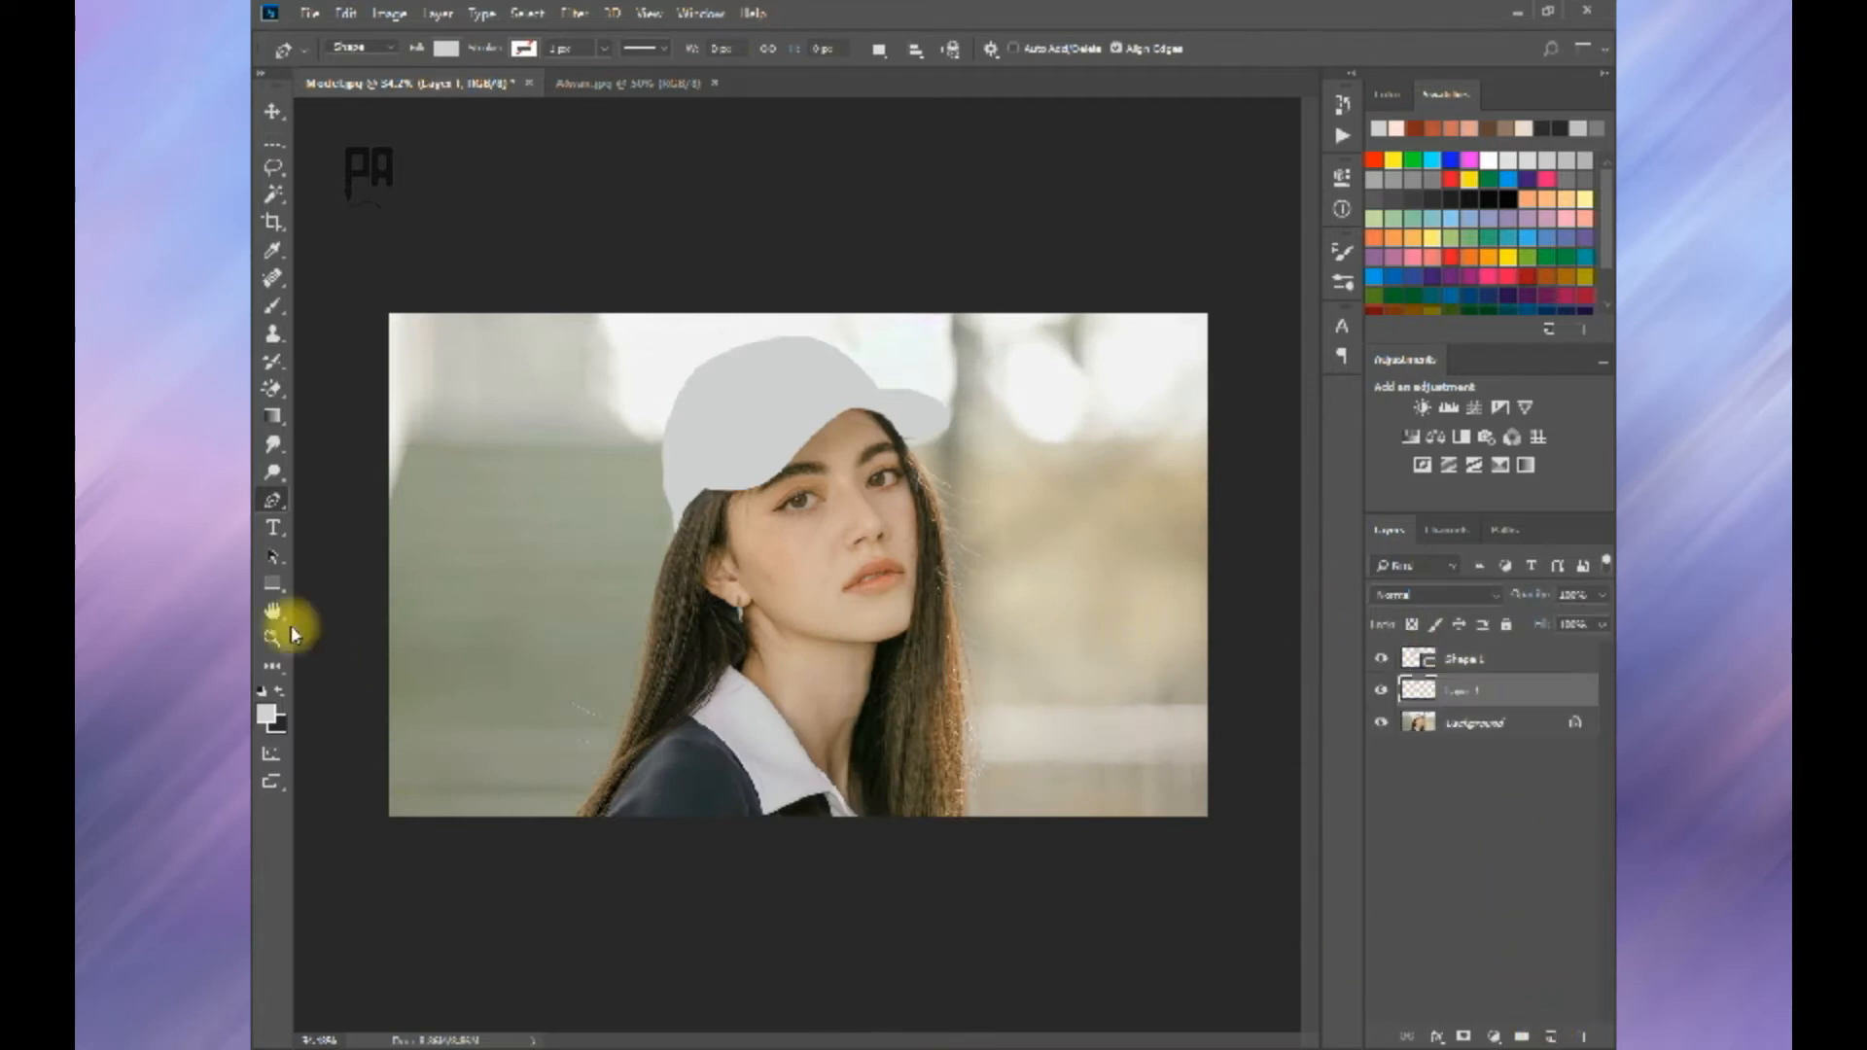
click(267, 716)
click(1318, 663)
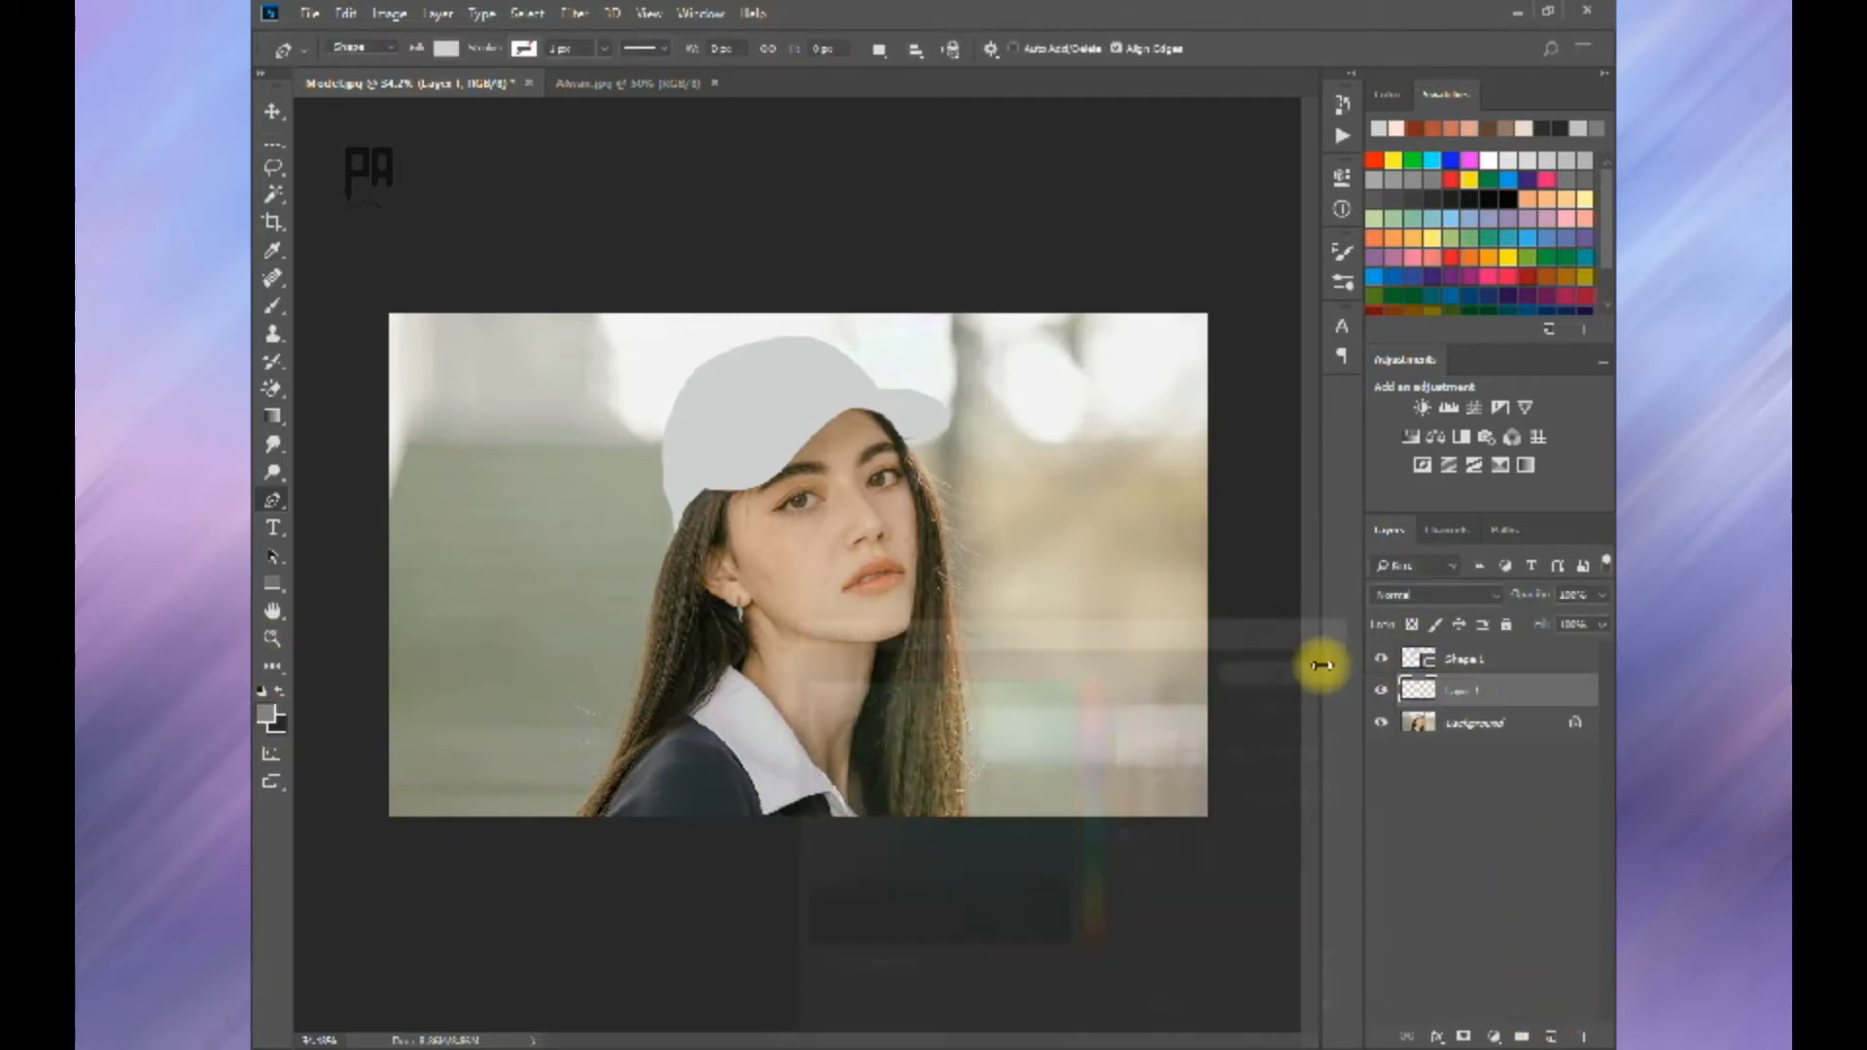
key(alt+Delete)
Step: Add another layer above the gray one, hide the gray layer, and set the foreground color to a very dark brown
click(1551, 1037)
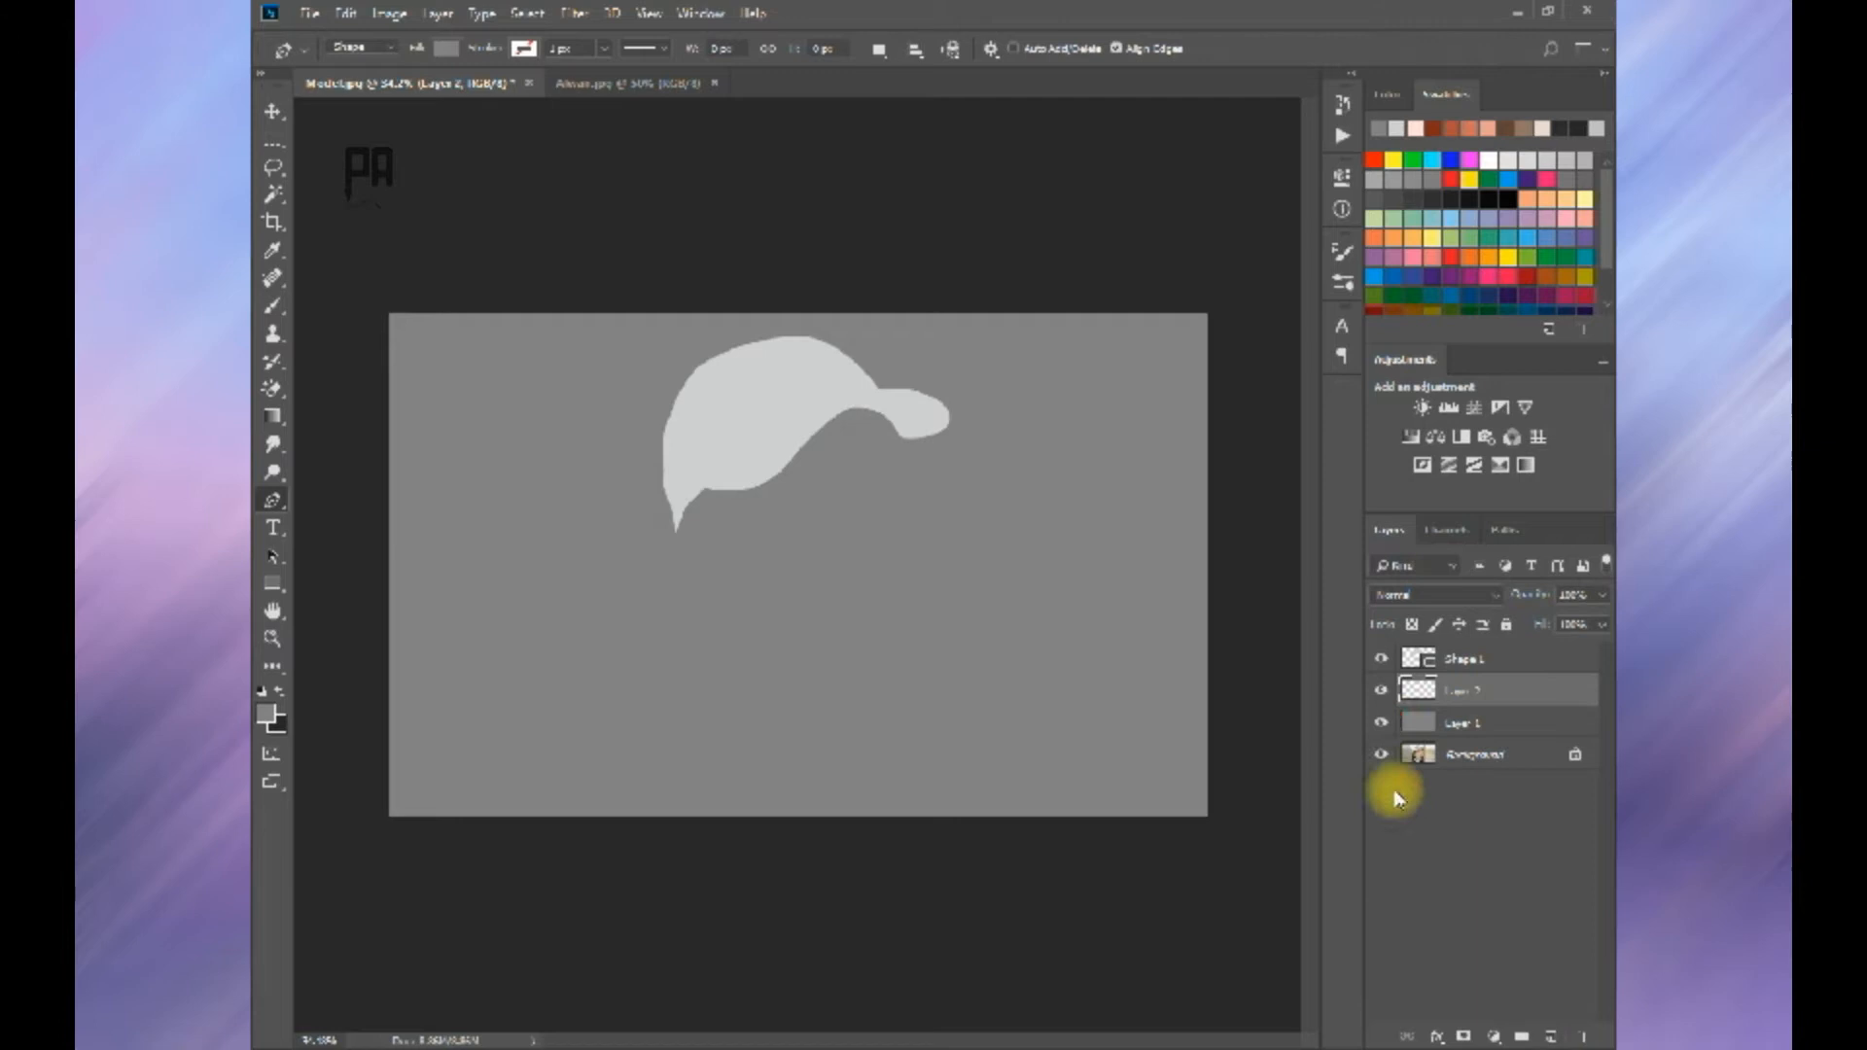
click(1381, 722)
click(623, 86)
click(264, 715)
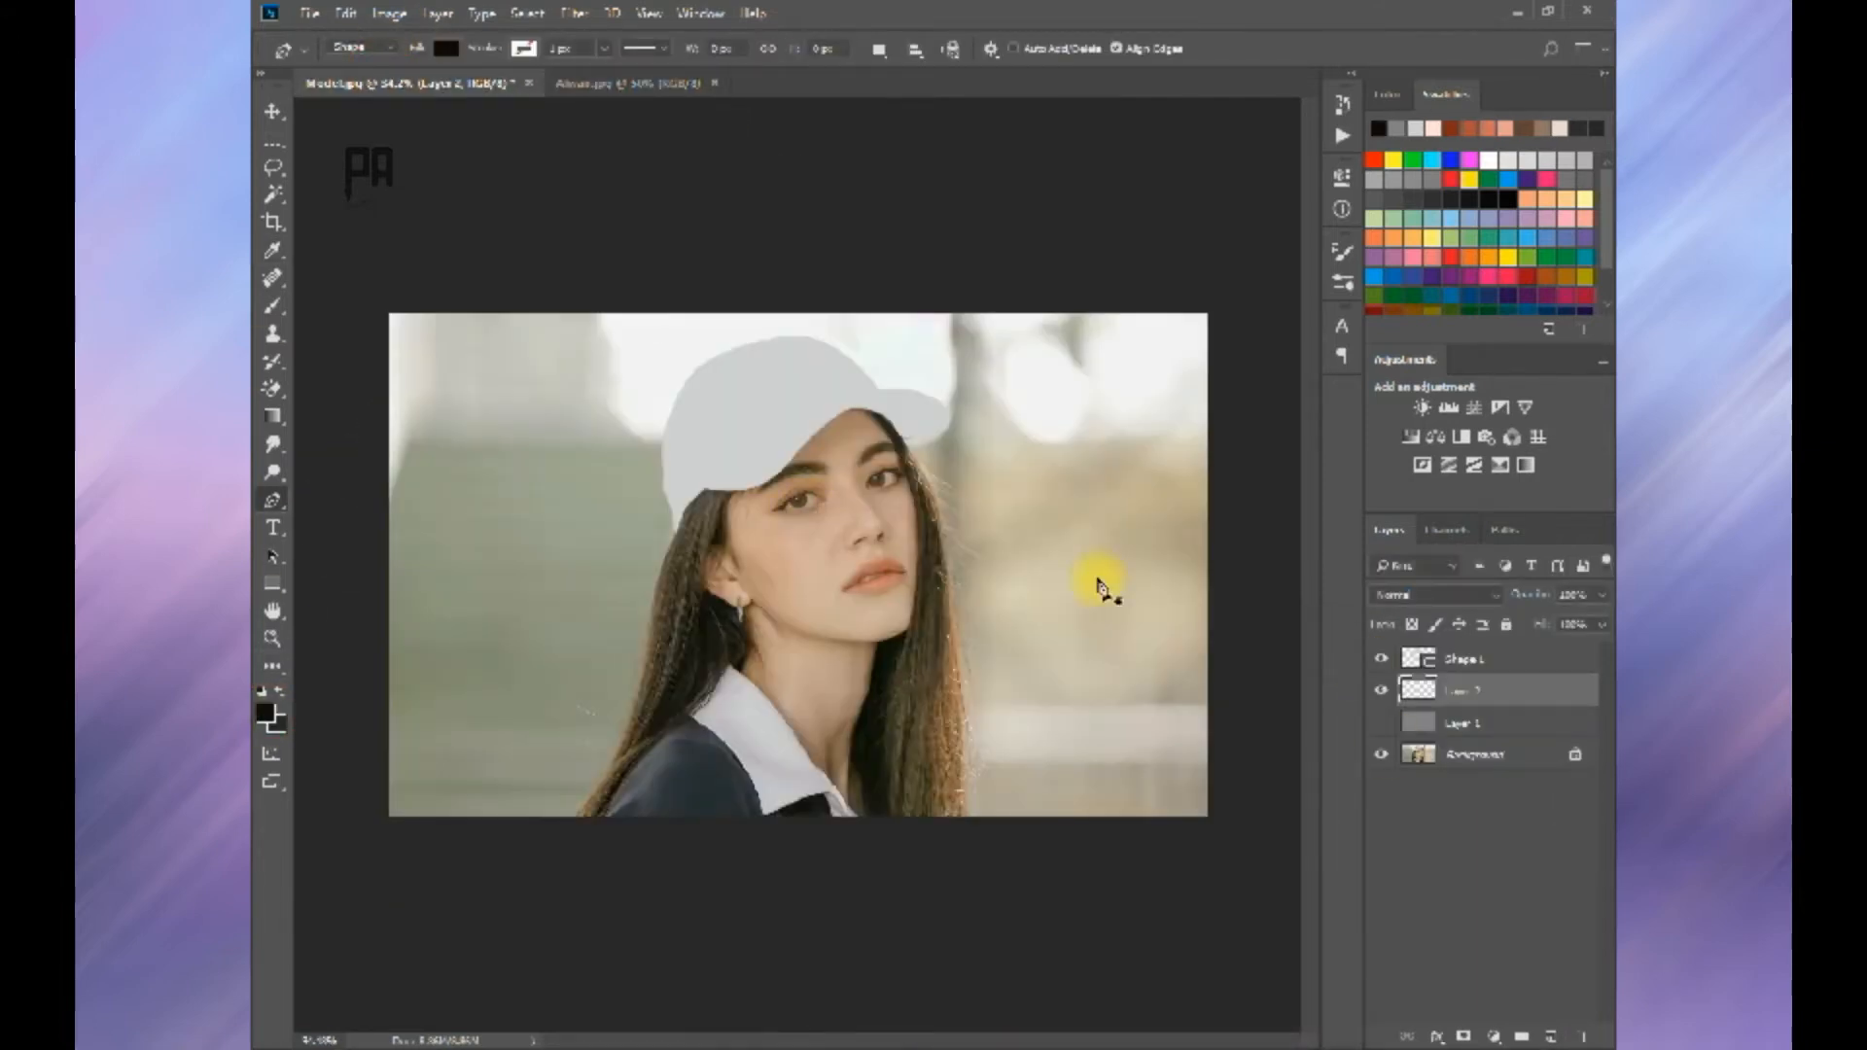
Step: Start the hair shape by tracing its lower edge over the shoulder and along the white collar
scroll(1105, 580, up, 3)
drag(1054, 405, 1040, 583)
click(708, 869)
drag(838, 673, 867, 637)
drag(1063, 492, 905, 584)
drag(763, 765, 736, 791)
alt+click(763, 765)
drag(886, 630, 948, 557)
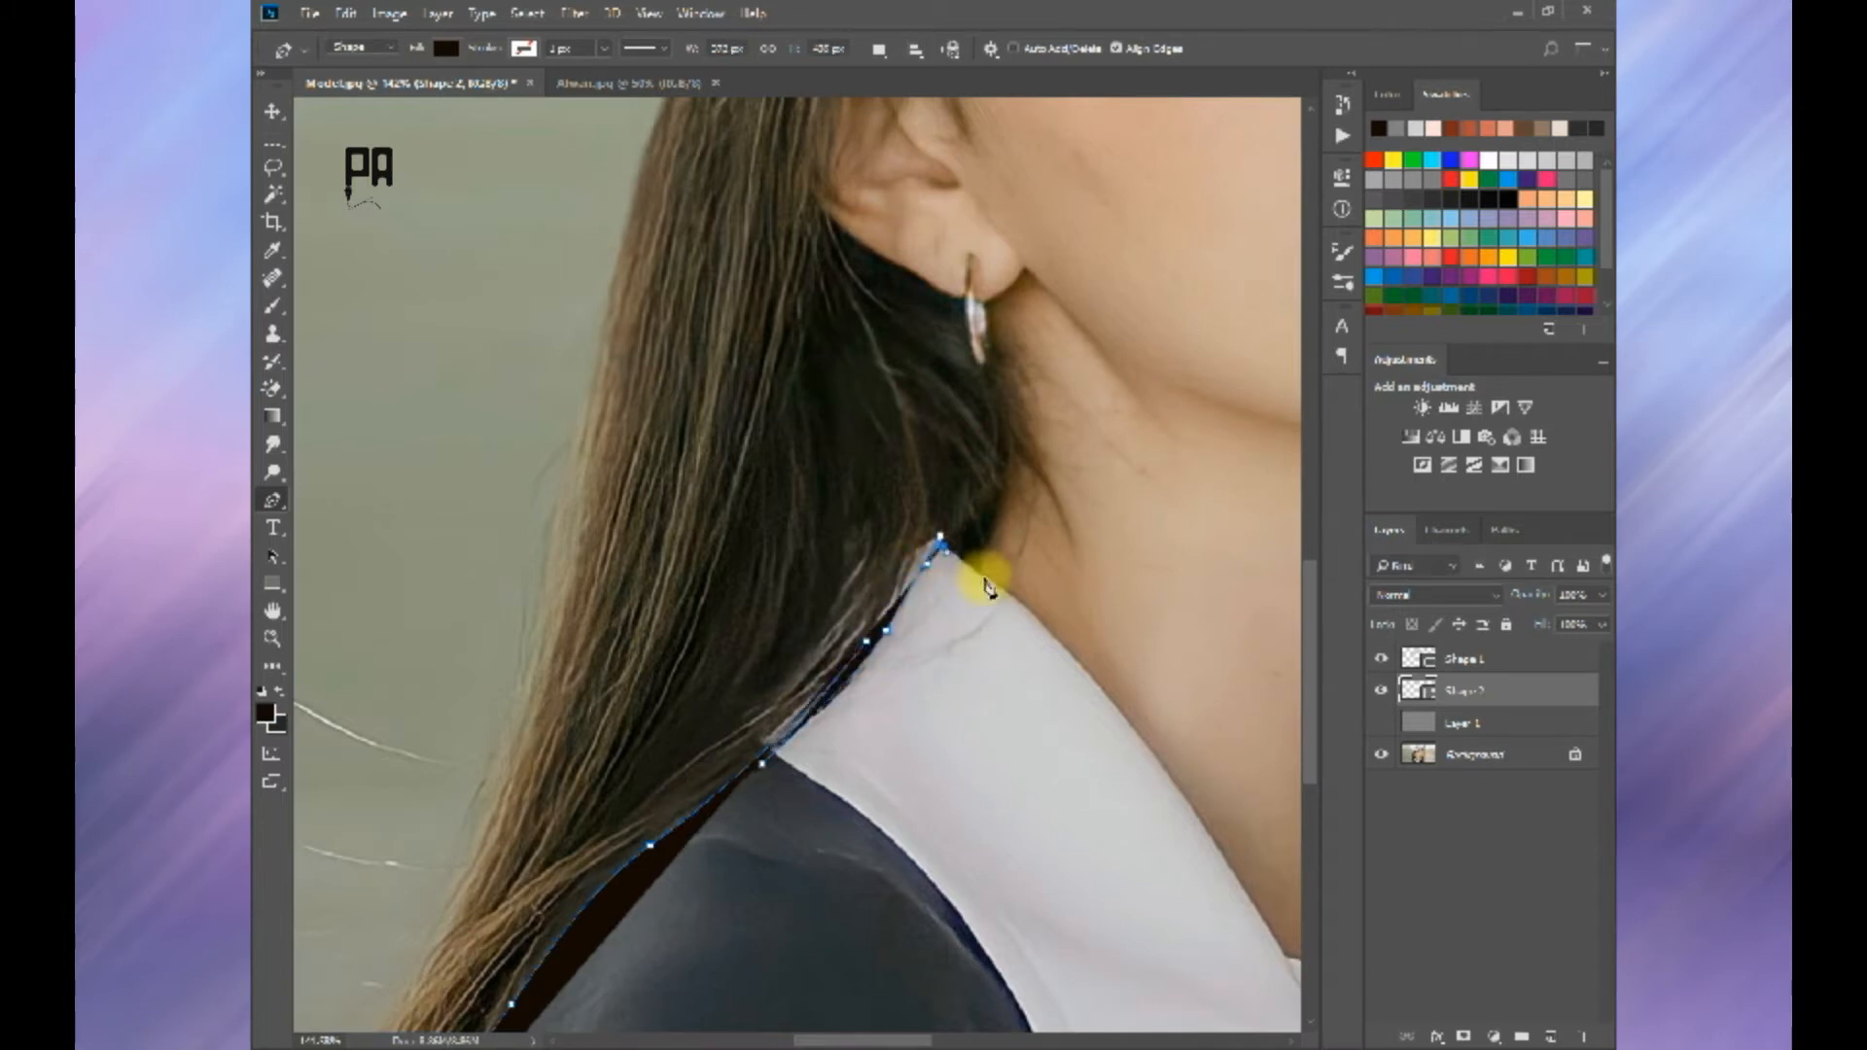
Step: Trace pointed loose strands of hair over the neck, from the collar tip up to the earlobe
drag(1018, 495, 992, 660)
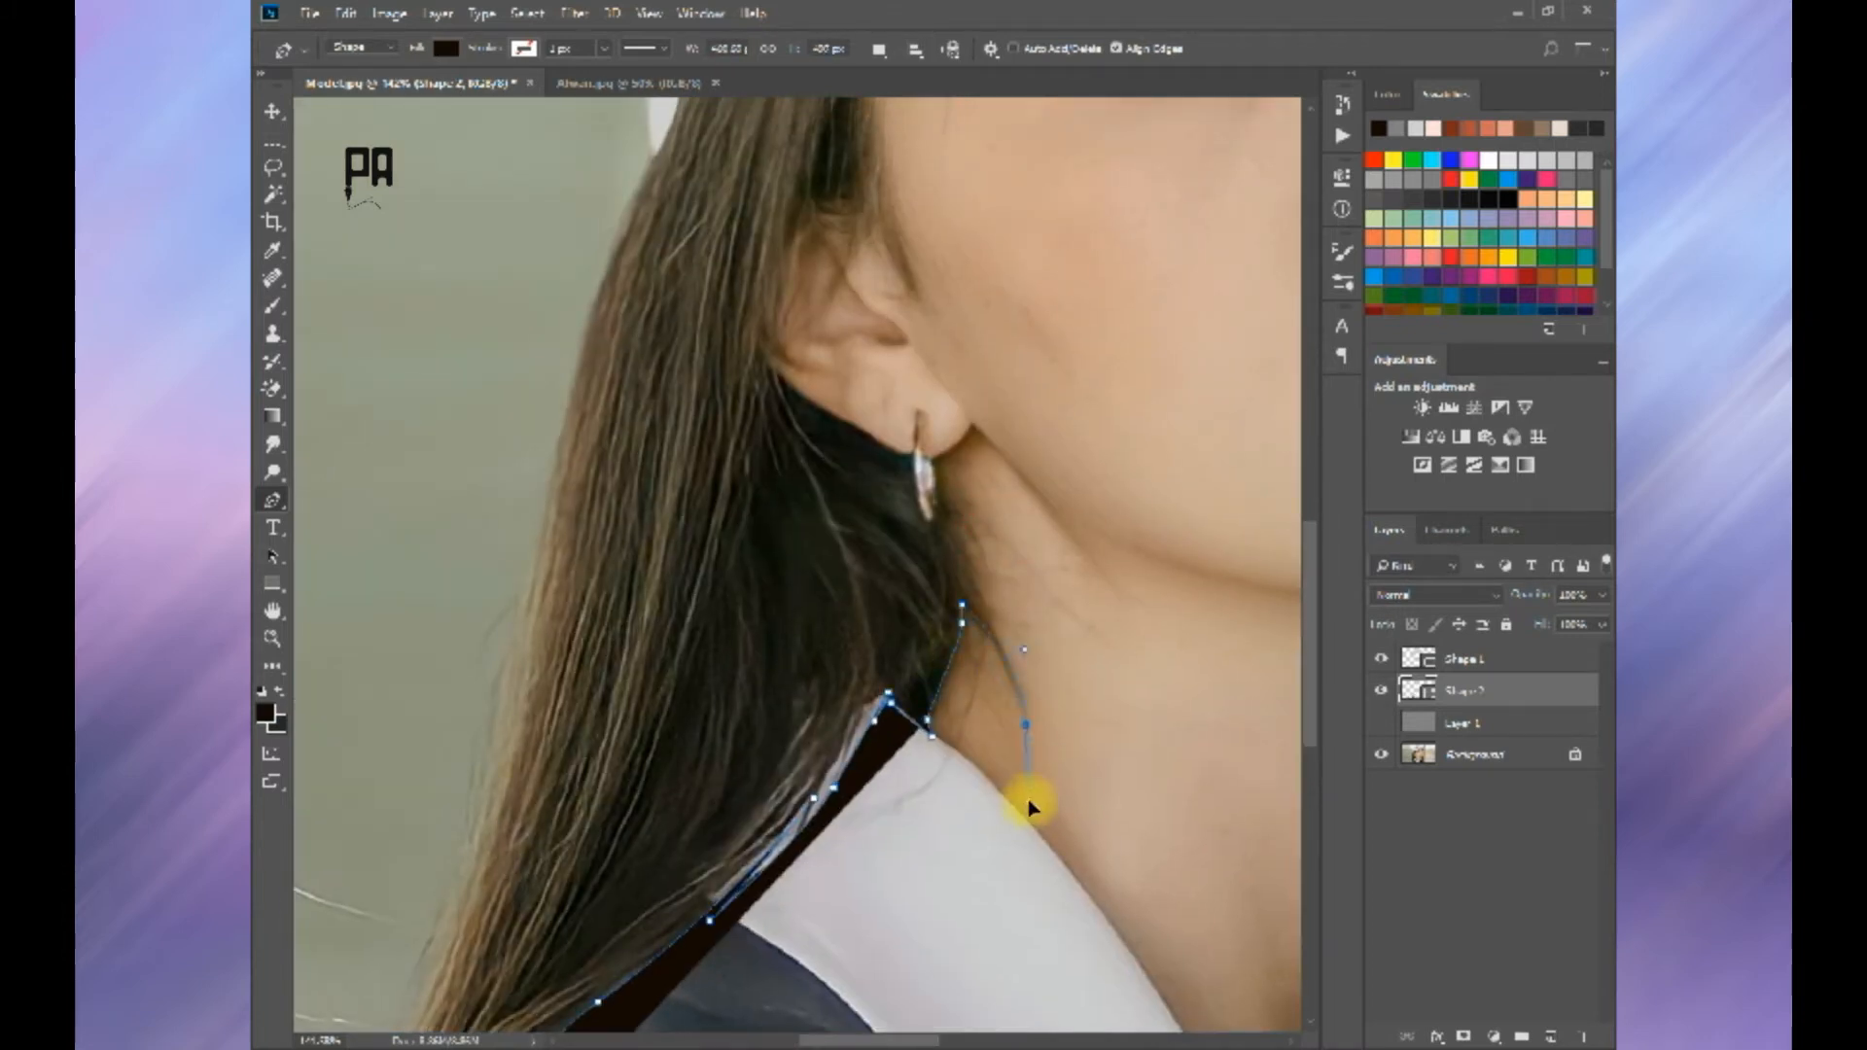
alt+click(1026, 726)
mouse_move(981, 596)
mouse_down()
mouse_move(968, 570)
mouse_move(1012, 588)
mouse_up()
key(ctrl+z)
click(1045, 616)
drag(964, 513, 1116, 821)
click(935, 459)
Step: Trace the hair outline along the underside and back edge of the ear
scroll(1035, 726, up, 3)
scroll(1001, 762, up, 3)
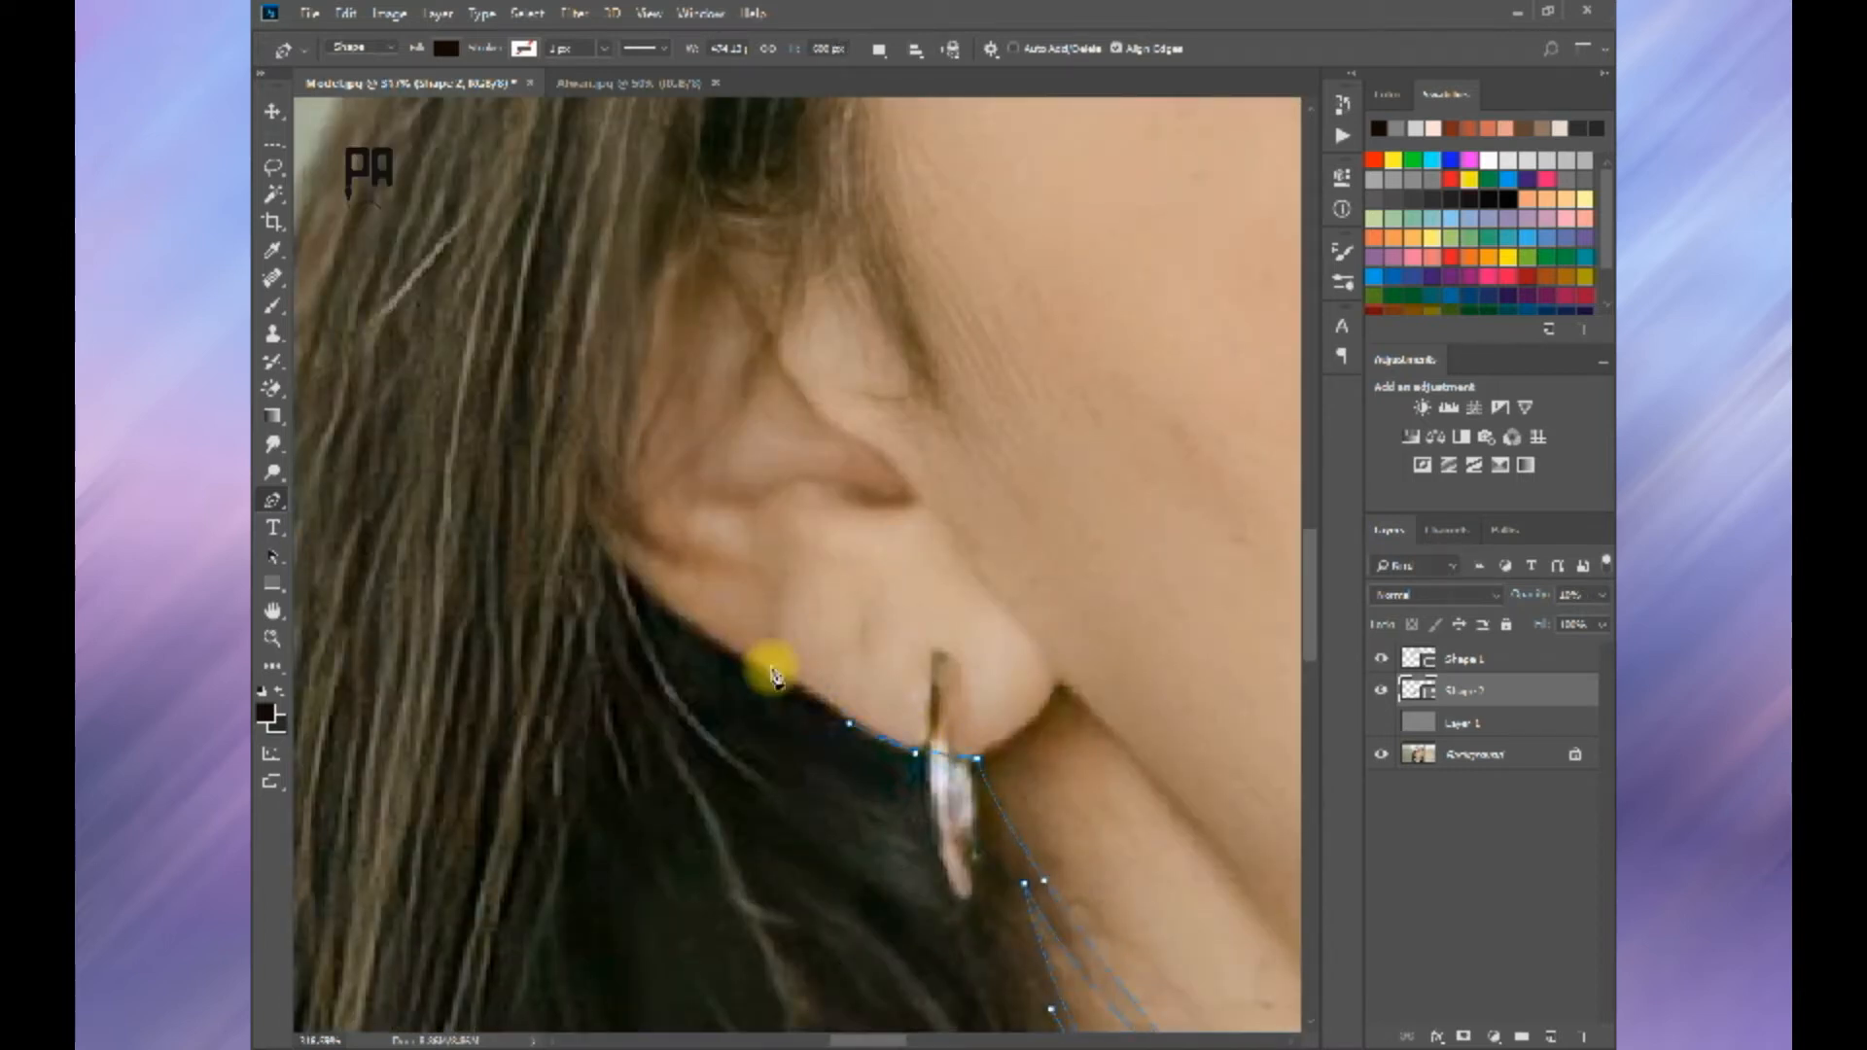
drag(768, 669, 719, 650)
drag(638, 601, 841, 781)
drag(809, 678, 778, 581)
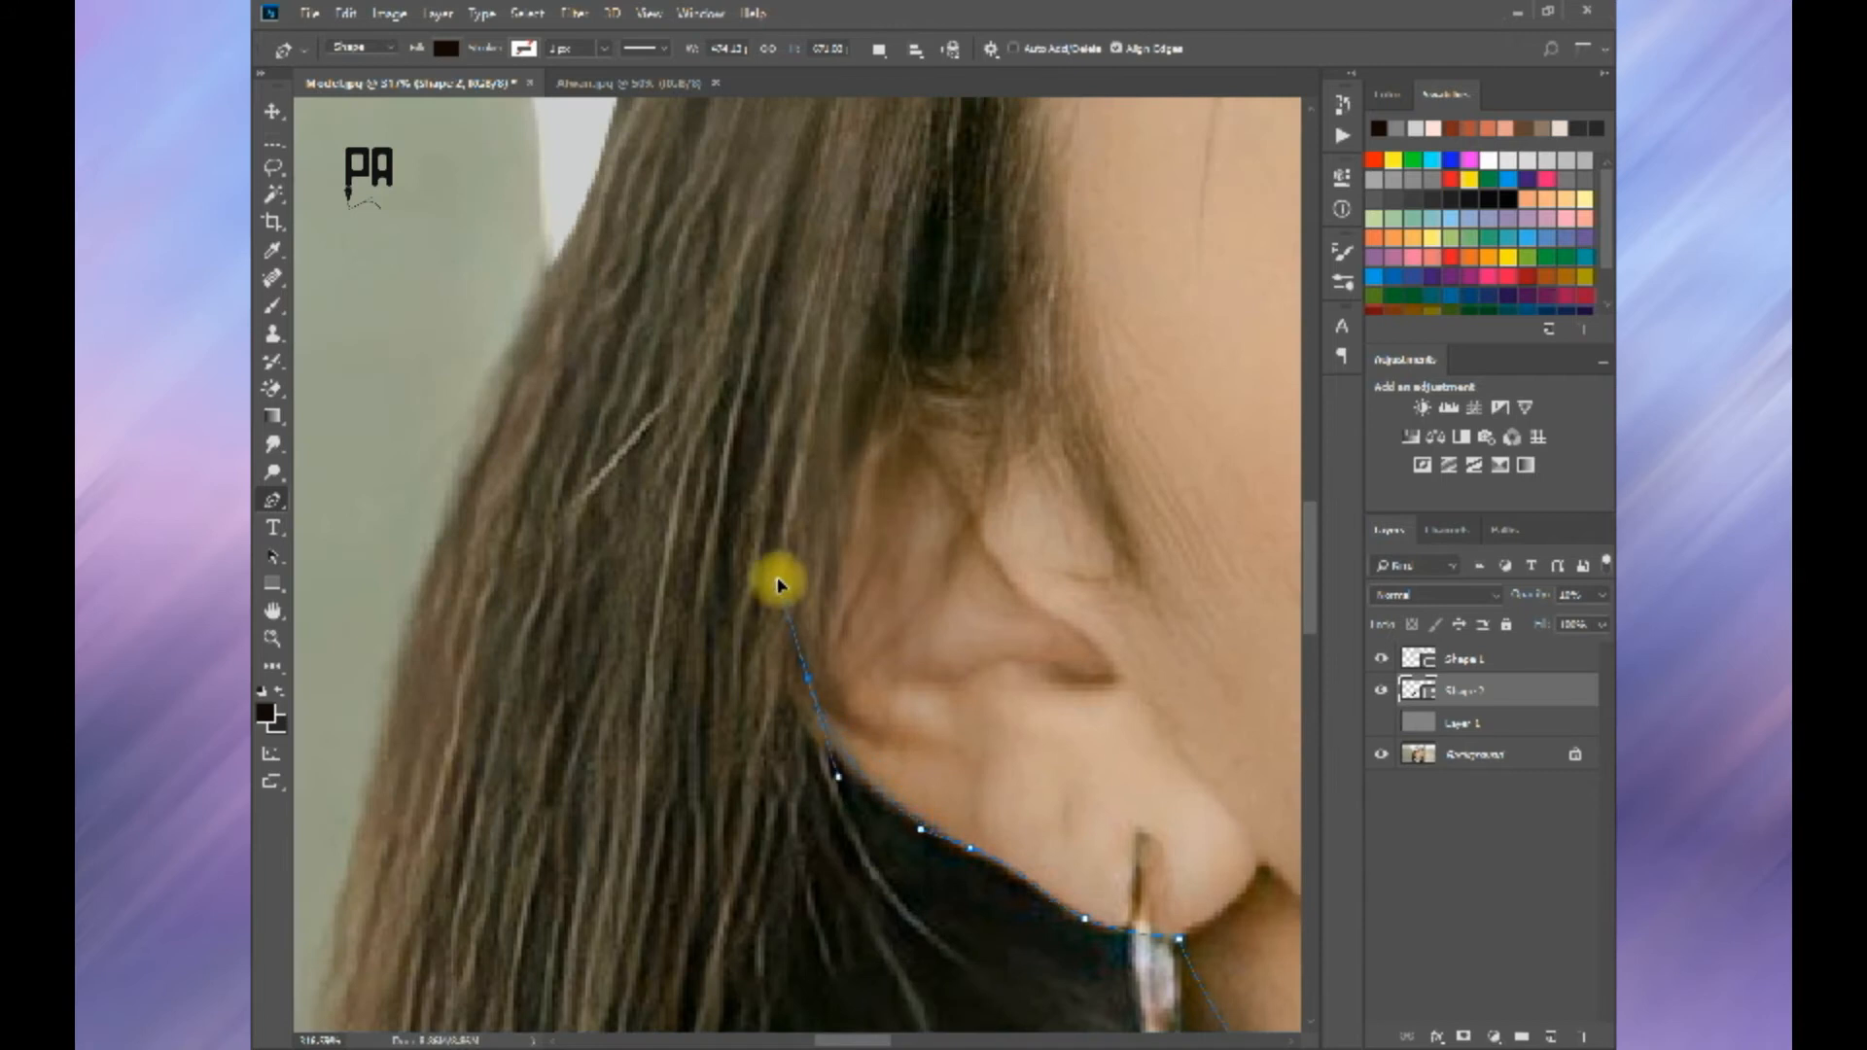
alt+click(807, 679)
click(903, 775)
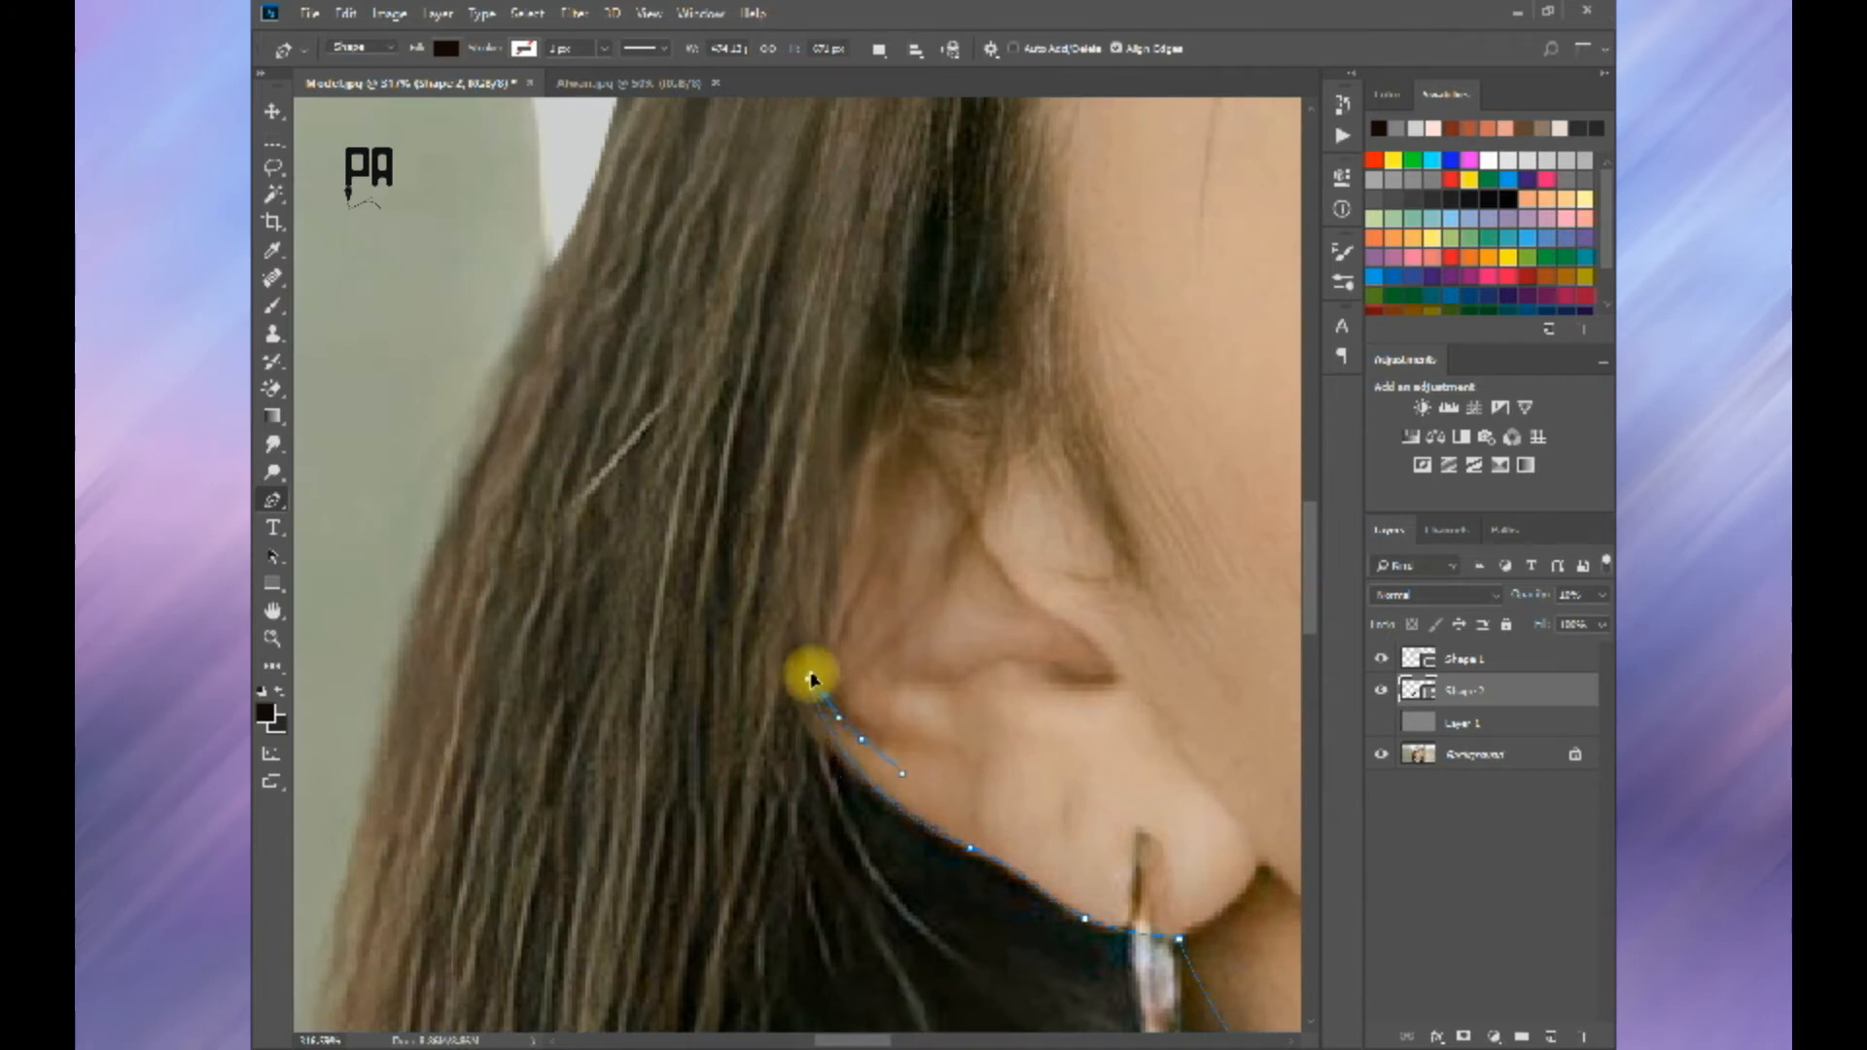
drag(828, 674, 846, 490)
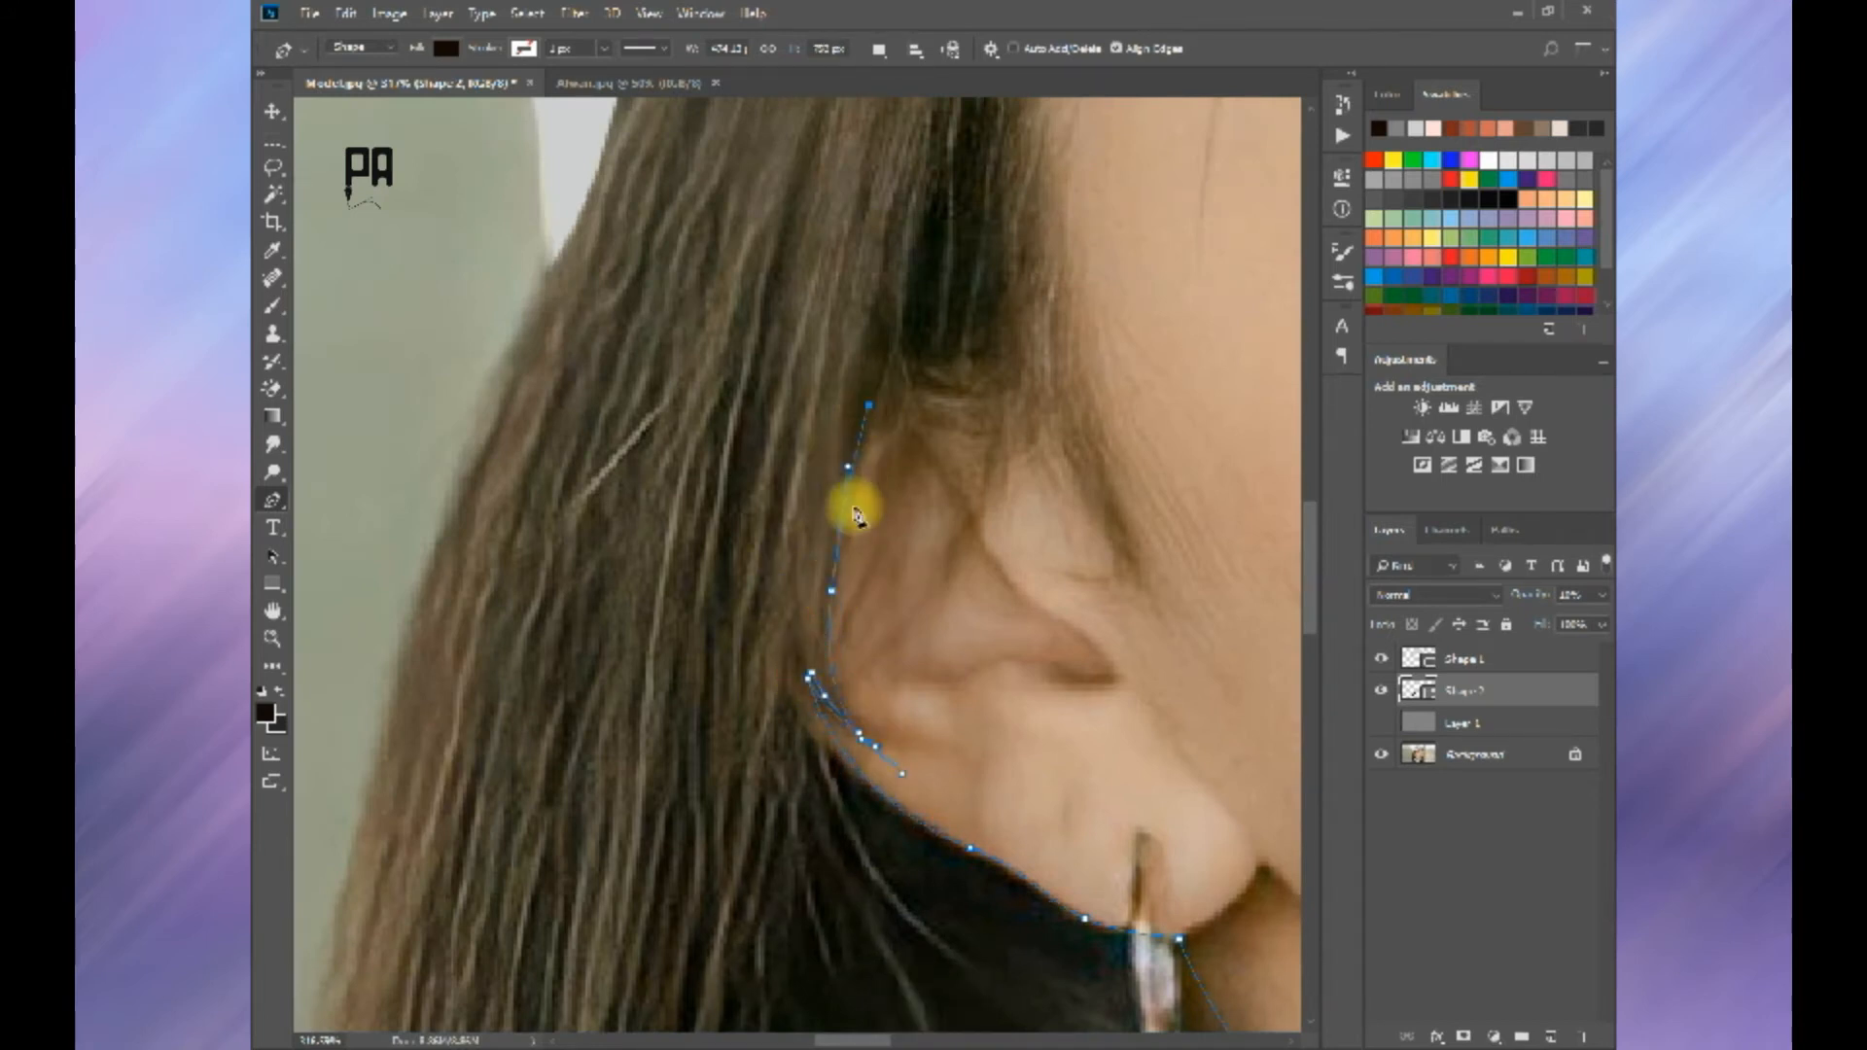
Step: Trace small pointed strands over the top of the ear and up the temple
drag(880, 428, 654, 714)
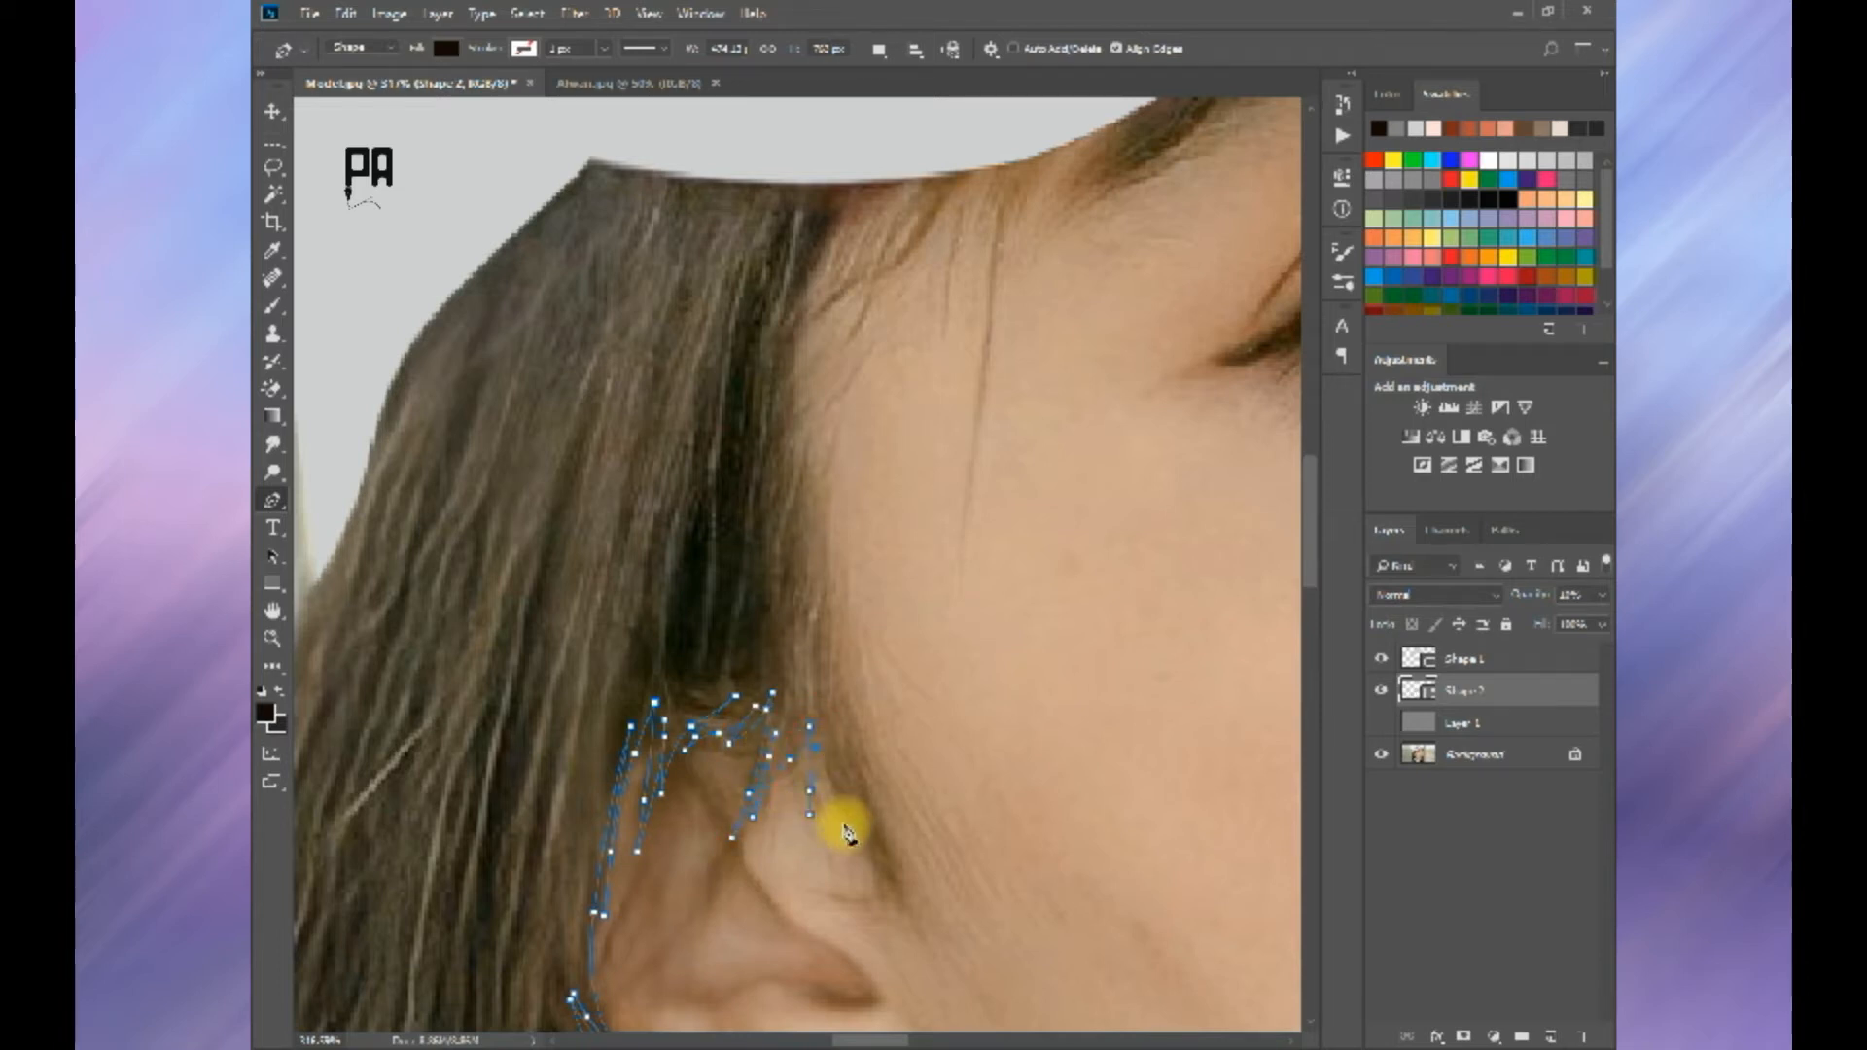
click(936, 960)
key(ctrl+z)
drag(803, 551, 846, 750)
drag(877, 686, 862, 821)
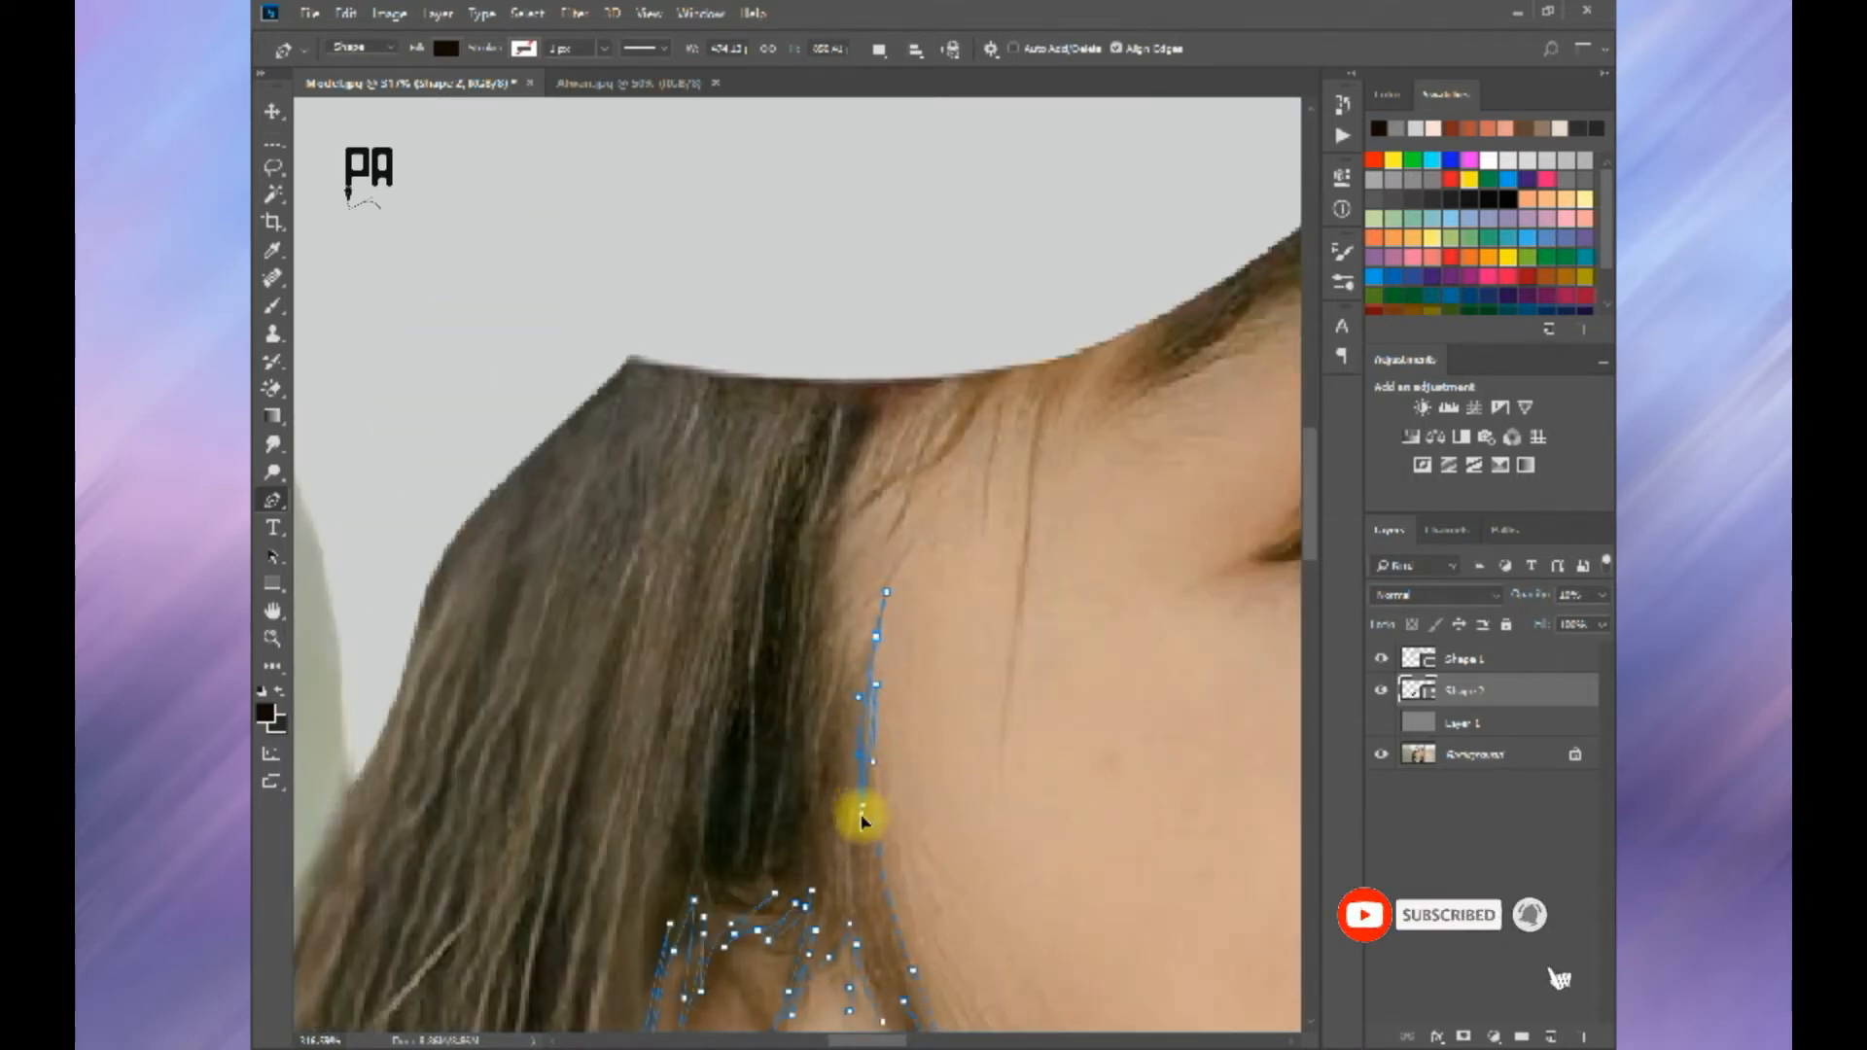
drag(858, 596, 823, 753)
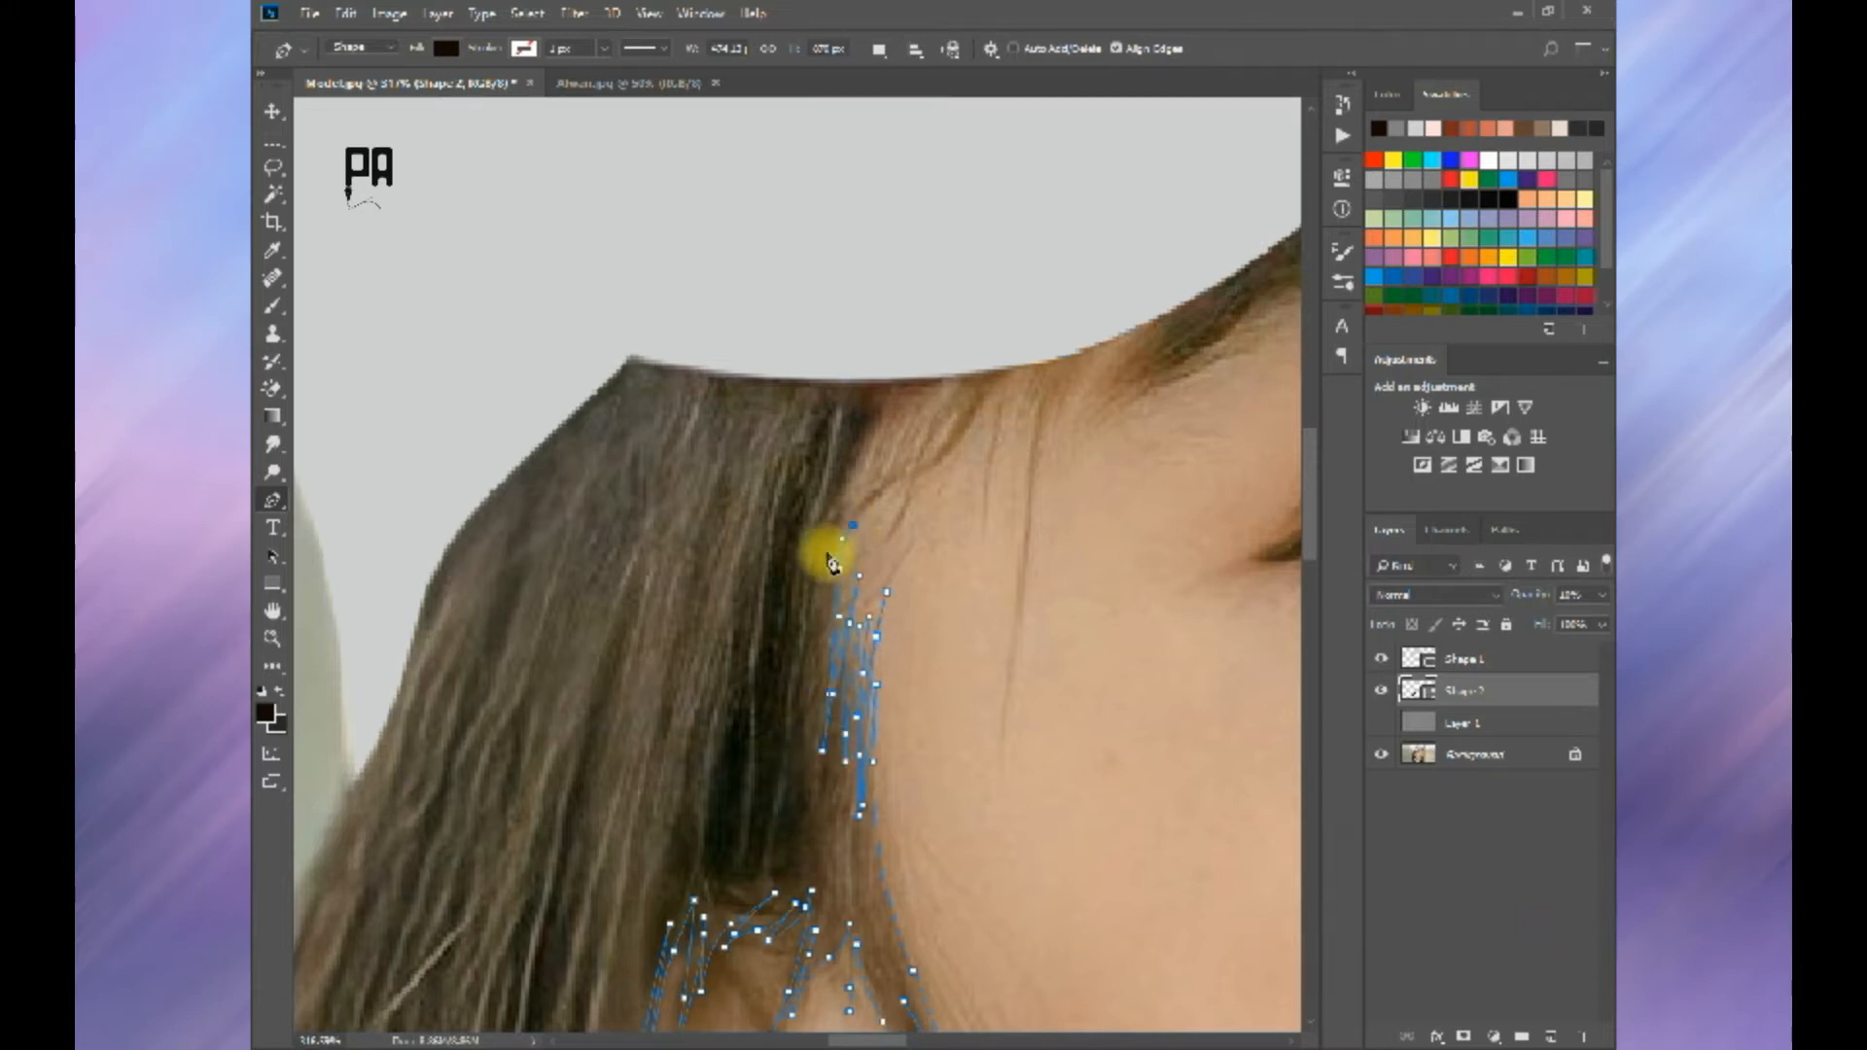
Step: Continue the hairline strands from the temple toward the cap's lower edge, undoing misplaced anchors
drag(832, 562, 804, 771)
key(ctrl+z)
drag(932, 653, 948, 594)
key(ctrl+alt+z)
key(ctrl+z)
key(ctrl+alt+z)
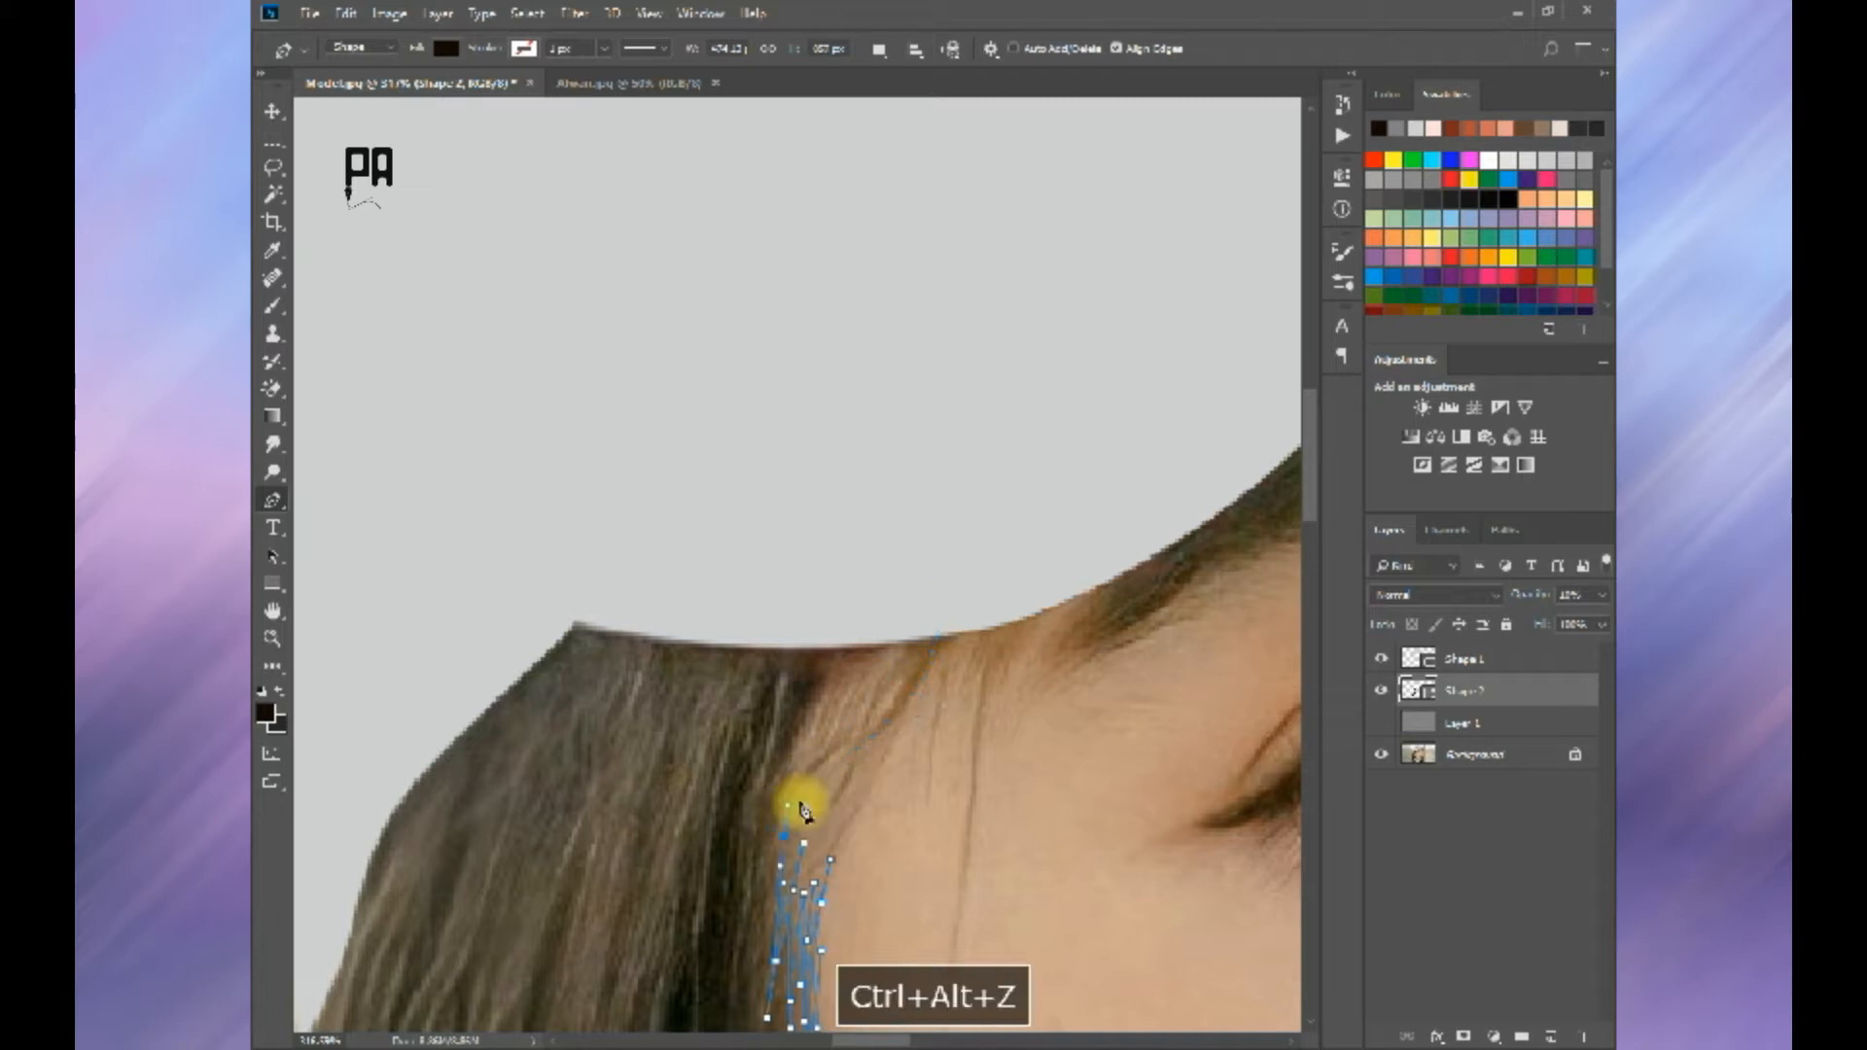
key(ctrl+alt+z)
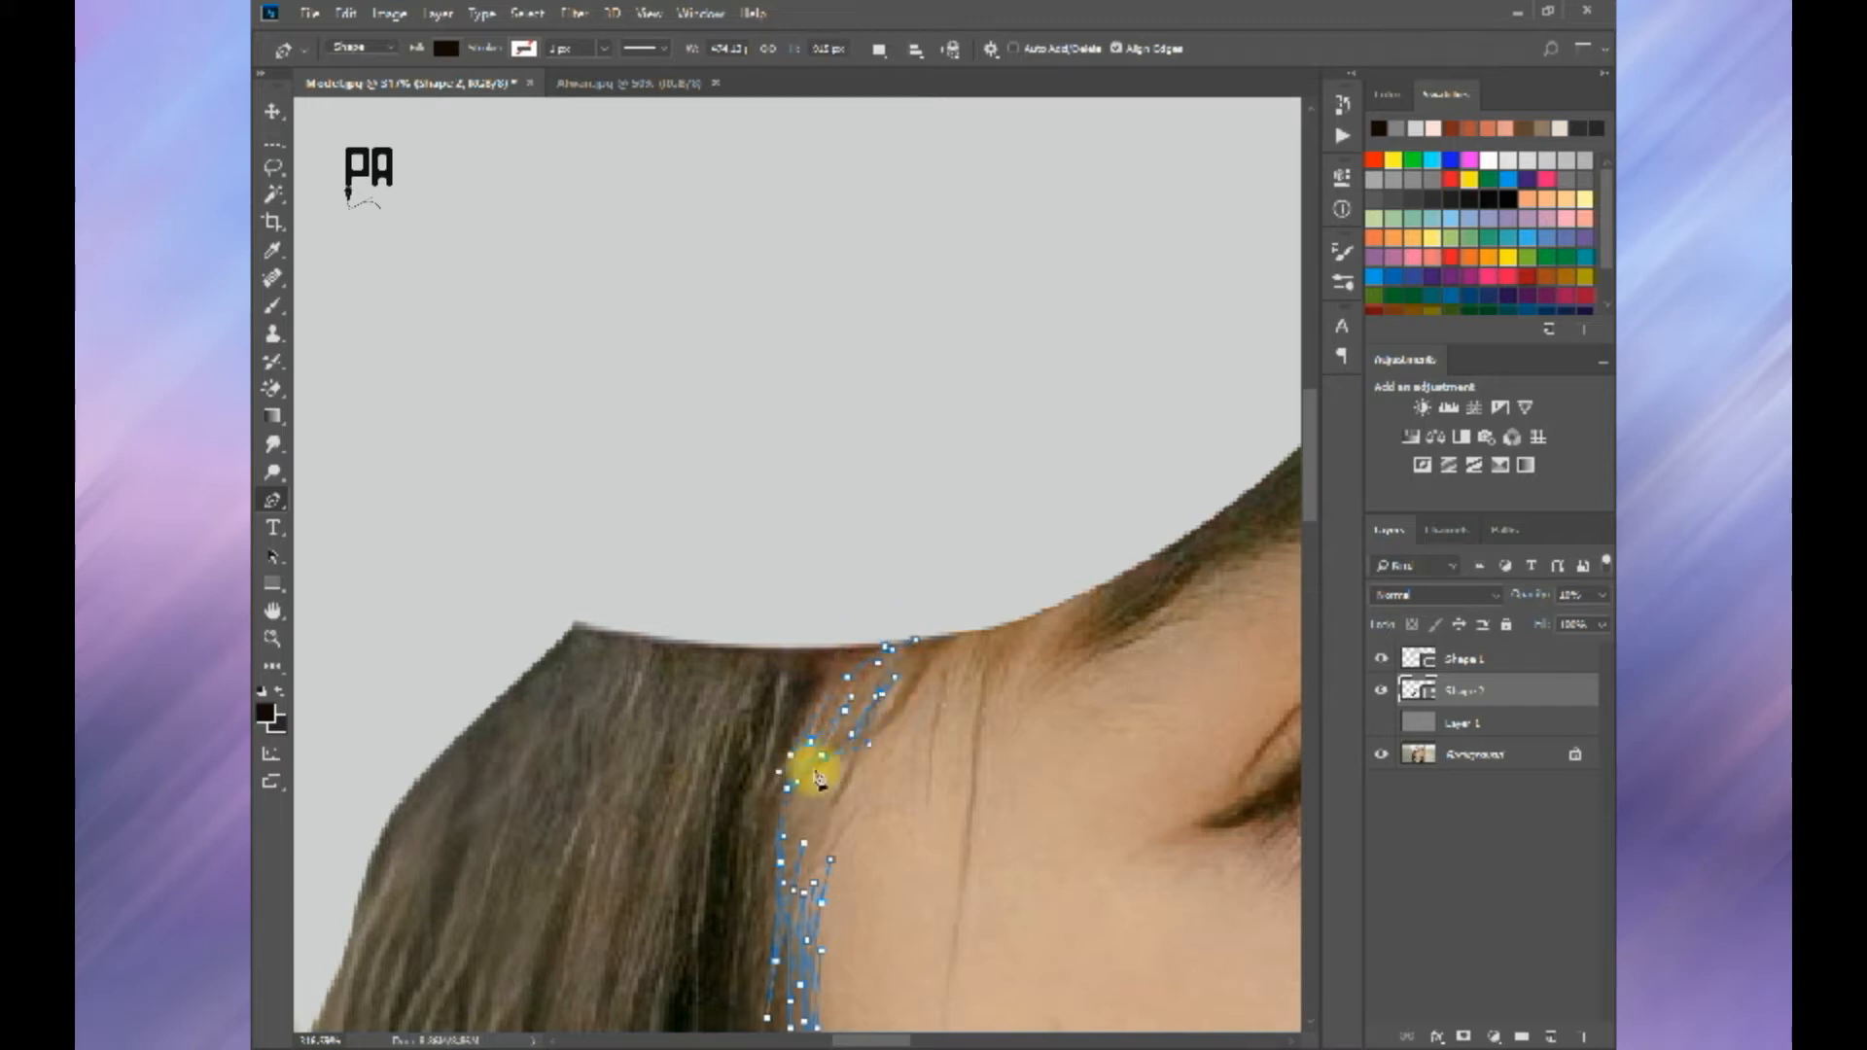
Step: Run the hair outline beneath the cap and start tracing down the hair's outer edge
scroll(854, 617, down, 2)
drag(847, 560, 786, 551)
click(712, 582)
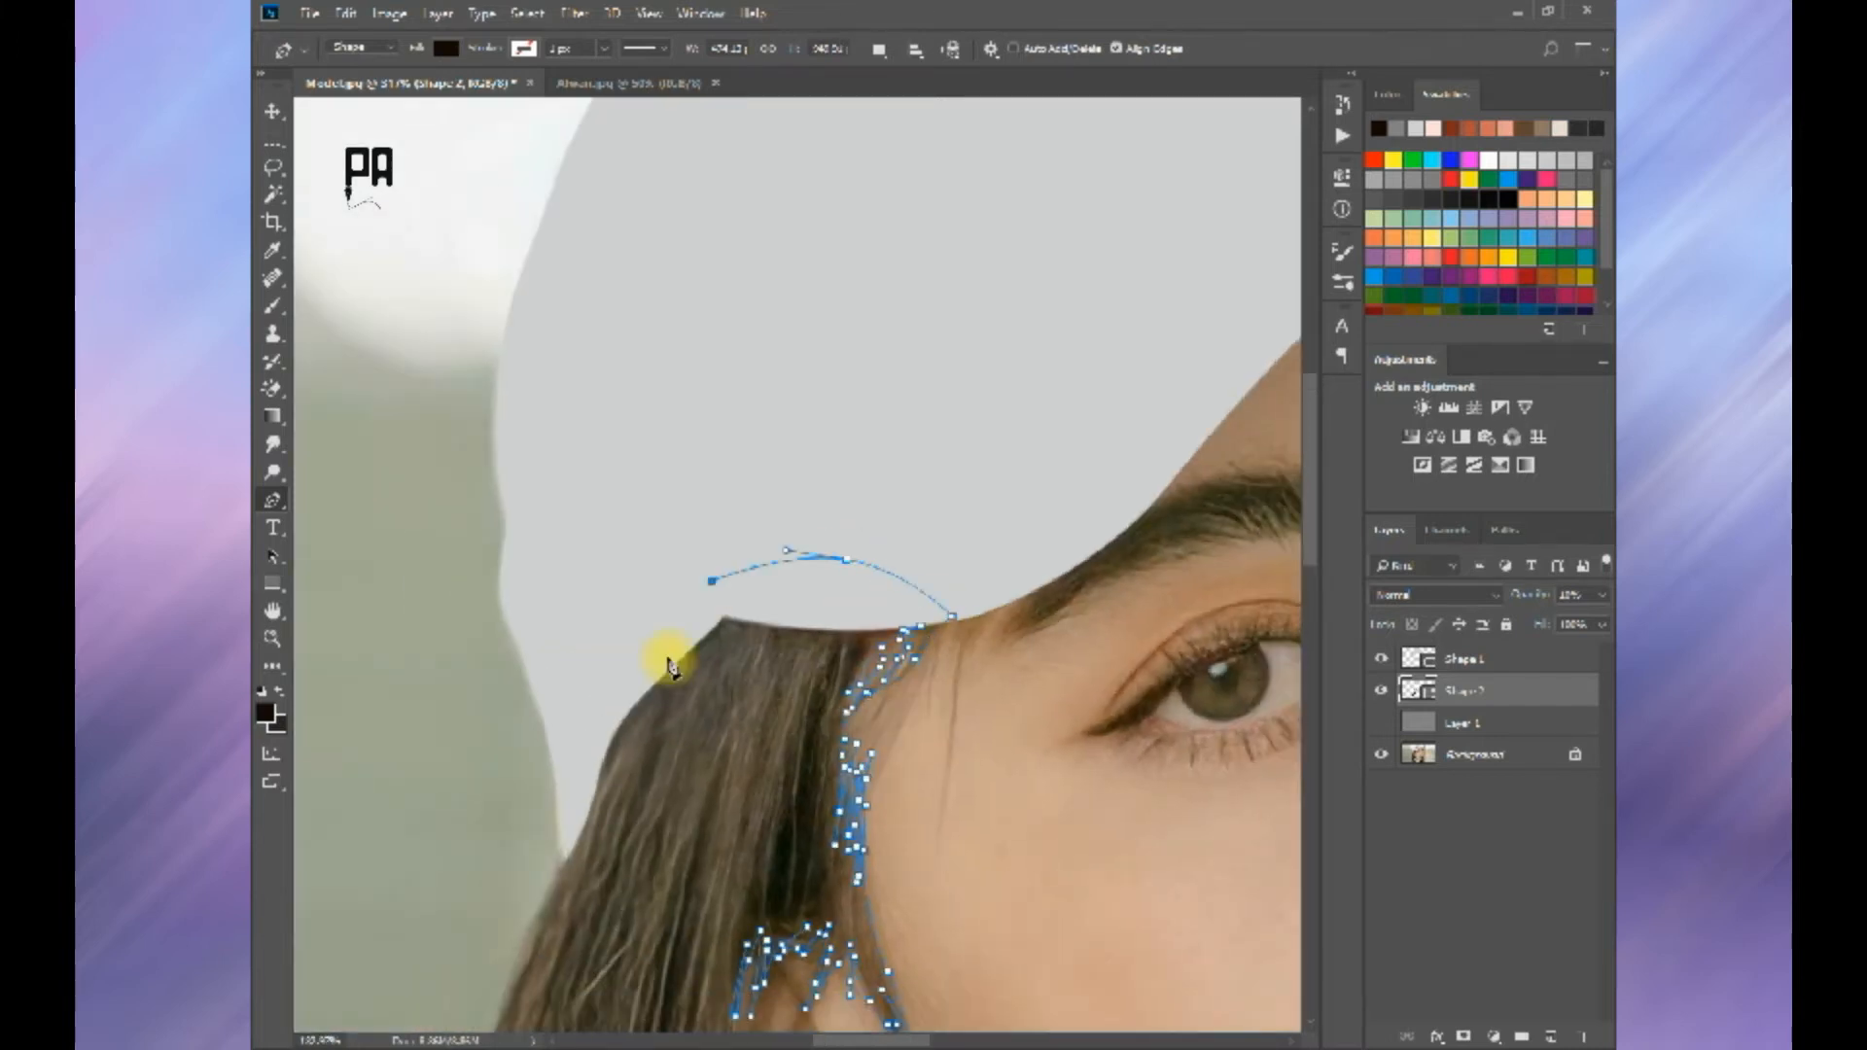
key(space)
drag(547, 897, 784, 476)
scroll(784, 475, up, 1)
drag(727, 625, 698, 736)
Step: Trace the outer edge of the long hair down past the shoulder, undoing the last misplaced anchor
key(space)
drag(644, 928, 837, 510)
drag(769, 880, 929, 558)
key(space)
drag(928, 562, 920, 604)
click(891, 642)
click(913, 615)
key(space)
drag(861, 805, 969, 601)
key(ctrl+z)
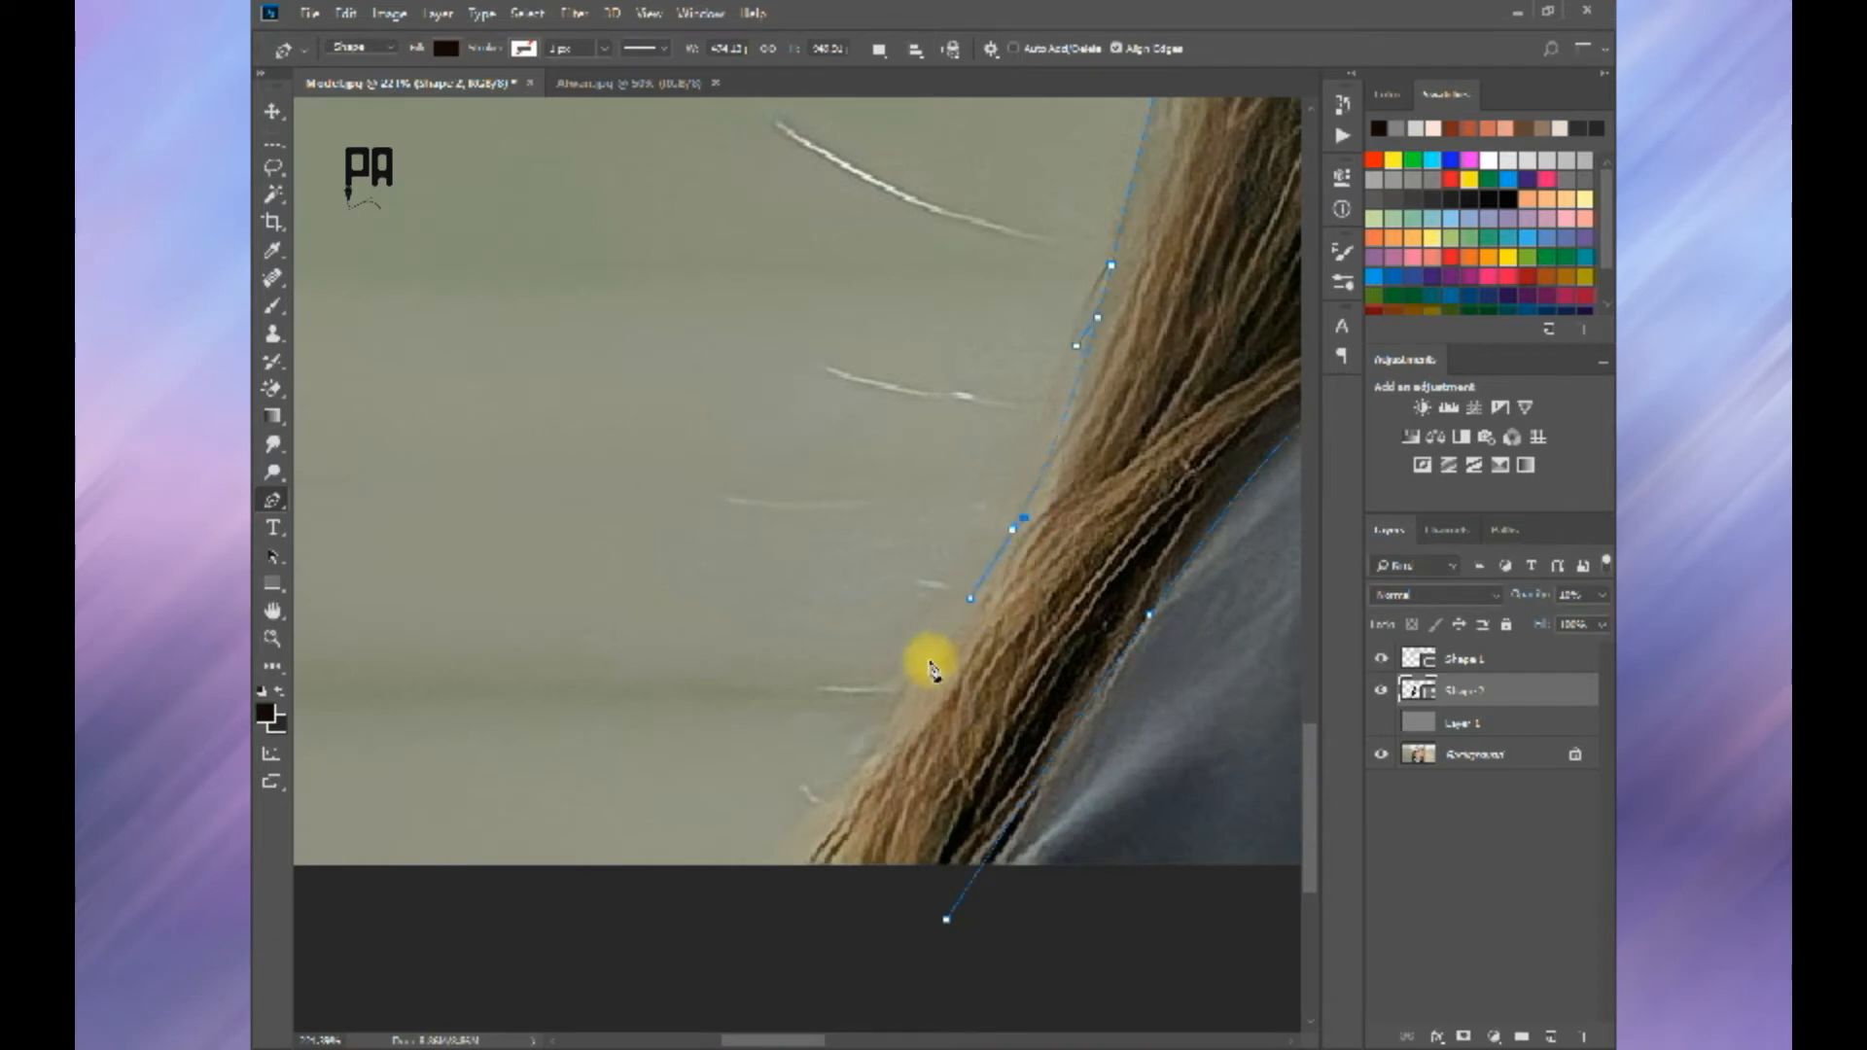
Step: Trace the hair tips down past the photo's lower edge and close the hair shape at its starting anchor
drag(872, 721, 870, 724)
click(808, 813)
click(862, 747)
click(880, 720)
drag(790, 874, 882, 940)
click(946, 920)
Step: Restore the hair shape's opacity to 100% and finish the path
scroll(977, 783, down, 6)
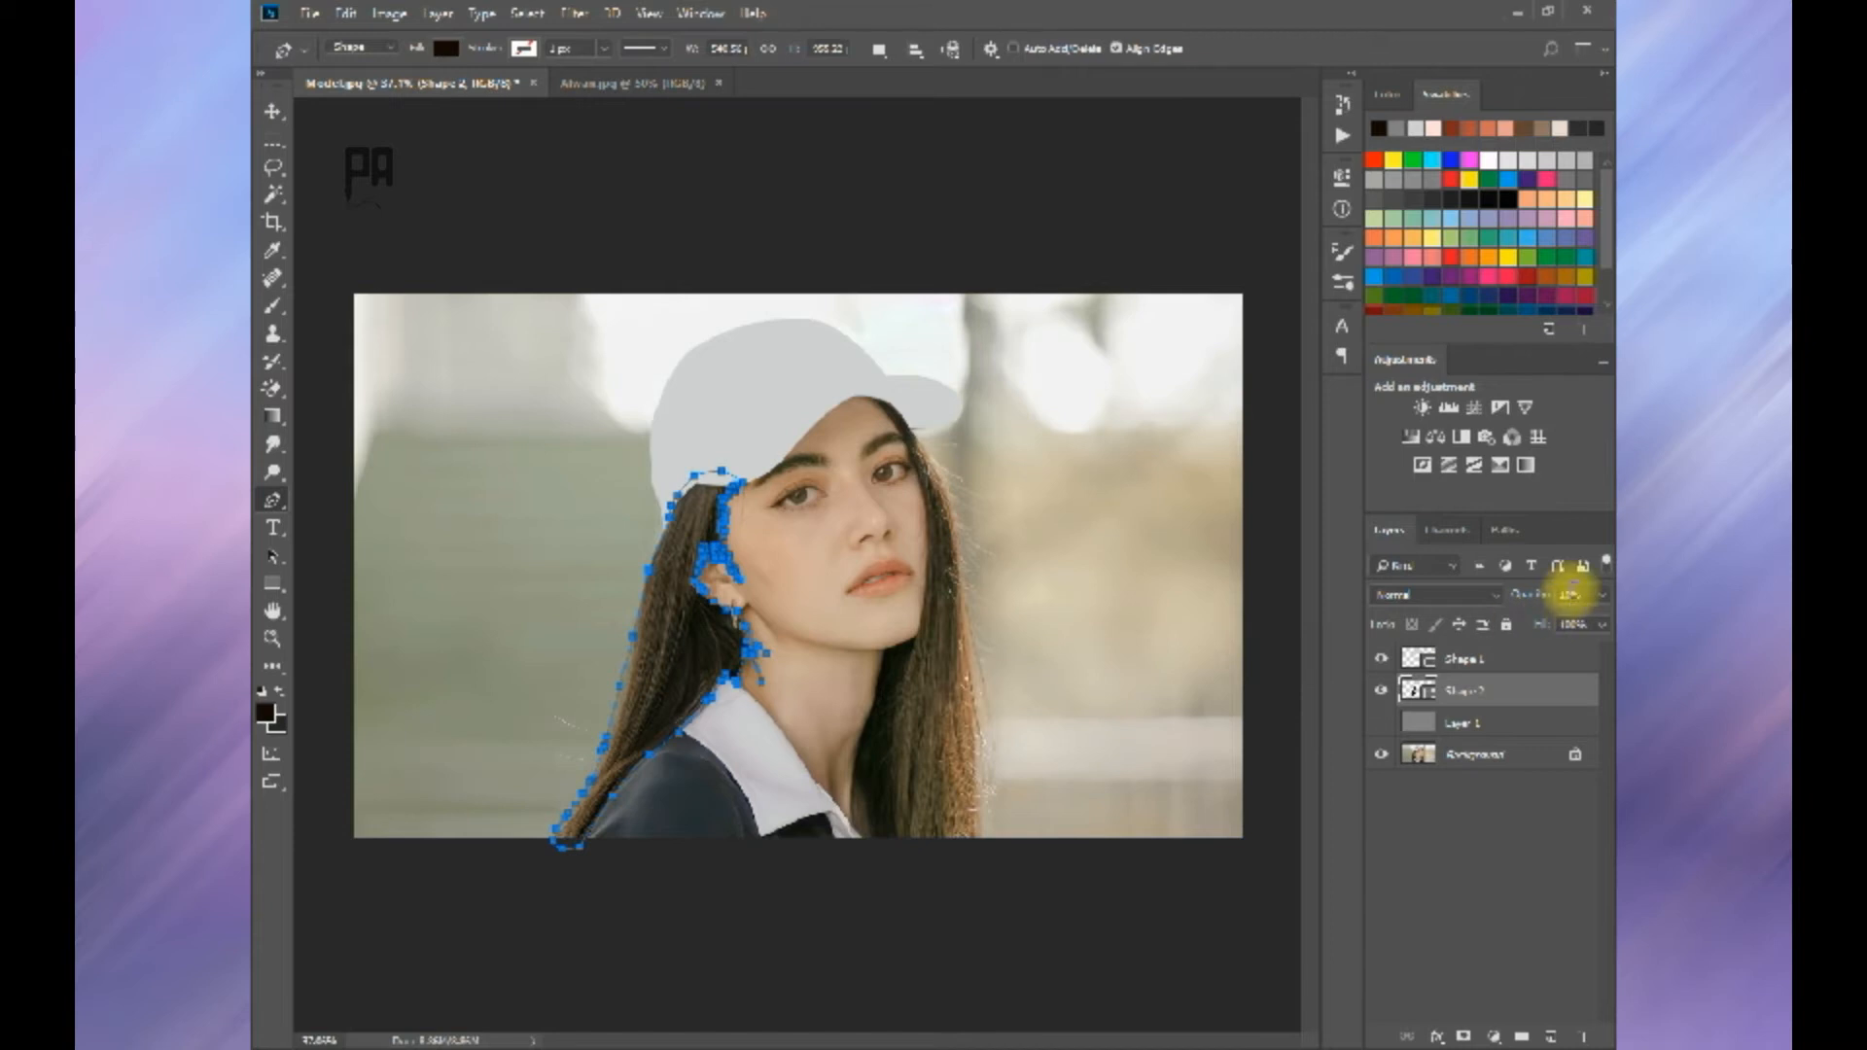
drag(1534, 595, 1600, 593)
key(Return)
scroll(725, 462, up, 10)
scroll(749, 681, down, 5)
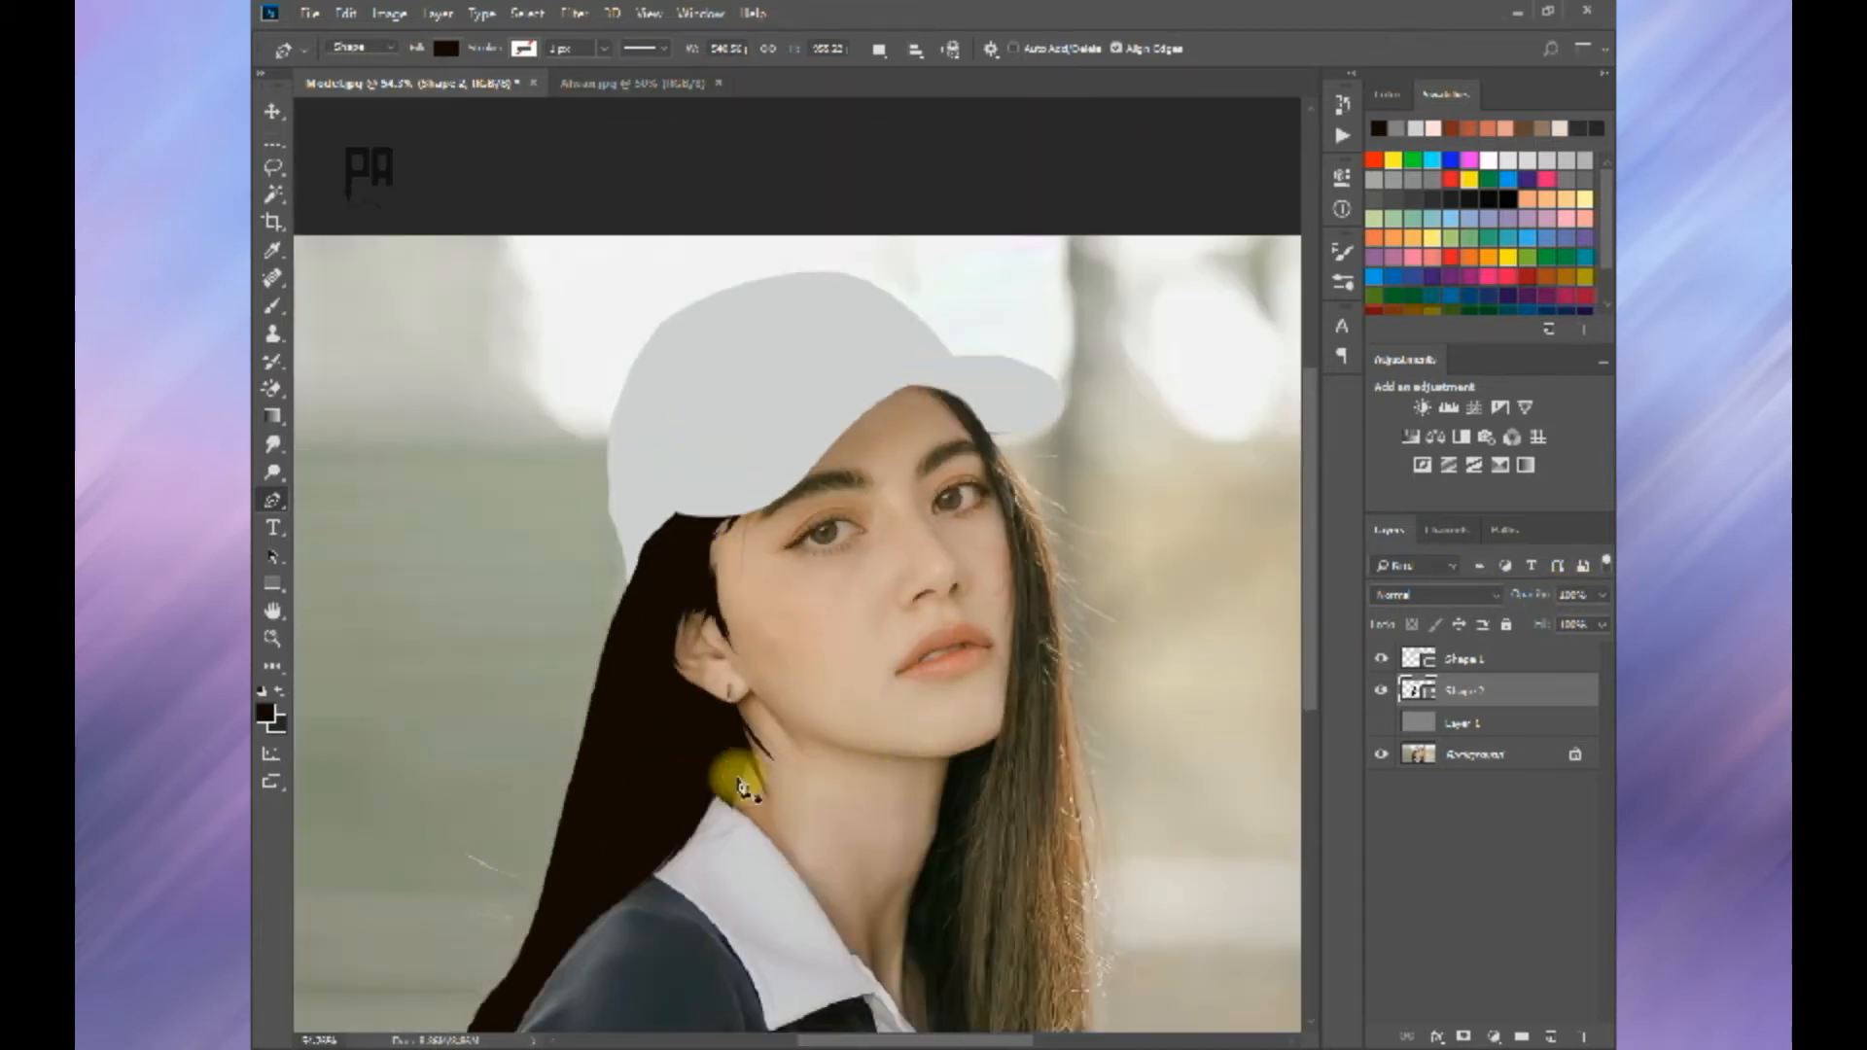
Step: Add a layer directly above the hidden gray layer and prepare the Brush tool with 100% opacity
scroll(762, 775, up, 4)
click(1461, 722)
click(1555, 1037)
click(272, 306)
right_click(815, 393)
mouse_move(807, 455)
mouse_down()
mouse_move(798, 431)
mouse_move(825, 474)
mouse_up()
key(ctrl+alt+z)
scroll(778, 512, up, 2)
drag(629, 48, 676, 52)
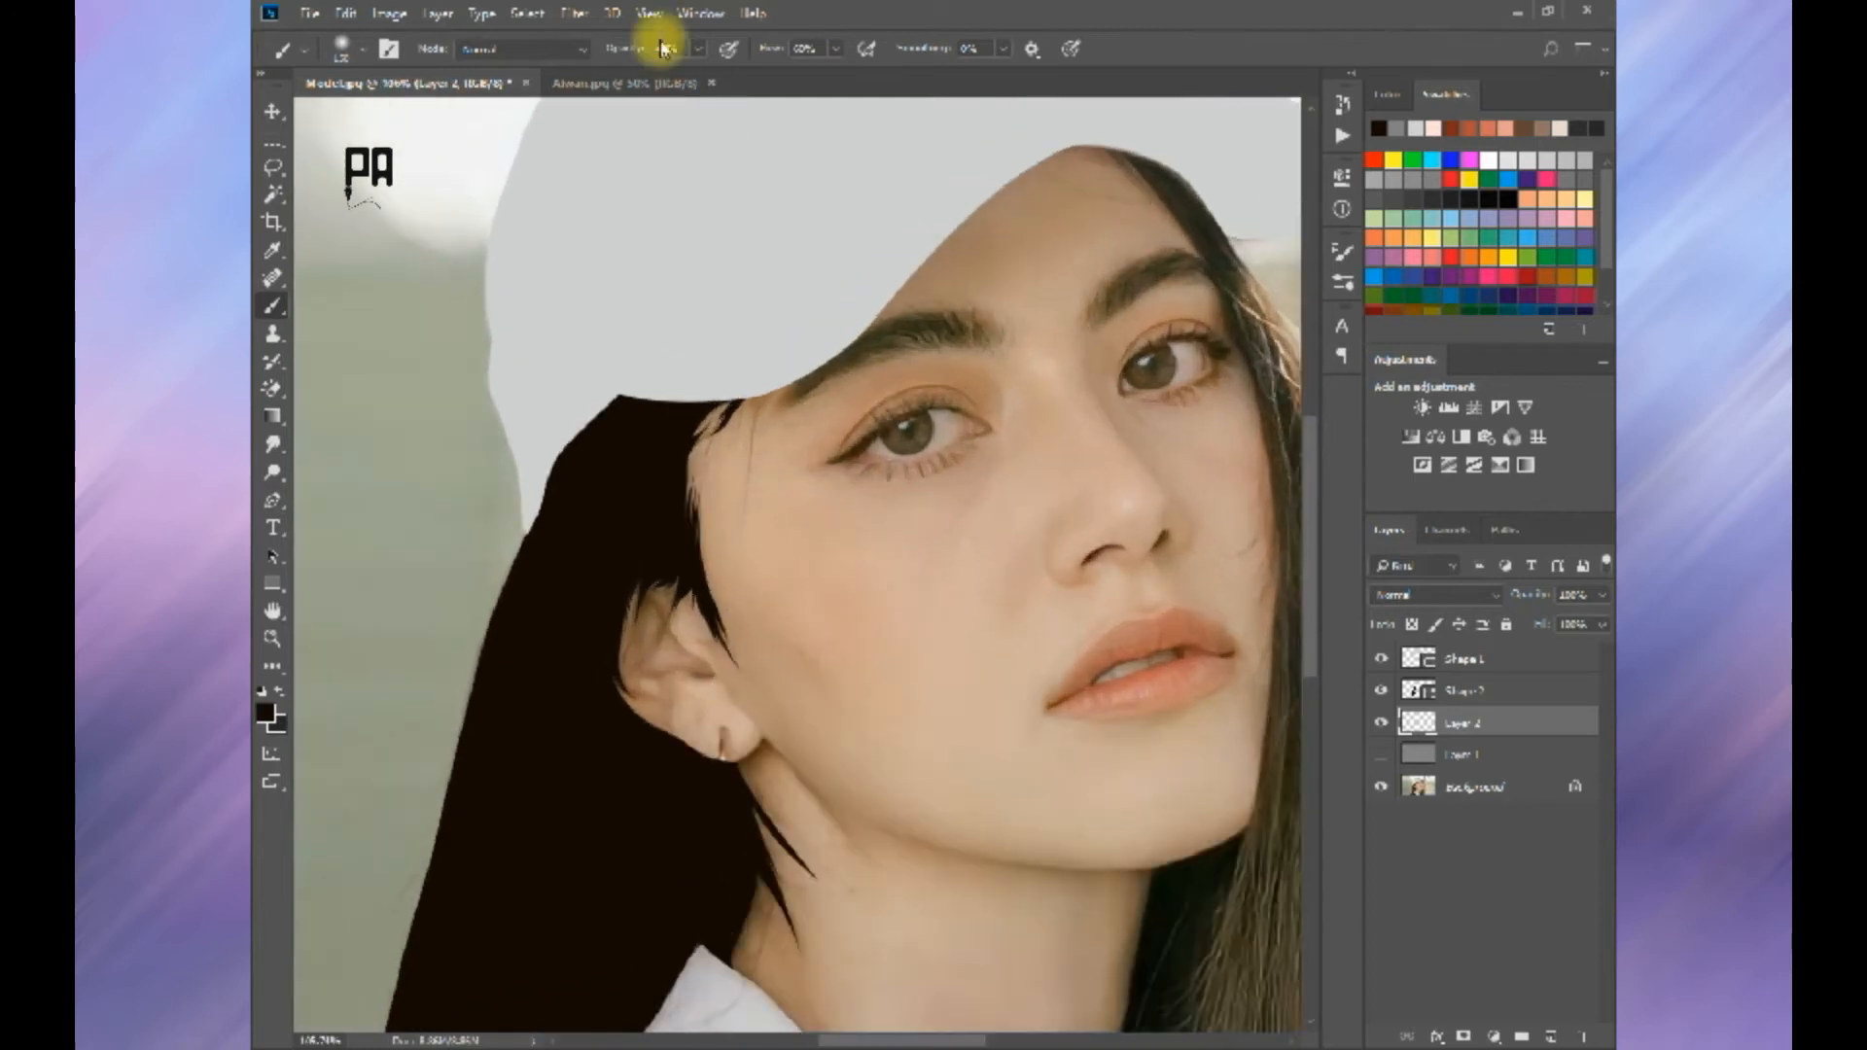
Step: Shrink the brush to a fine tip suitable for thin hair strands
scroll(844, 797, down, 3)
scroll(758, 883, up, 6)
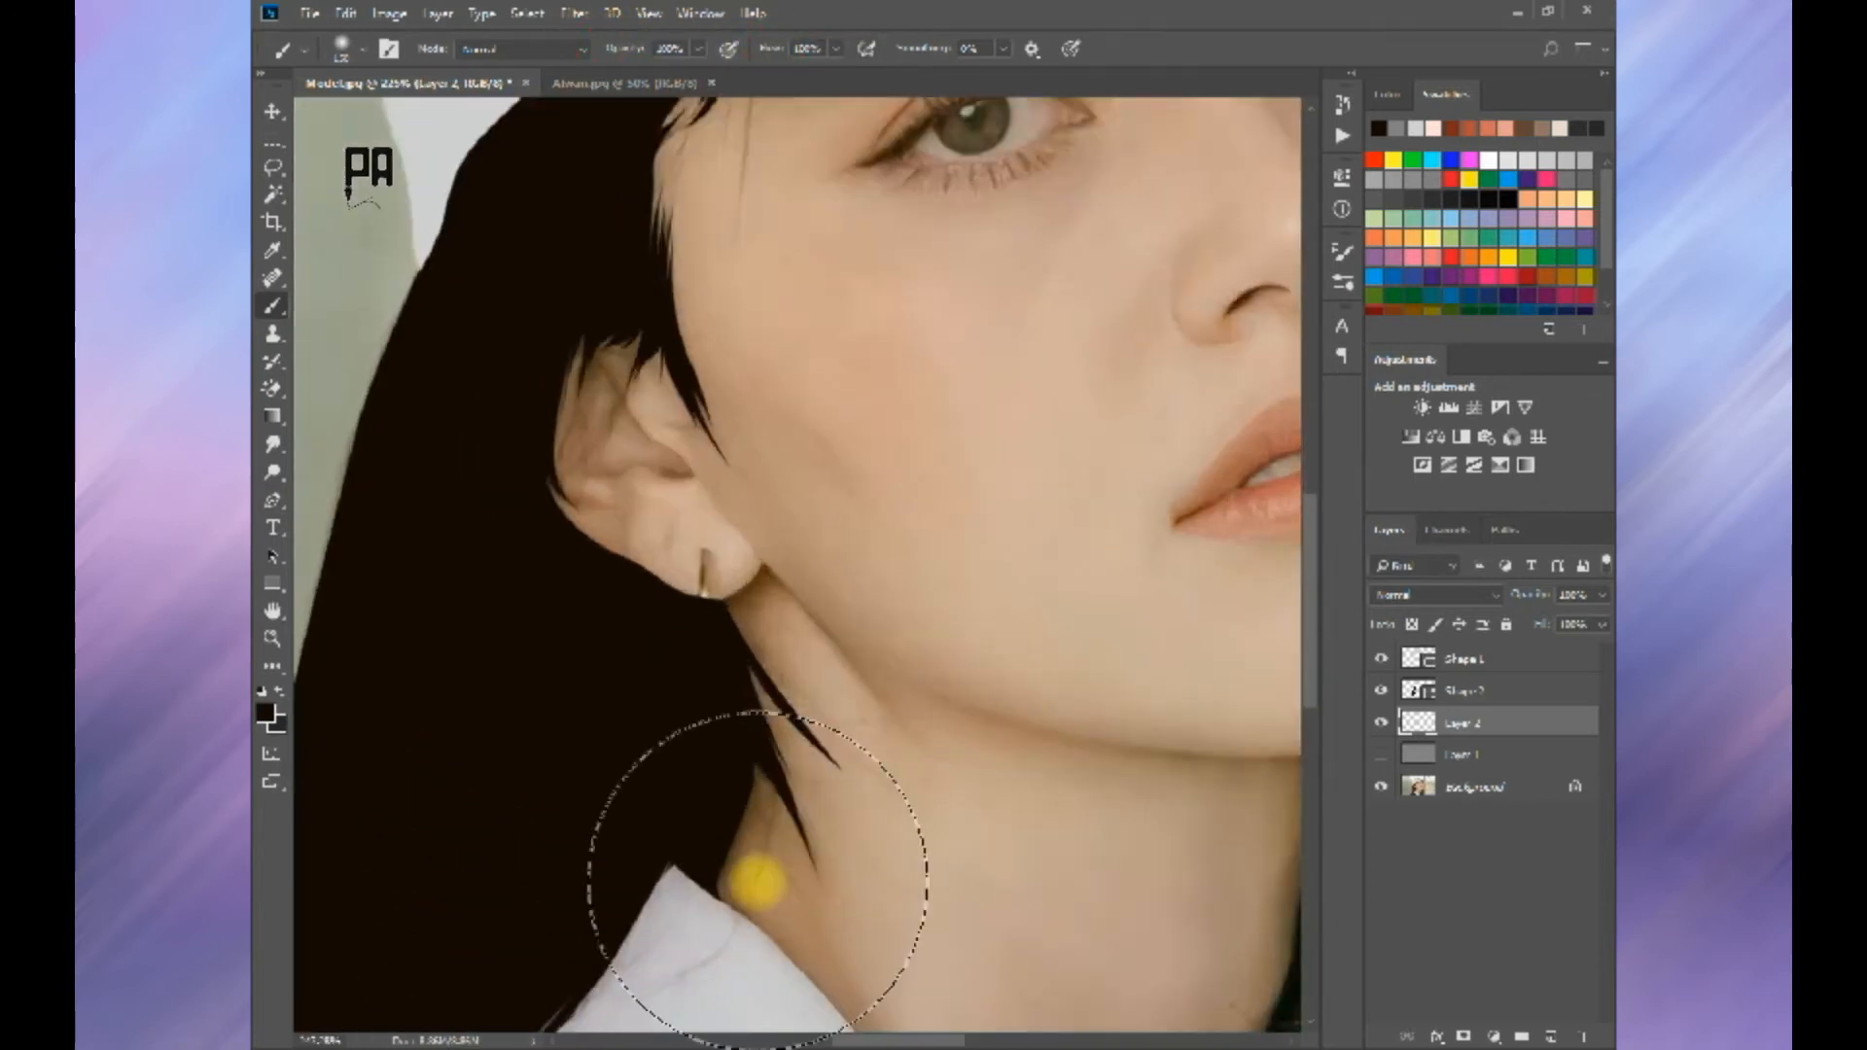
drag(778, 924, 934, 583)
scroll(934, 583, up, 2)
key(bracketleft)
key(bracketleft)
key(bracketleft)
key(bracketleft)
key(bracketleft)
key(bracketleft)
key(bracketleft)
key(bracketleft)
key(bracketleft)
key(bracketleft)
key(bracketleft)
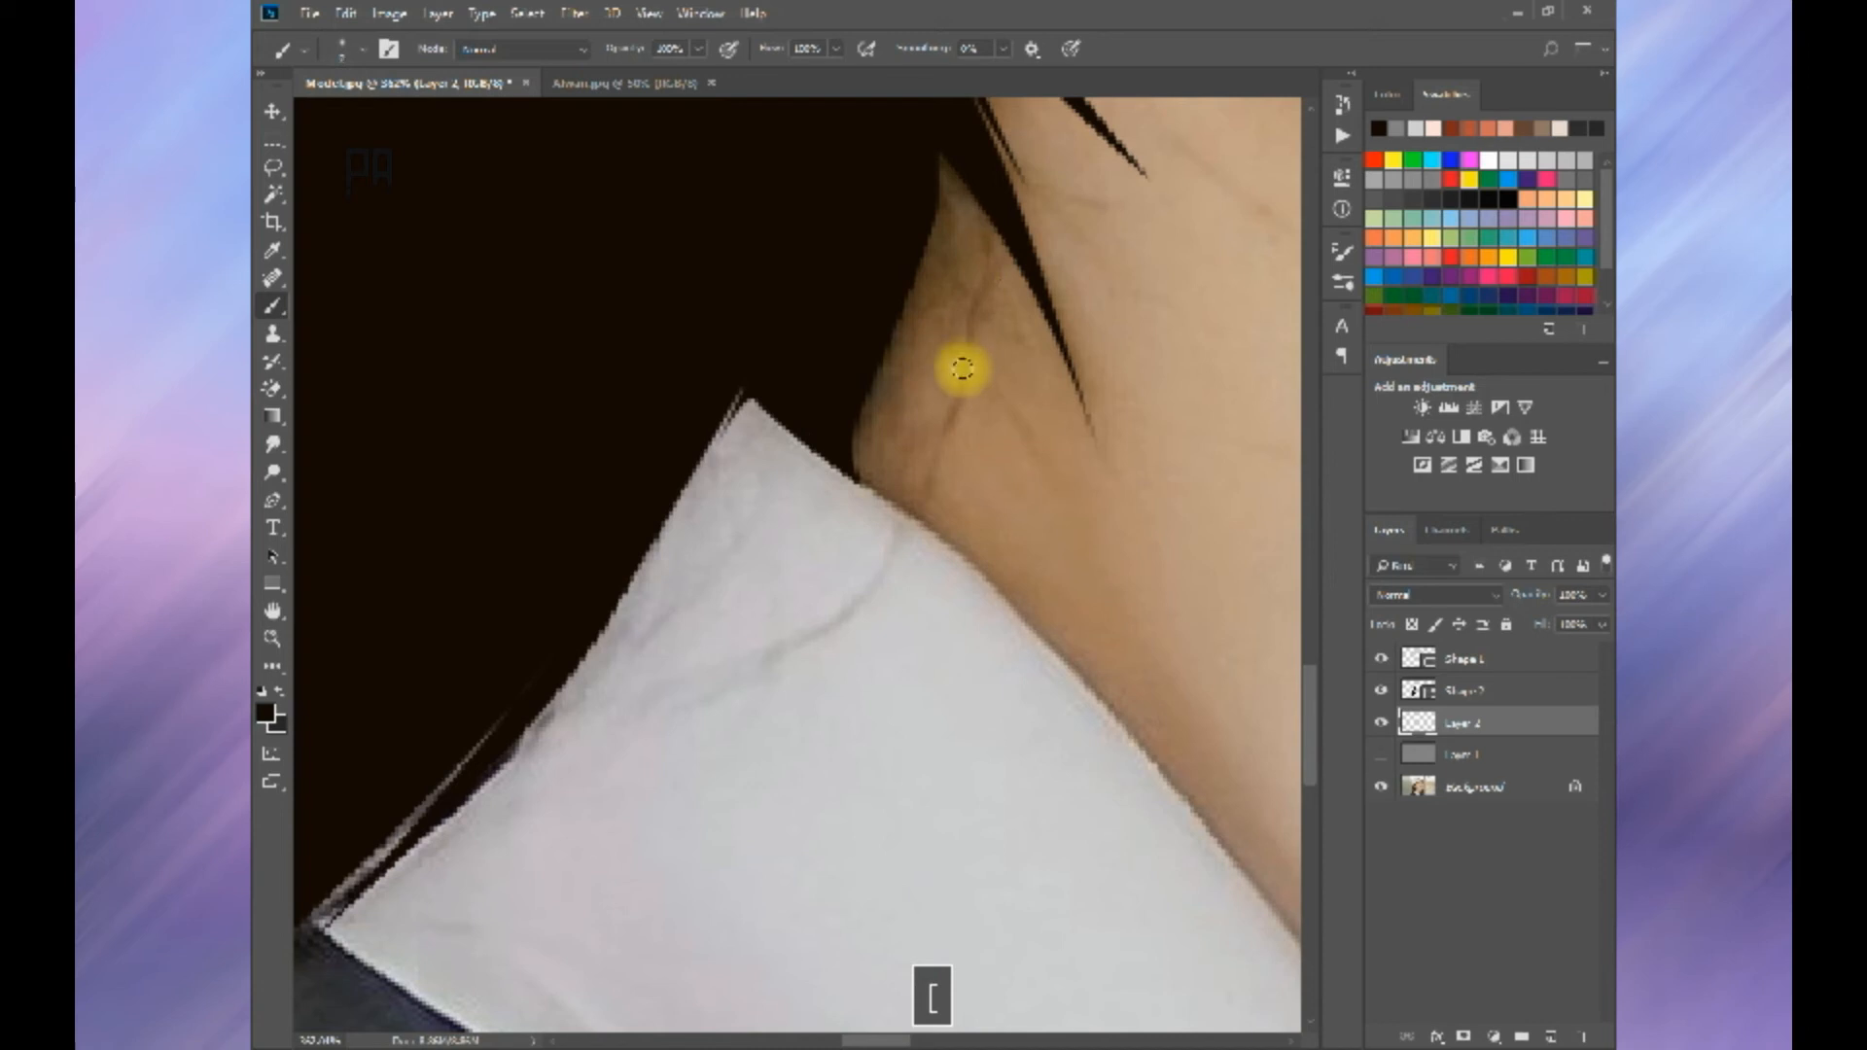
scroll(948, 416, down, 5)
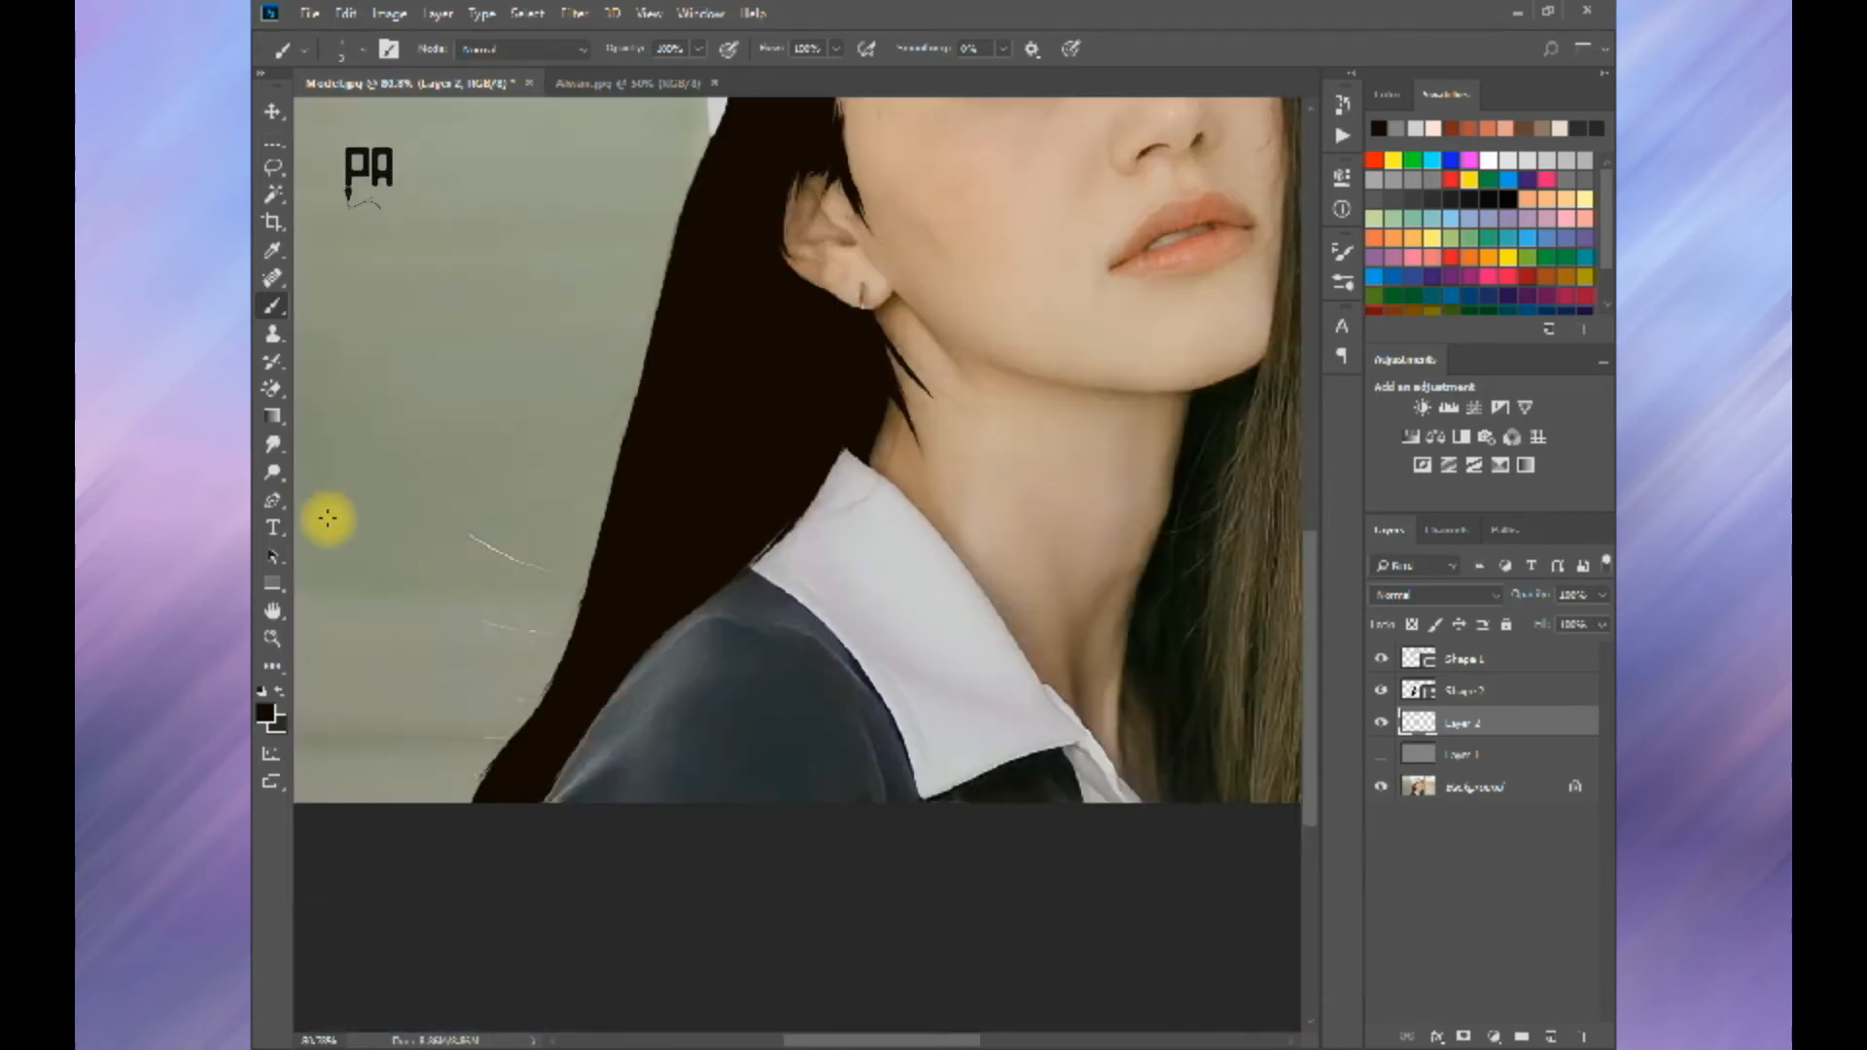
Step: Choose the Pen tool in Path mode, hide the dark hair shape, and draw a first curved flyaway strand beside the hair
key(p)
key(Return)
click(1381, 691)
click(645, 591)
drag(388, 435, 372, 400)
Step: Draw more curved flyaway strand paths below the first one, from the lower hair out over the background
ctrl+click(589, 623)
click(437, 593)
drag(629, 620, 737, 568)
ctrl+click(585, 672)
click(586, 672)
drag(411, 665, 321, 603)
ctrl+click(455, 716)
click(449, 734)
drag(569, 715, 639, 662)
drag(710, 568, 758, 534)
ctrl+click(449, 799)
Step: Draw curved strand paths across the collar and up the side of the neck
drag(642, 650, 522, 900)
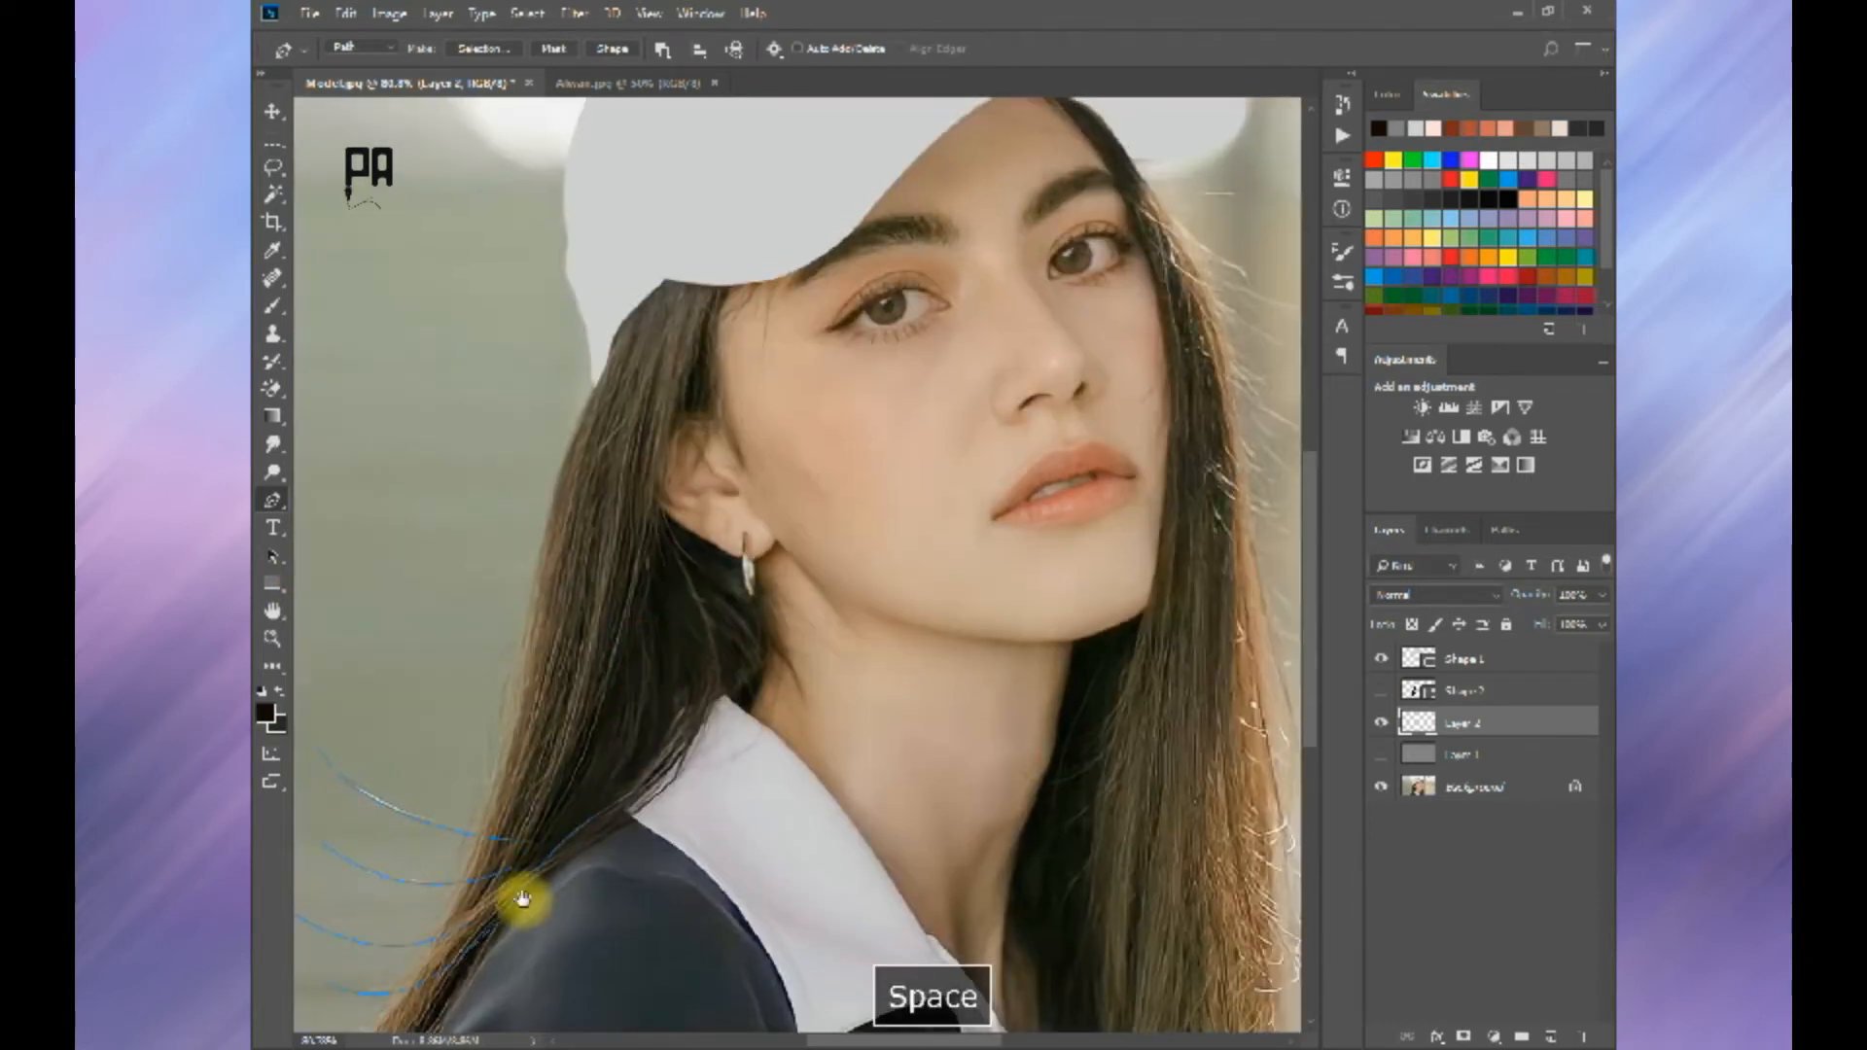
drag(690, 844, 697, 825)
ctrl+click(721, 784)
click(614, 772)
drag(755, 509, 756, 507)
ctrl+click(768, 570)
Step: Draw thin strand paths down the temple from the cap's edge and over the ear
drag(753, 419, 717, 576)
click(769, 404)
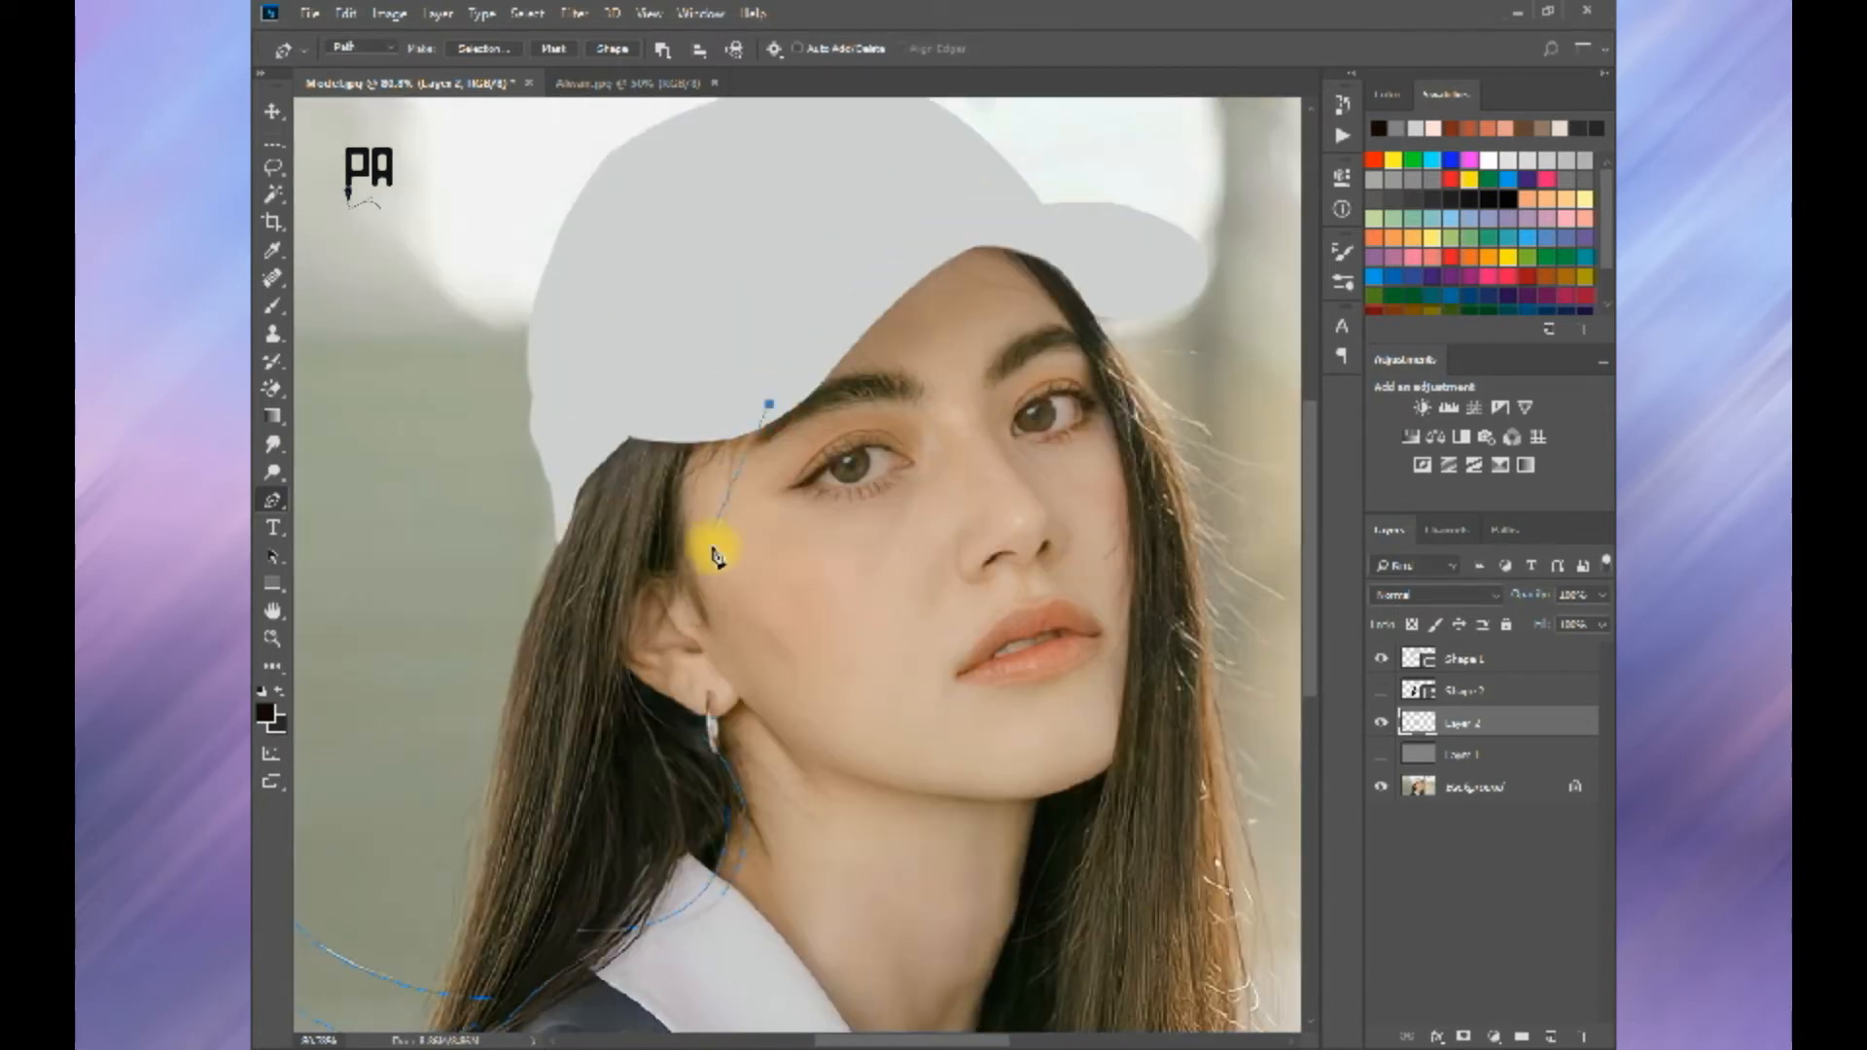
drag(728, 644, 728, 643)
ctrl+click(699, 495)
scroll(634, 688, down, 1)
click(610, 686)
drag(671, 563, 672, 494)
ctrl+click(663, 570)
click(651, 554)
Step: Draw further curved strand paths behind the ear and along the hair's outer edge
mouse_move(626, 660)
mouse_down()
mouse_move(587, 711)
mouse_move(582, 780)
mouse_move(632, 546)
mouse_up()
ctrl+click(593, 810)
click(626, 554)
drag(571, 675, 564, 726)
ctrl+click(581, 726)
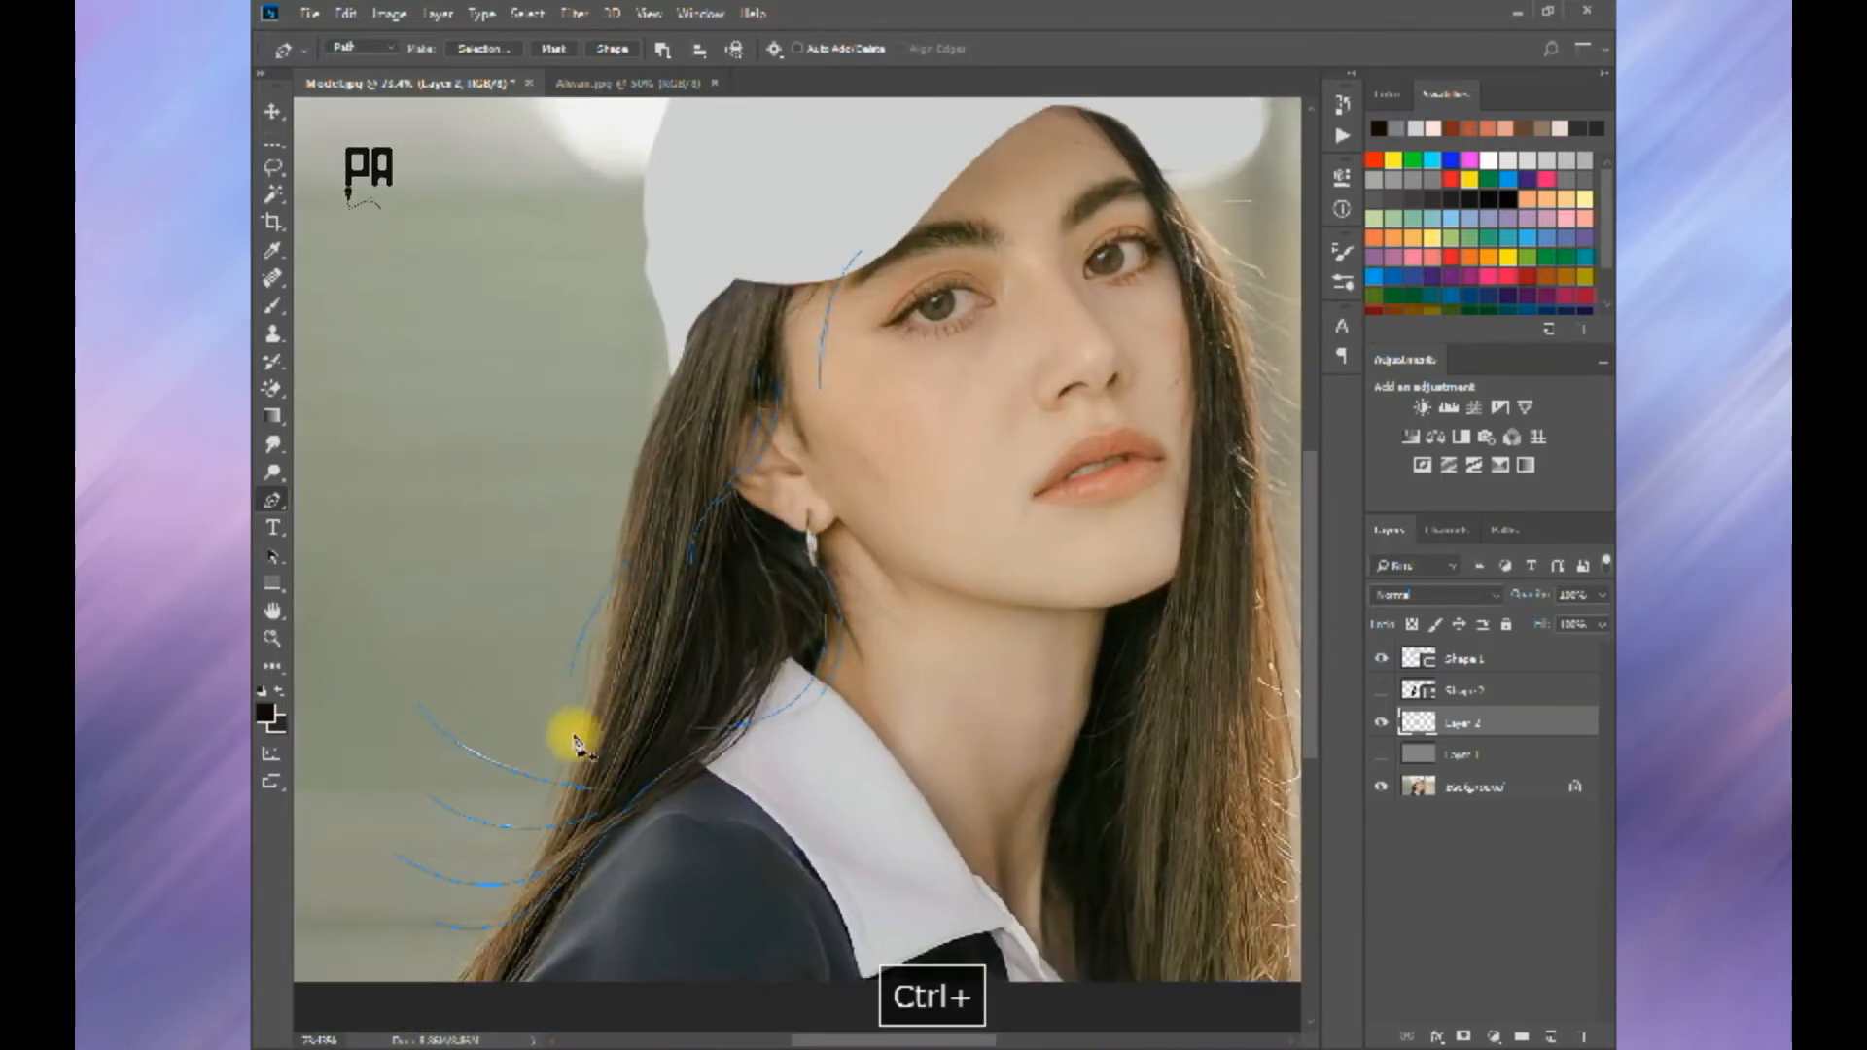
Step: Stroke the strand paths with the Brush using Simulate Pressure, show the dark hair shape again, and dismiss the paths
scroll(634, 663, down, 4)
right_click(633, 662)
click(695, 373)
click(1060, 329)
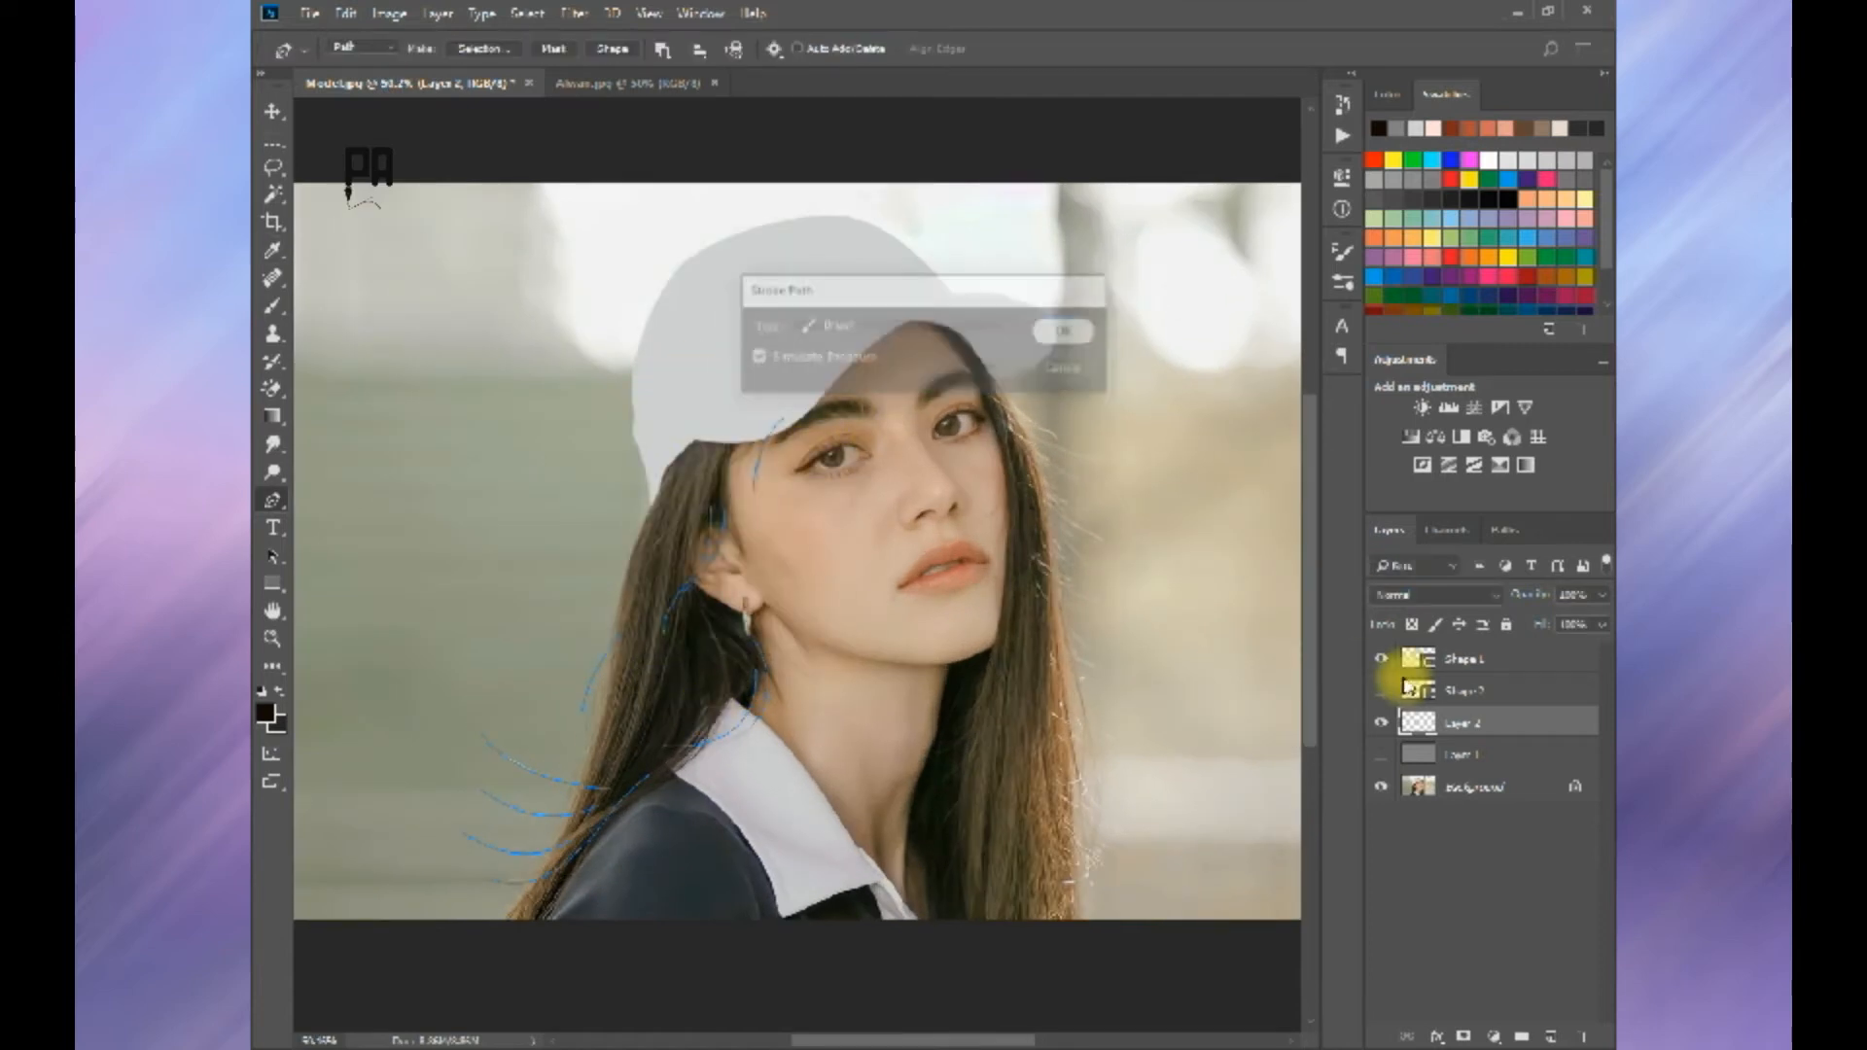
click(1381, 690)
key(Return)
Step: Inspect the stroked strands near the face and undo the stroke
scroll(762, 540, up, 5)
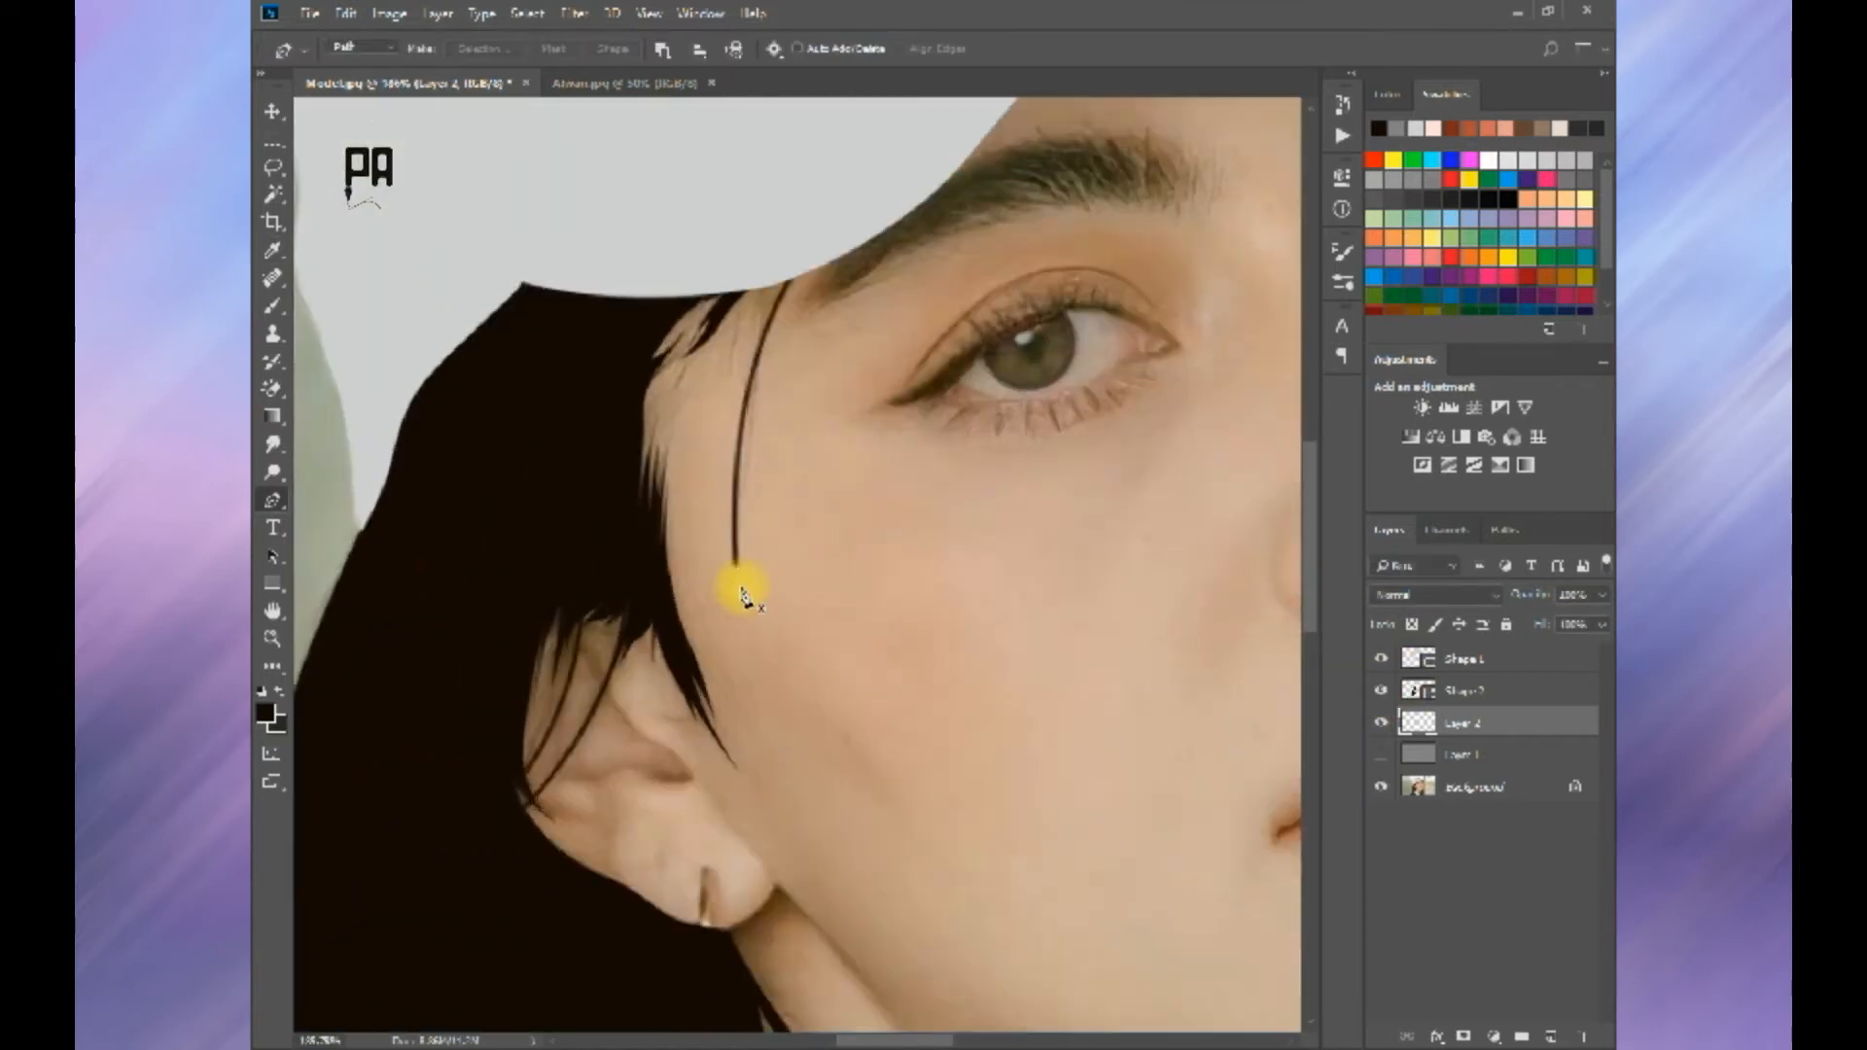
scroll(764, 545, down, 5)
key(ctrl+alt+z)
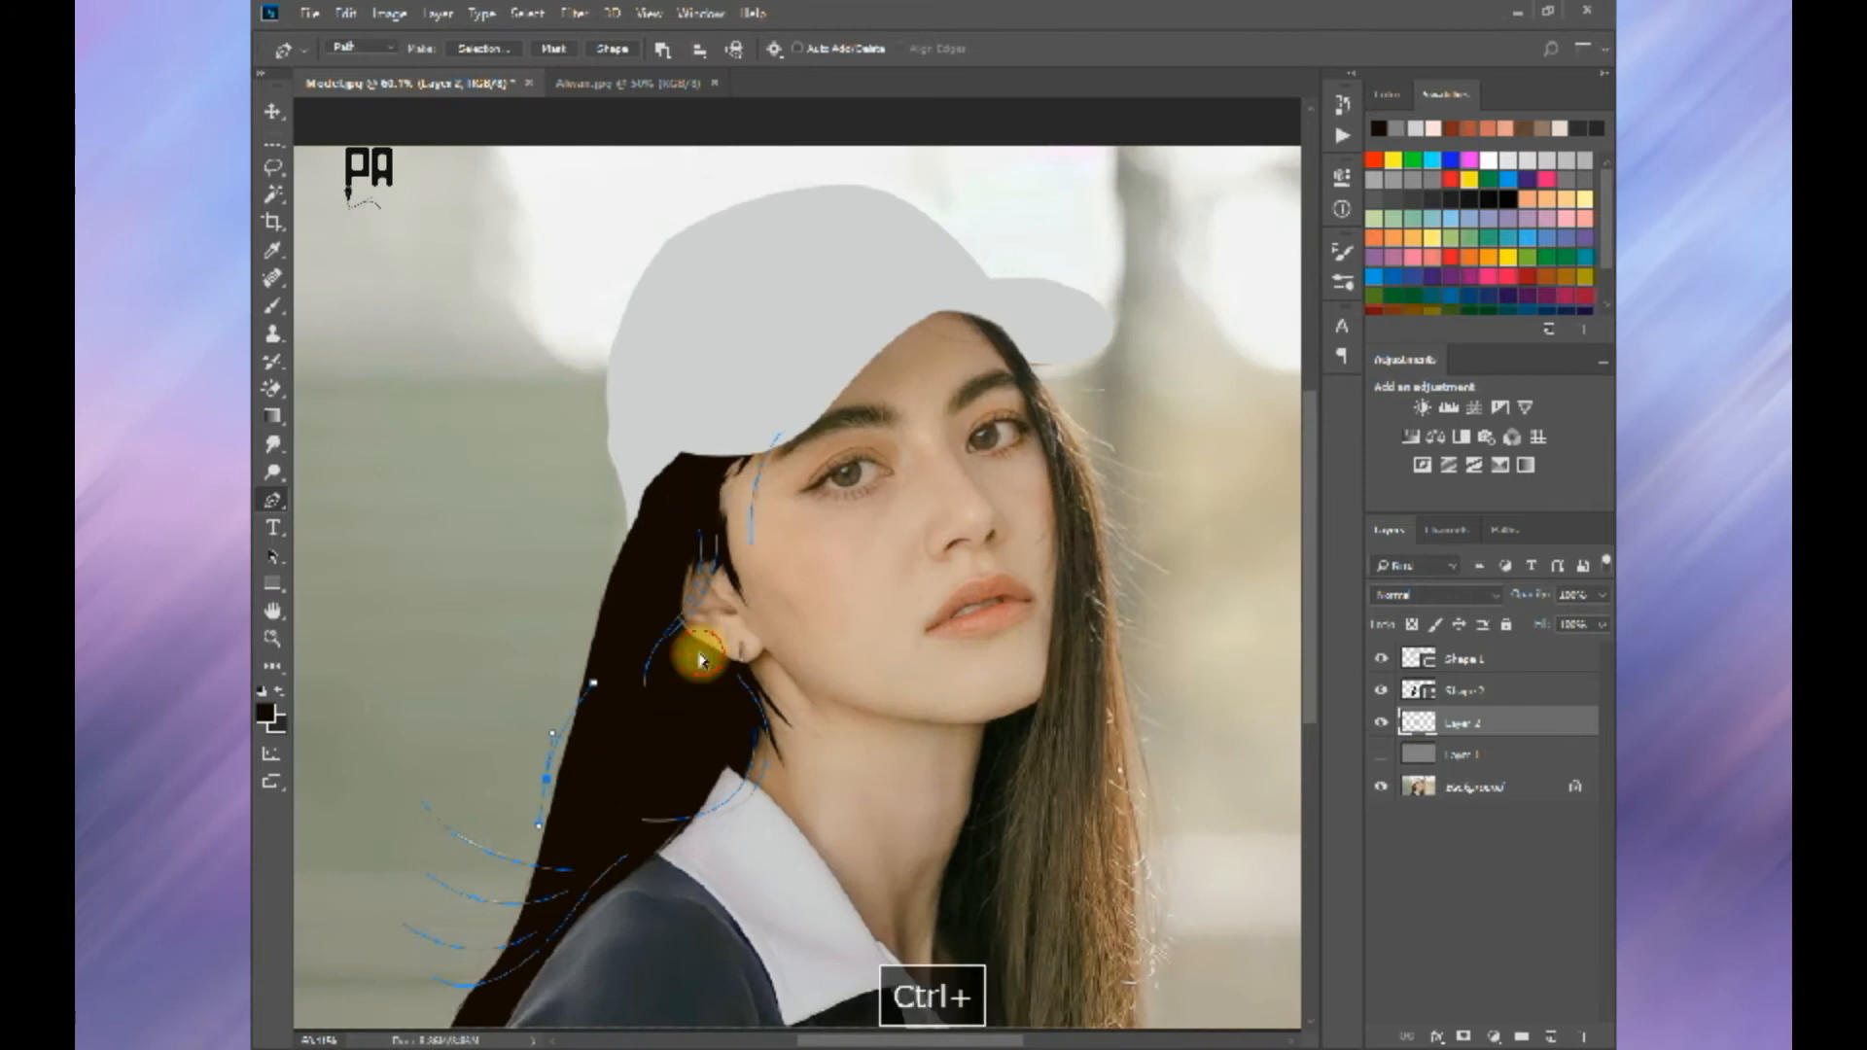
Step: Choose and adjust the Brush tip for stroking the strand paths
click(275, 303)
right_click(713, 461)
click(747, 652)
scroll(850, 685, down, 2)
click(840, 712)
scroll(840, 720, down, 1)
Step: Try stroking the strand paths with the adjusted brush, inspect the strands around the ear, and undo the stroke
click(272, 500)
right_click(628, 501)
click(738, 655)
key(Return)
scroll(740, 560, up, 8)
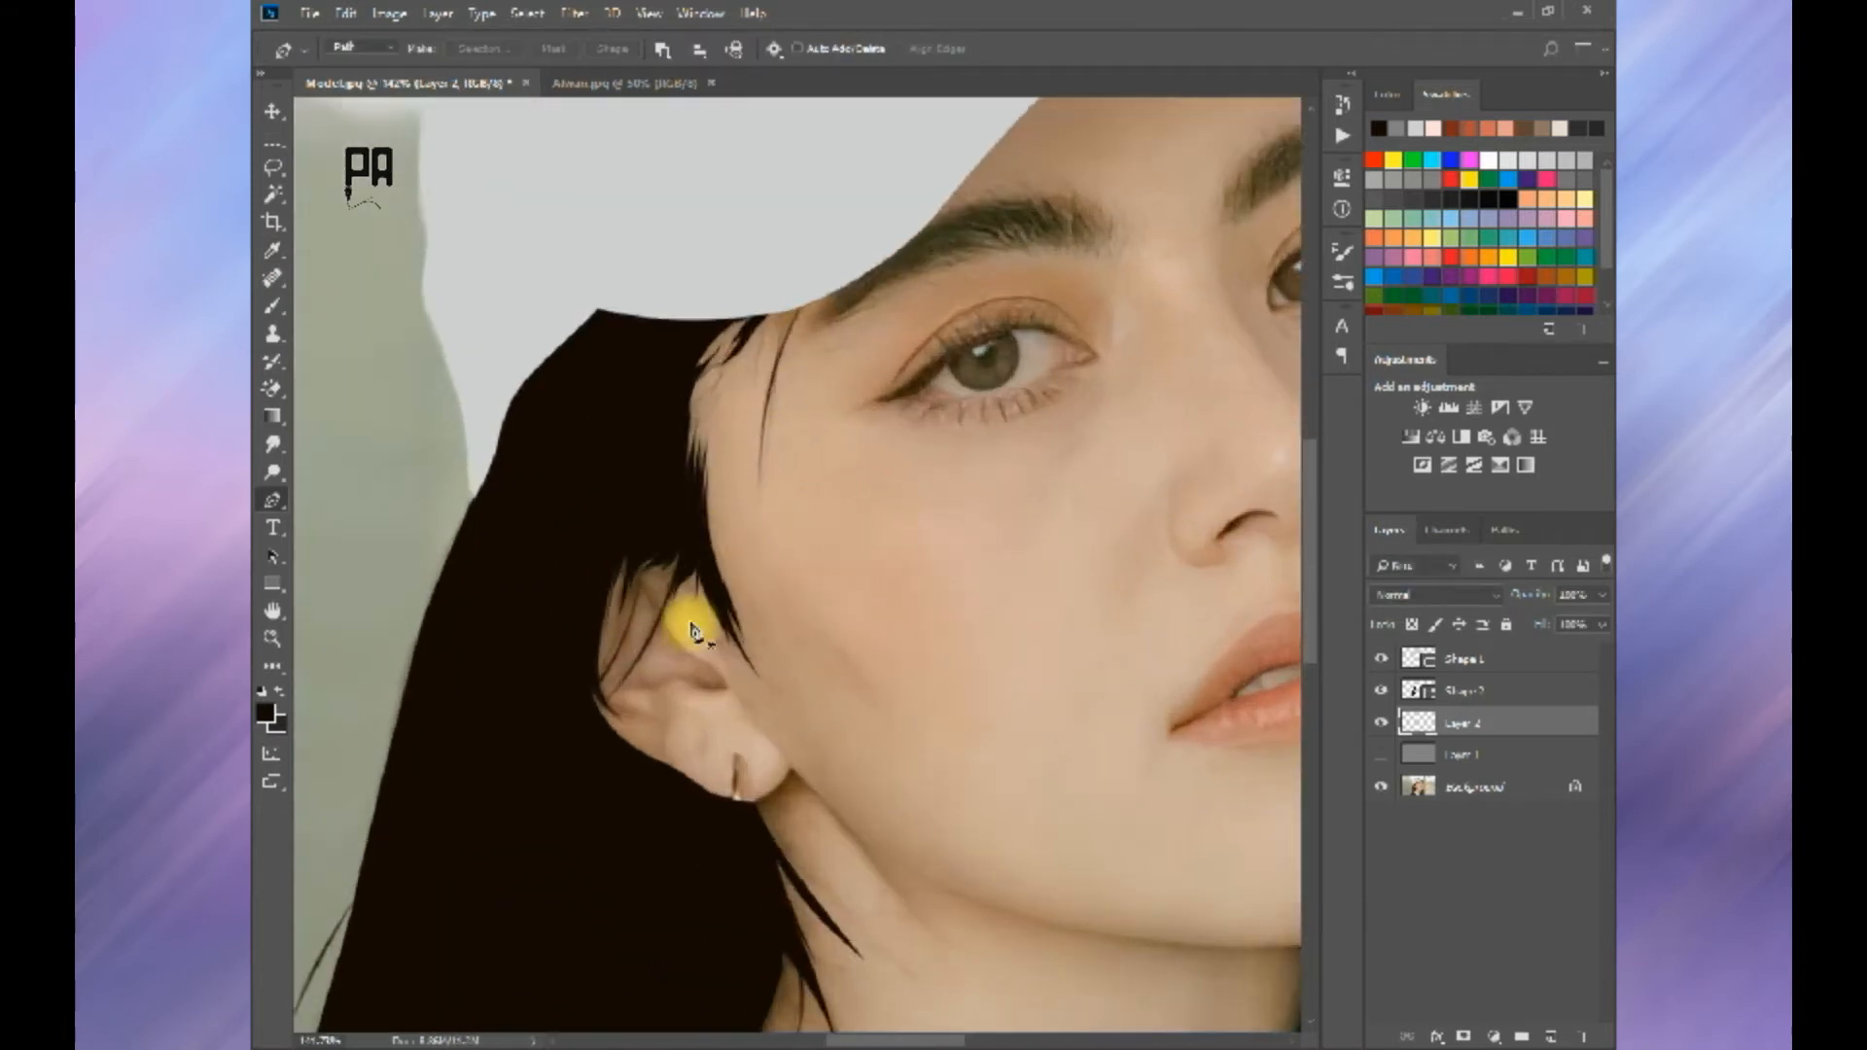
scroll(652, 714, down, 10)
scroll(494, 977, up, 7)
drag(489, 976, 593, 746)
key(ctrl+alt+z)
Step: Draw thin strand paths above the ear up to the cap and down the hair's outer edge
ctrl+click(731, 540)
click(736, 318)
drag(776, 249, 740, 527)
drag(803, 388, 812, 323)
ctrl+click(876, 354)
drag(883, 132, 894, 93)
ctrl+click(825, 419)
click(781, 603)
drag(746, 741, 722, 799)
Step: Draw a long strand path down behind the ear and another from the ear up to the cap
ctrl+click(820, 530)
click(814, 527)
drag(800, 658, 796, 741)
click(768, 790)
ctrl+click(832, 659)
click(898, 361)
drag(882, 222, 873, 173)
Step: Draw curved strand paths behind the earlobe and through the lower hair toward the loose ends by the shoulder
ctrl+click(952, 523)
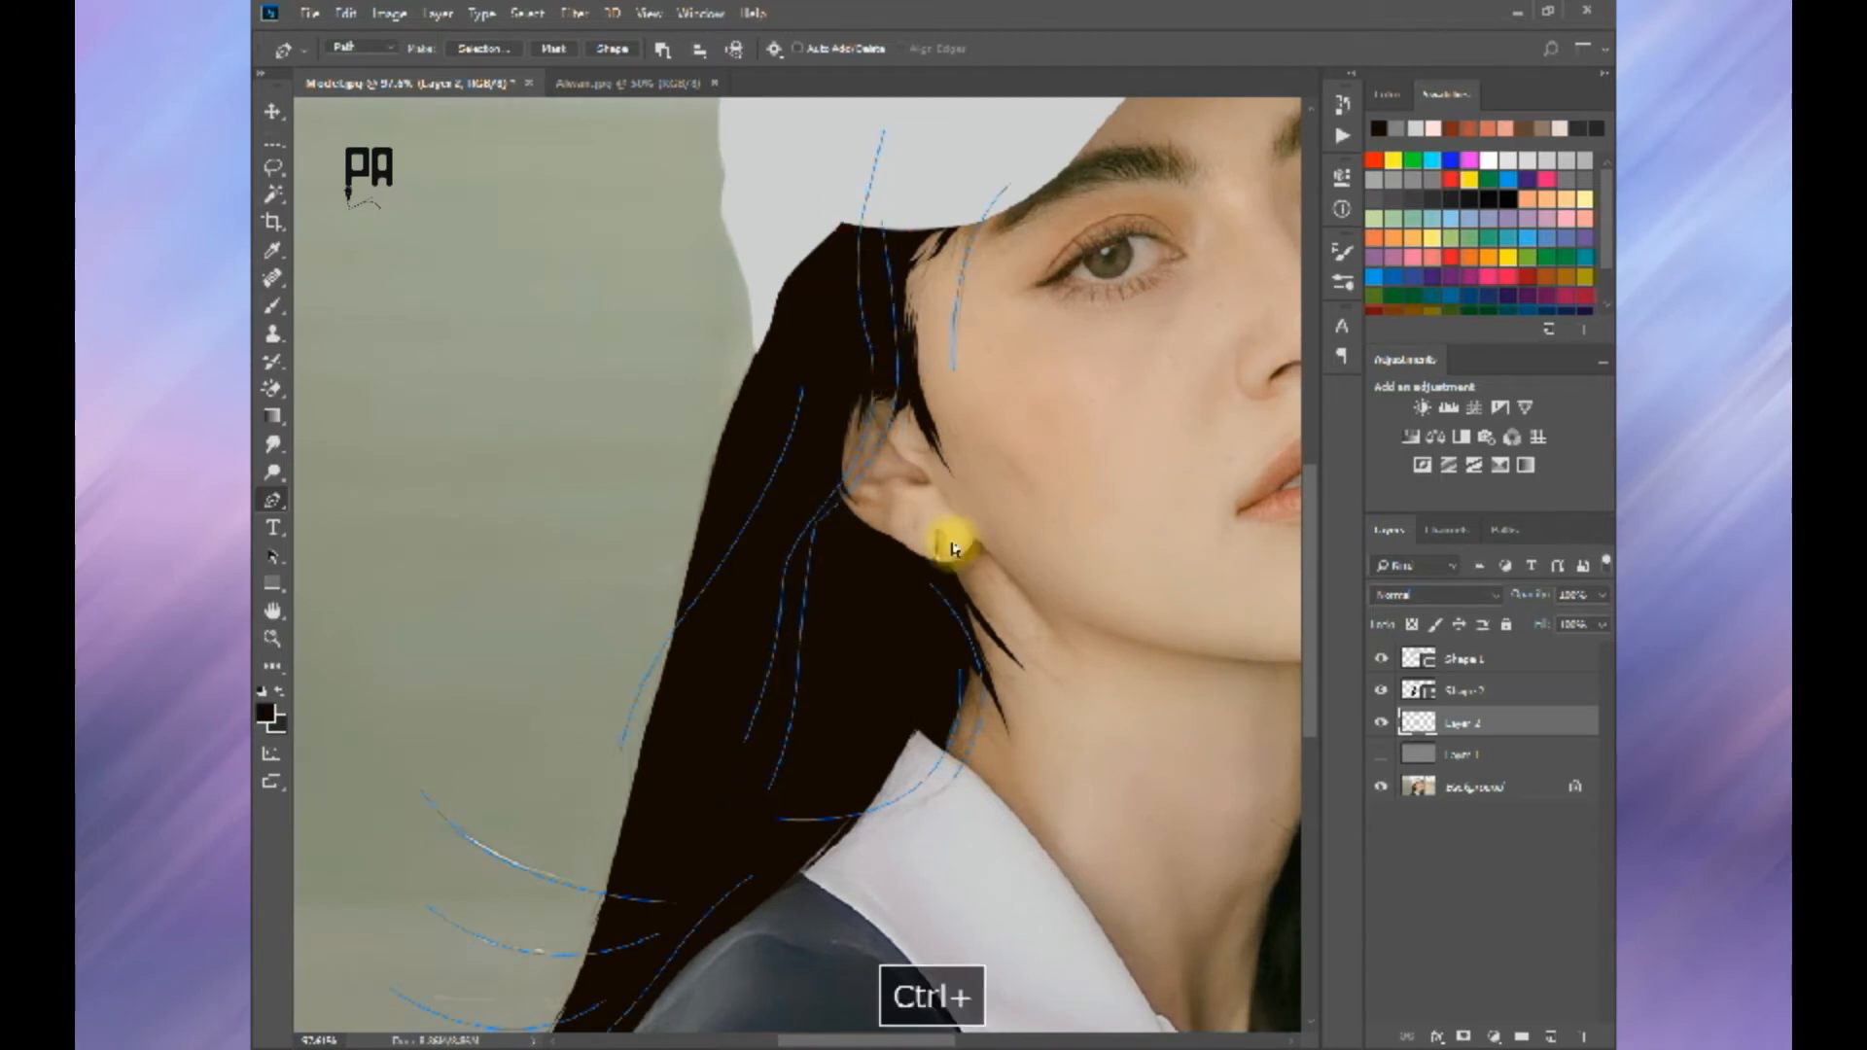
click(960, 669)
drag(846, 633, 778, 650)
ctrl+click(747, 793)
key(space)
drag(773, 764, 996, 291)
click(925, 524)
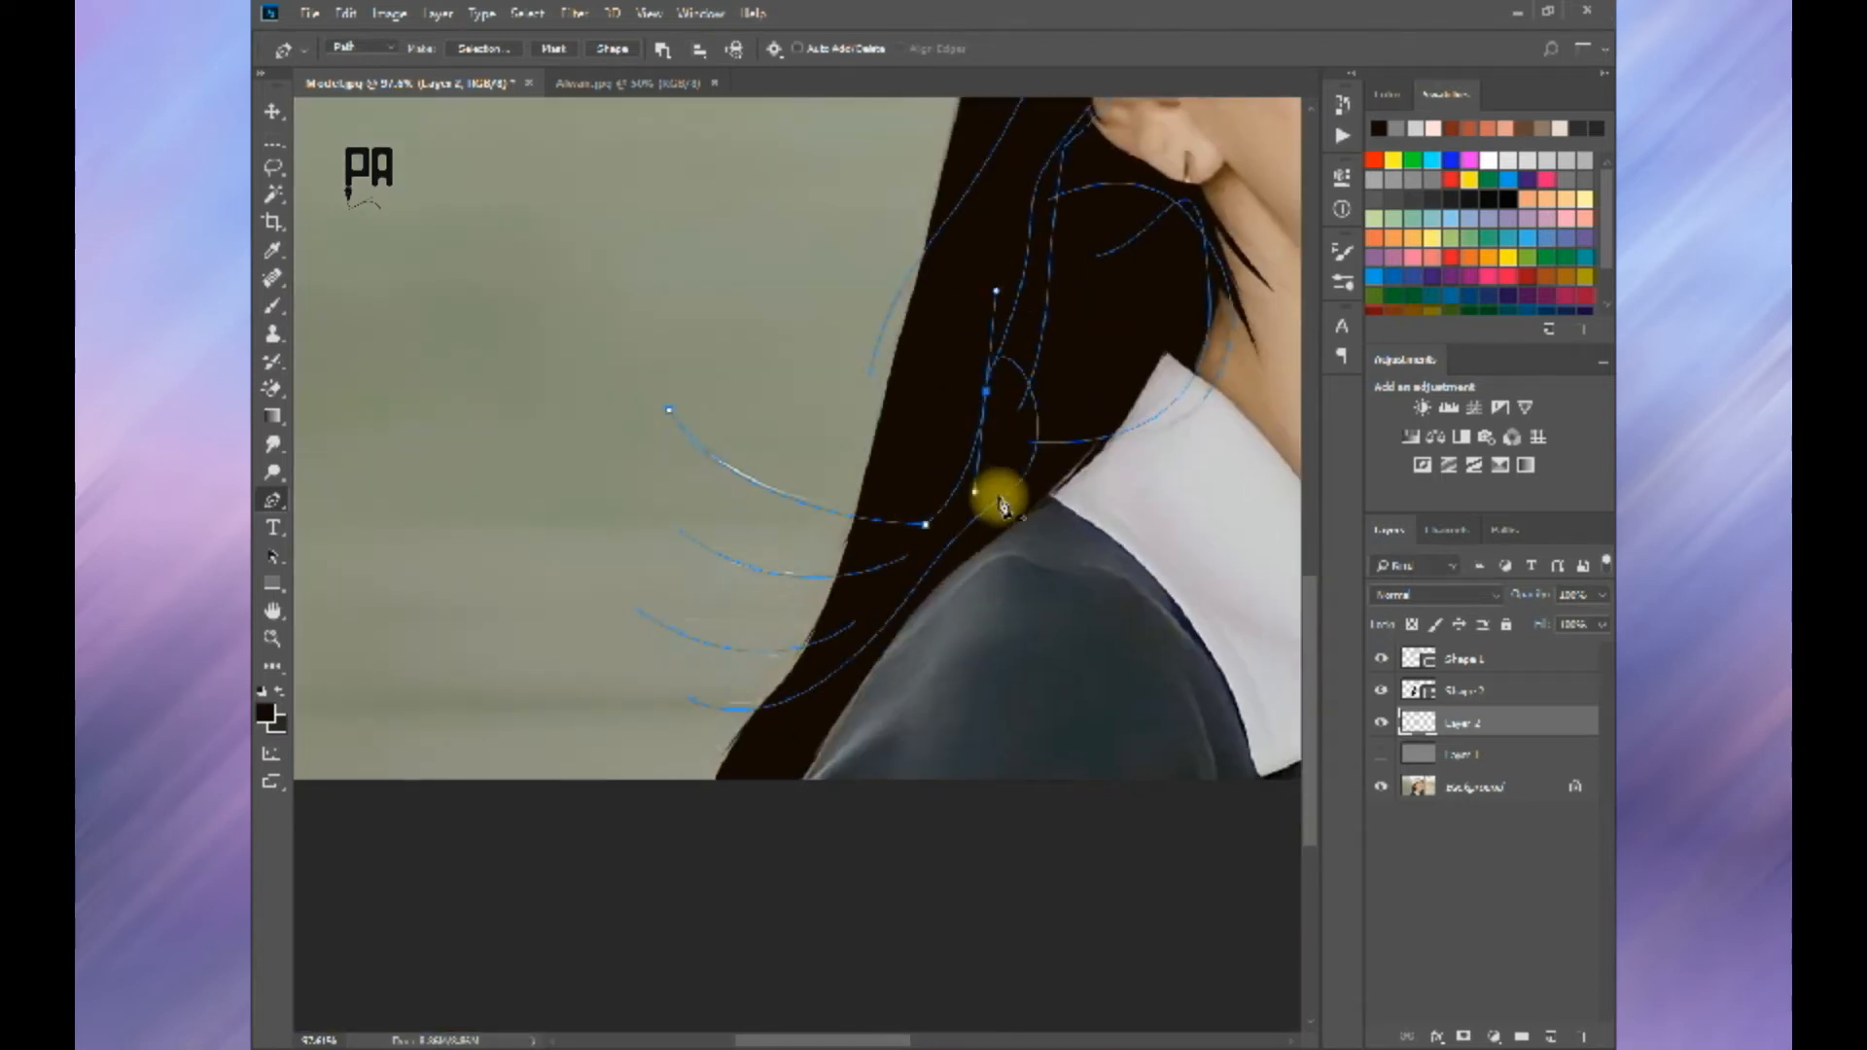
click(1000, 499)
ctrl+right_click(989, 531)
ctrl+click(912, 558)
key(ctrl+z)
Step: Add wavy strand paths inside the lower lock of hair above the shoulder
click(908, 556)
drag(954, 389, 958, 335)
click(970, 301)
ctrl+click(987, 488)
click(855, 623)
drag(930, 461, 929, 327)
click(999, 257)
ctrl+click(1115, 321)
Step: Stroke all the strand paths with the Brush and dismiss the paths
key(space)
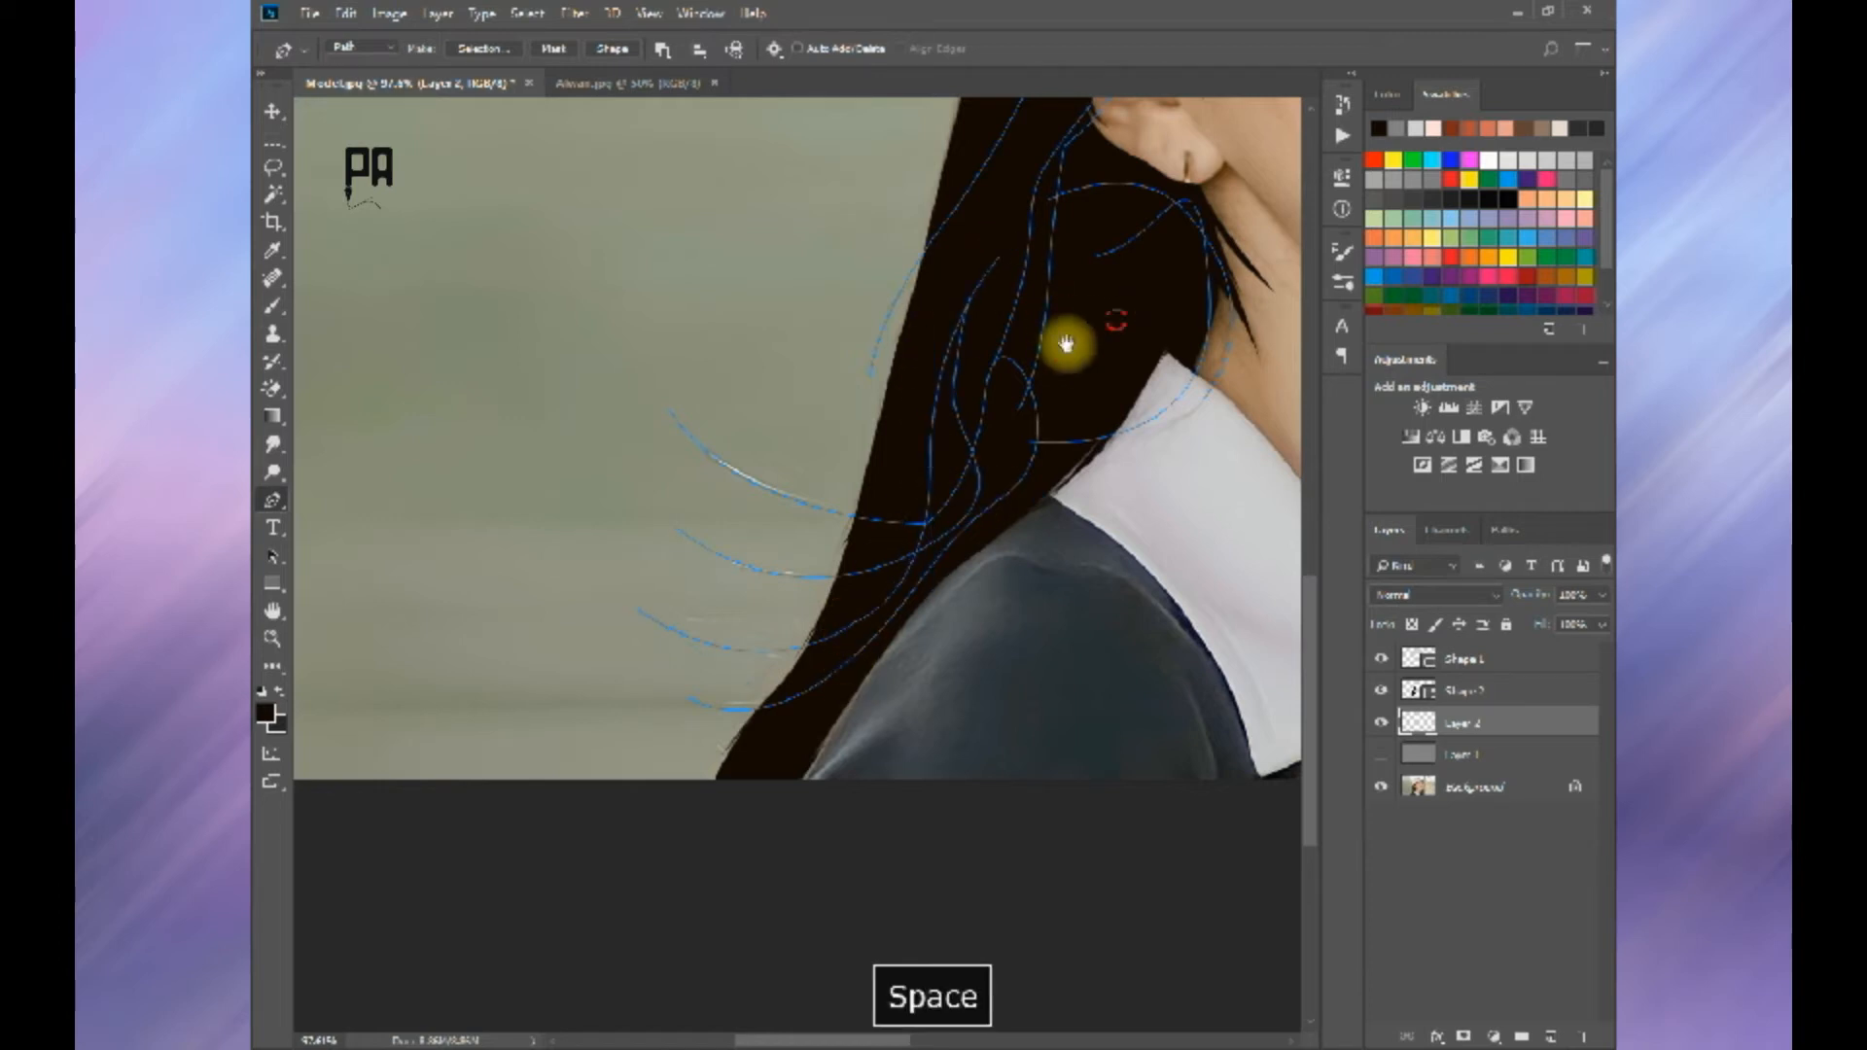
drag(1066, 343, 678, 683)
scroll(678, 684, down, 5)
scroll(879, 357, up, 4)
key(space)
drag(879, 357, 884, 417)
scroll(886, 429, down, 4)
right_click(858, 516)
click(914, 667)
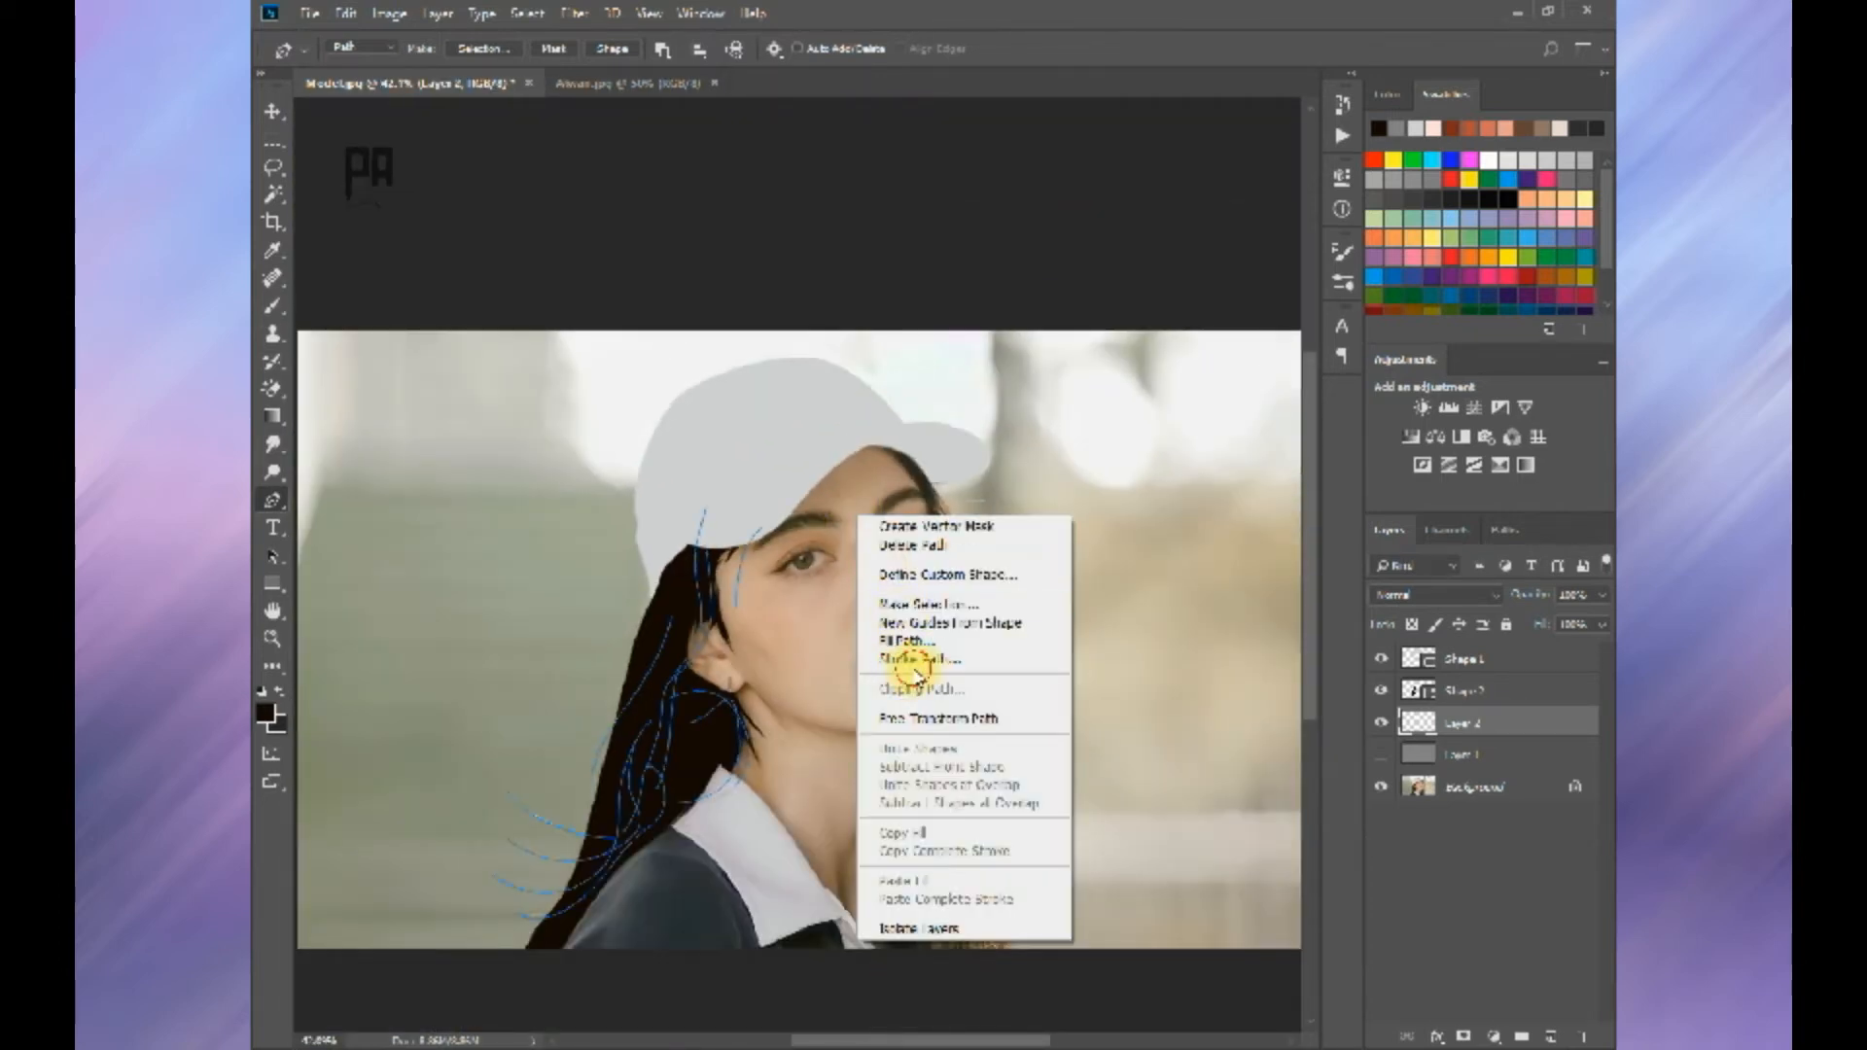
key(Return)
key(Return)
Step: Examine the stroked hair strands over the photo and against the gray backdrop layer
scroll(560, 883, up, 3)
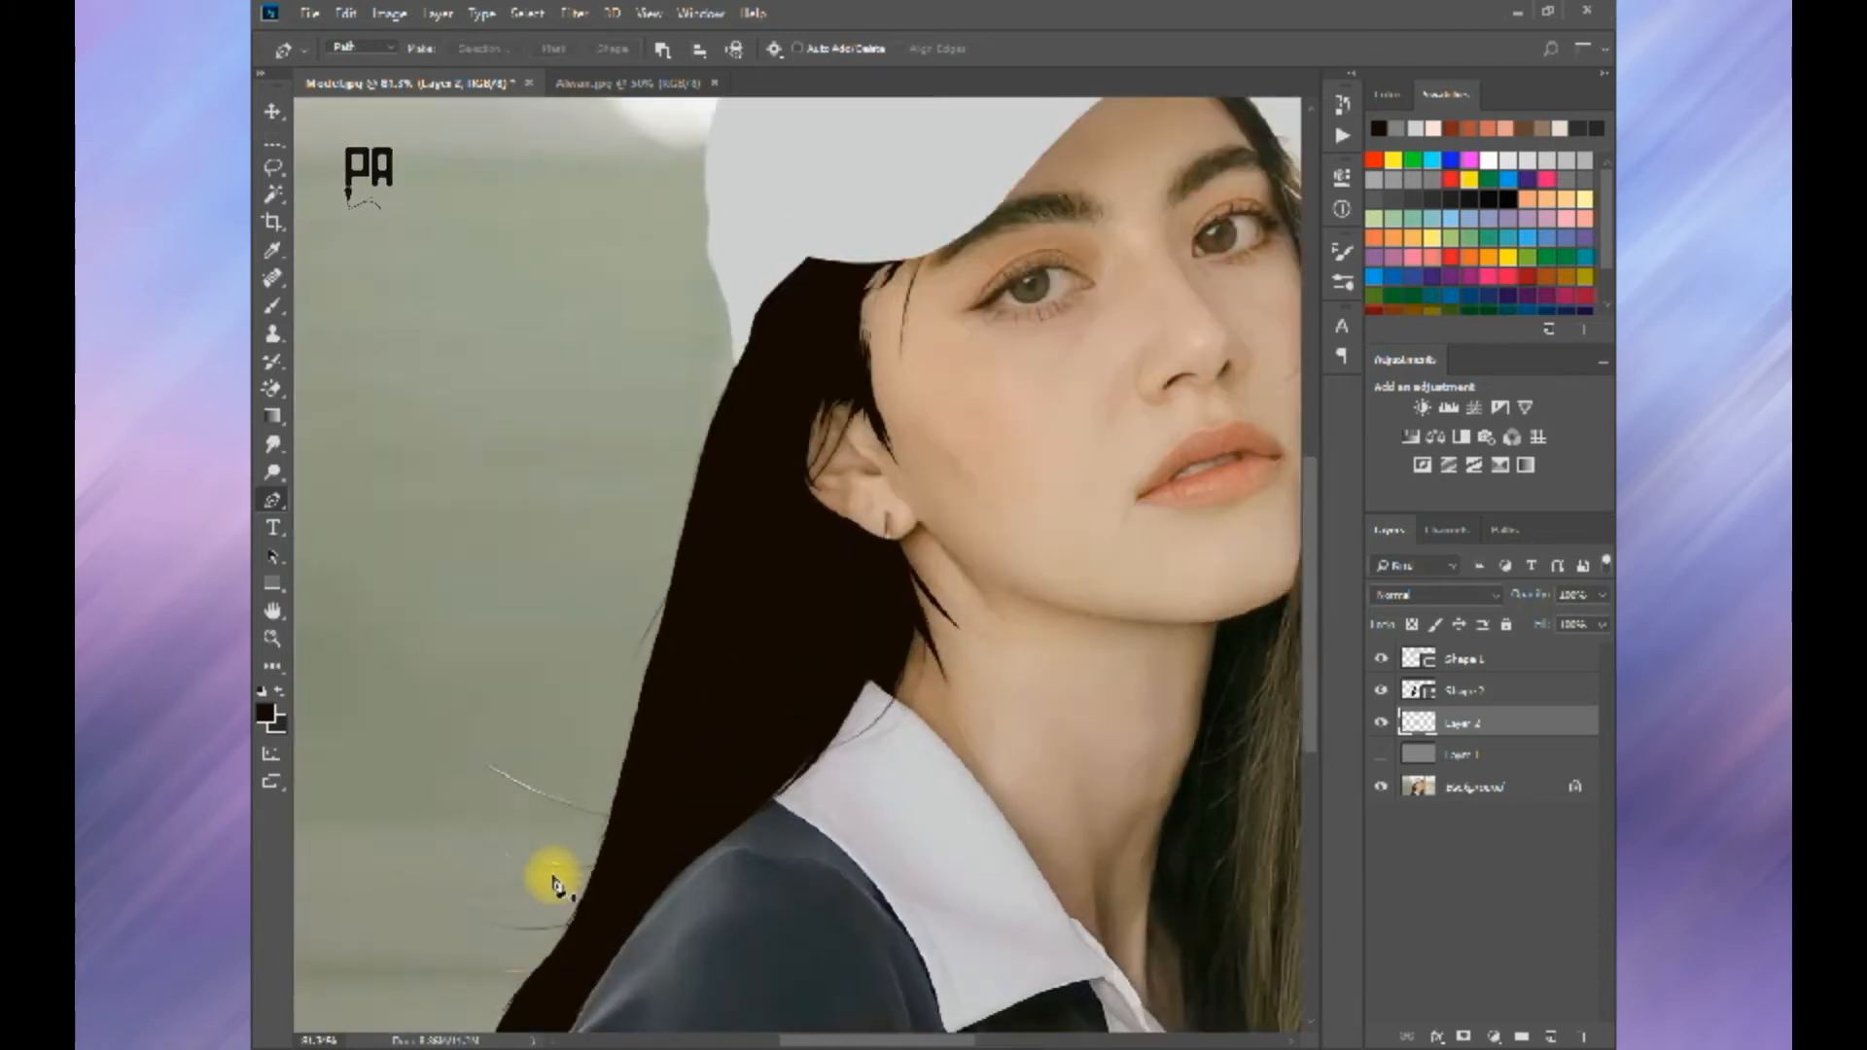
scroll(553, 878, up, 2)
scroll(530, 873, down, 4)
click(1381, 756)
scroll(681, 779, down, 2)
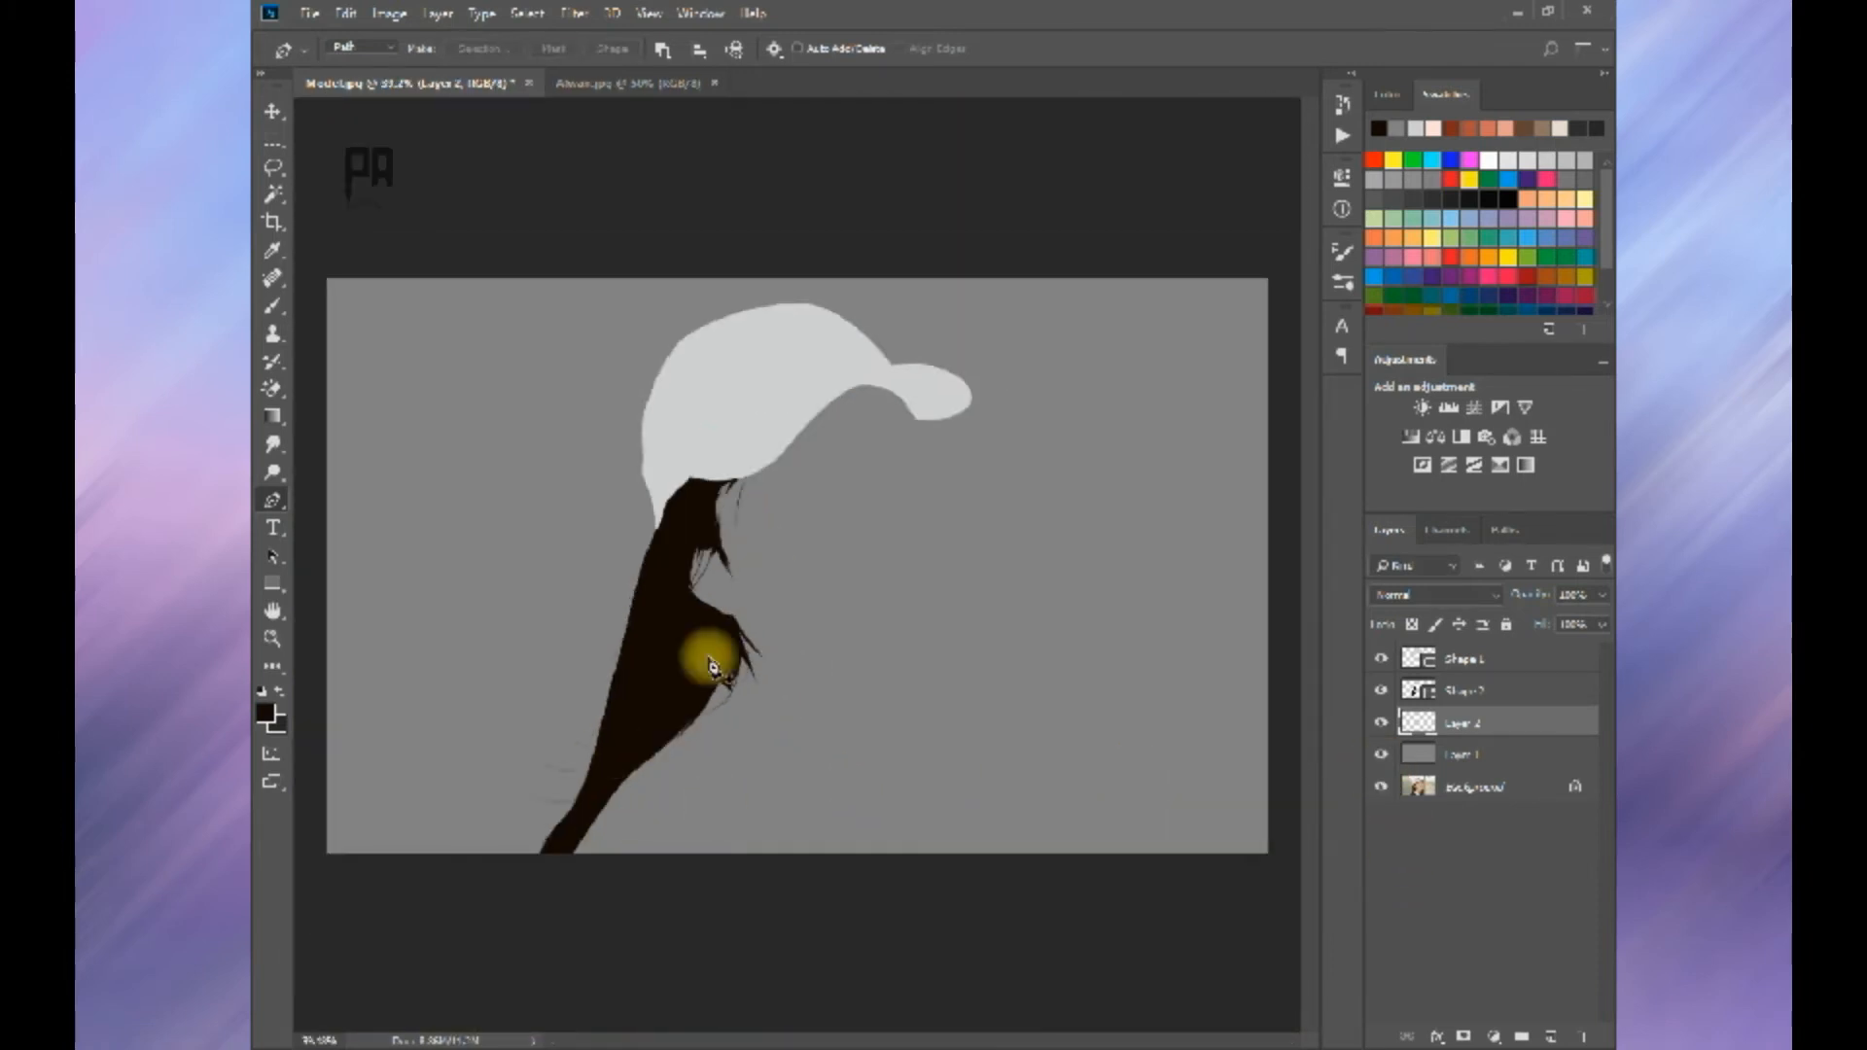
scroll(751, 674, up, 4)
scroll(733, 654, down, 4)
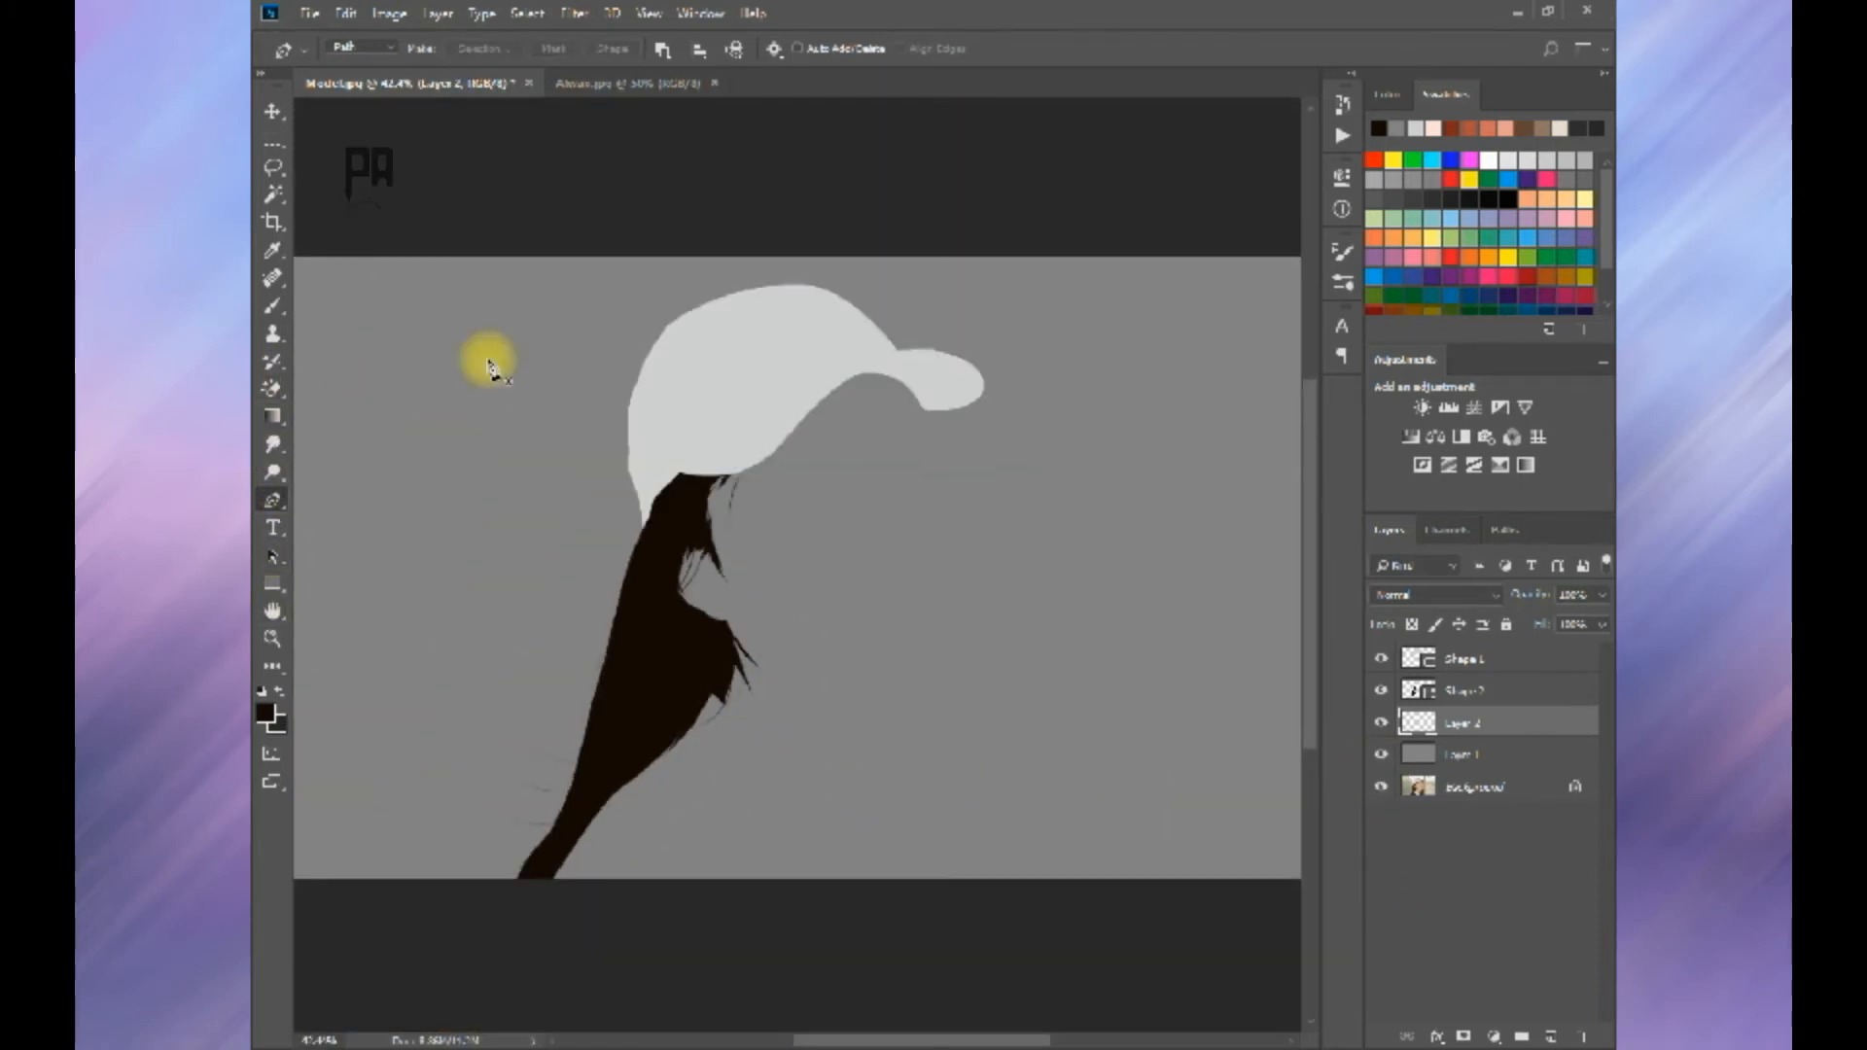
Step: Hide the gray layer and start a new dark hair shape with the Pen at the pointed tips beside the collar
click(1468, 690)
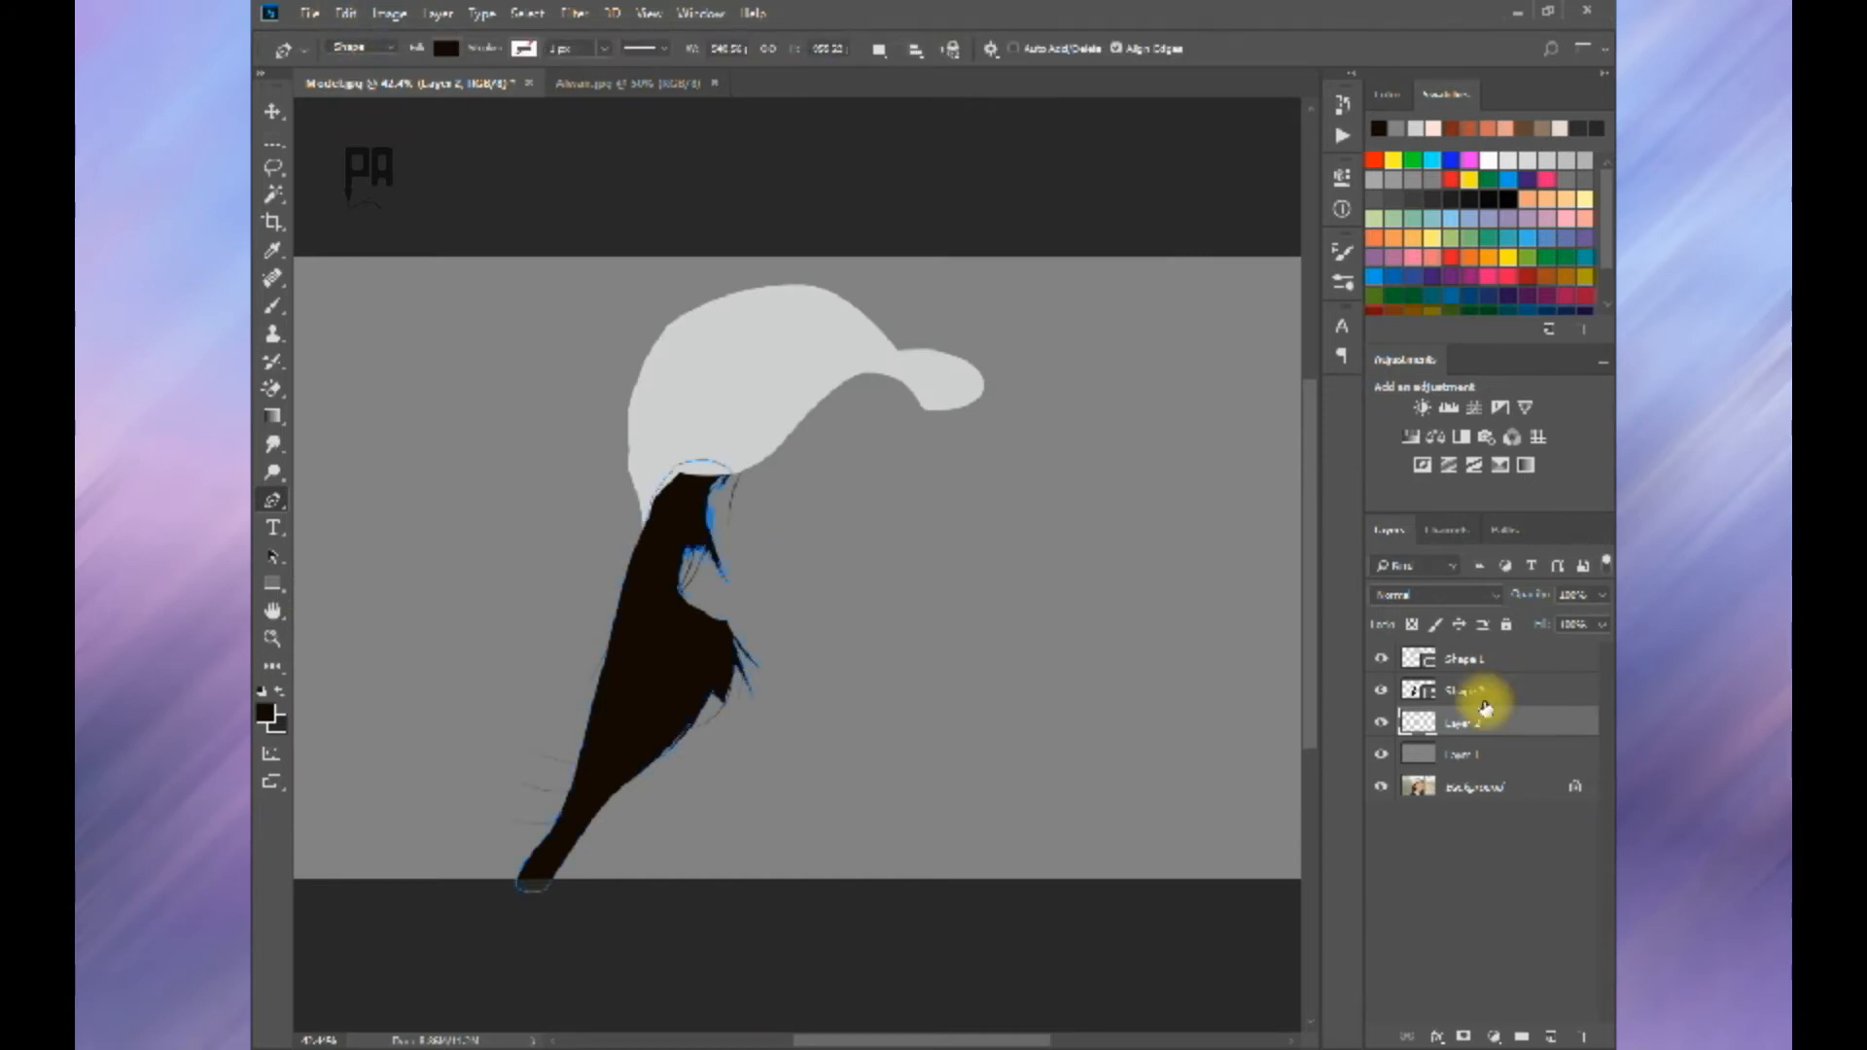
click(1381, 754)
scroll(963, 487, up, 5)
drag(954, 821, 919, 369)
drag(850, 763, 779, 573)
click(836, 835)
click(834, 724)
alt+click(817, 731)
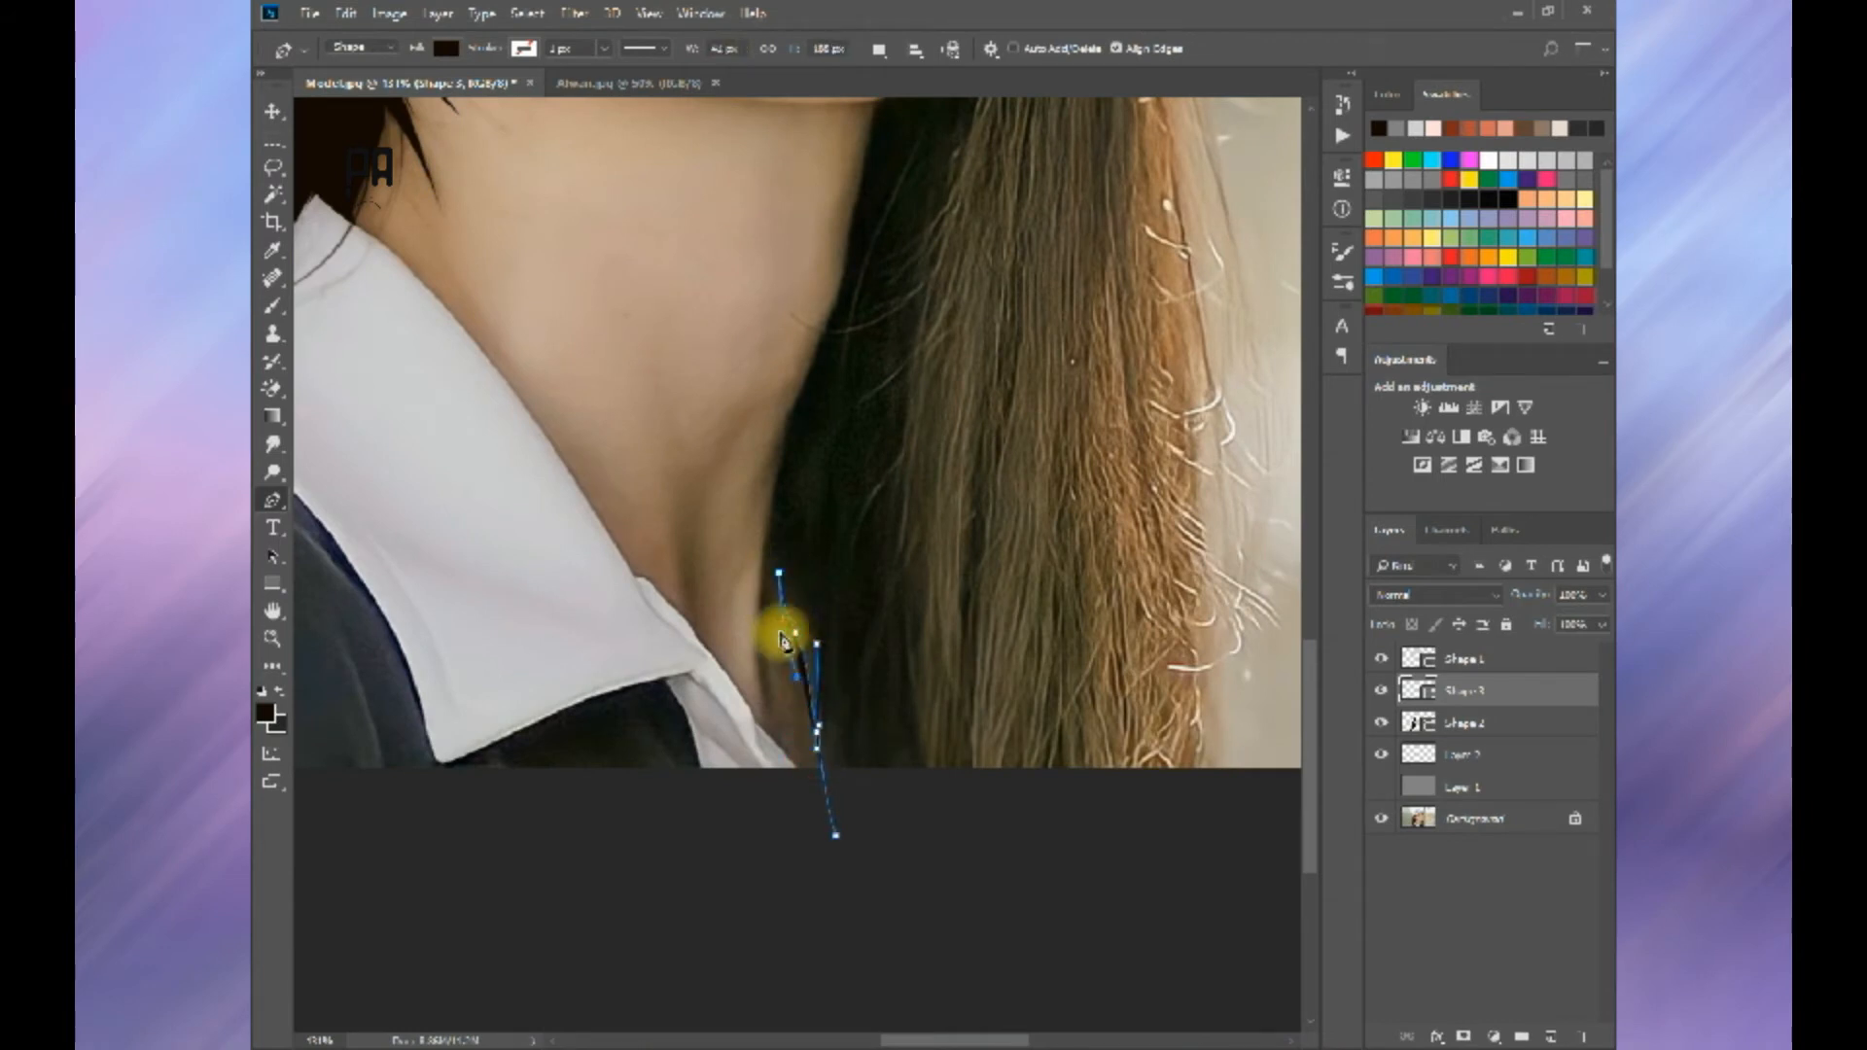
Step: Extend the new hair shape up along the edge of the neck toward the jaw
drag(765, 657, 755, 638)
drag(801, 444, 732, 757)
key(ctrl+alt+z)
drag(814, 513, 789, 684)
key(ctrl+z)
click(797, 629)
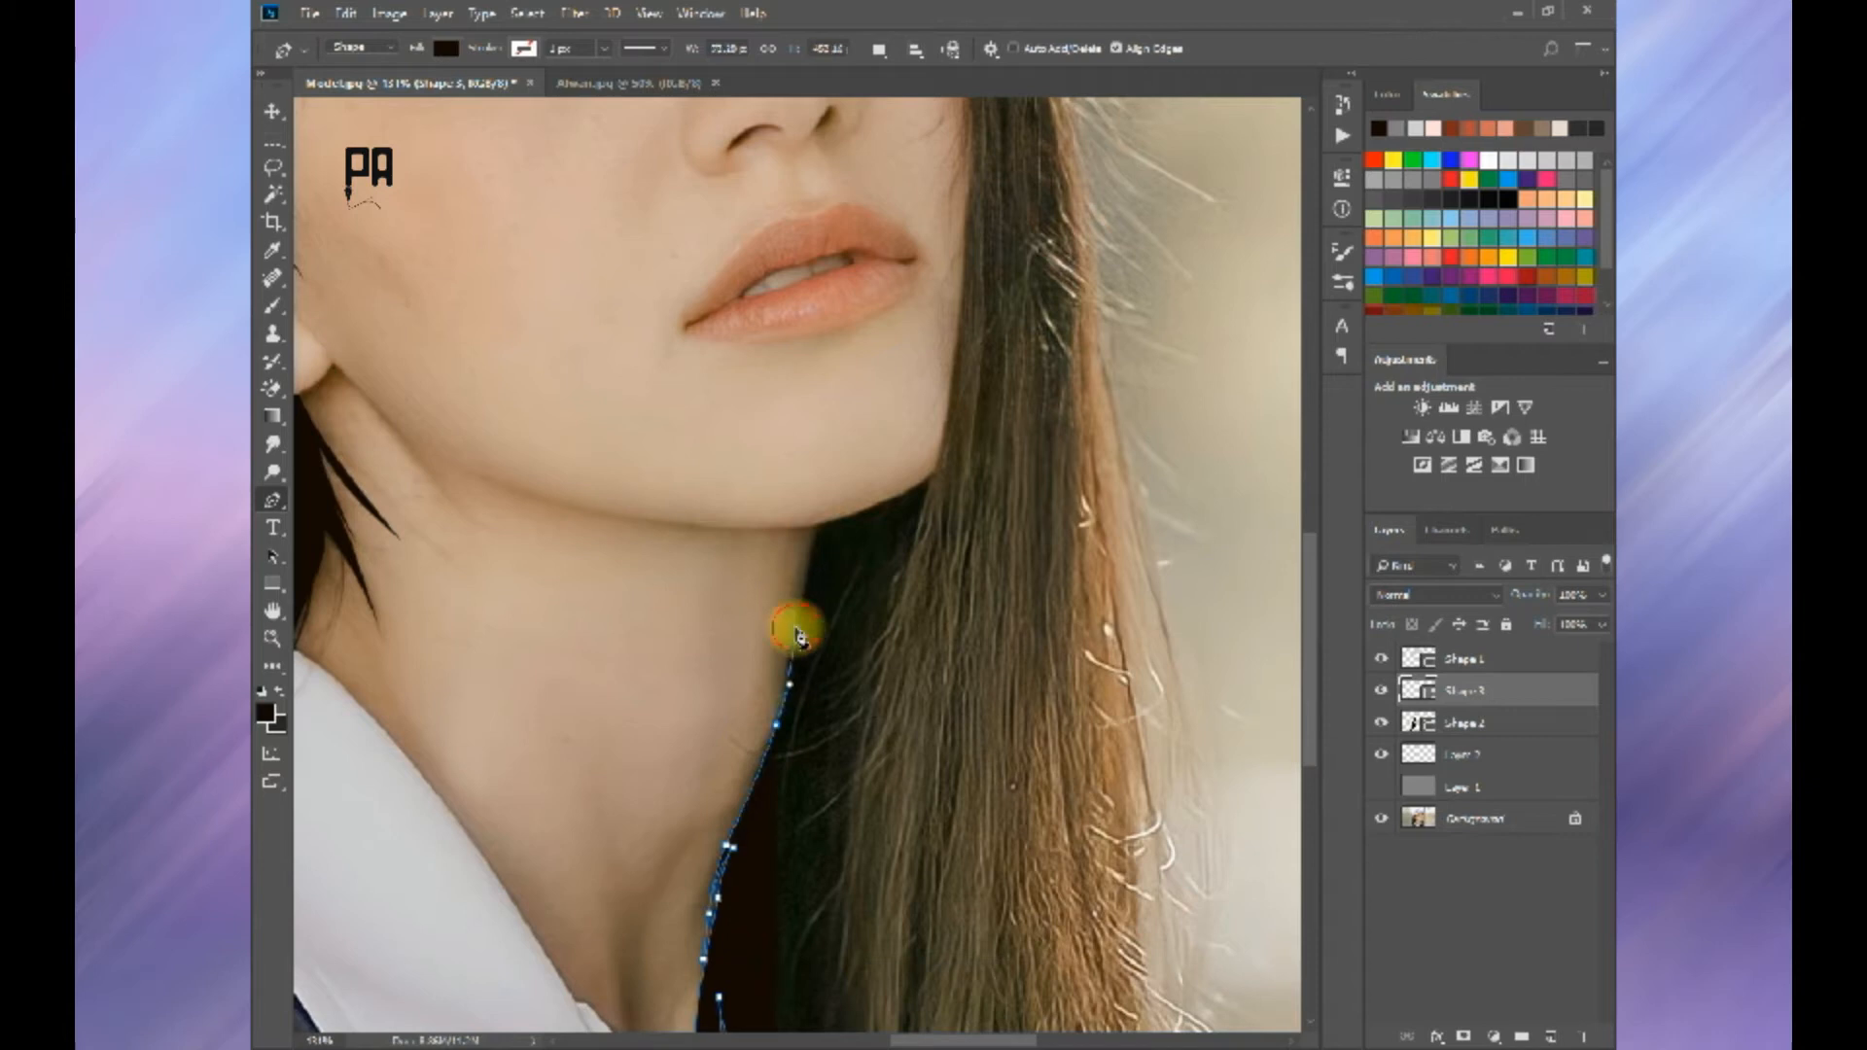
Step: Trace the hair shape along the underside of the chin and up the cheek beside the mouth
drag(817, 532, 854, 767)
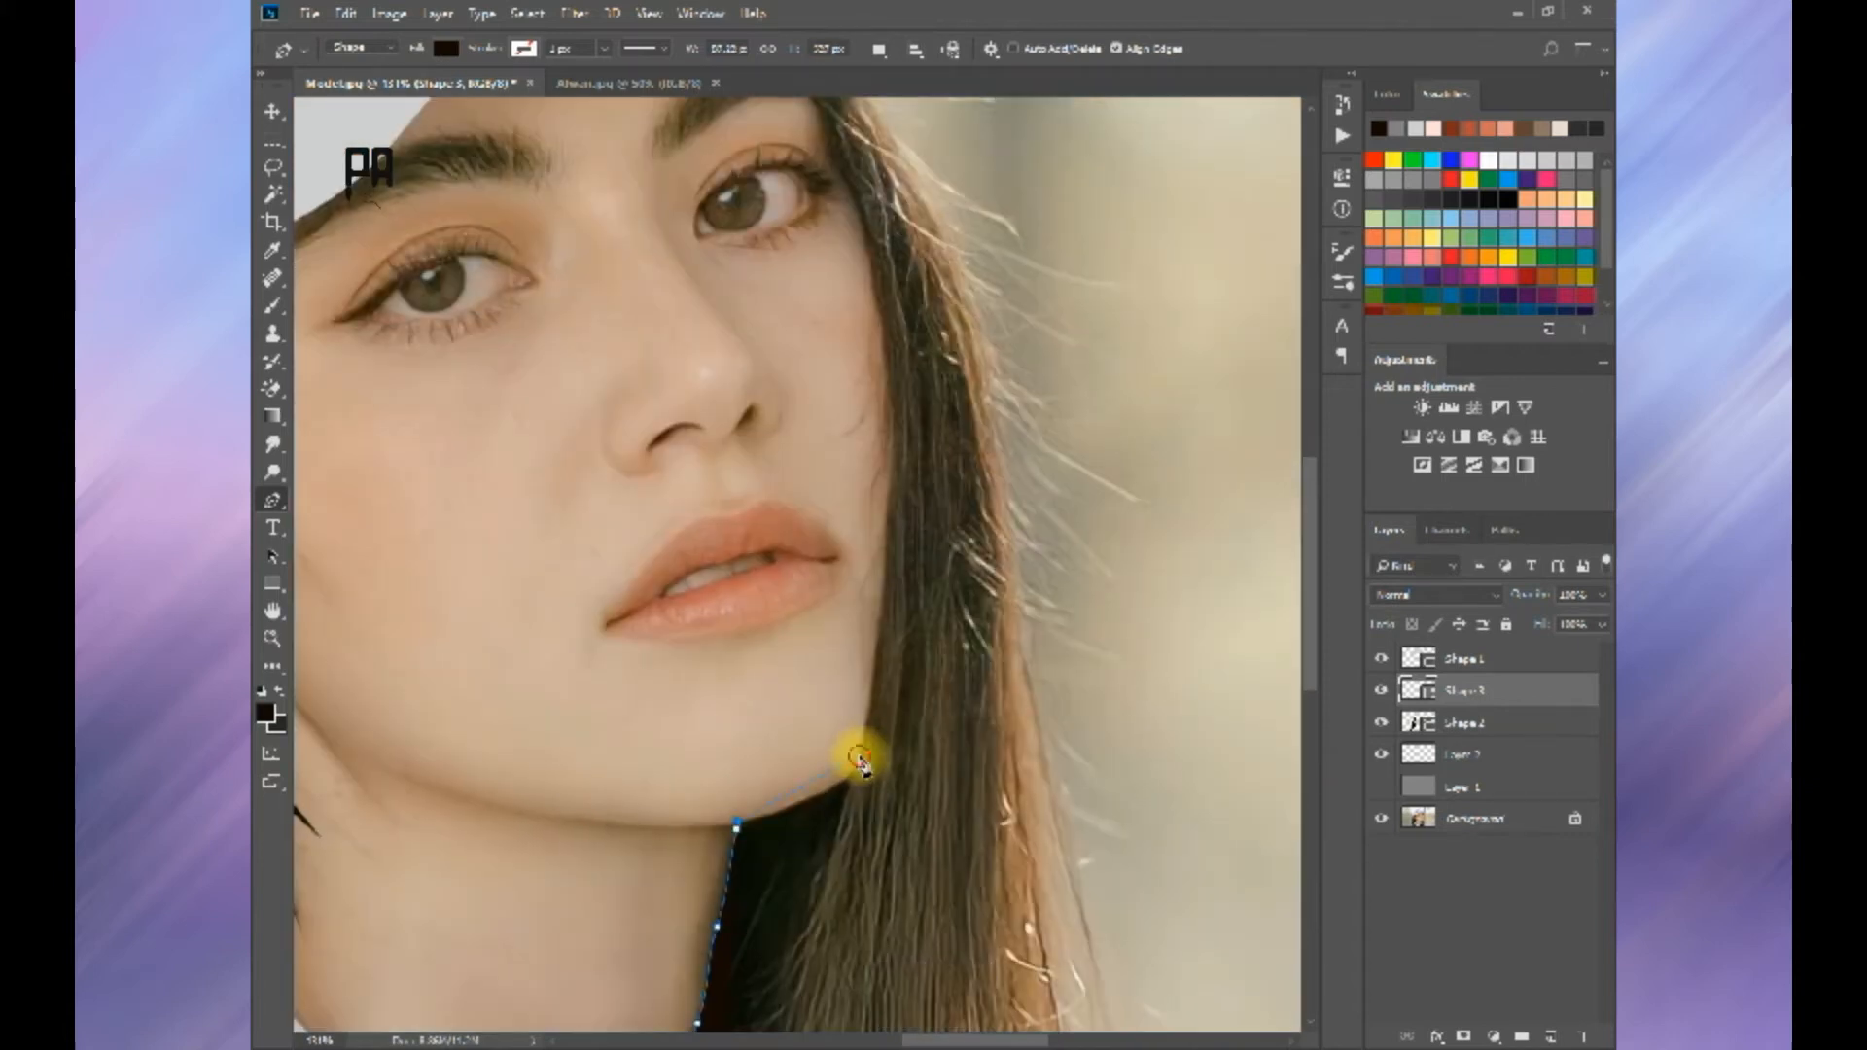
key(ctrl+z)
click(813, 797)
click(856, 771)
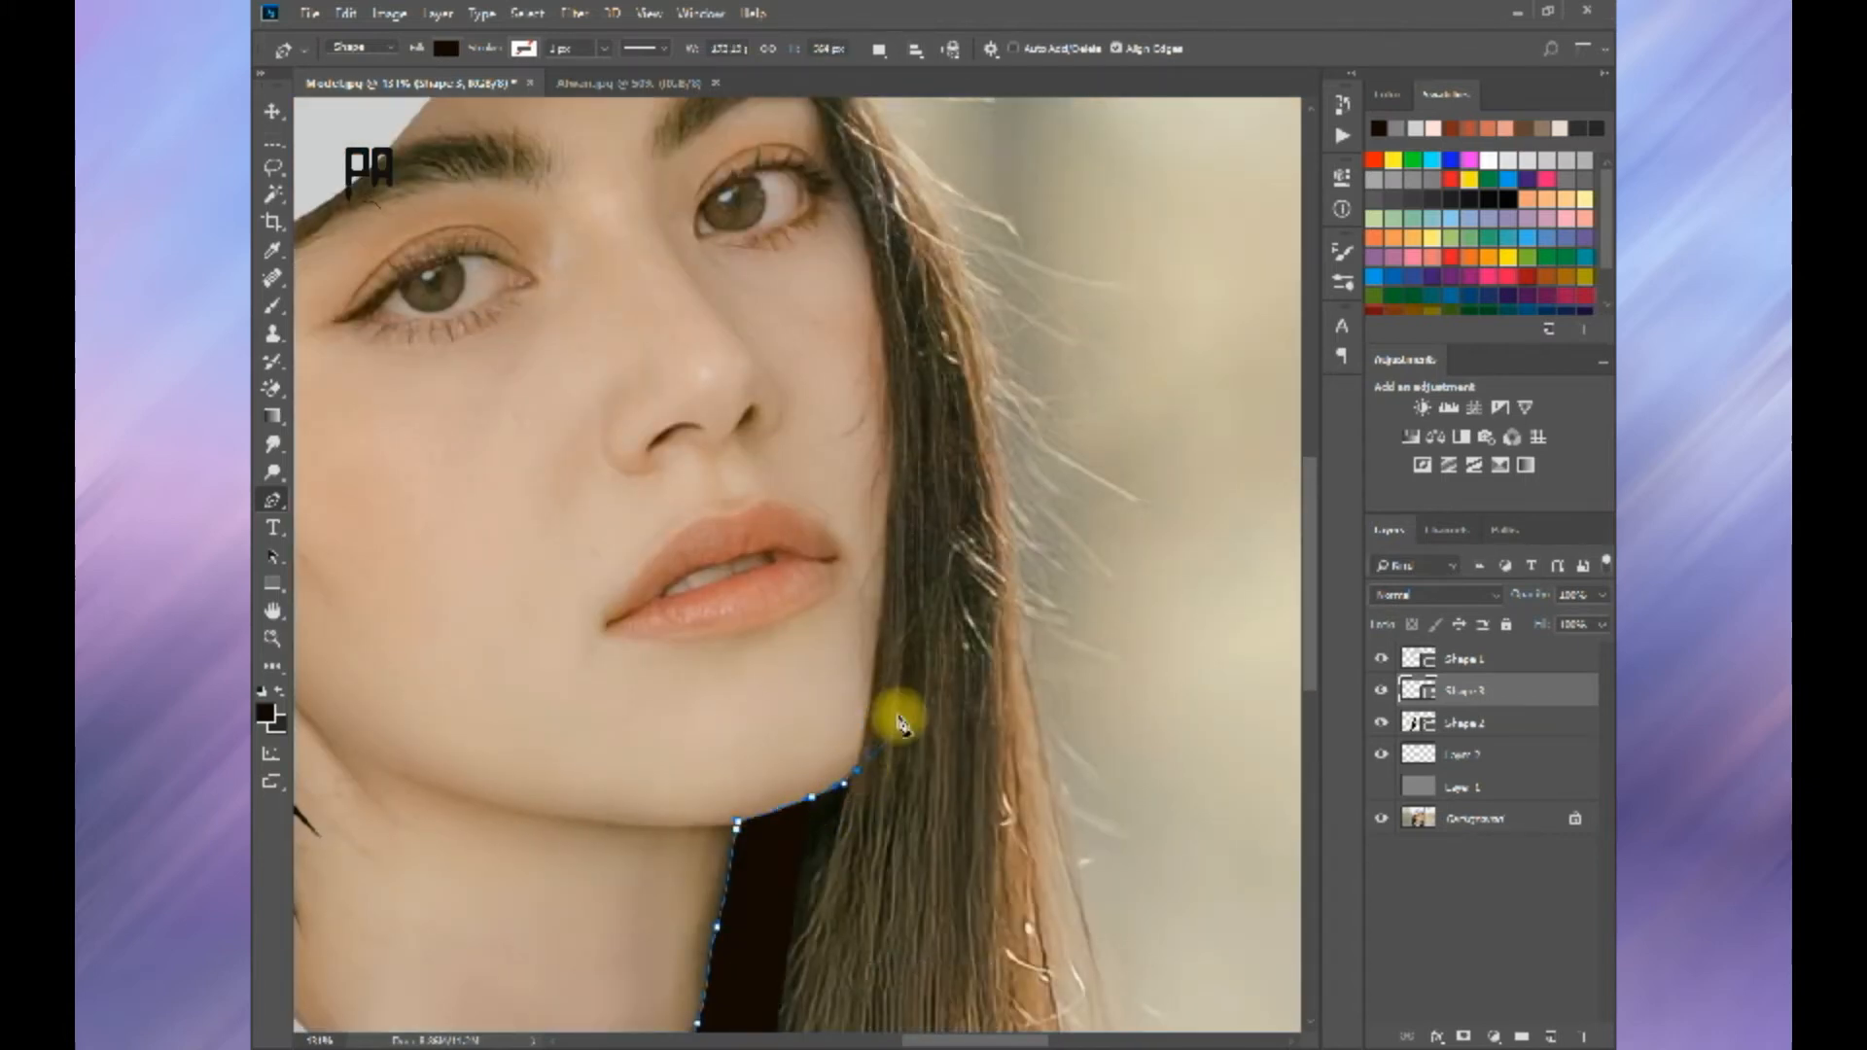
key(space)
drag(882, 588, 889, 541)
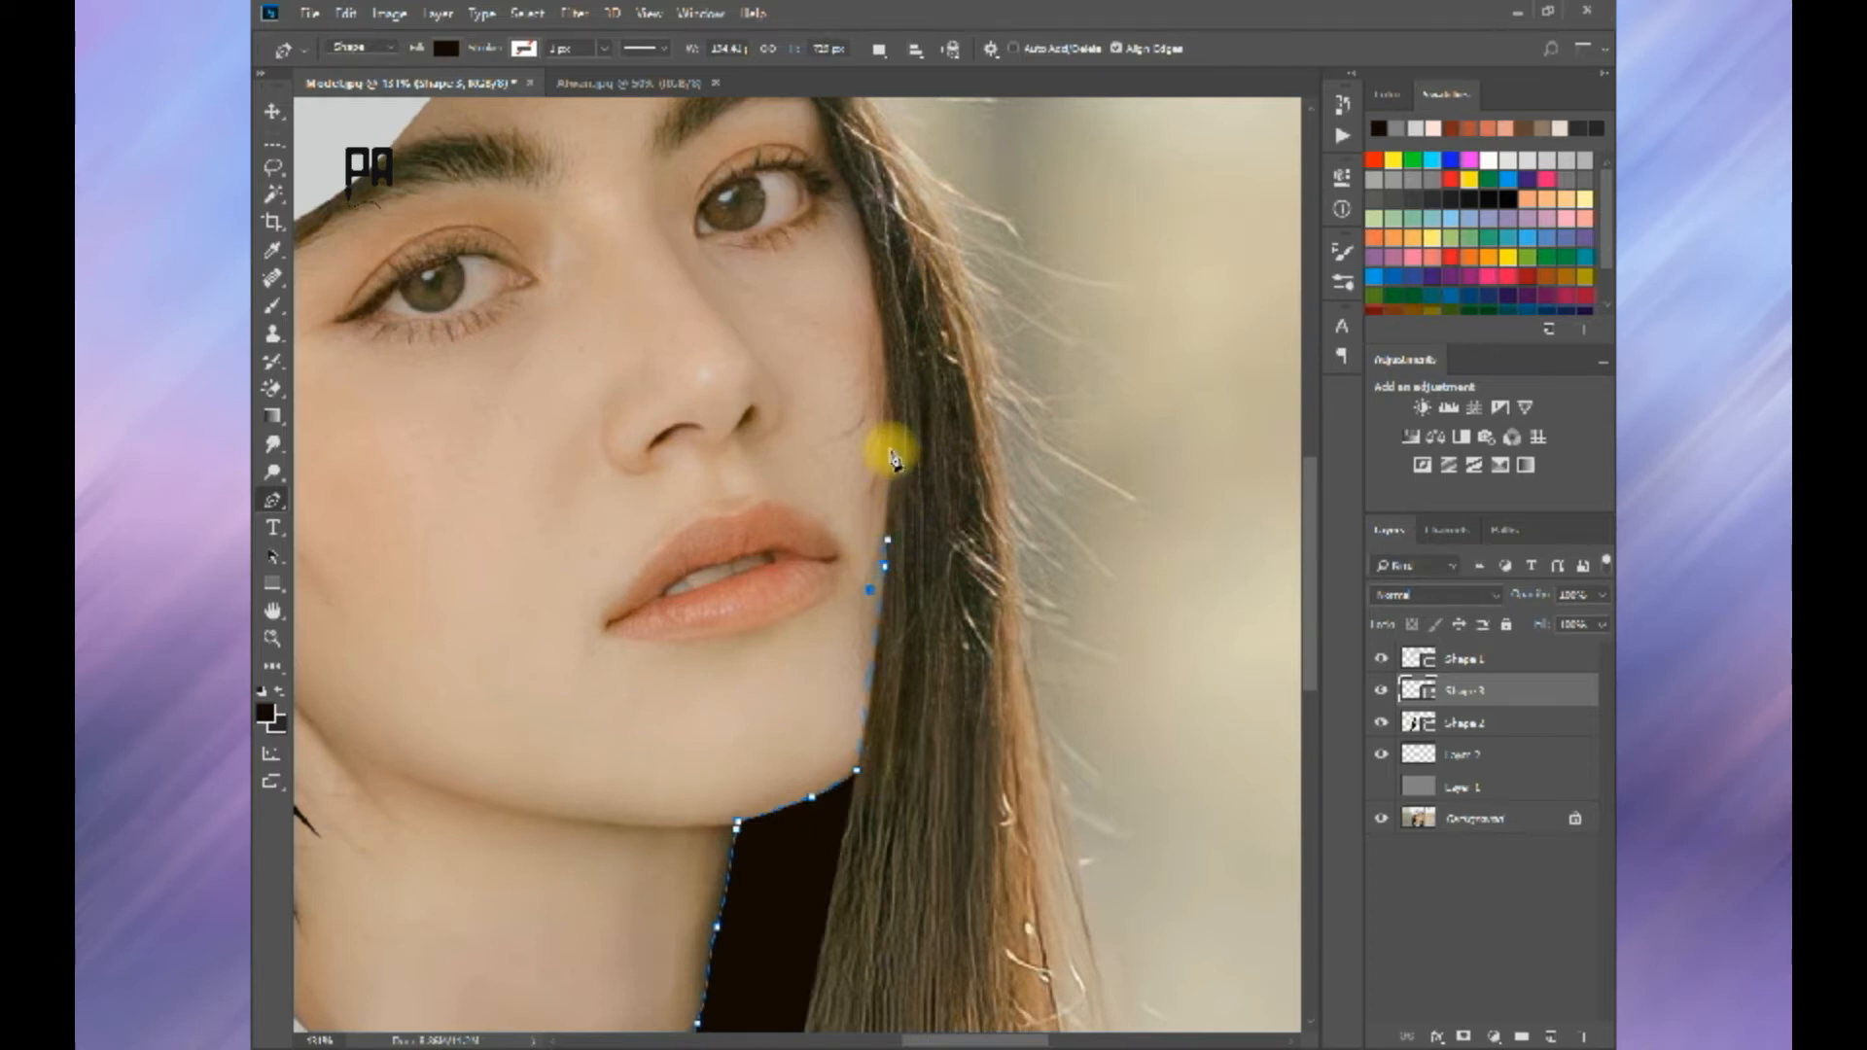
Step: Continue the hair shape up past the eye and temple and around beneath the cap's brim
drag(889, 375, 950, 646)
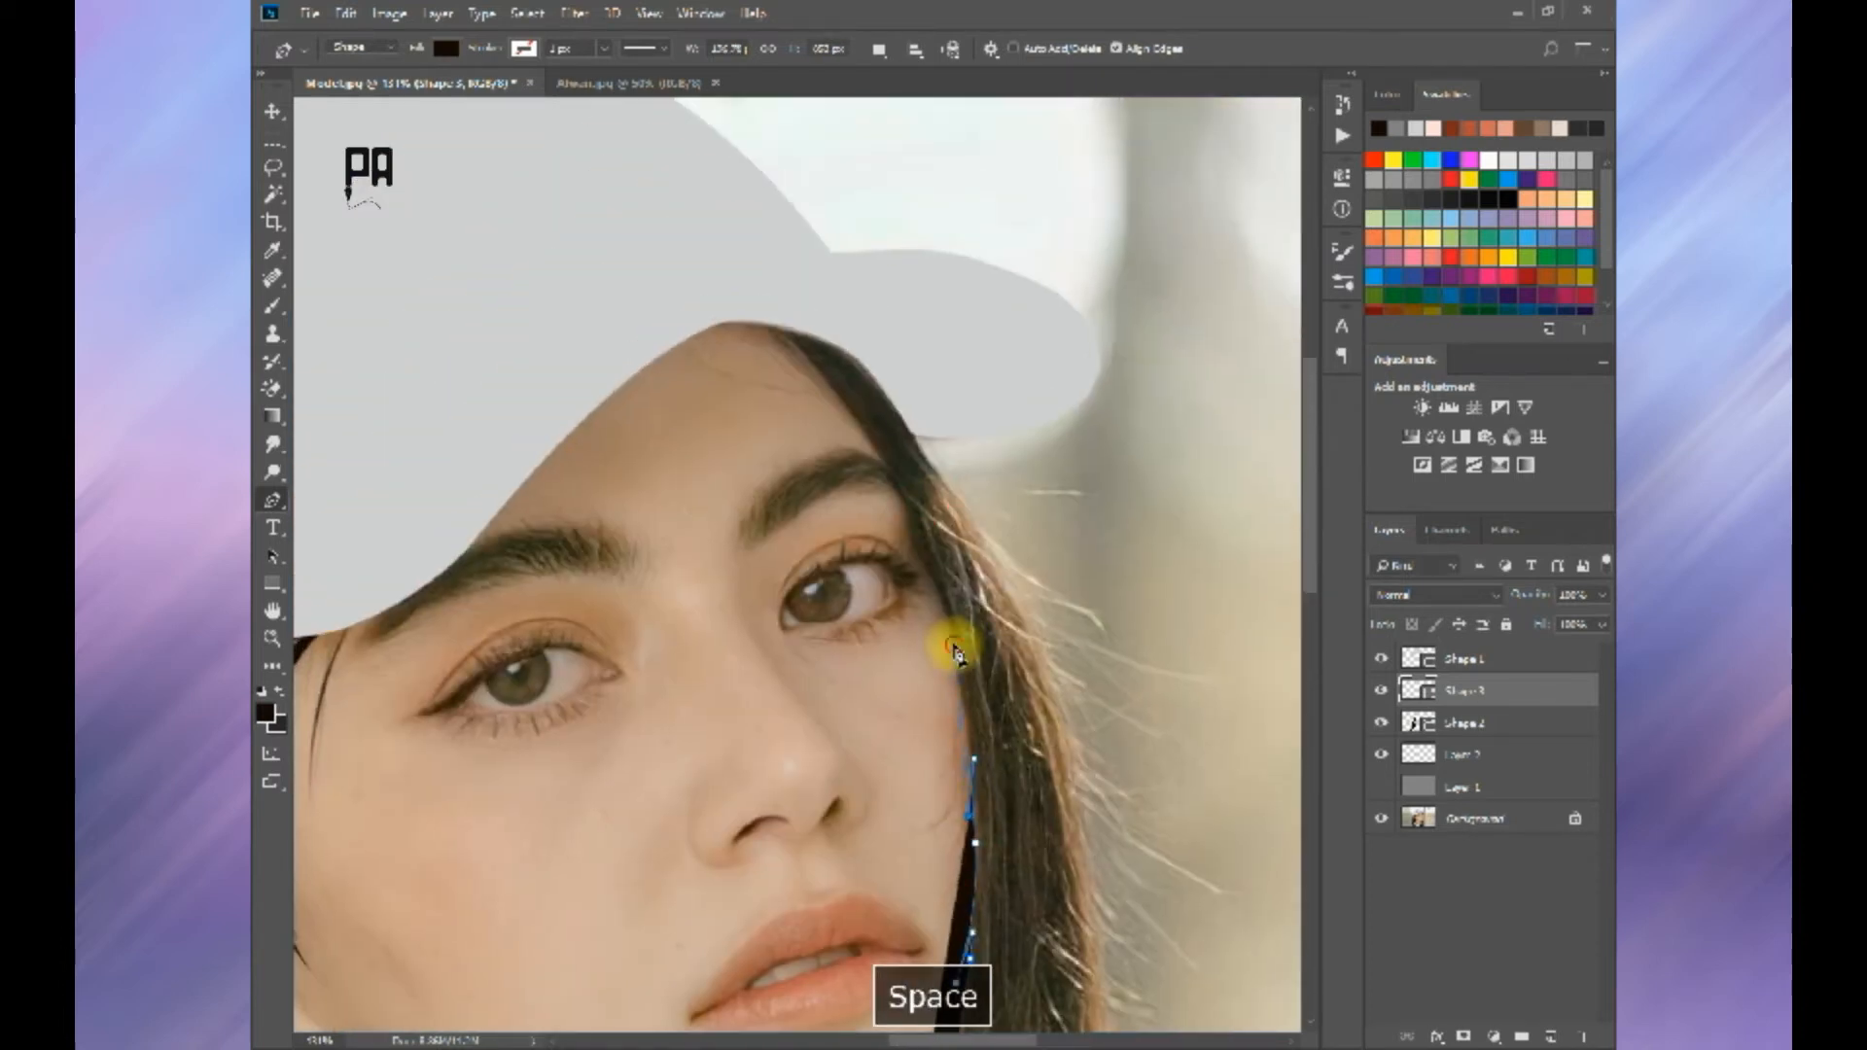
click(864, 432)
click(801, 370)
drag(776, 360, 703, 479)
click(893, 570)
click(919, 600)
click(887, 568)
click(837, 540)
click(820, 531)
Step: Trace the hair shape down the outer edge of the far-side hair, adding pointed strand tips
drag(697, 545, 704, 563)
click(768, 643)
drag(768, 644, 729, 391)
drag(823, 587, 813, 430)
drag(848, 639, 864, 757)
drag(914, 1002, 803, 659)
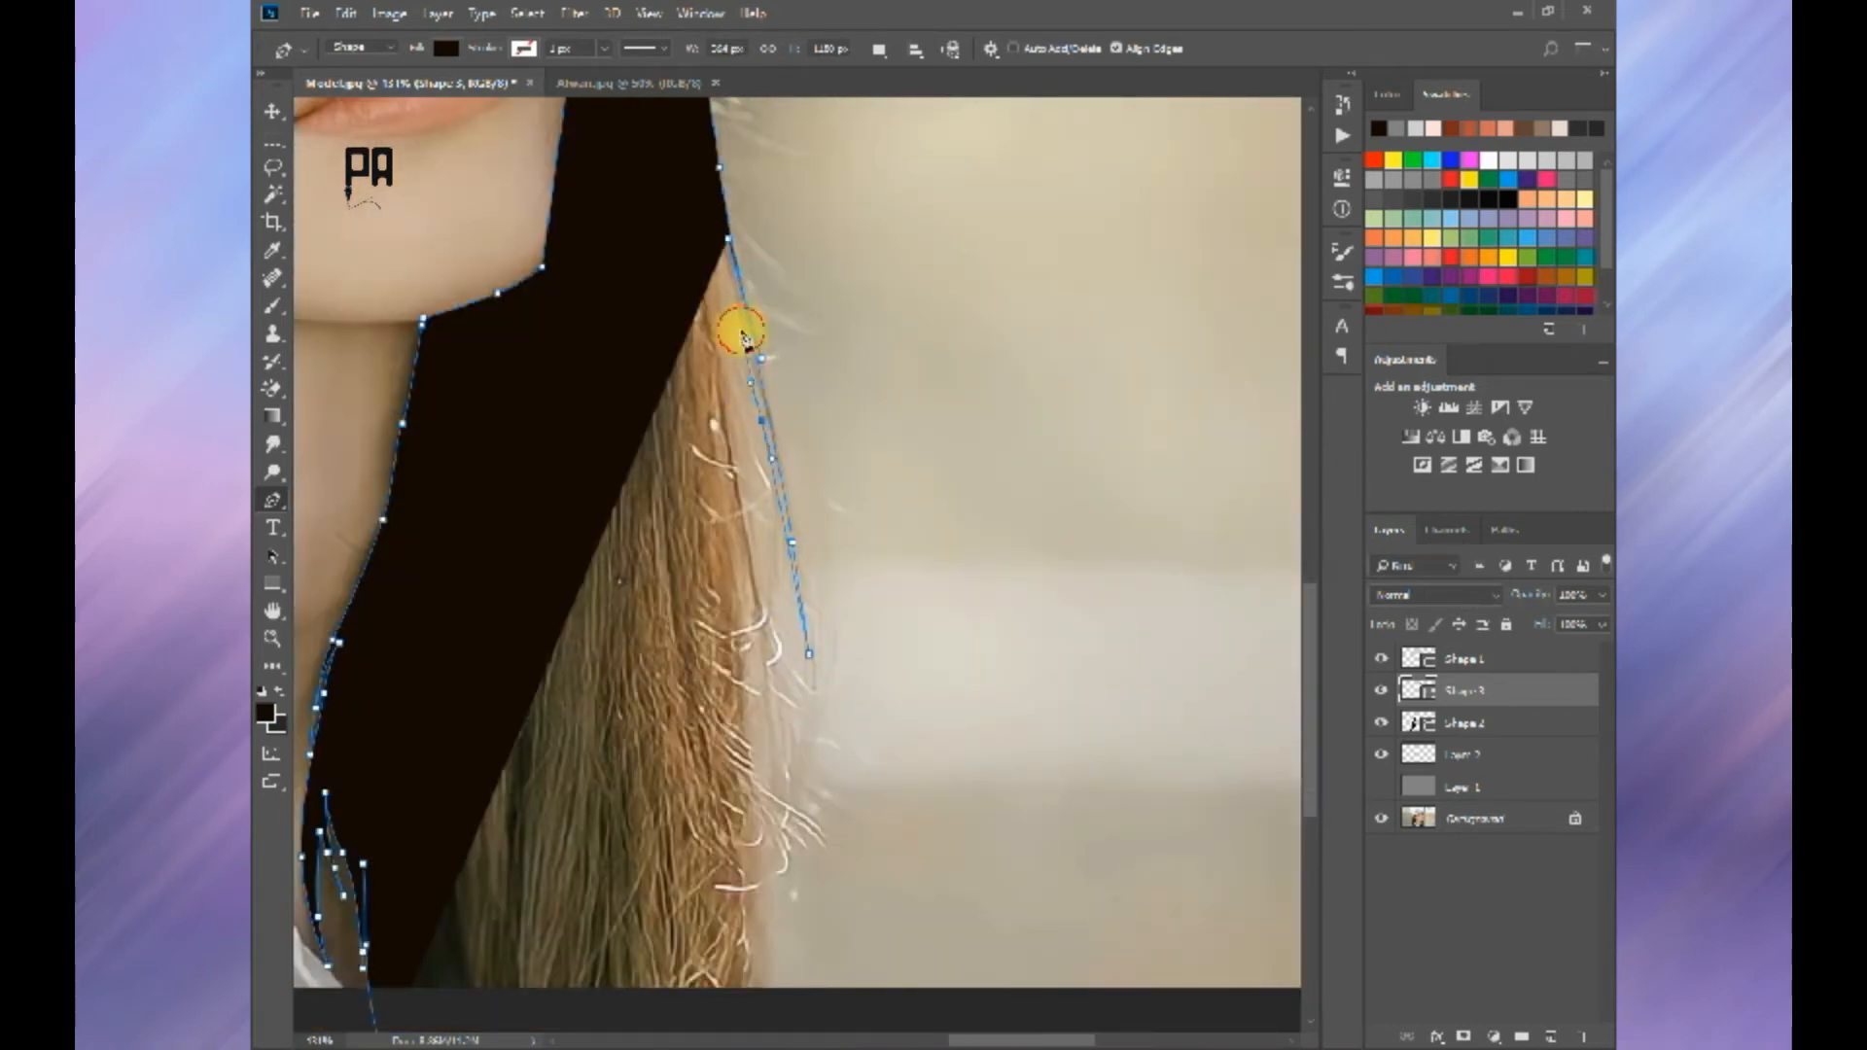
drag(794, 763, 763, 564)
key(ctrl+alt+z)
key(ctrl+alt+z)
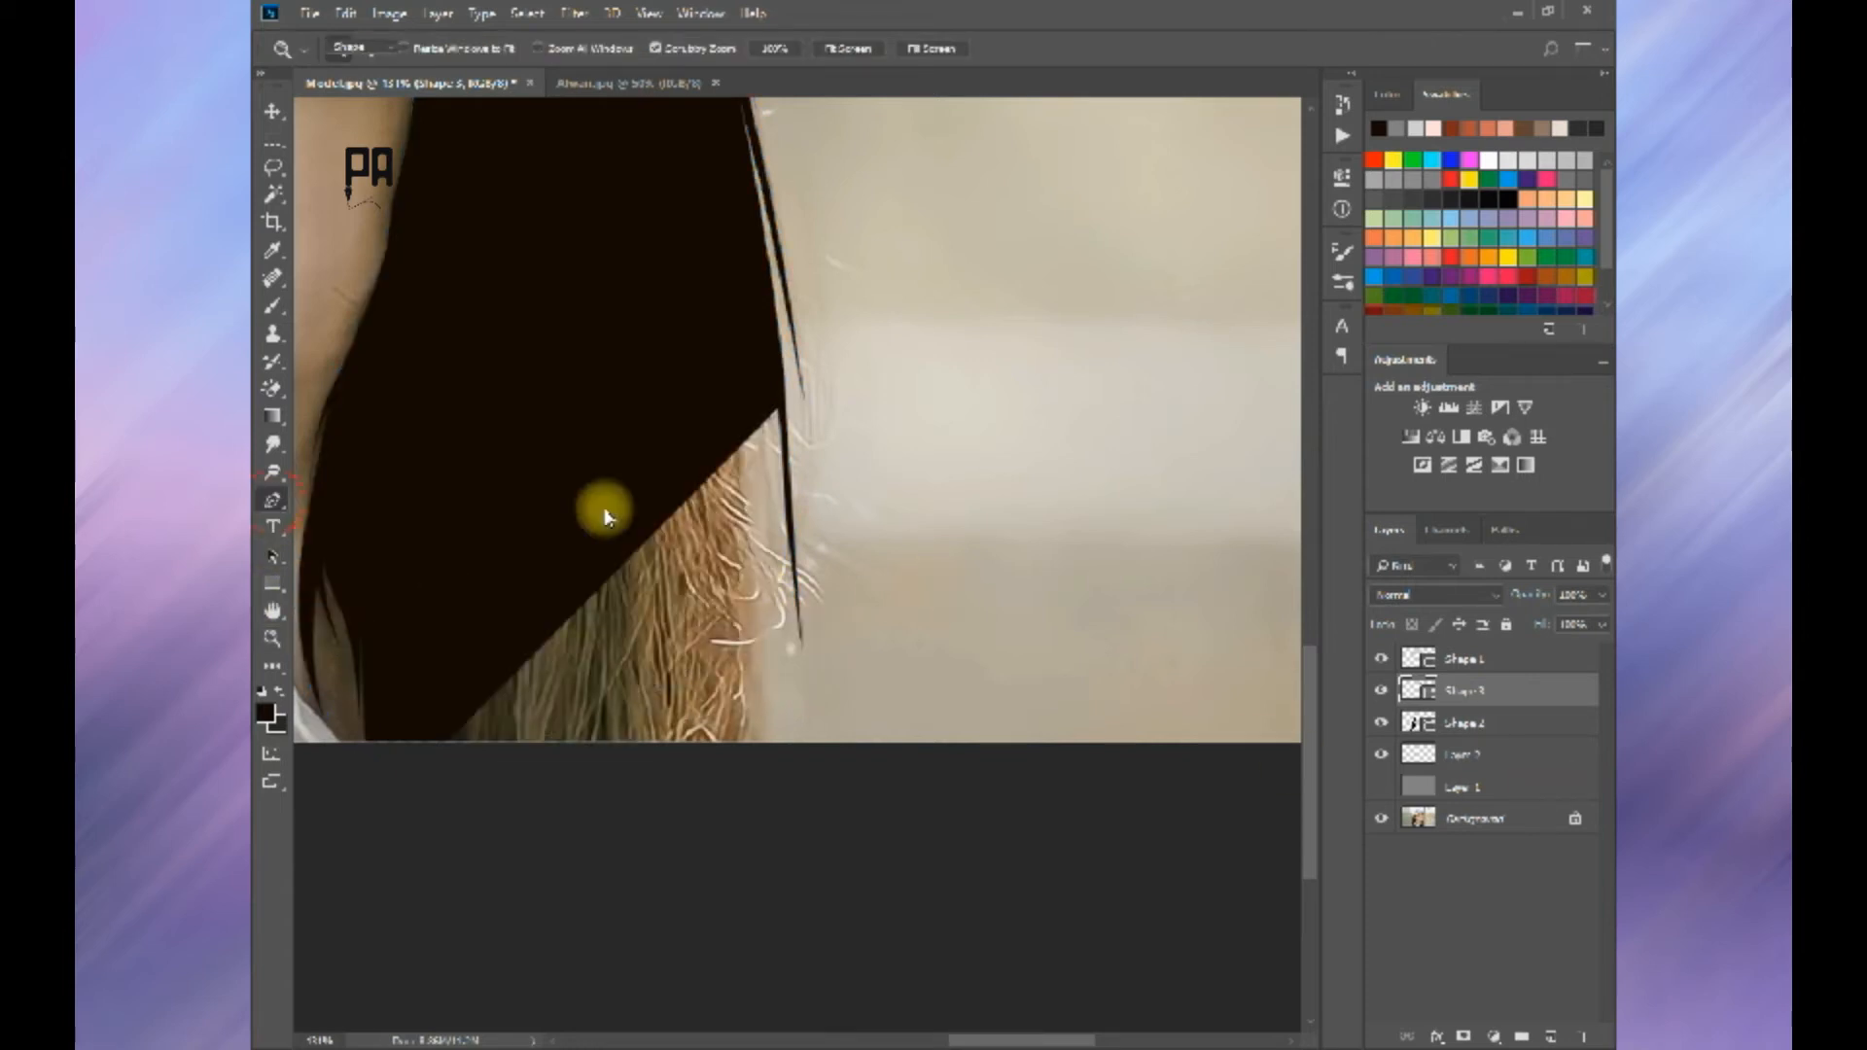
Step: Lower the shape's opacity to reveal the photo, trace the remaining hair tips, and close the shape below the canvas
key(0)
key(0)
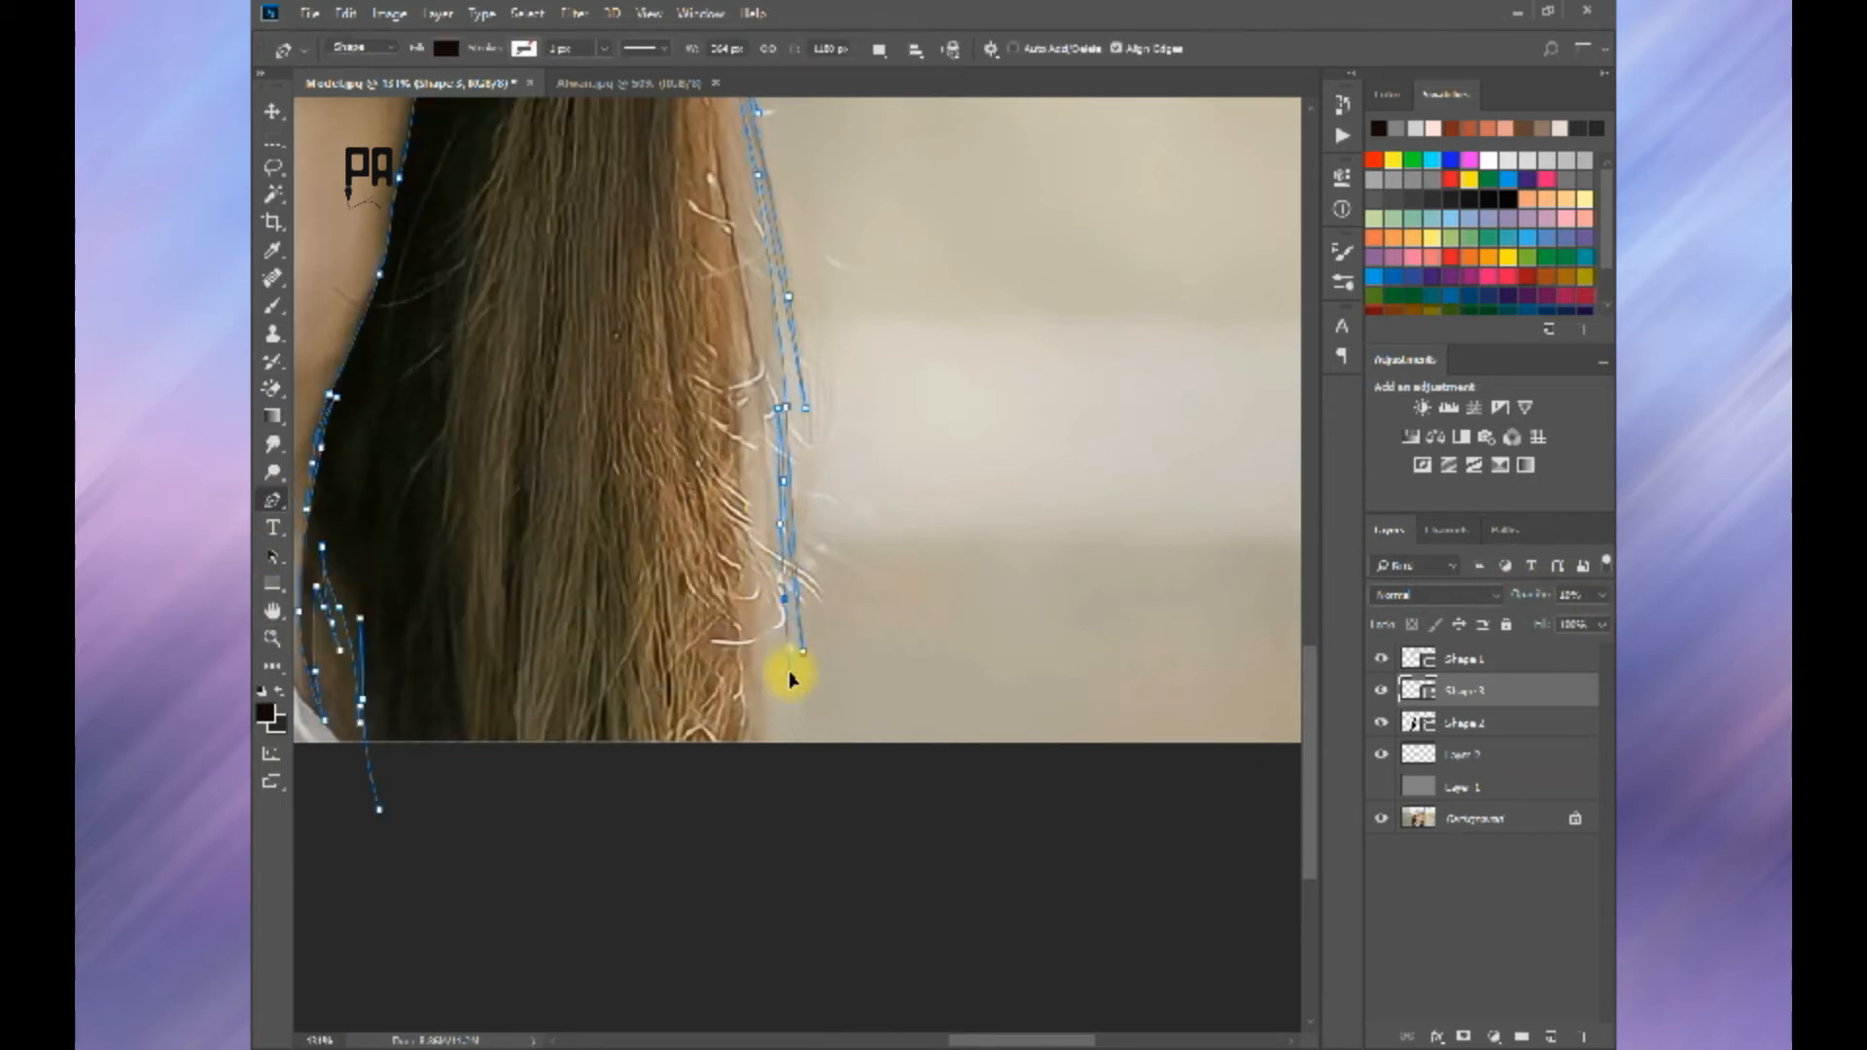
drag(789, 678, 783, 610)
drag(754, 767, 737, 834)
click(379, 809)
scroll(513, 729, down, 3)
key(Return)
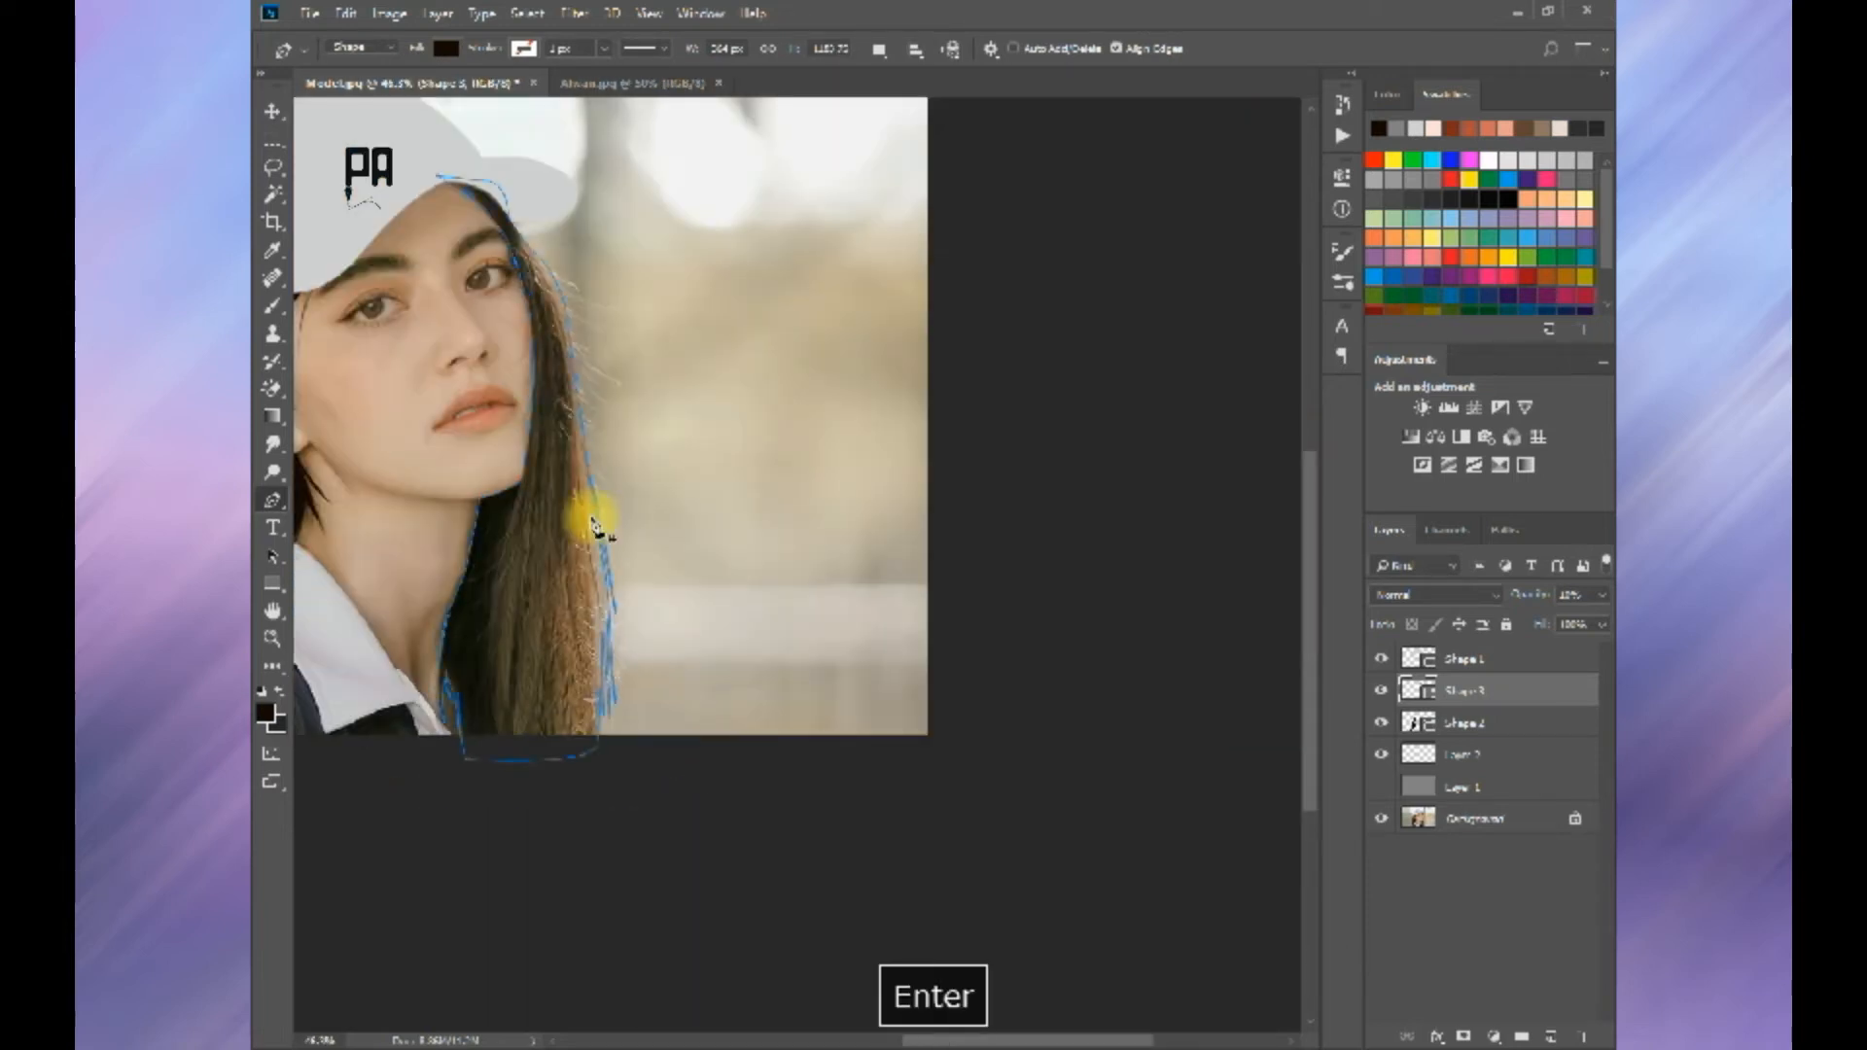
Step: Restore the new hair shape's opacity to 100% and compare it with the photo by toggling its visibility
drag(1539, 596, 1610, 595)
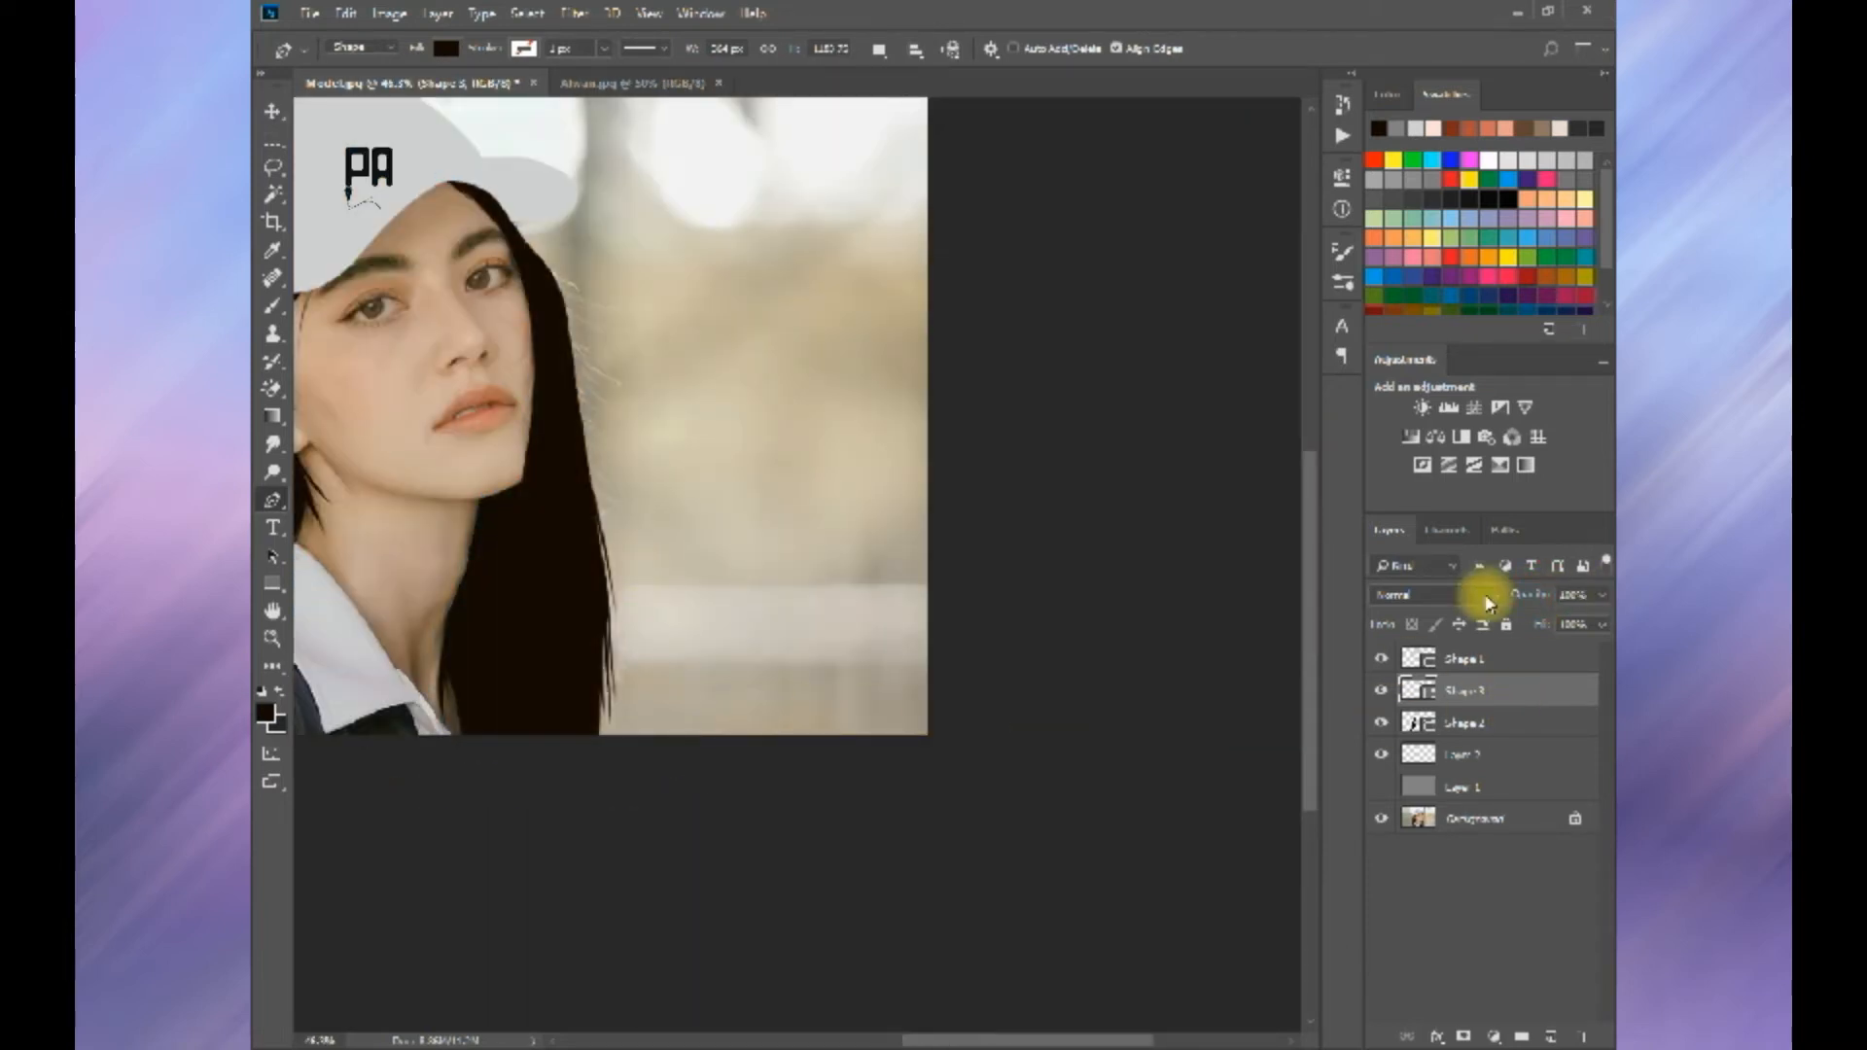
key(Return)
scroll(687, 341, down, 3)
scroll(688, 341, up, 1)
click(1383, 690)
click(1382, 689)
scroll(837, 564, up, 3)
click(1382, 690)
Step: Merge the two dark hair shape layers into one
click(1444, 754)
click(1442, 692)
click(1383, 691)
ctrl+click(1450, 723)
key(ctrl+e)
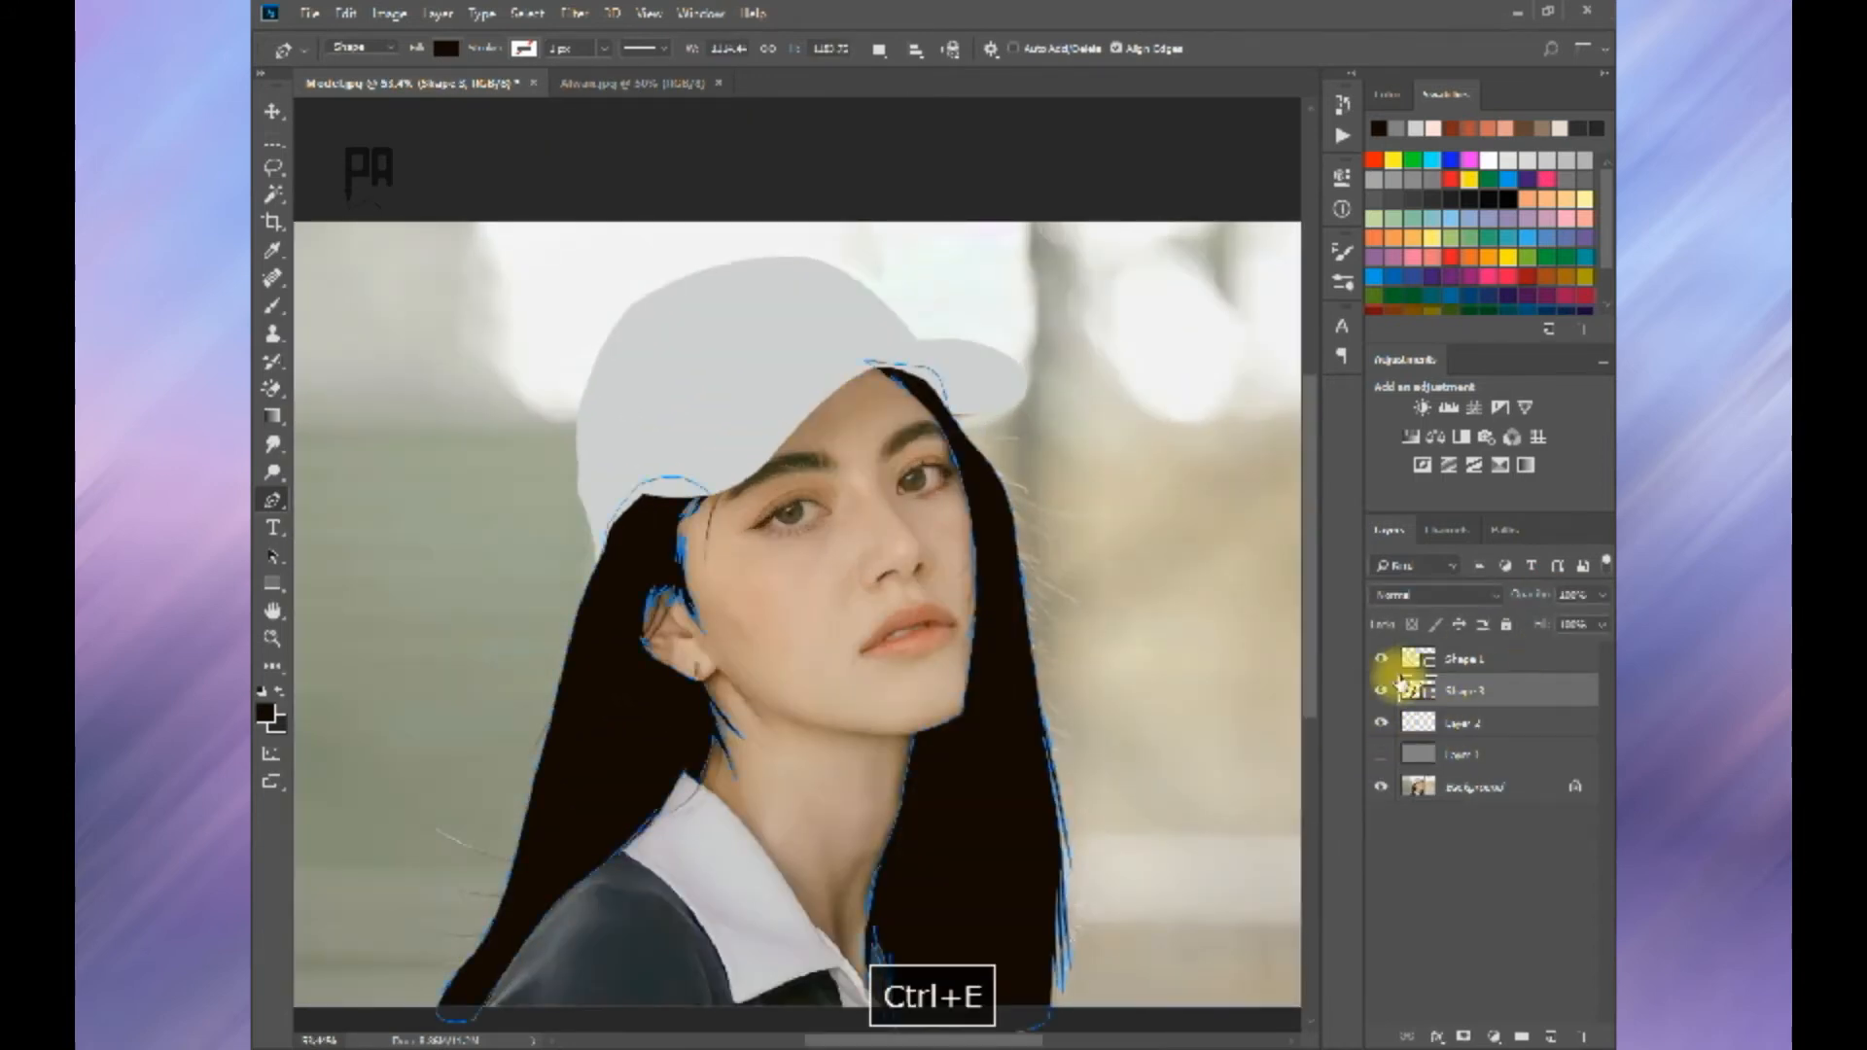
Step: Hide the merged hair shape, select Layer 2, and set the Pen tool to Path mode
click(1382, 691)
click(1420, 725)
click(364, 48)
click(362, 82)
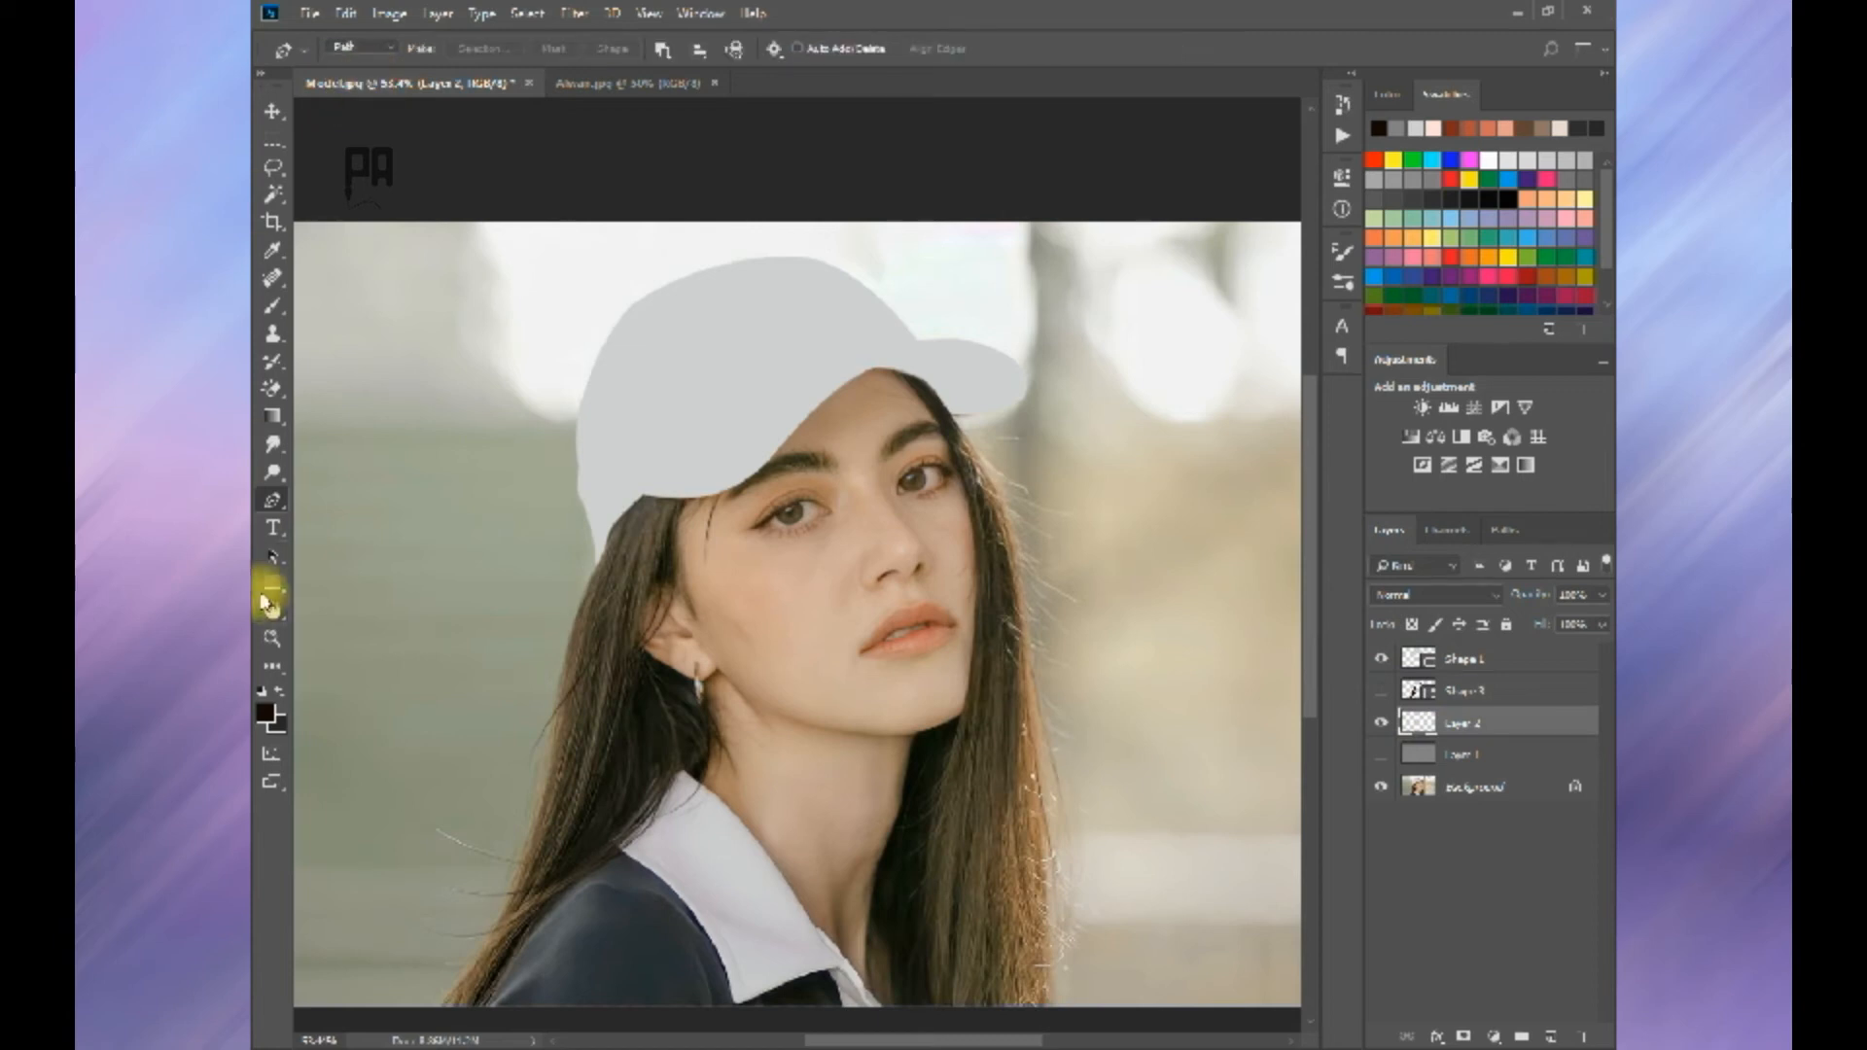
scroll(998, 423, up, 7)
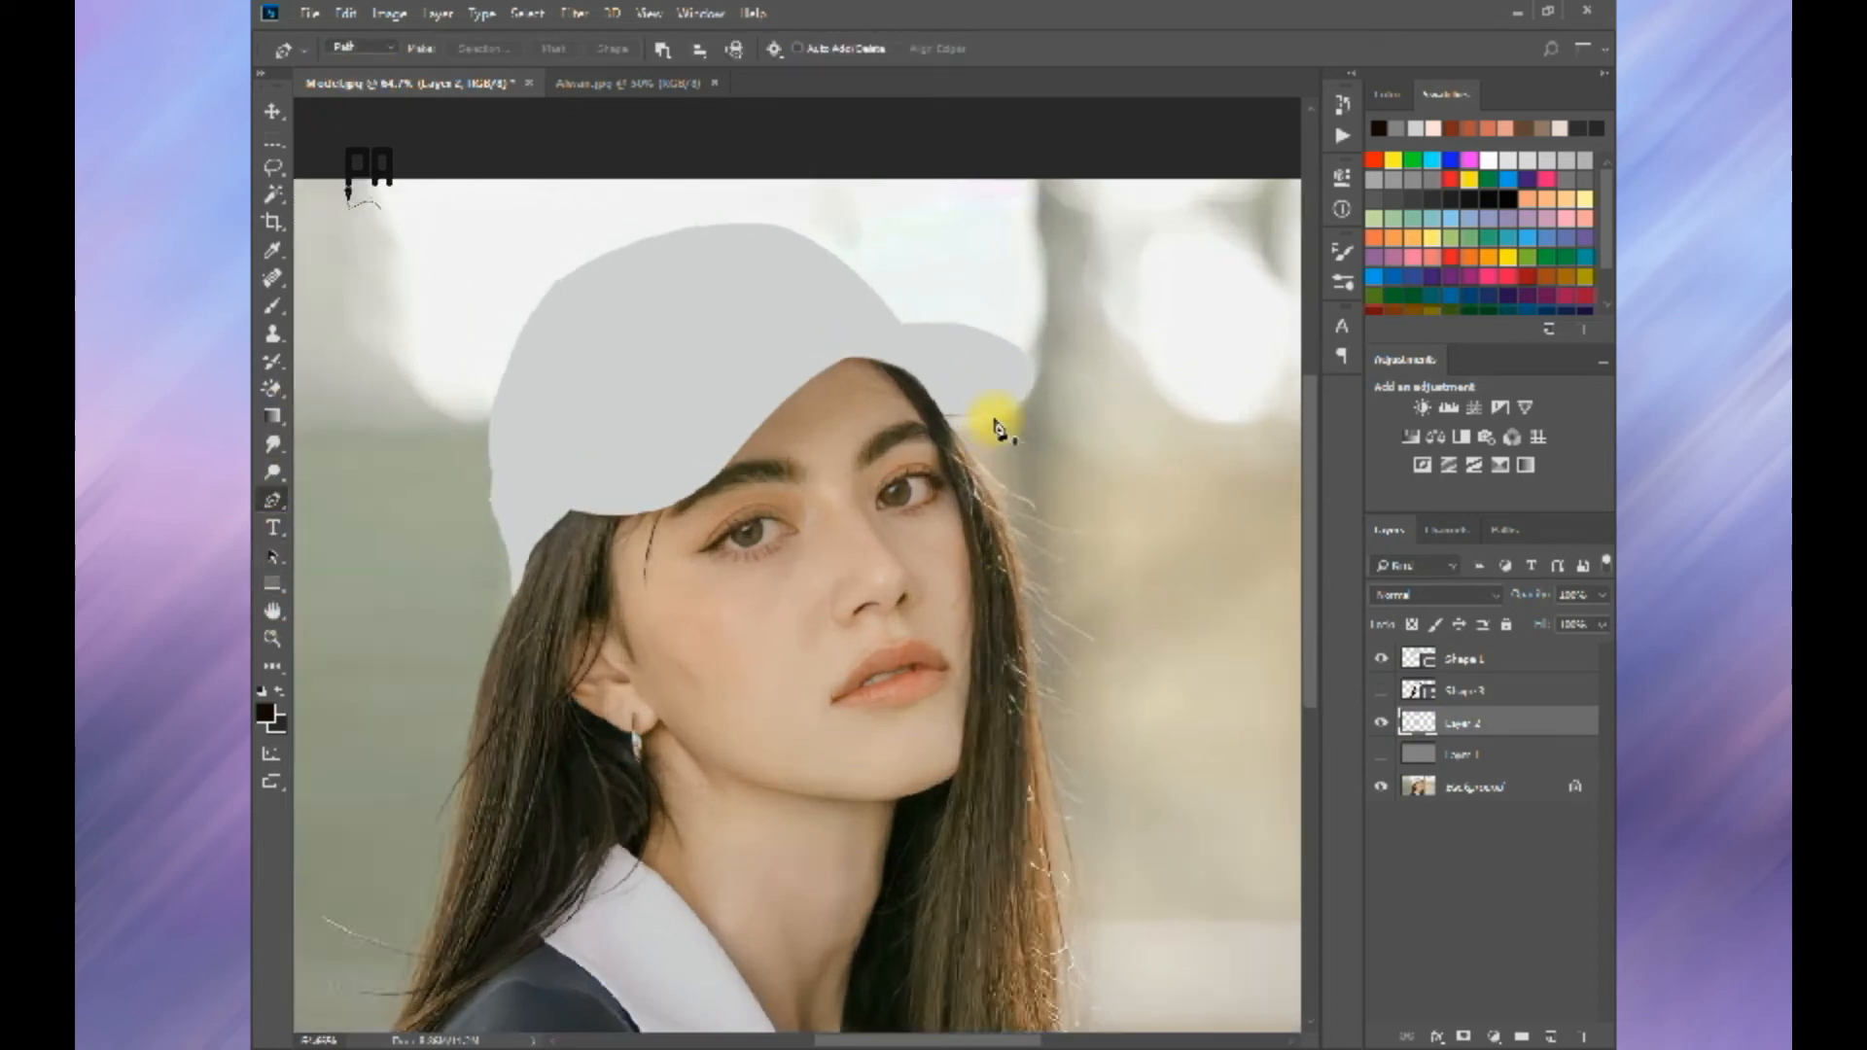
Step: Draw curved flyaway strand paths outward from the hair at the far temple, just below the cap's brim
click(869, 384)
drag(1139, 442, 954, 444)
drag(953, 444, 1062, 392)
ctrl+click(827, 475)
click(725, 452)
drag(903, 566, 1000, 600)
ctrl+click(1038, 639)
click(978, 602)
drag(747, 501, 661, 395)
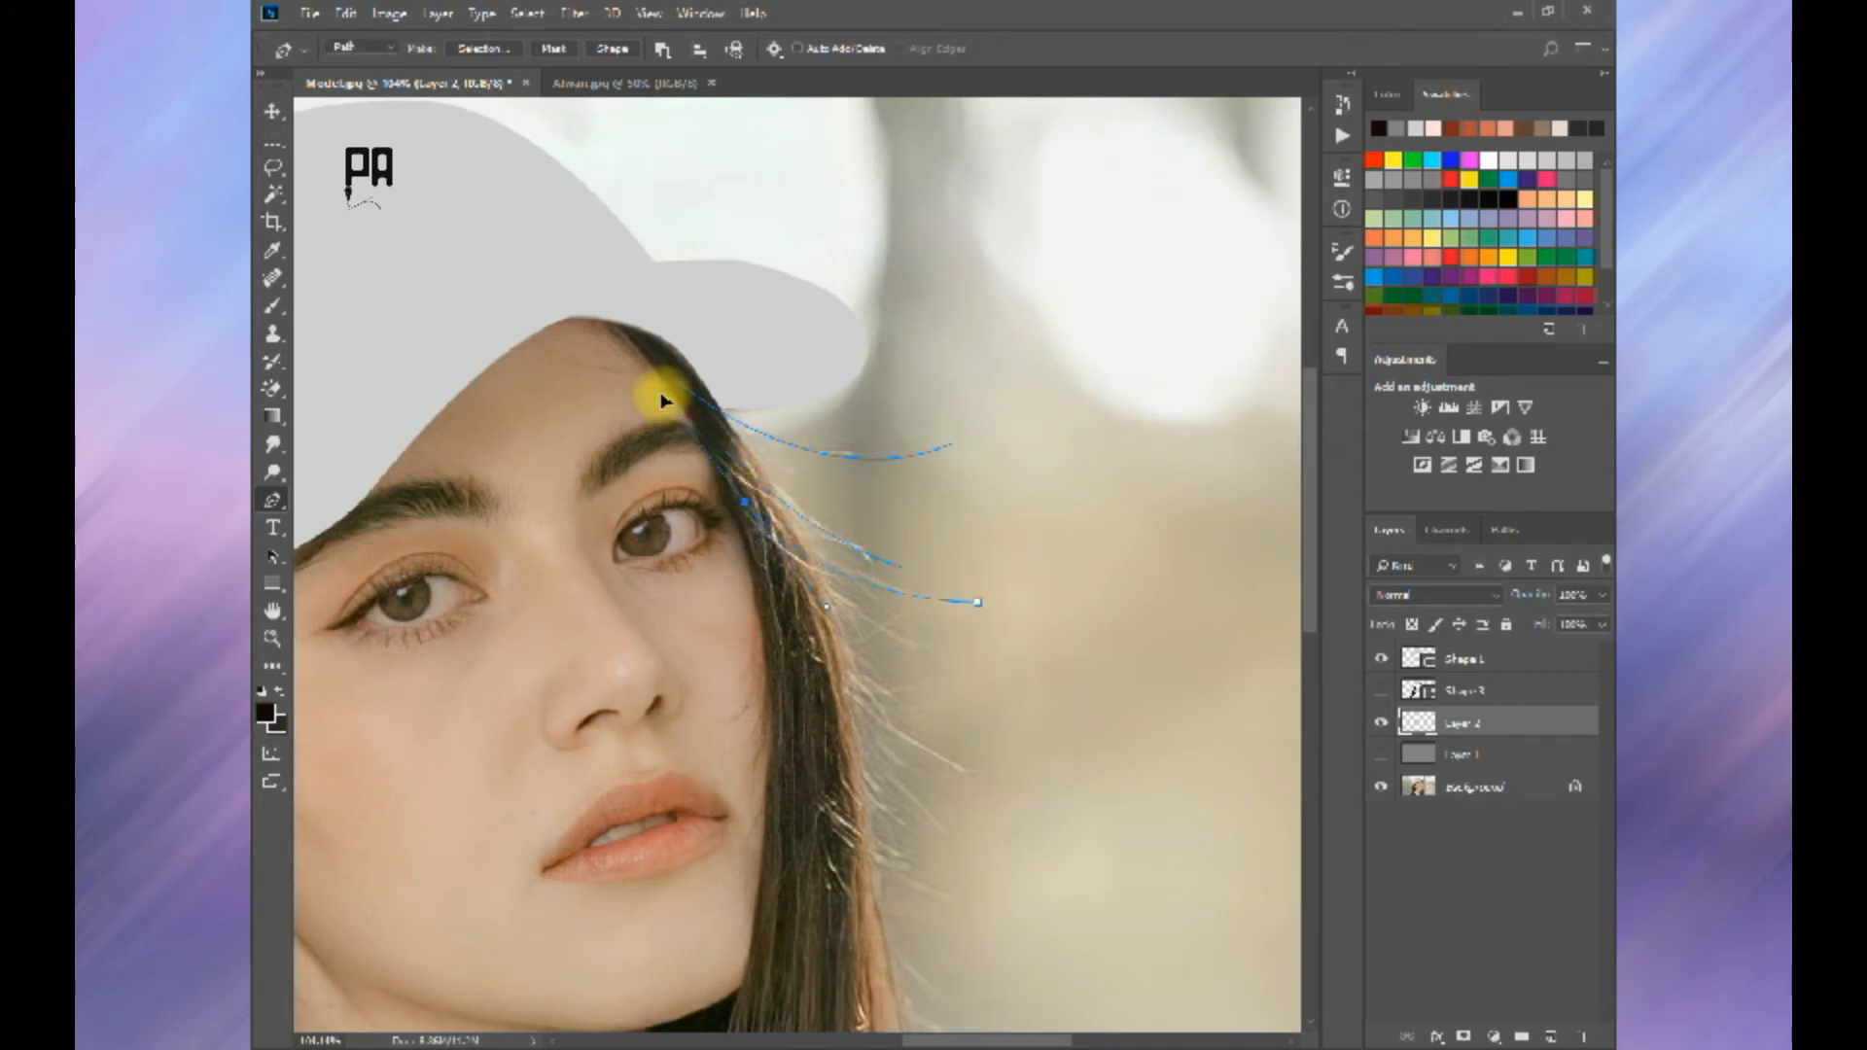
Step: Draw curved flyaway strand paths outward from the hair beside the far eye and cheek
ctrl+click(818, 606)
click(756, 564)
drag(974, 659, 1105, 676)
ctrl+click(1126, 713)
click(968, 646)
drag(801, 582, 745, 513)
ctrl+click(876, 685)
click(813, 617)
drag(979, 788, 1124, 871)
ctrl+click(1067, 822)
click(992, 764)
Step: Add longer flyaway paths sweeping from the far temple hair down and outward at nose level
drag(804, 623, 690, 402)
ctrl+click(778, 623)
click(810, 651)
drag(988, 884, 1093, 963)
ctrl+click(1112, 1008)
click(966, 915)
drag(814, 753, 758, 613)
ctrl+click(776, 637)
Step: Draw more outward-curving flyaway paths from the hair's outer edge at mouth level
click(825, 720)
drag(941, 875, 1048, 976)
ctrl+click(1075, 985)
click(979, 890)
drag(808, 682, 738, 550)
ctrl+click(971, 784)
click(795, 622)
drag(1111, 902, 1113, 905)
Step: Draw curved flyaway paths leaving the hair's outer edge at chin level
ctrl+click(1046, 838)
drag(895, 975, 904, 473)
click(838, 374)
drag(1022, 550, 1171, 621)
ctrl+click(1075, 611)
mouse_move(1031, 815)
mouse_down()
mouse_move(1065, 489)
mouse_move(1192, 475)
mouse_up()
click(872, 329)
ctrl+click(942, 616)
Step: Draw a curved strand path from the shadow beside the neck up into the long hair
click(635, 580)
drag(784, 502, 859, 367)
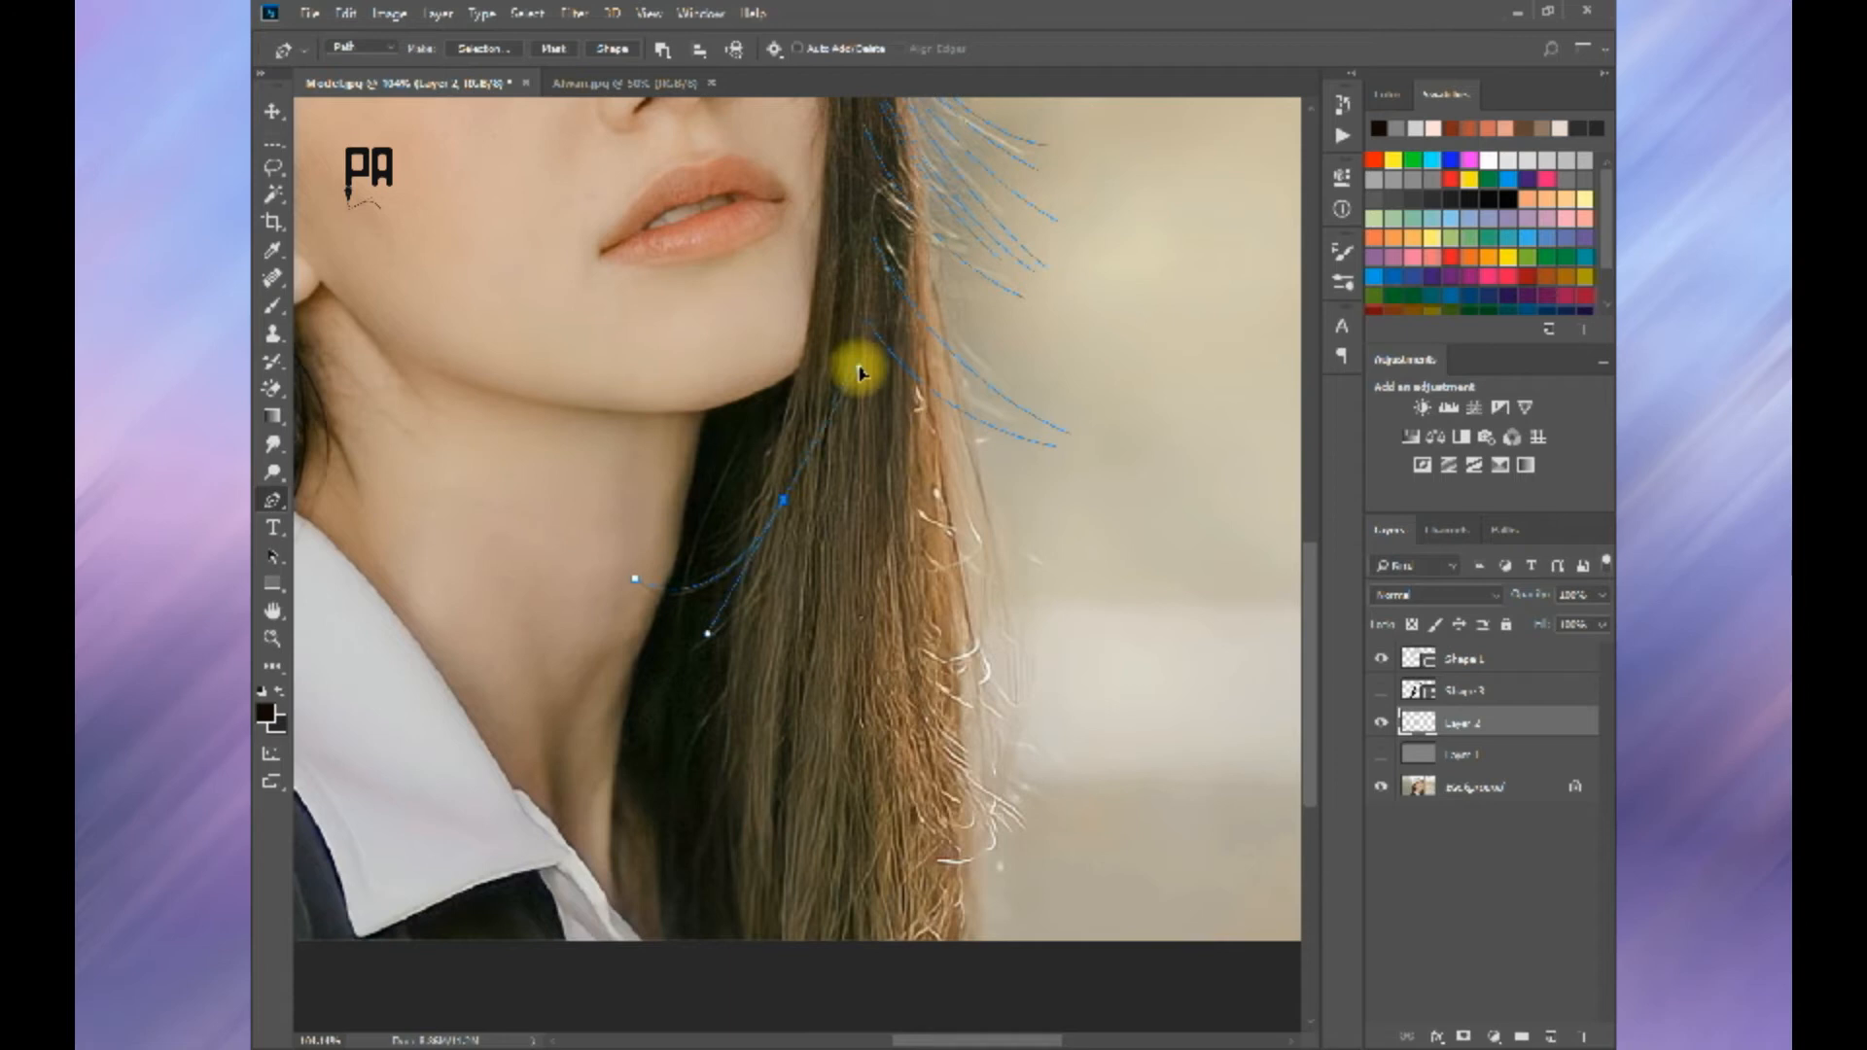
ctrl+click(767, 583)
scroll(767, 583, down, 3)
drag(786, 637, 798, 675)
scroll(799, 675, up, 1)
Step: Draw long strand paths down the outer edge of the hair toward the bottom of the photo
drag(910, 749, 821, 691)
click(781, 391)
drag(848, 792, 836, 1031)
ctrl+click(865, 572)
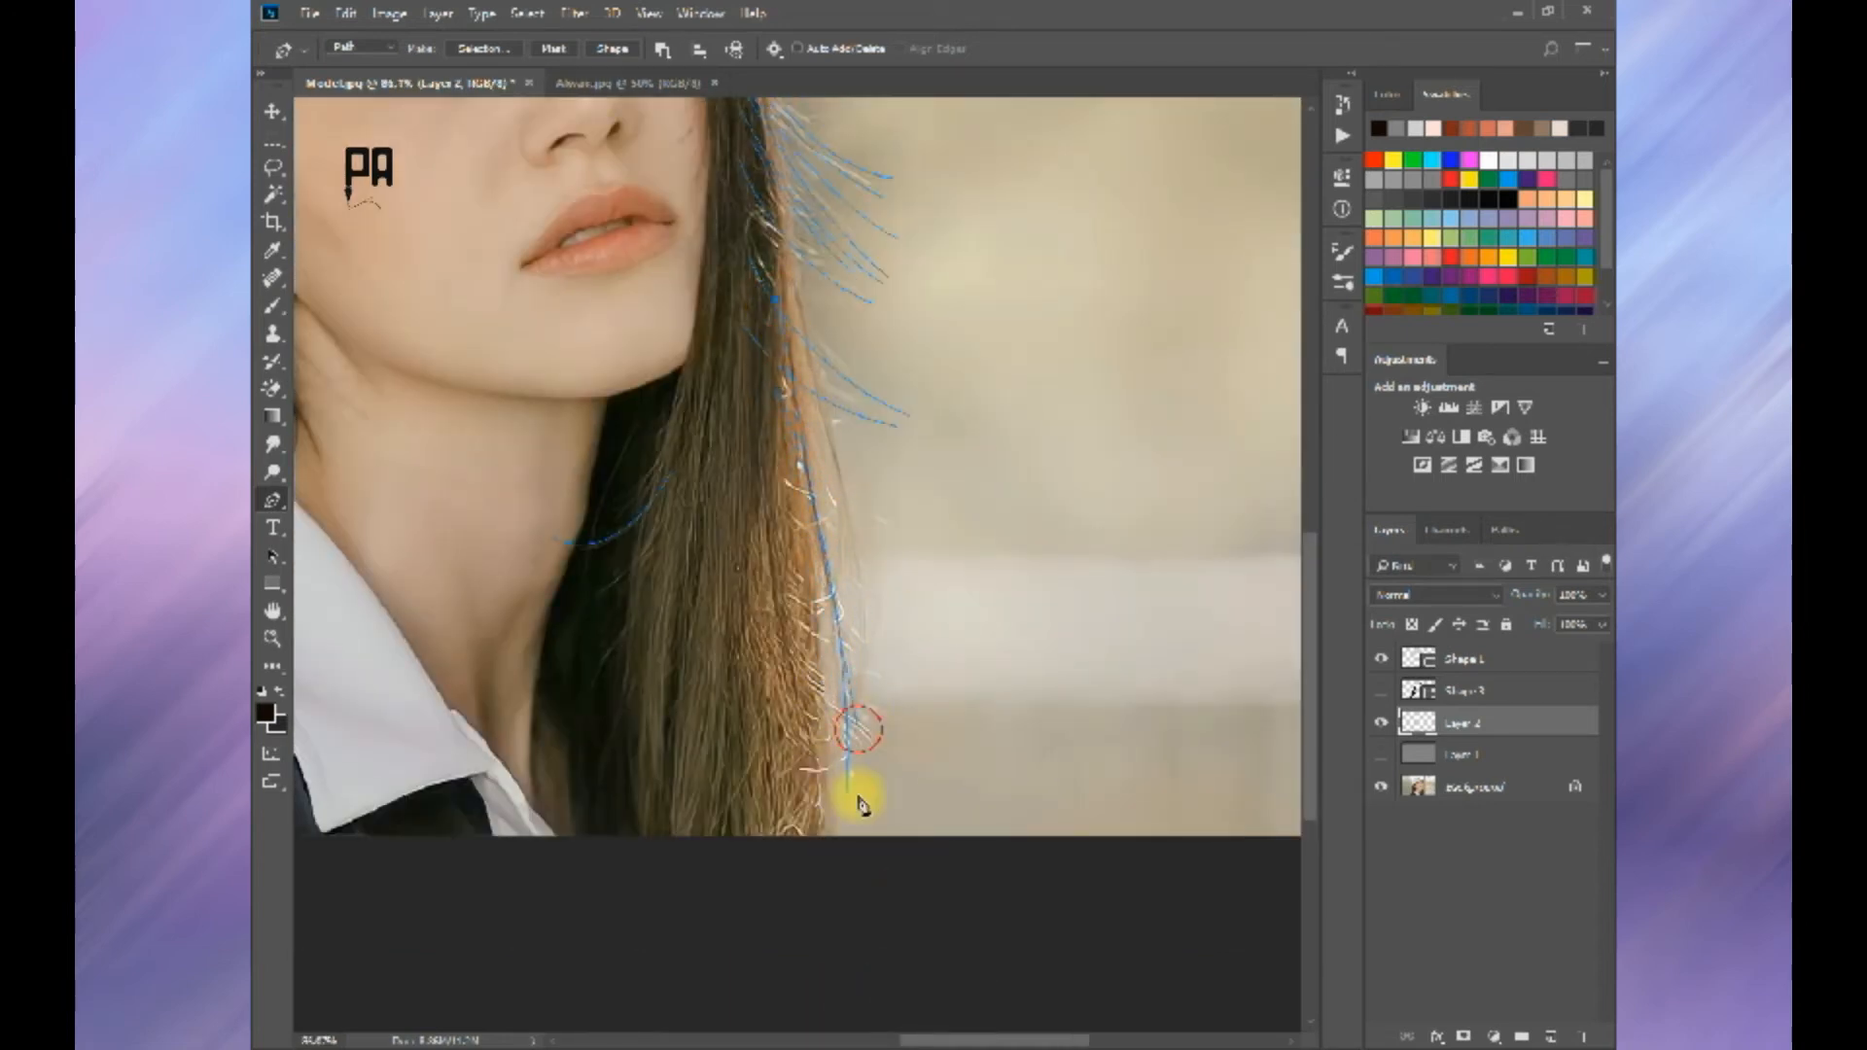
drag(858, 800, 838, 988)
ctrl+click(939, 880)
scroll(939, 880, down, 2)
Step: Draw short strand paths curving inward from the hair over the edge of the far cheek
drag(768, 276, 966, 475)
scroll(967, 476, up, 4)
click(958, 802)
drag(1031, 611, 1041, 553)
ctrl+click(1025, 547)
click(1025, 545)
drag(992, 686, 950, 760)
ctrl+click(988, 698)
click(962, 673)
drag(1004, 508, 980, 375)
ctrl+click(1004, 463)
click(951, 641)
ctrl+click(964, 308)
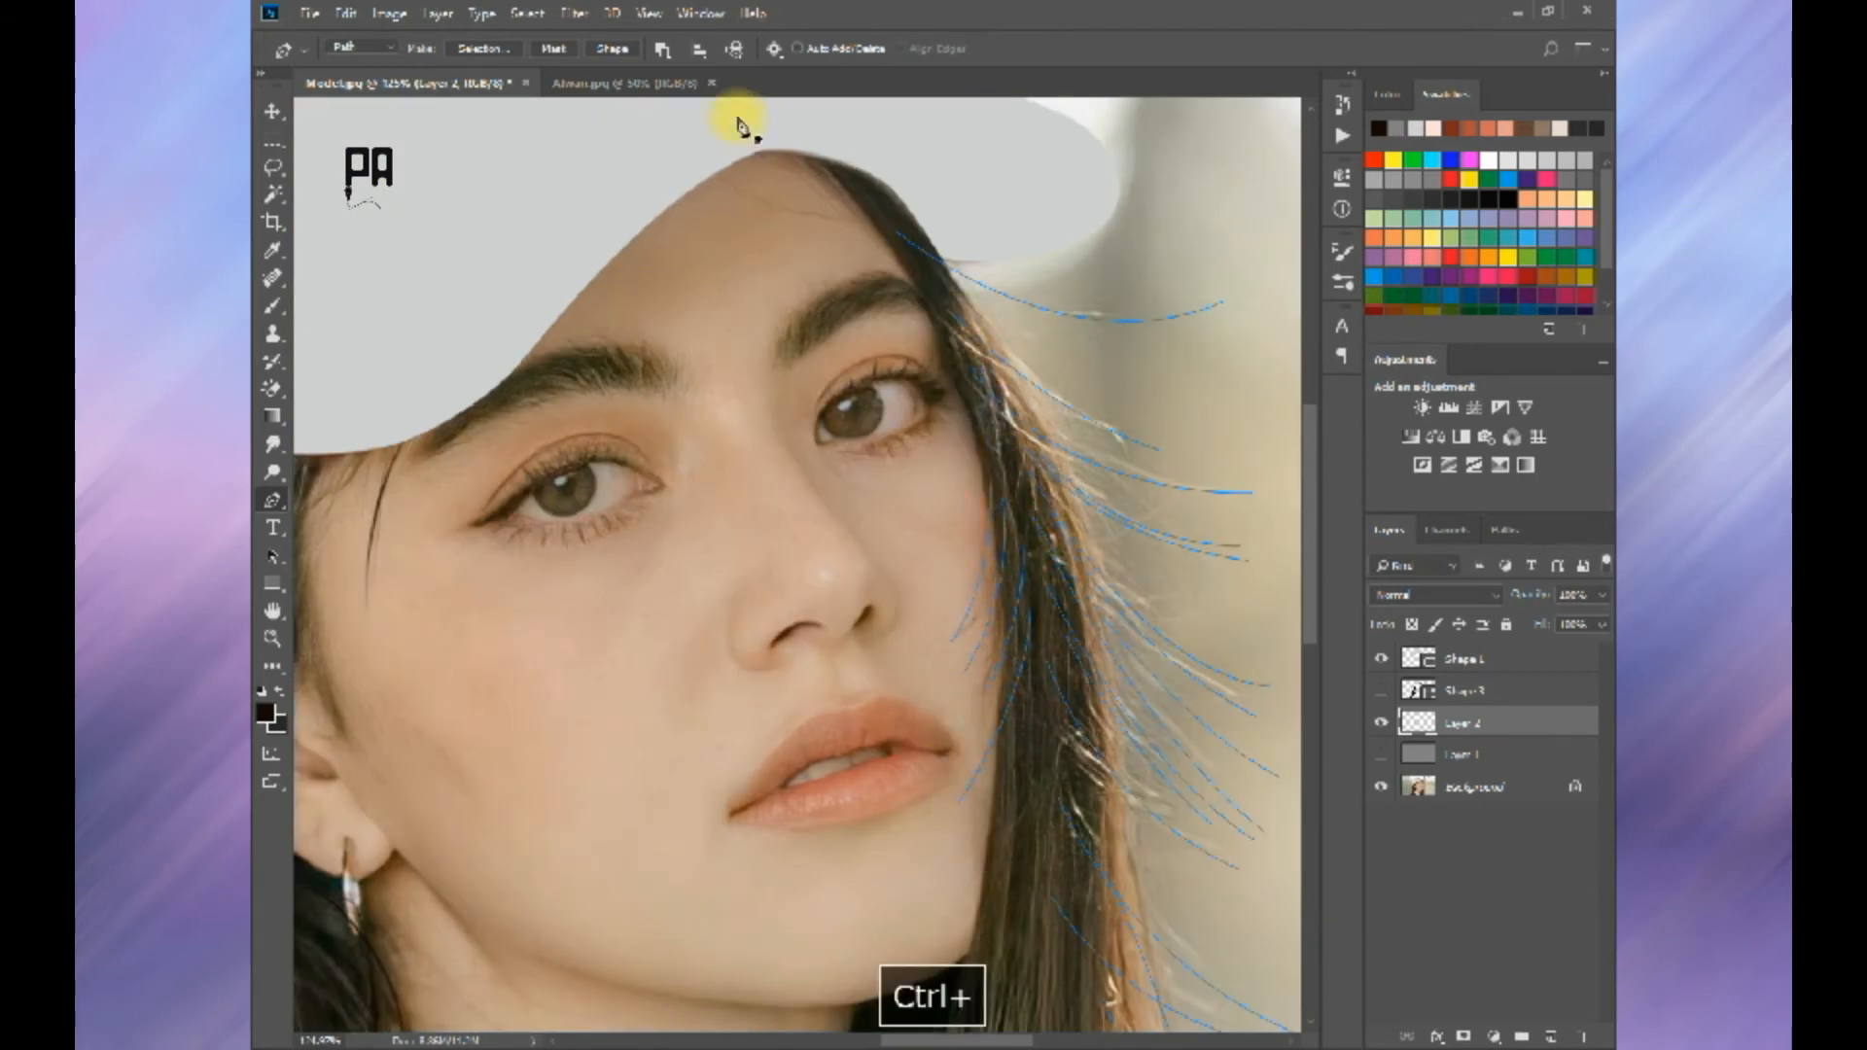
Step: Draw strand paths from the cap across its edge toward the forehead and far temple
drag(739, 122, 790, 339)
click(720, 361)
drag(904, 432, 1018, 425)
ctrl+click(864, 412)
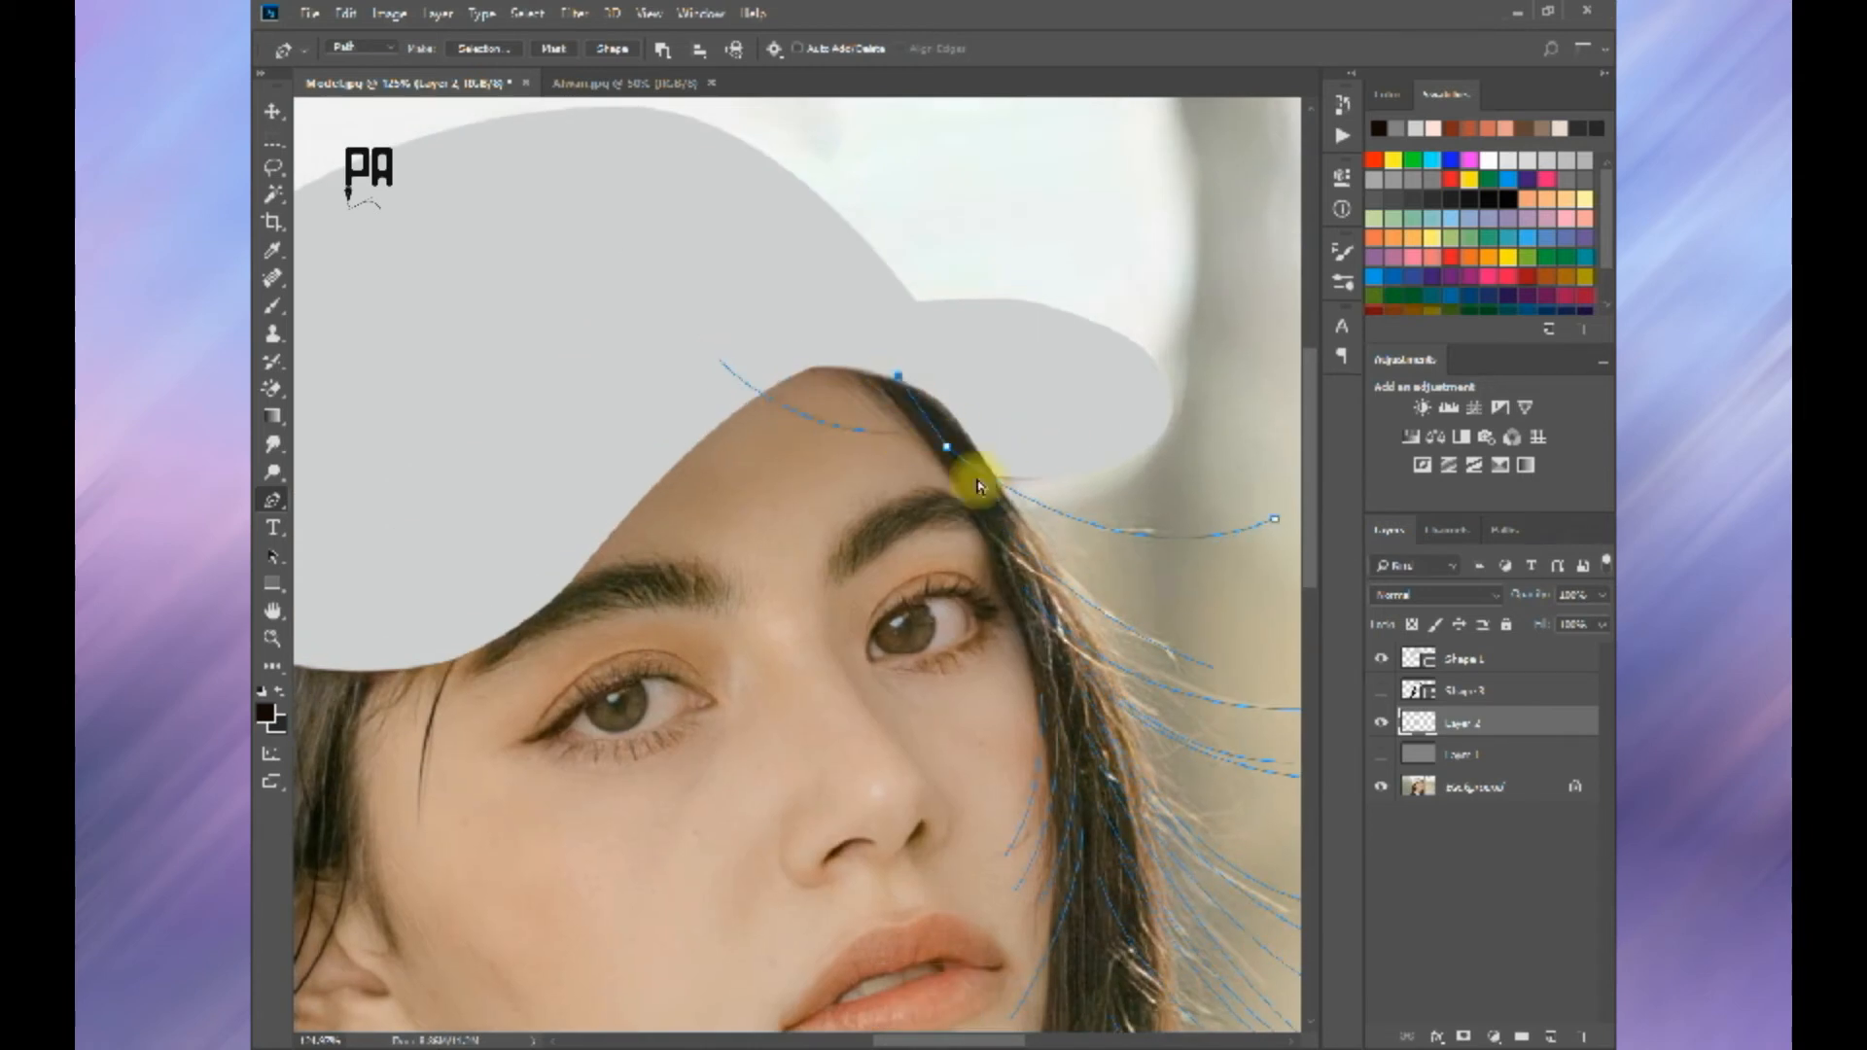
drag(761, 289, 689, 259)
ctrl+click(692, 255)
Step: Add overlapping strand paths running from the cap brim down through the hair at the far temple
click(1214, 668)
drag(999, 526, 939, 398)
ctrl+click(1021, 596)
ctrl+click(1070, 639)
drag(1047, 691, 1010, 546)
click(958, 446)
ctrl+click(1092, 689)
click(1001, 574)
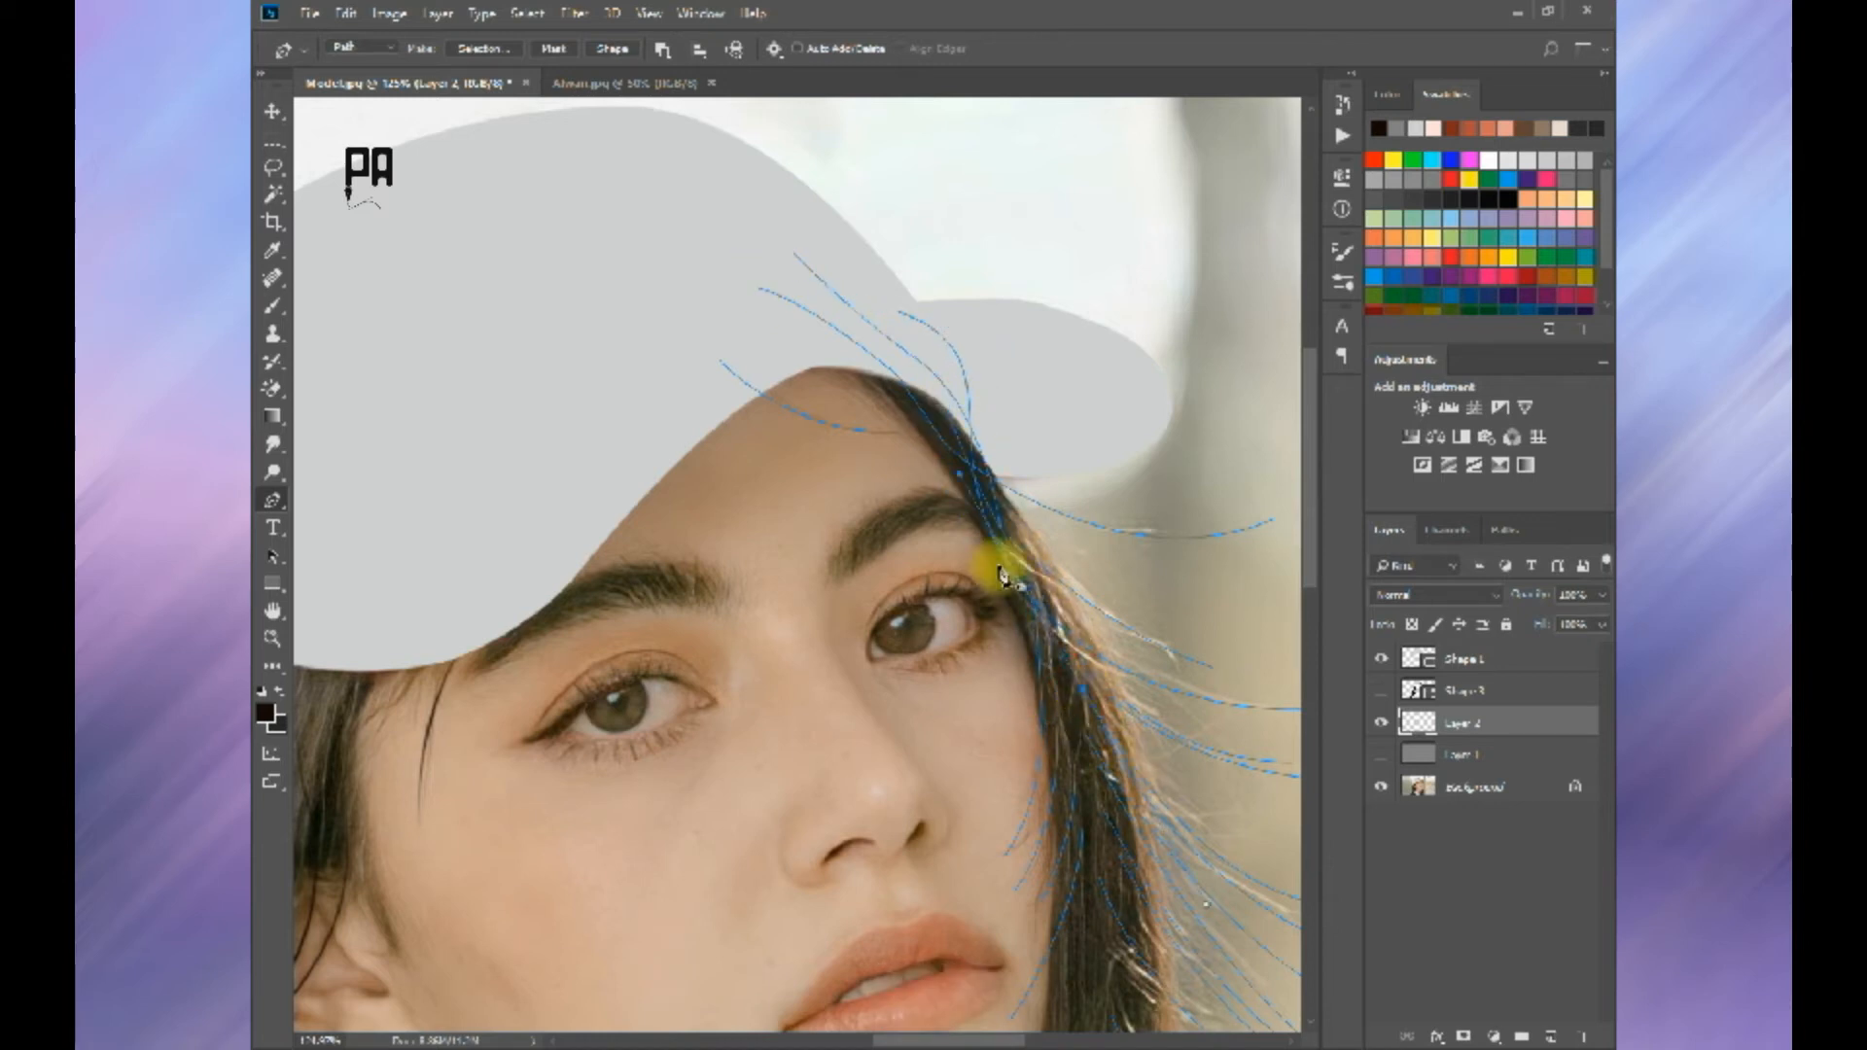
drag(919, 397, 881, 339)
click(859, 310)
ctrl+click(1003, 421)
Step: Draw fine strand paths inside the narrow hair section between the cap brim and the far eye
drag(1064, 674, 889, 759)
scroll(889, 758, up, 3)
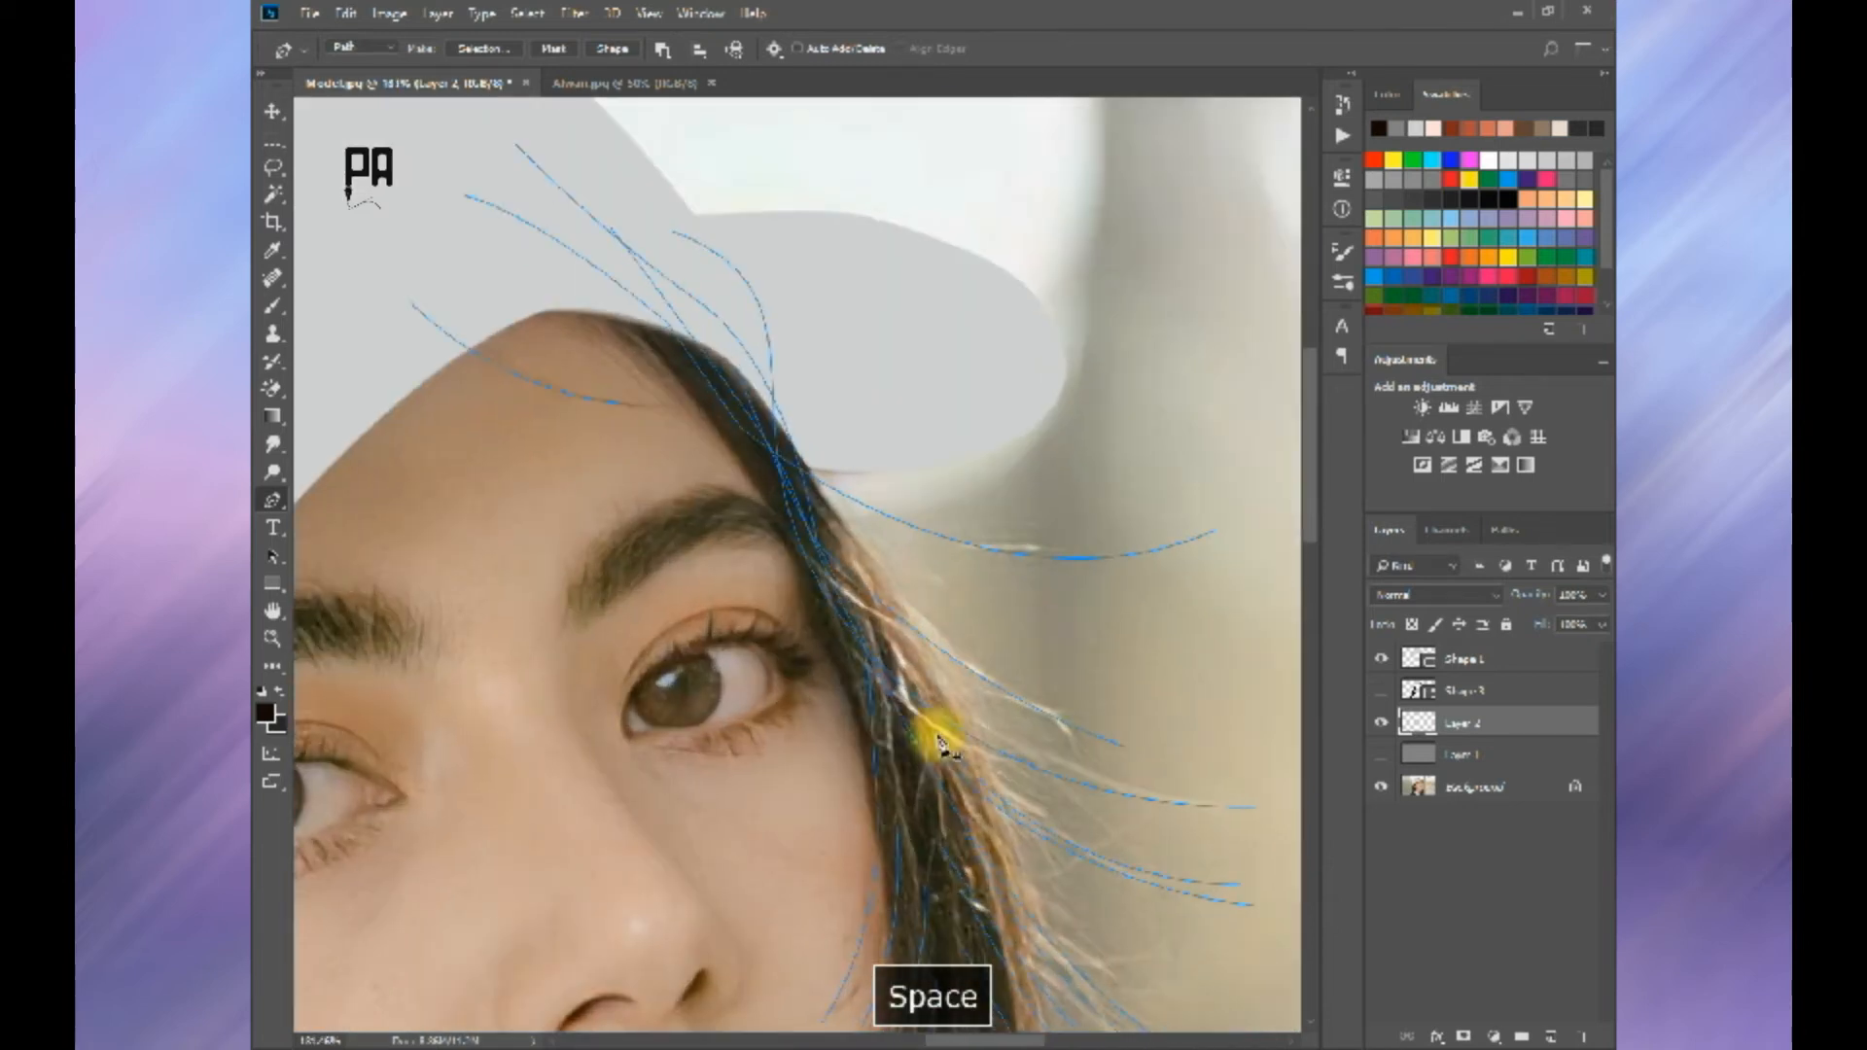
click(932, 734)
drag(780, 450, 705, 361)
ctrl+click(899, 586)
click(927, 747)
ctrl+click(924, 907)
click(913, 969)
drag(896, 815, 881, 718)
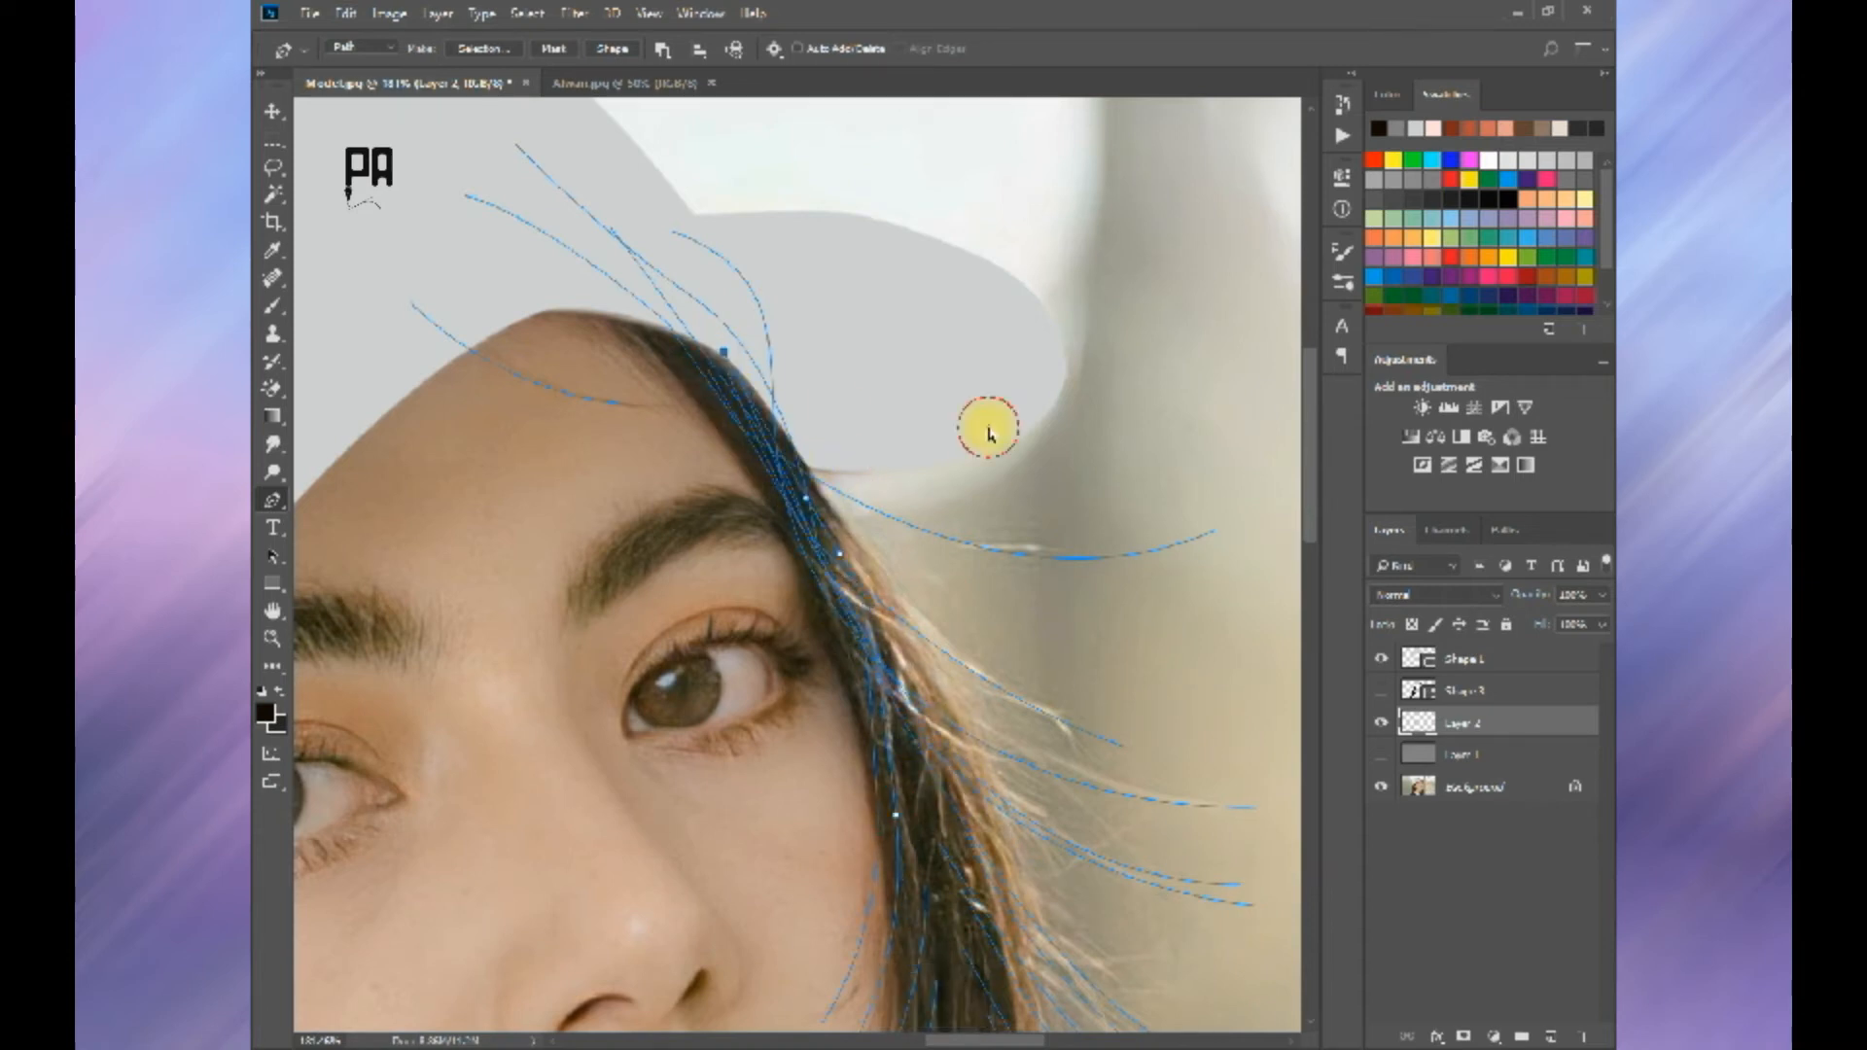
ctrl+click(988, 428)
Step: Add fine strand paths inside the hair beside the far cheek and mouth
drag(957, 892, 895, 504)
click(863, 498)
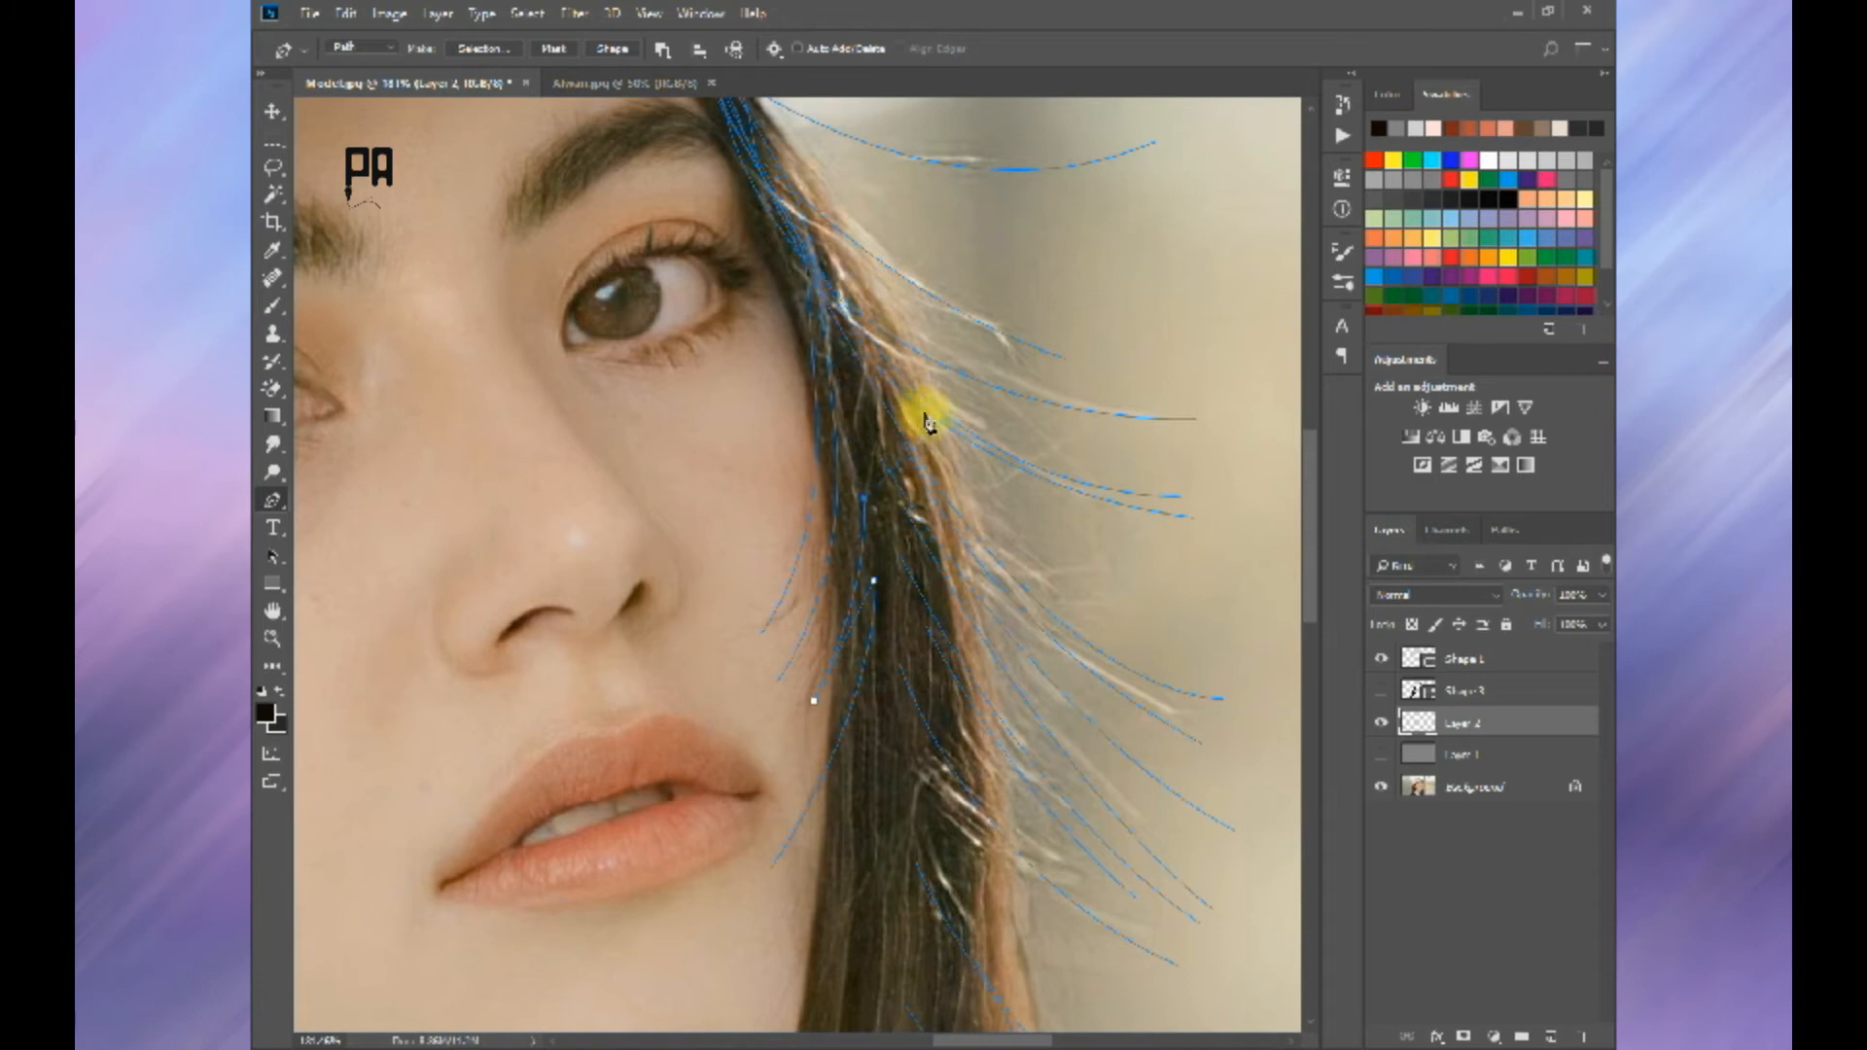
drag(801, 237, 893, 360)
click(883, 459)
drag(807, 249, 760, 164)
ctrl+click(895, 397)
drag(907, 569, 863, 684)
click(861, 678)
drag(827, 504, 741, 279)
drag(833, 707, 855, 592)
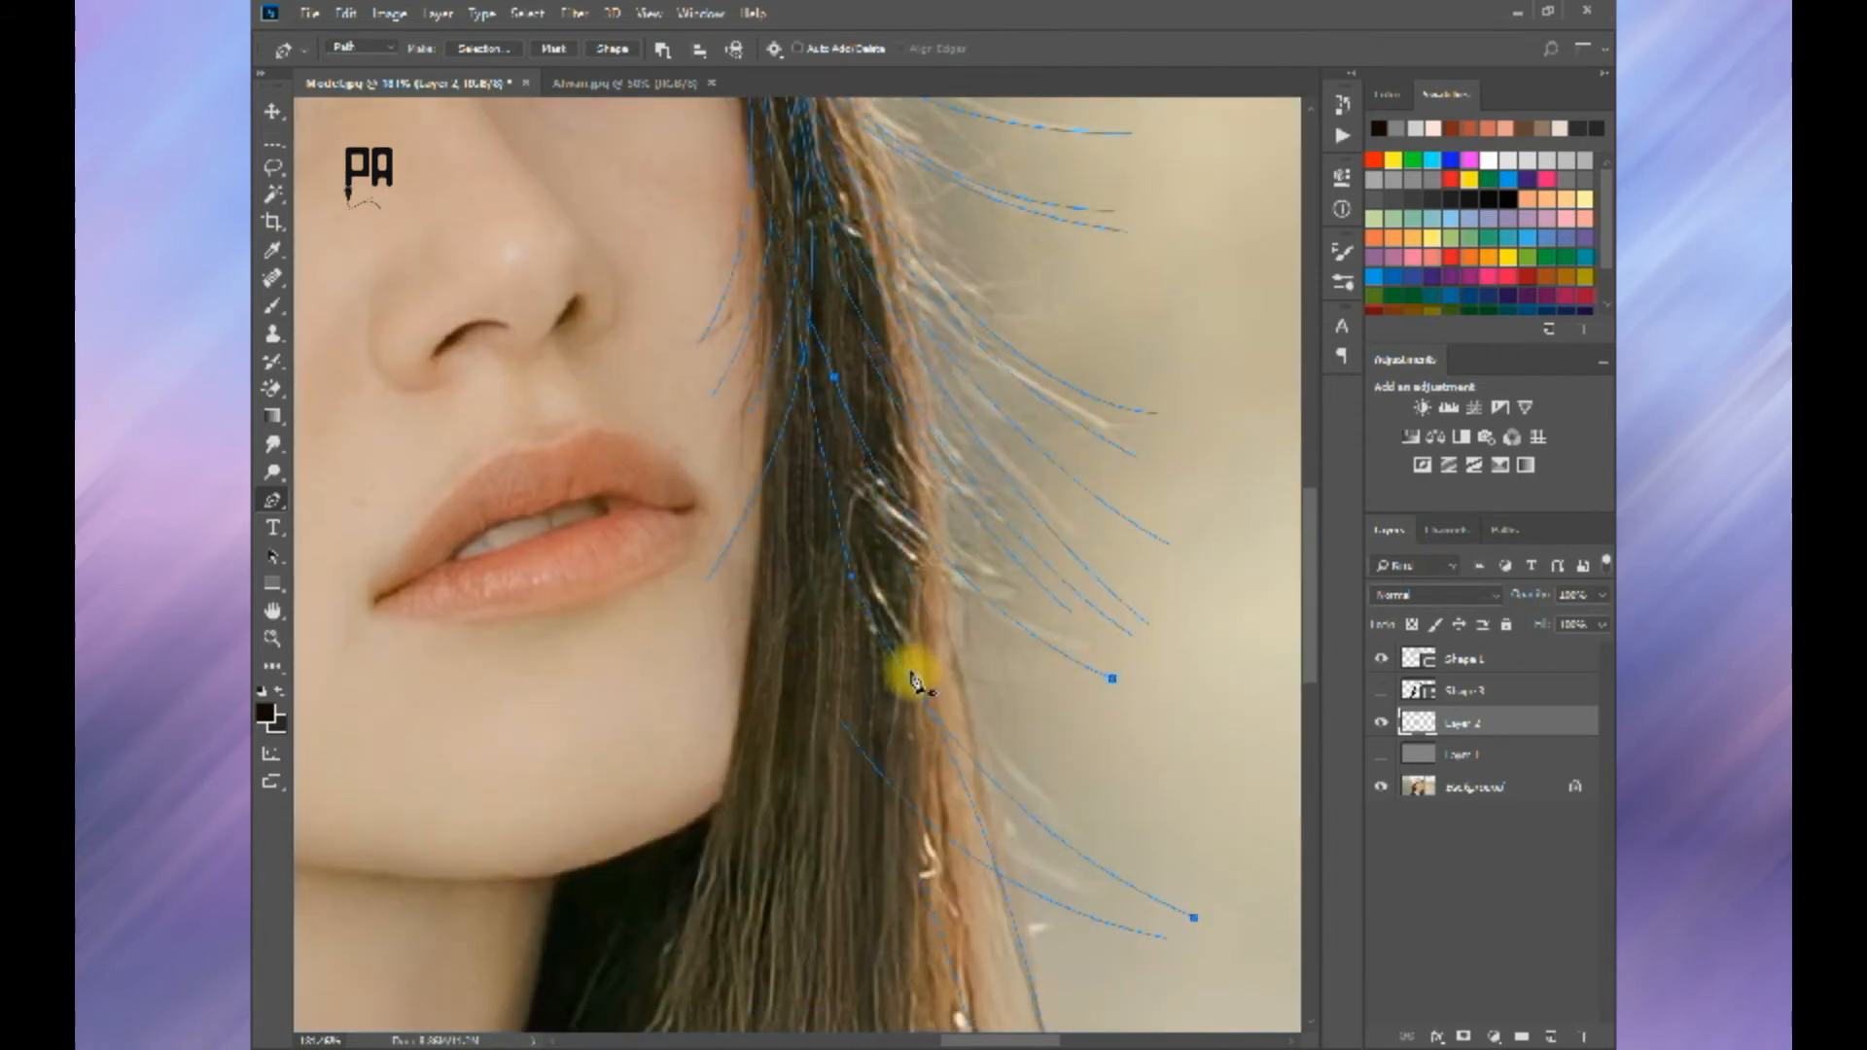
Step: Draw long curved strand paths through the lower hair beside the neck
drag(876, 813, 825, 429)
click(859, 401)
drag(828, 679, 852, 891)
click(814, 999)
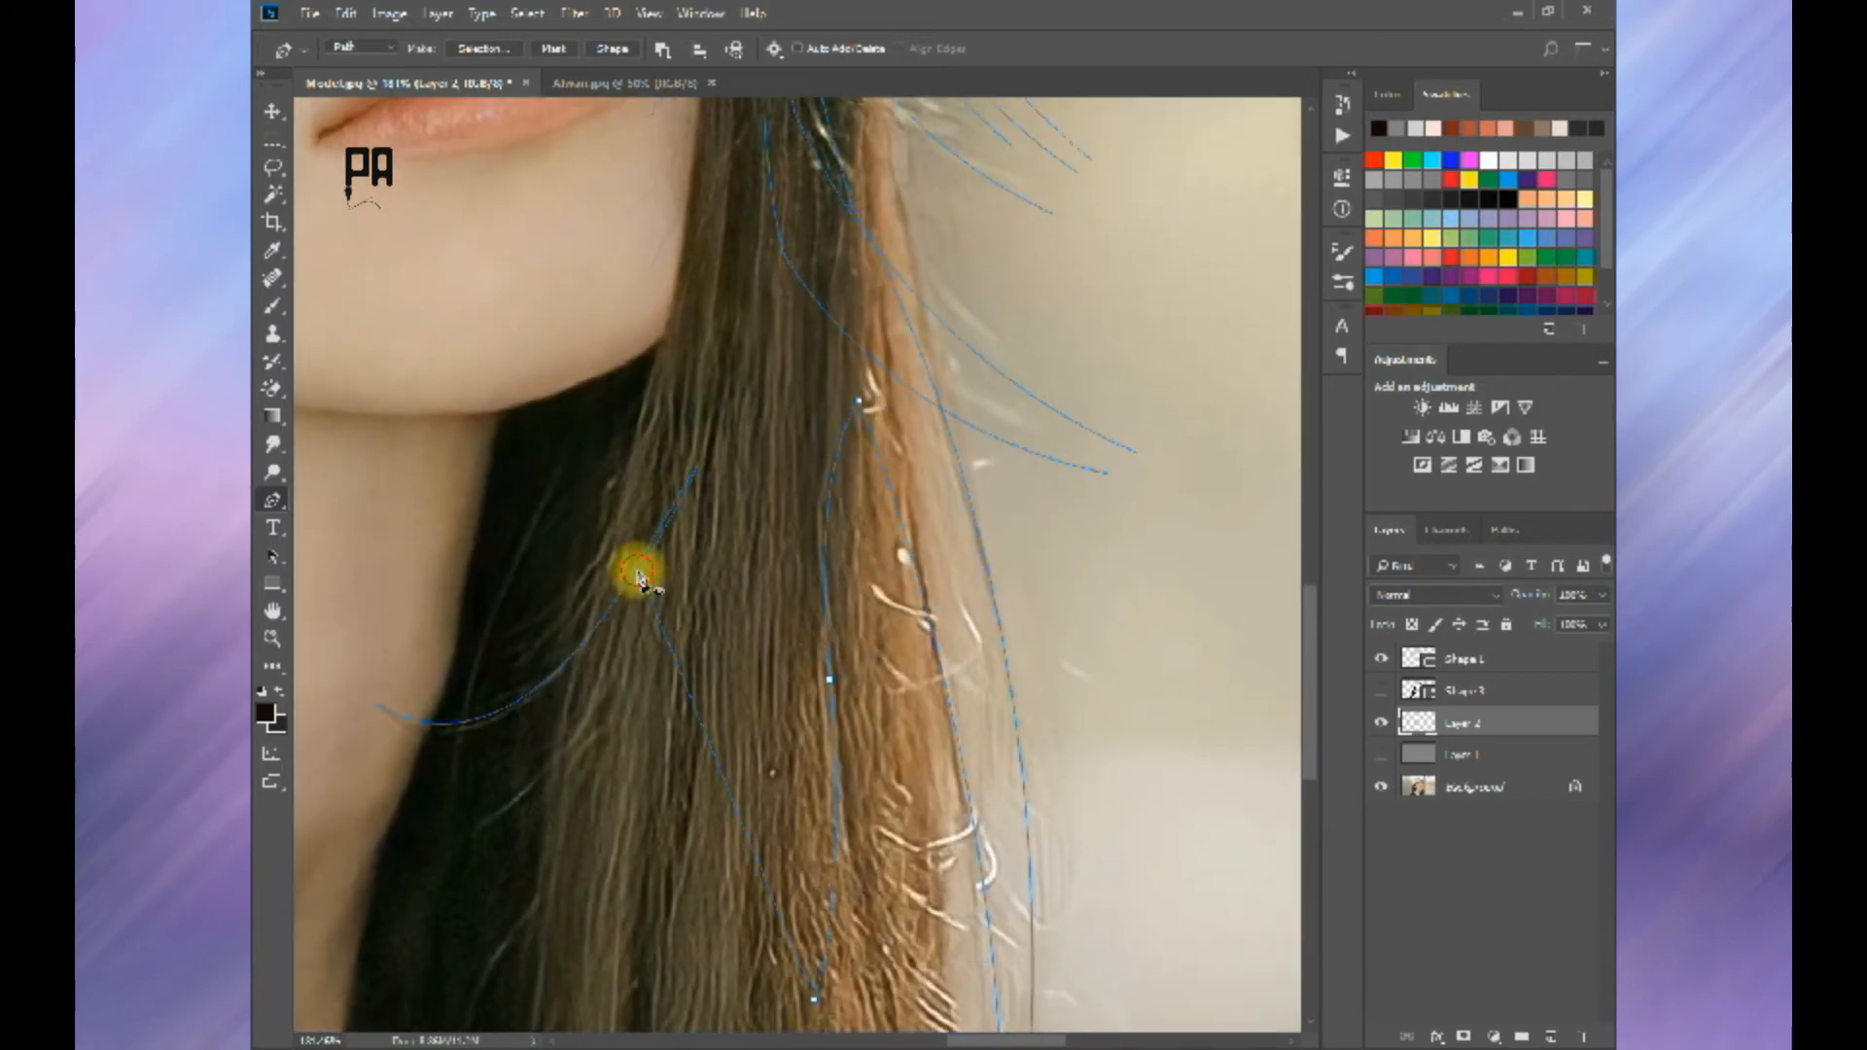
drag(639, 576, 657, 425)
Step: Stroke all the strand paths on Layer 2 and clear the path outlines
scroll(729, 545, down, 5)
right_click(836, 561)
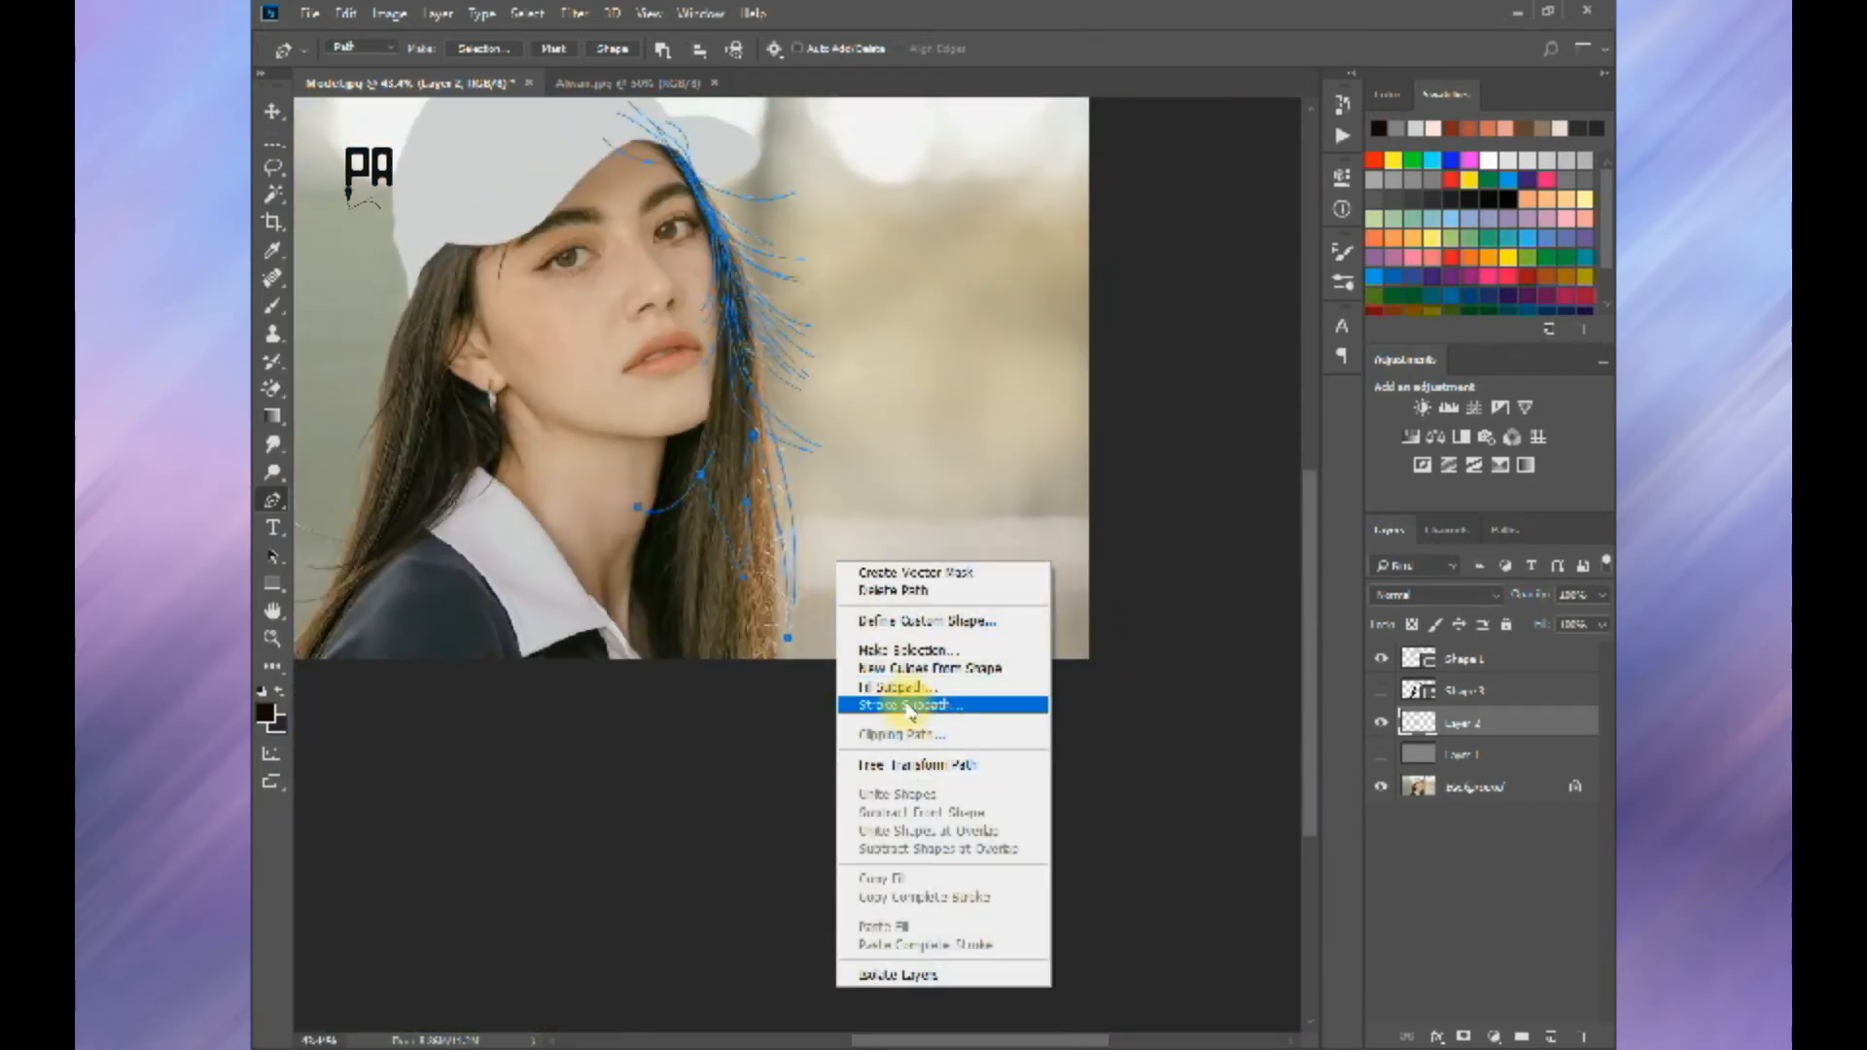
ctrl+click(912, 368)
right_click(915, 400)
right_click(782, 378)
click(876, 552)
click(1066, 334)
key(Return)
Step: Show the merged hair shape, check the strands against the grey Layer 1, and hide Layer 1 again
click(1381, 690)
scroll(768, 317, up, 4)
scroll(788, 584, down, 5)
click(1379, 755)
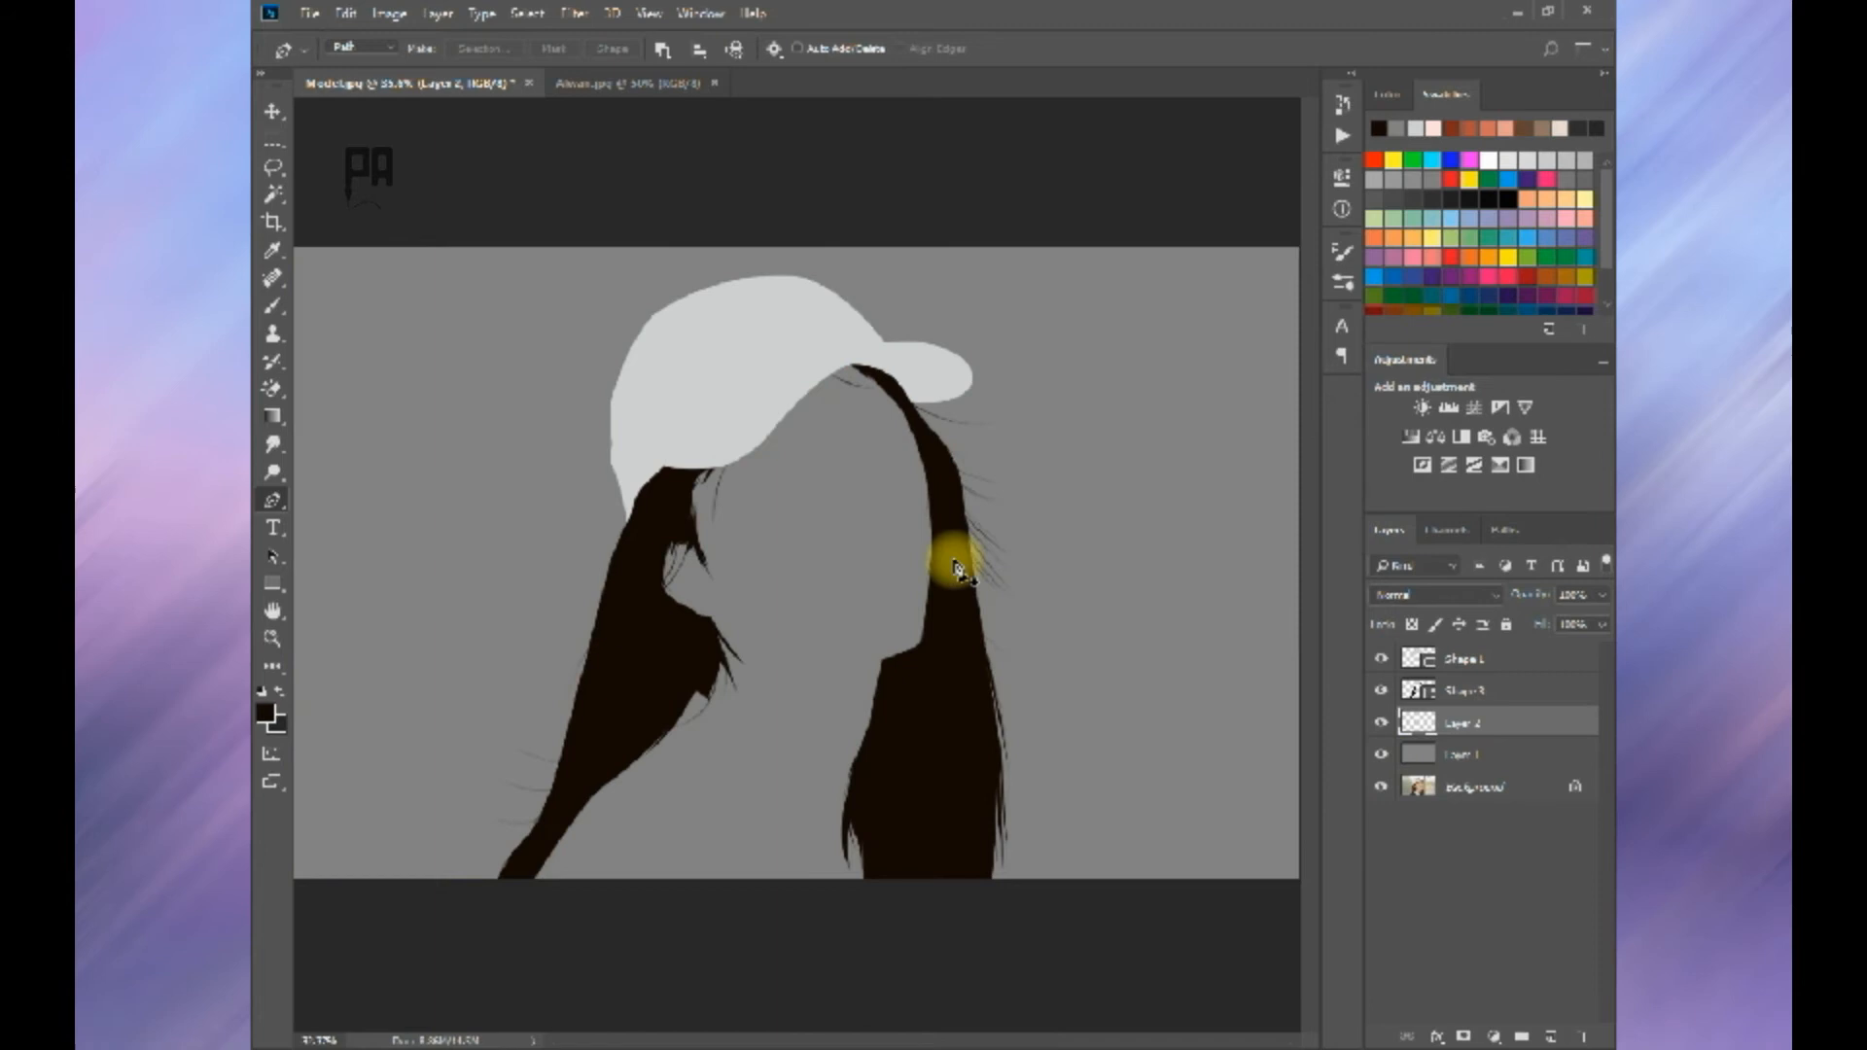
scroll(962, 549, down, 1)
scroll(978, 533, up, 5)
scroll(973, 550, down, 5)
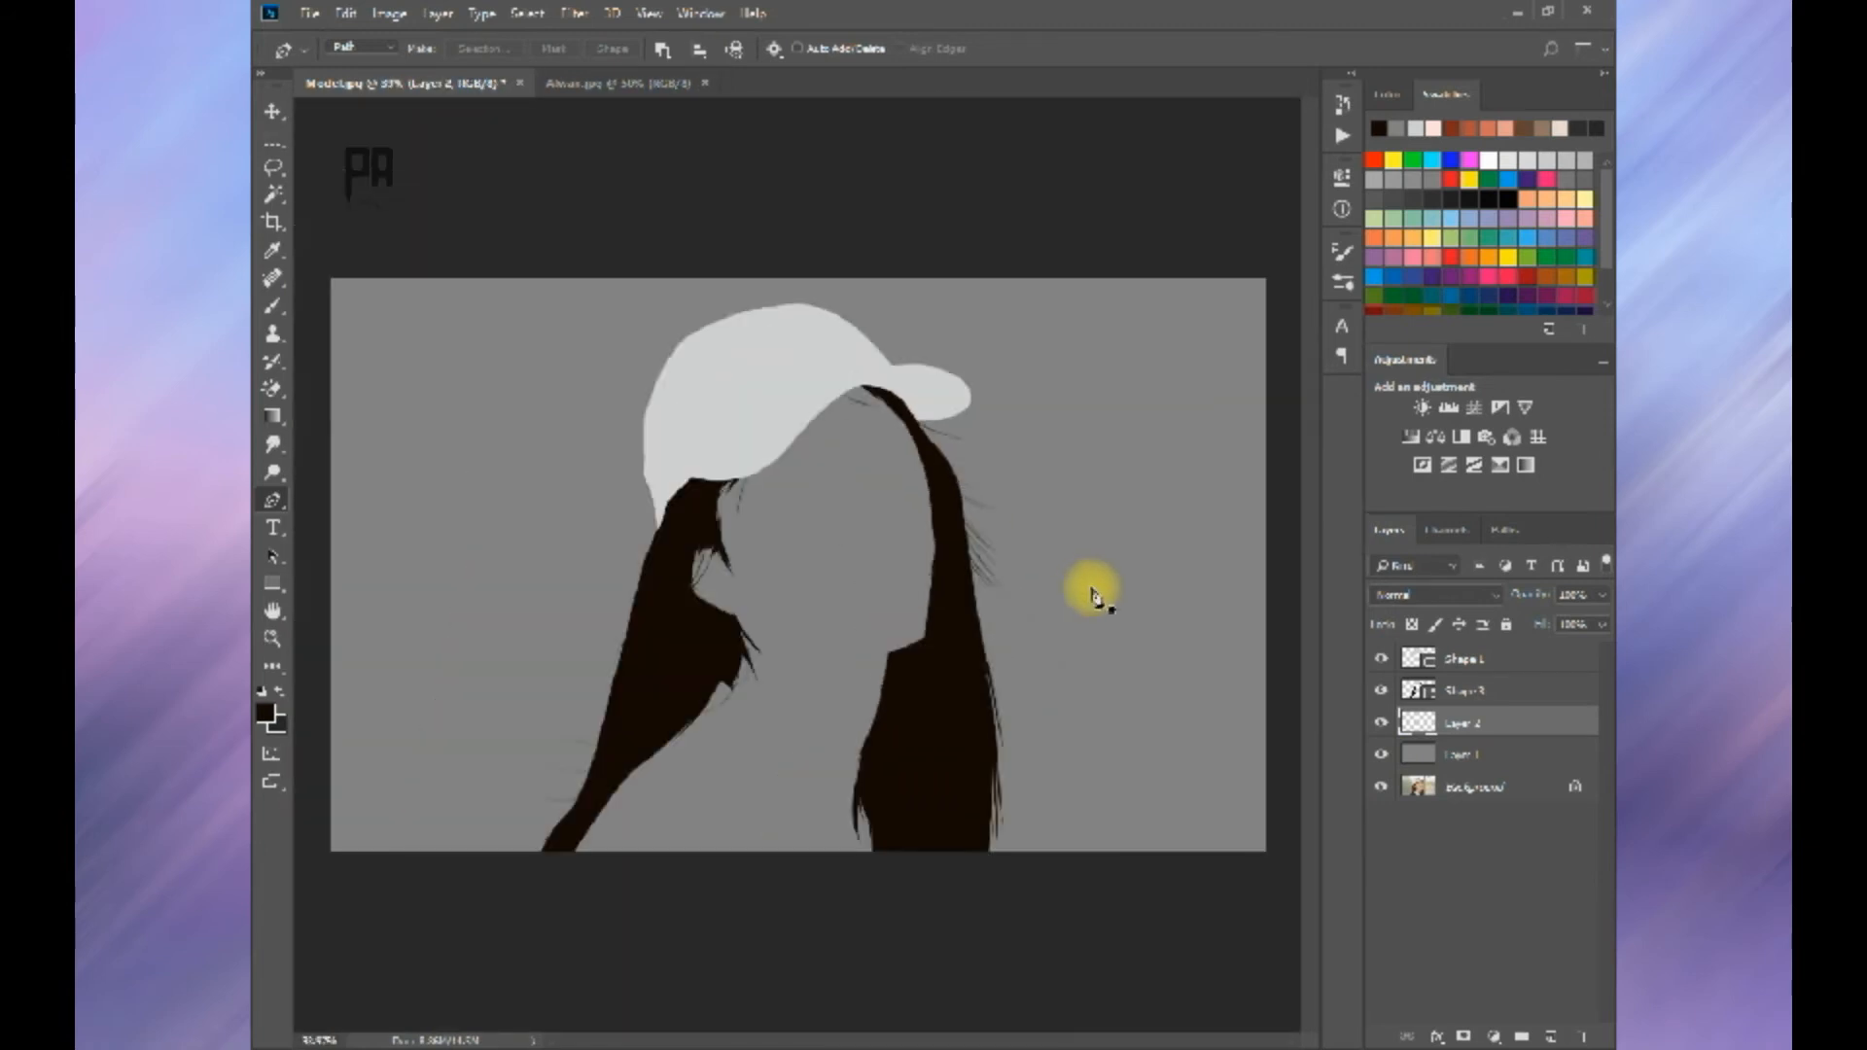
scroll(1094, 595, down, 1)
click(1381, 755)
Step: Group the merged hair shape and the strand layer, and name the group Hair
click(1464, 747)
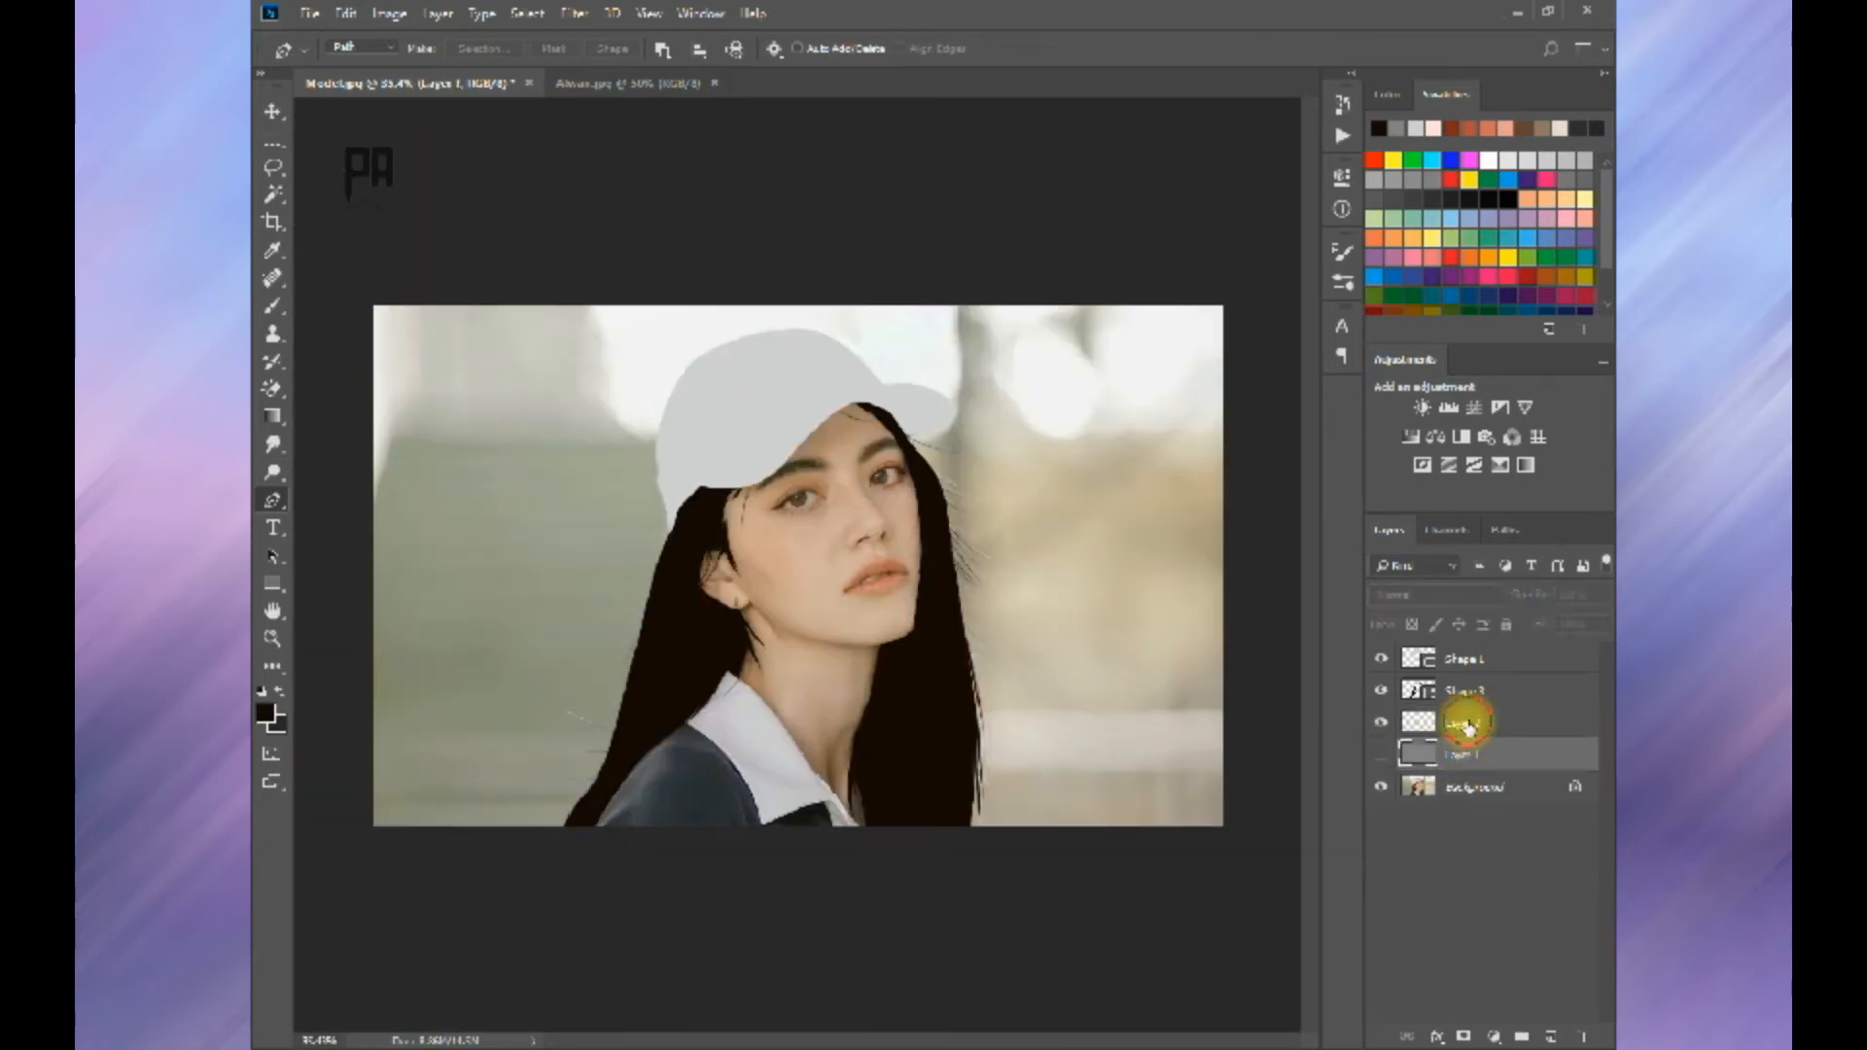
click(1467, 725)
shift+click(1467, 691)
key(ctrl+g)
double_click(1469, 687)
text(Hat)
key(Return)
Step: Put the cap shape layer into its own group and name the group Cap
click(1476, 662)
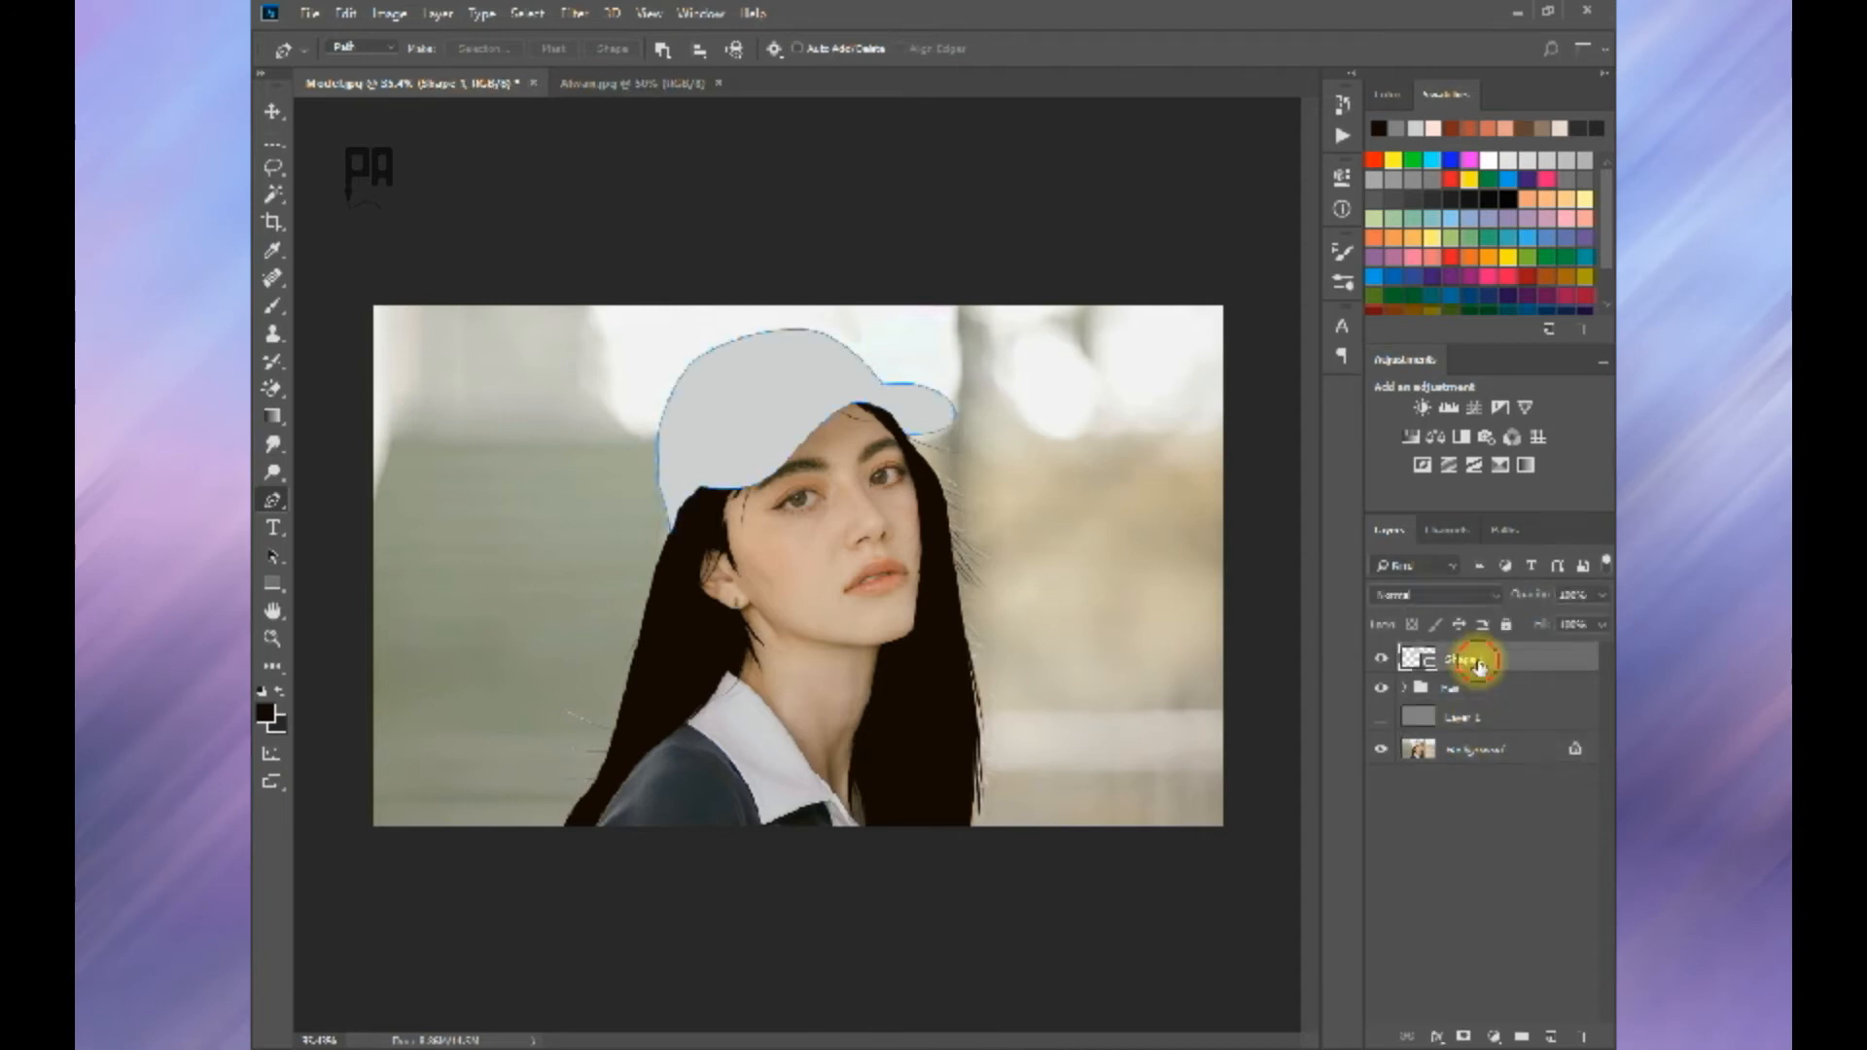
key(ctrl+g)
double_click(1459, 655)
text(Cap)
key(Return)
click(1404, 656)
Step: Add a new layer above grey Layer 1 and start a path along the lower edge of the near eyebrow from its tail
click(1471, 719)
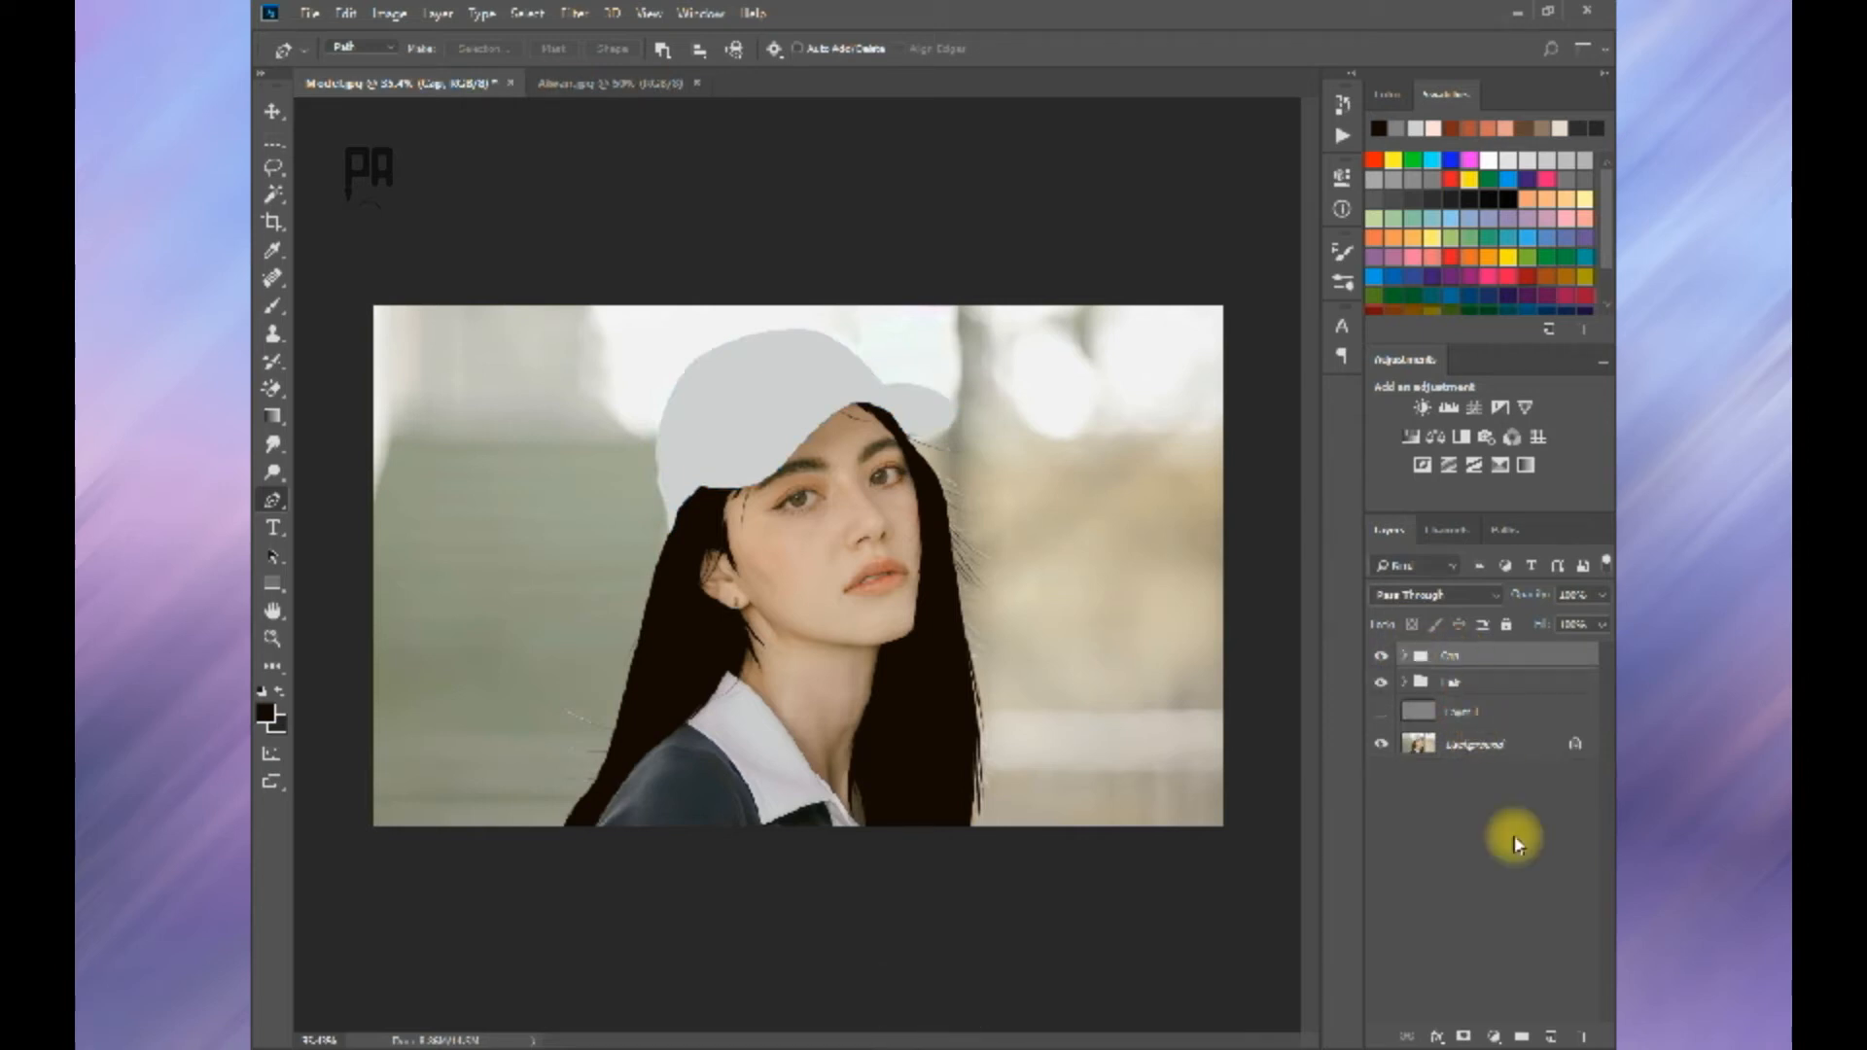
click(1552, 1036)
scroll(834, 394, up, 7)
drag(662, 744, 722, 564)
scroll(722, 564, up, 5)
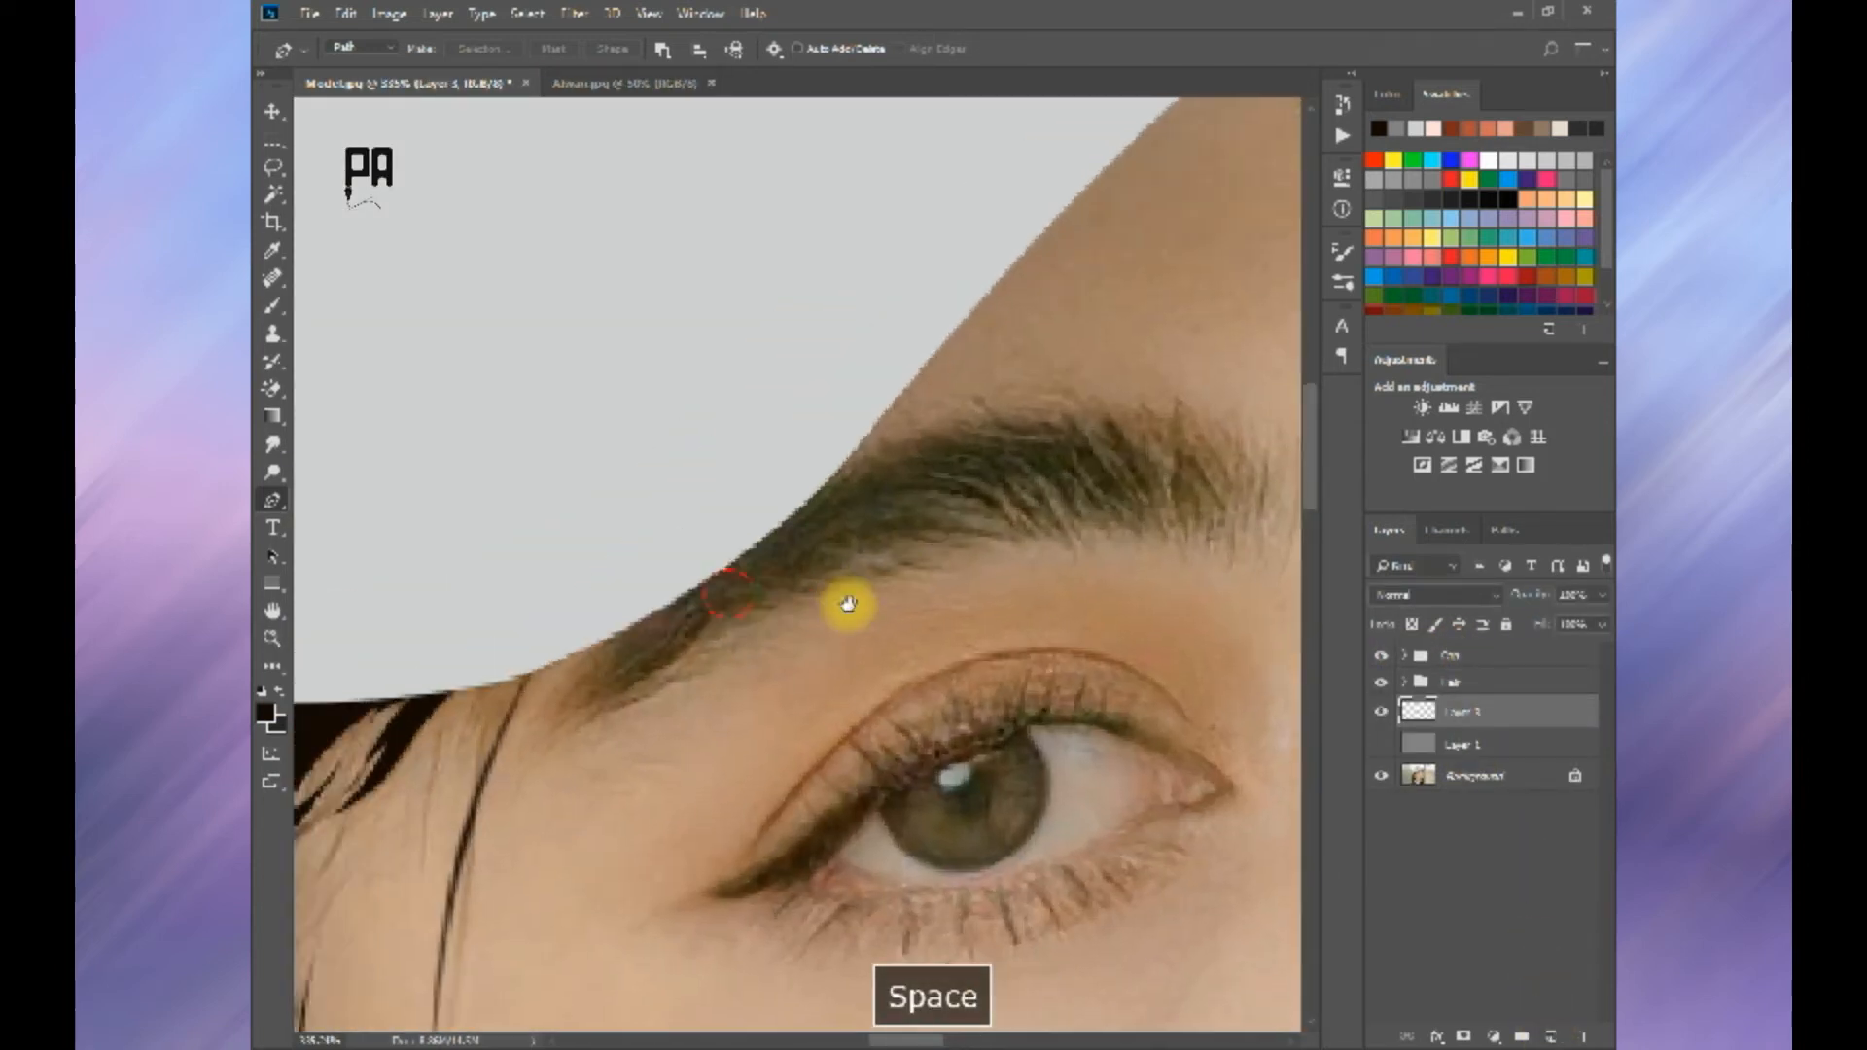
click(604, 739)
click(696, 702)
click(745, 669)
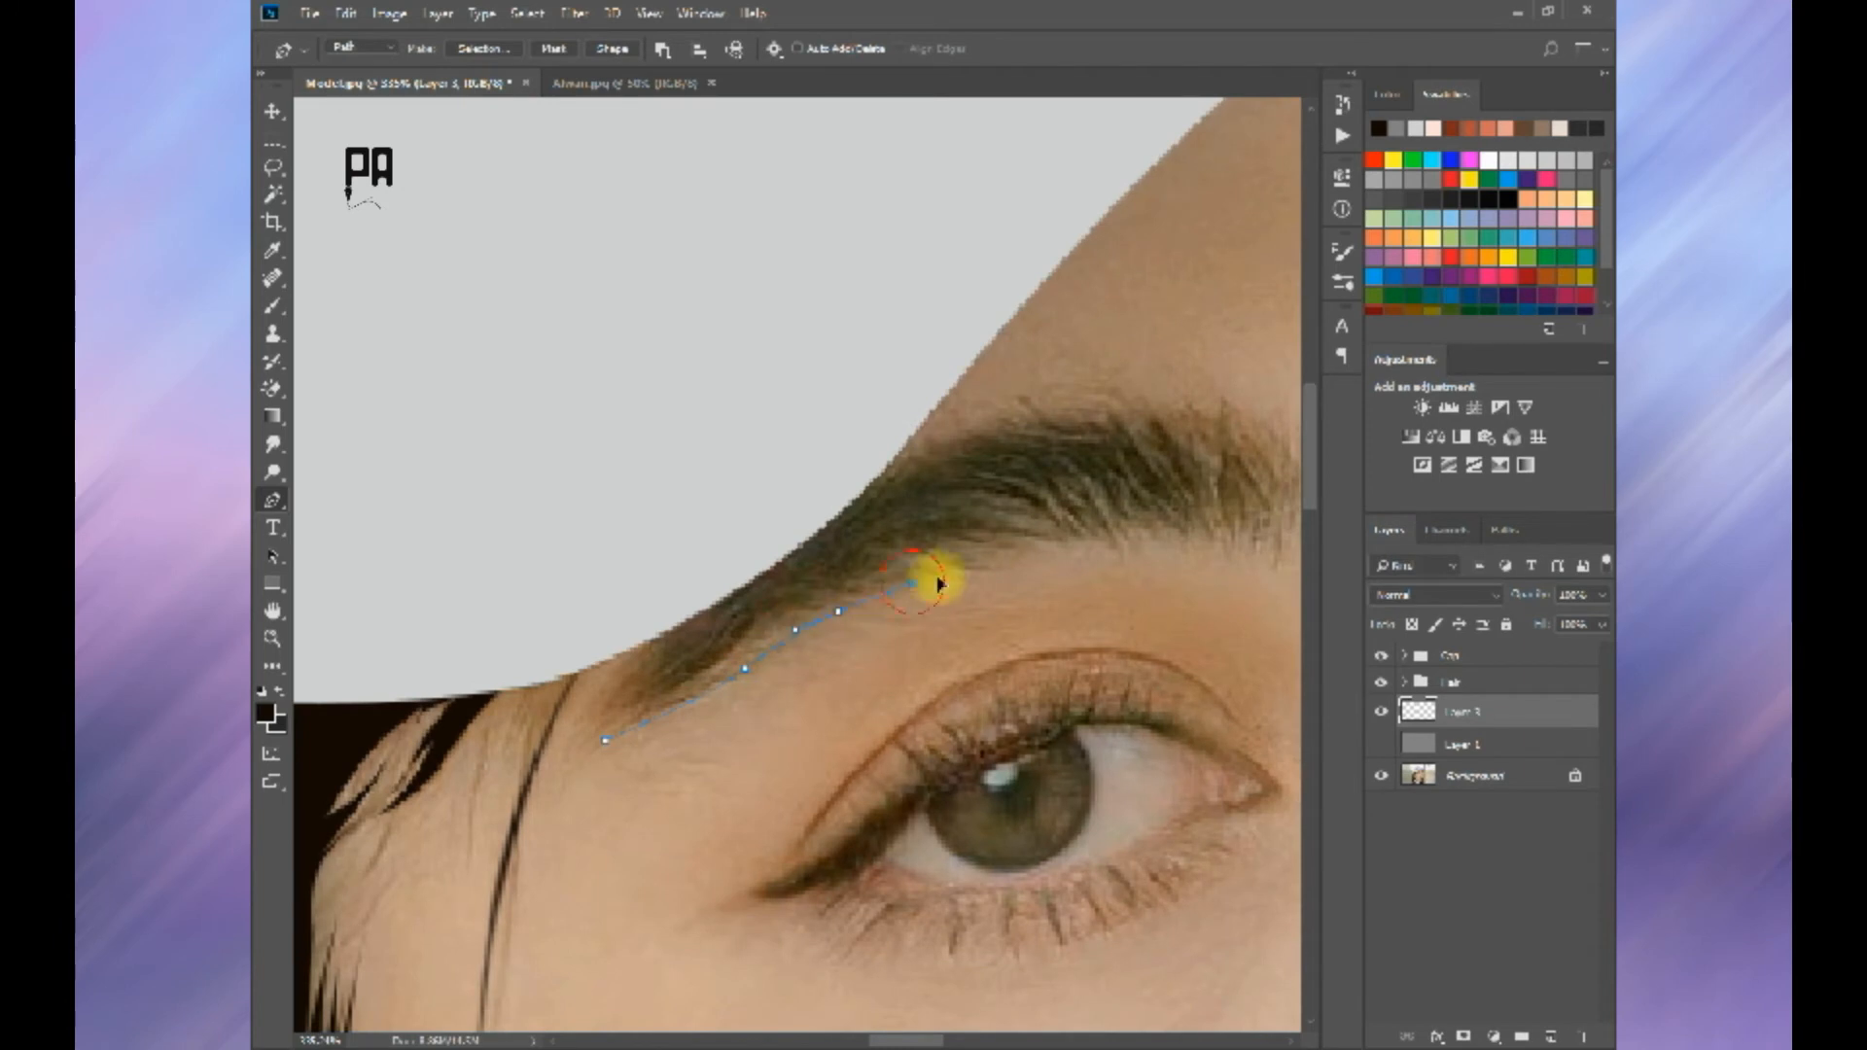
key(ctrl+z)
drag(934, 568, 969, 562)
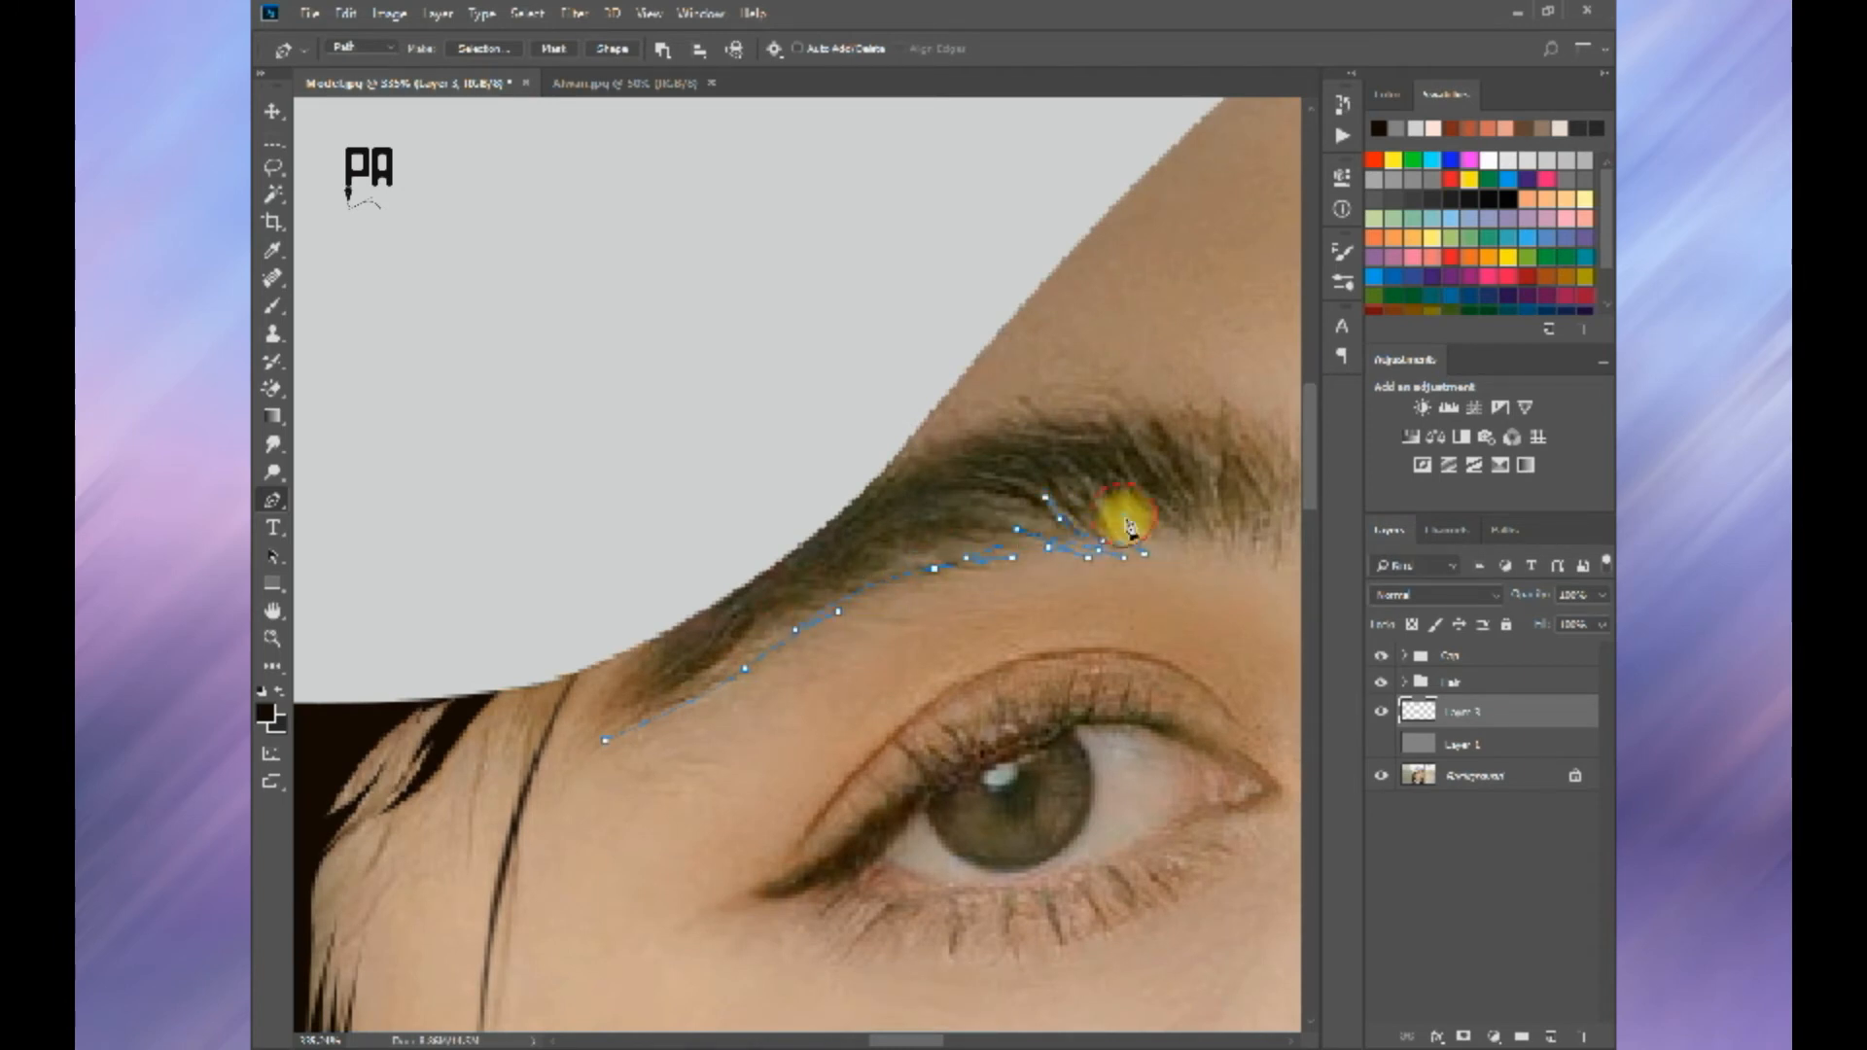
Step: Trace zigzag hair spikes along the middle of the near eyebrow's lower edge
drag(1128, 526, 904, 607)
alt+click(887, 558)
click(943, 639)
key(ctrl+z)
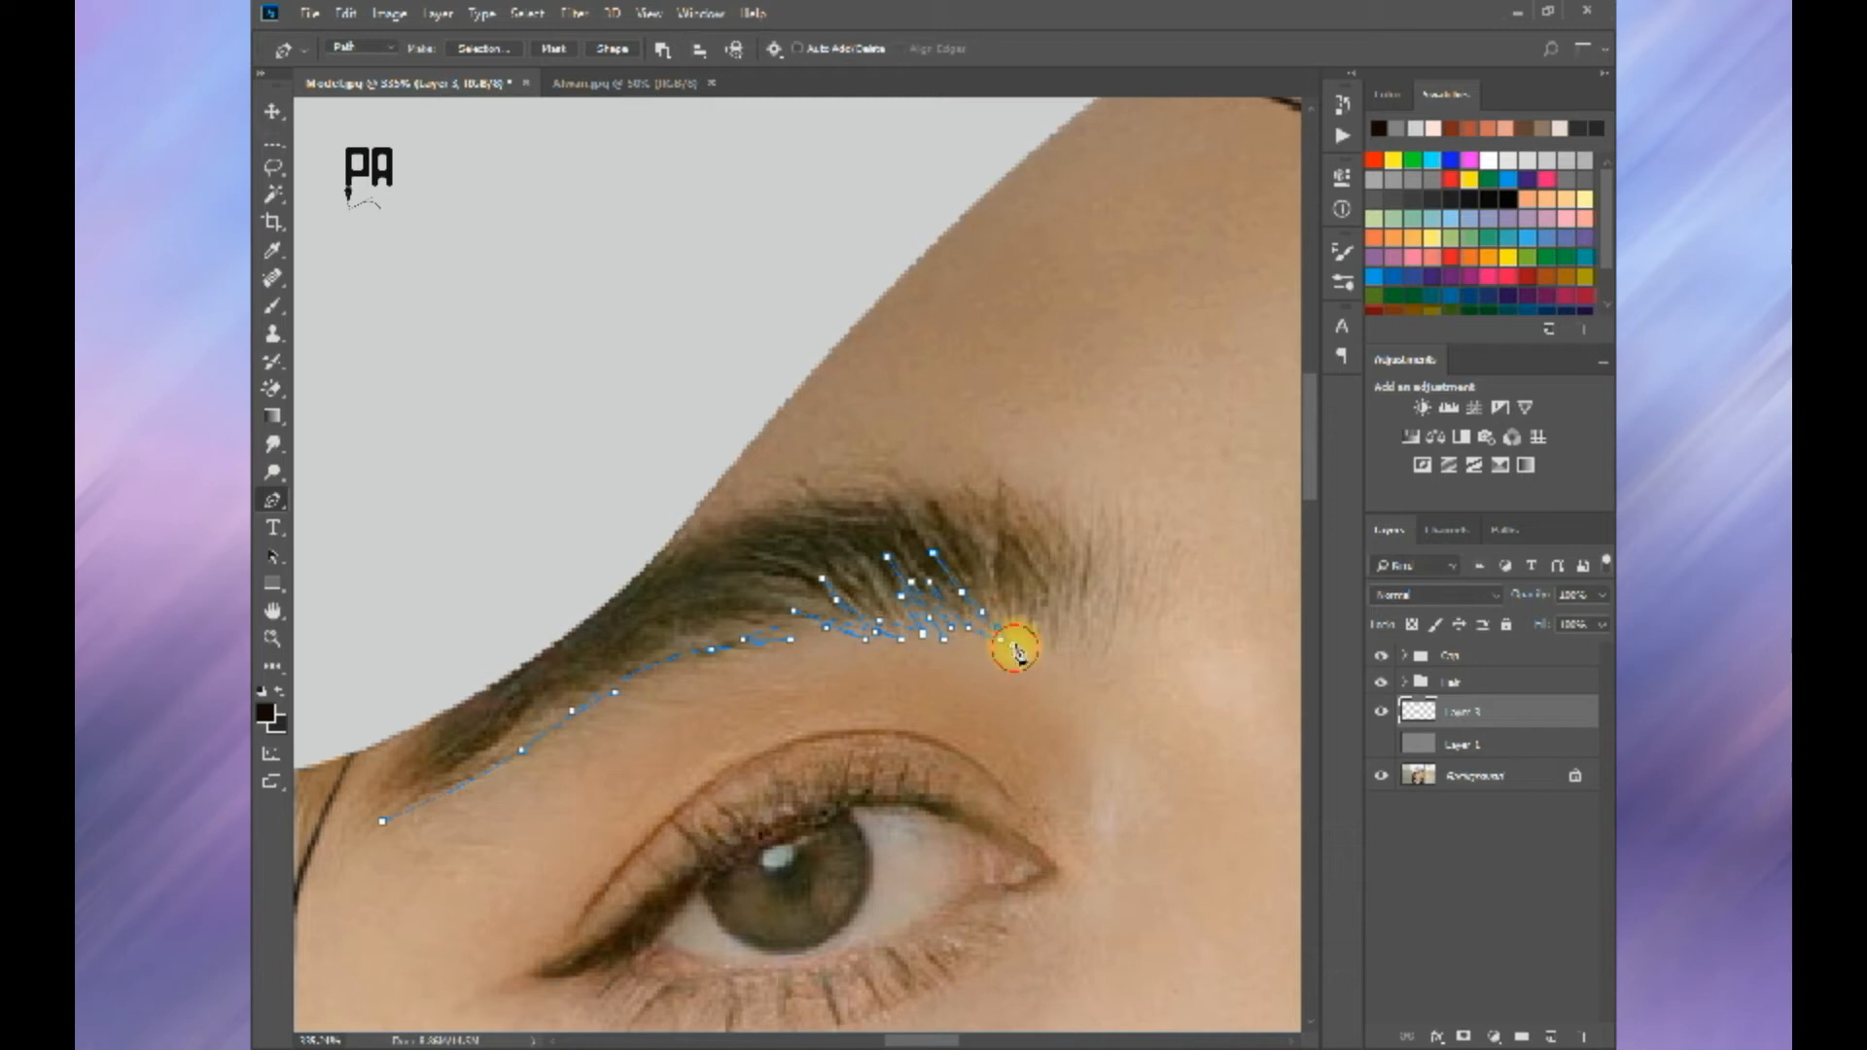
drag(963, 543, 956, 525)
alt+click(980, 564)
click(1021, 647)
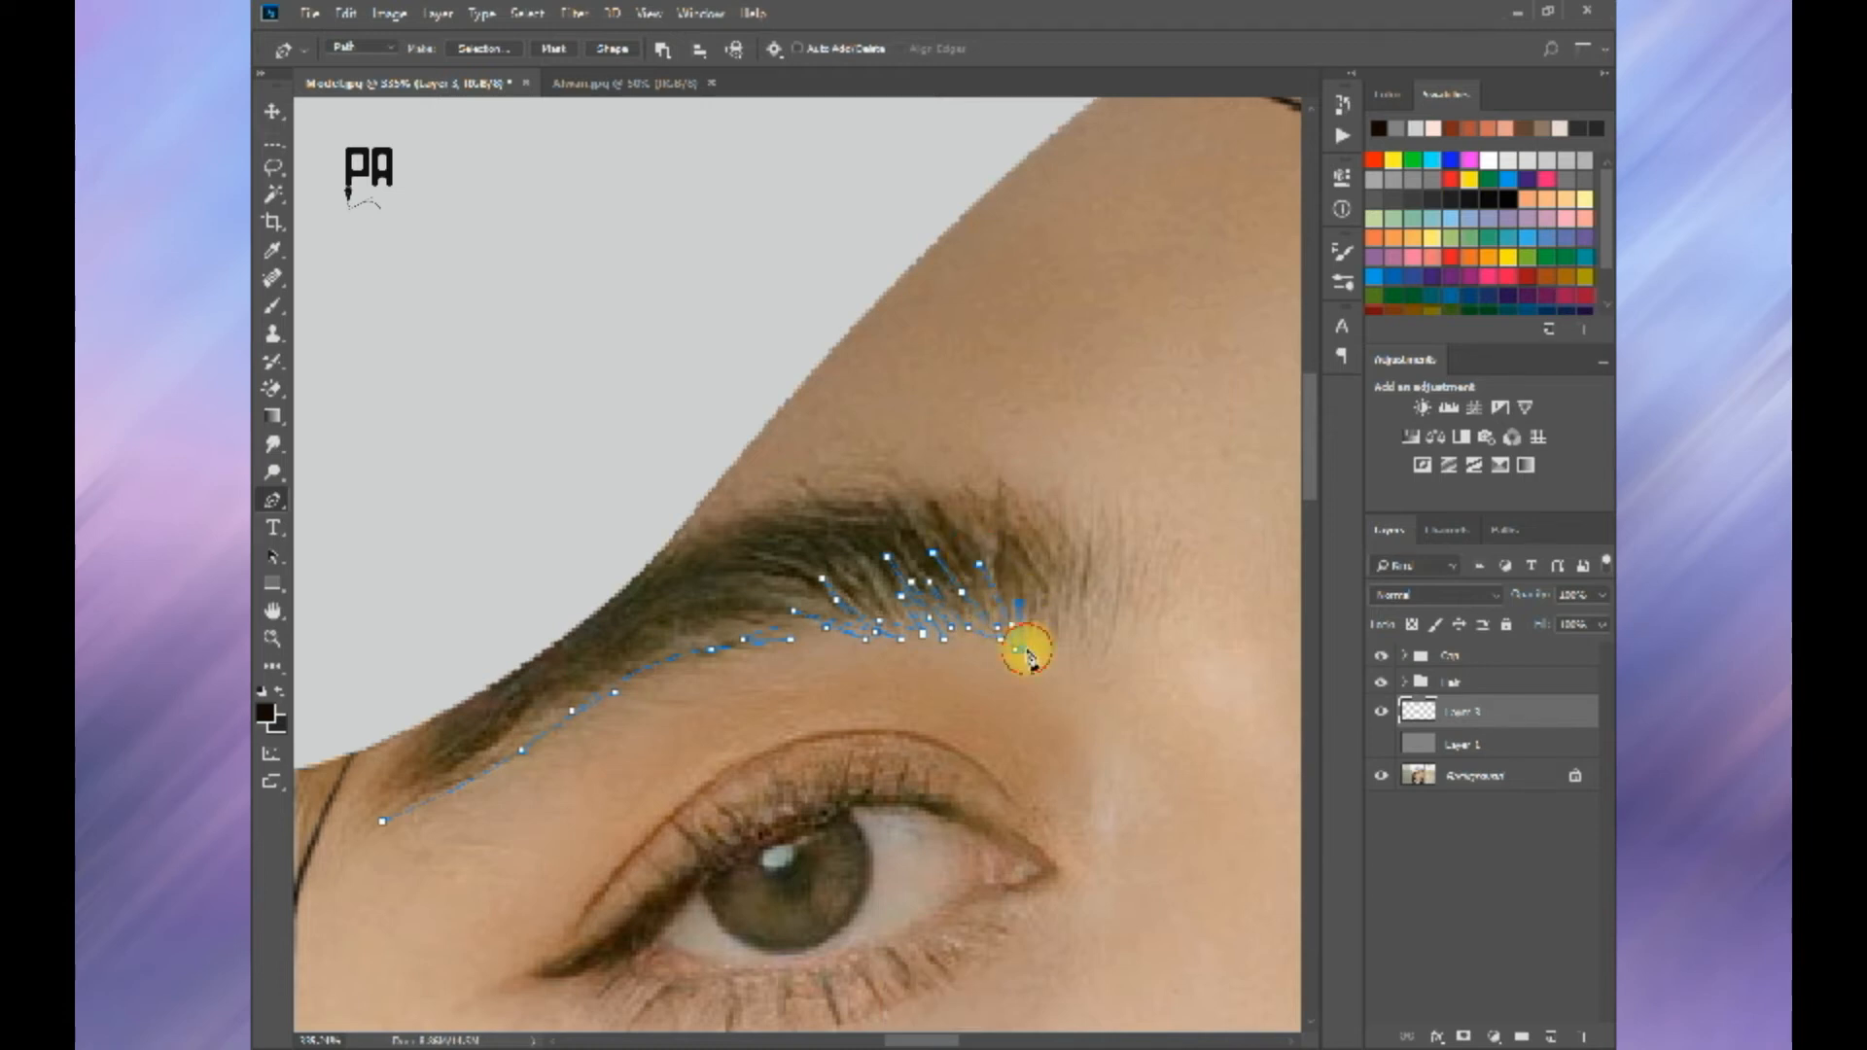
key(ctrl+z)
Step: Trace more zigzag hair spikes along the lower edge at the near eyebrow's inner end
click(1035, 634)
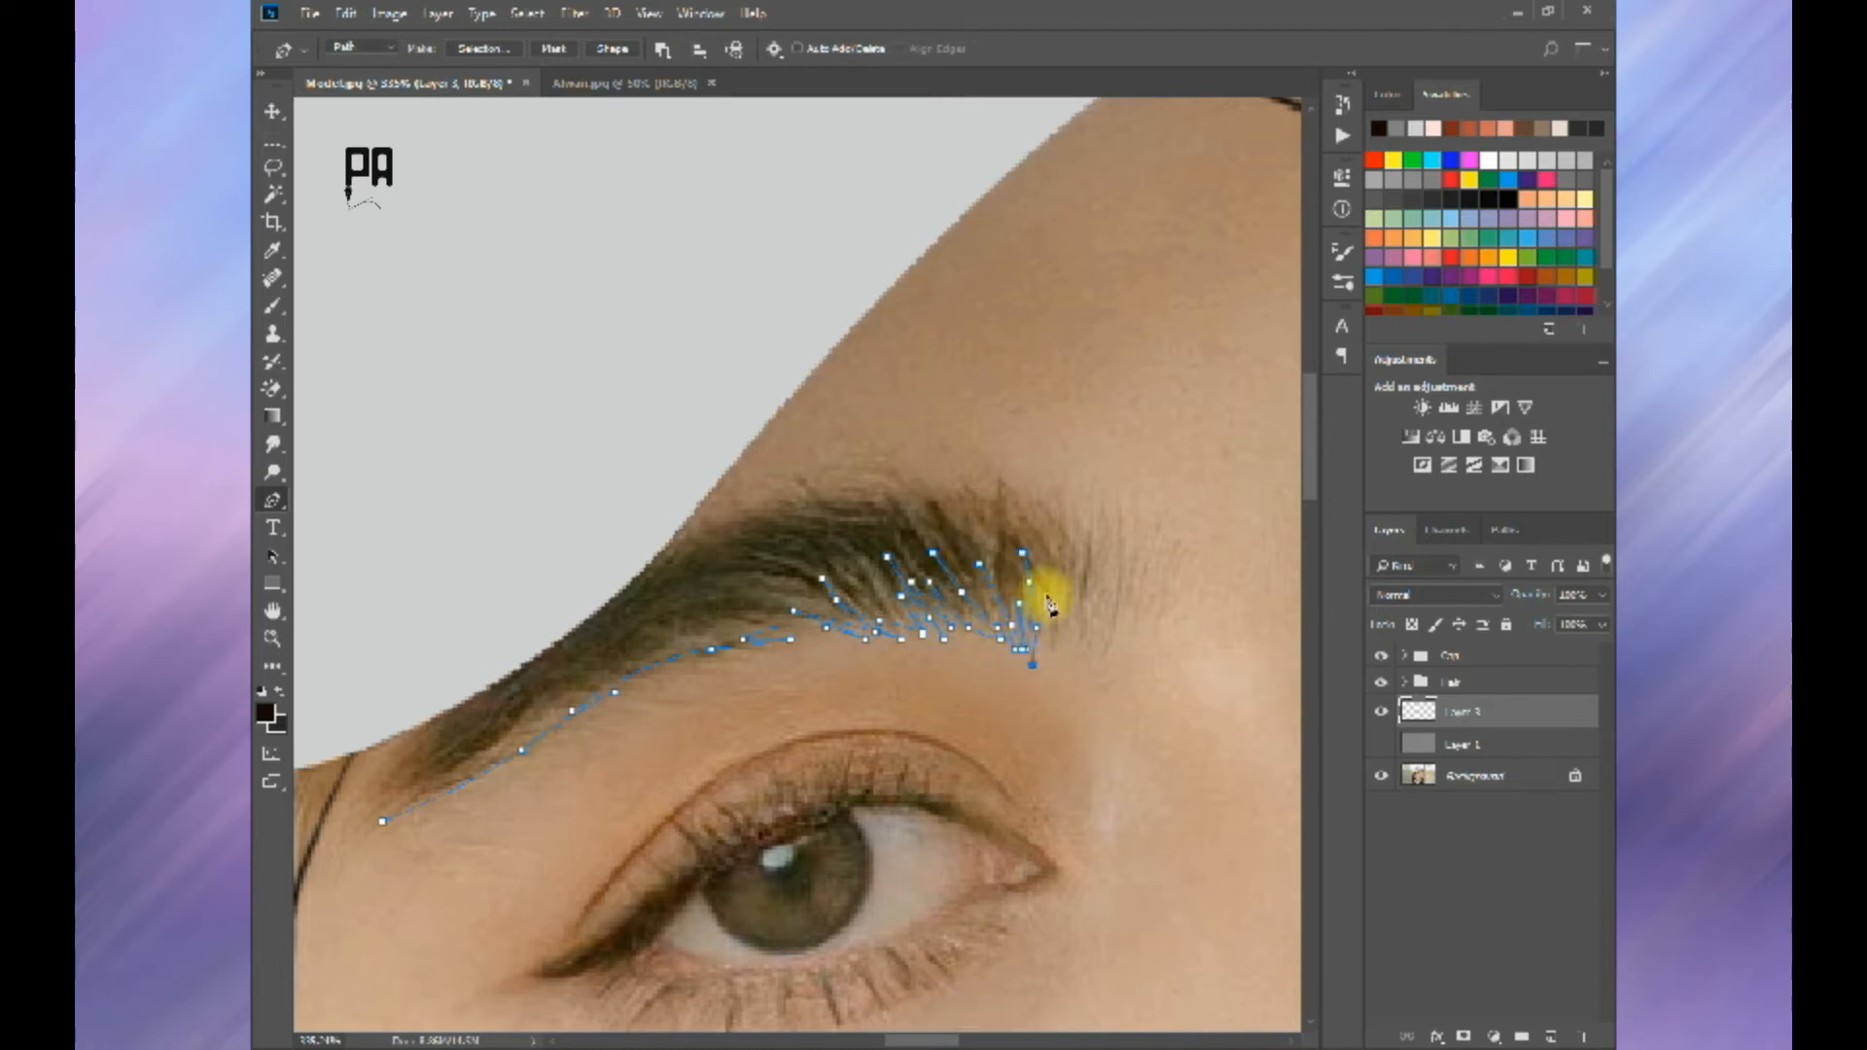
alt+click(1066, 646)
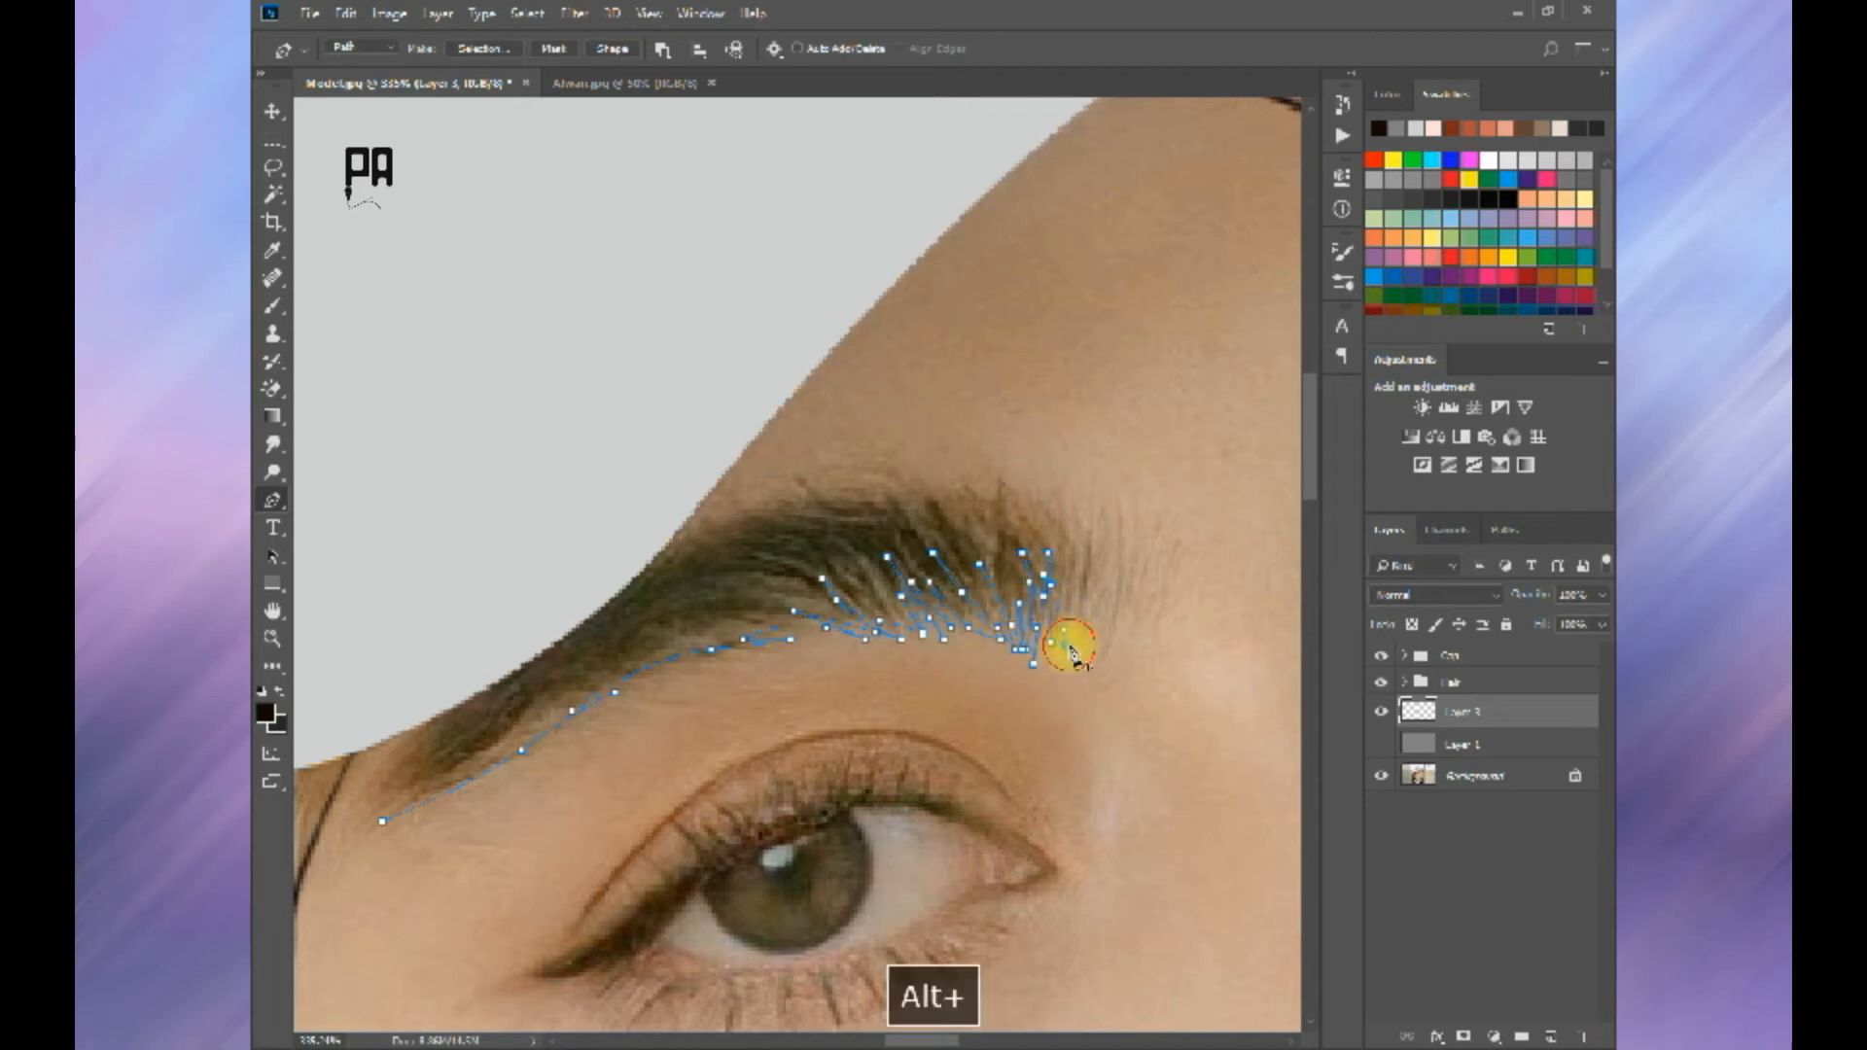
click(1074, 554)
key(ctrl+z)
click(1071, 588)
click(1074, 553)
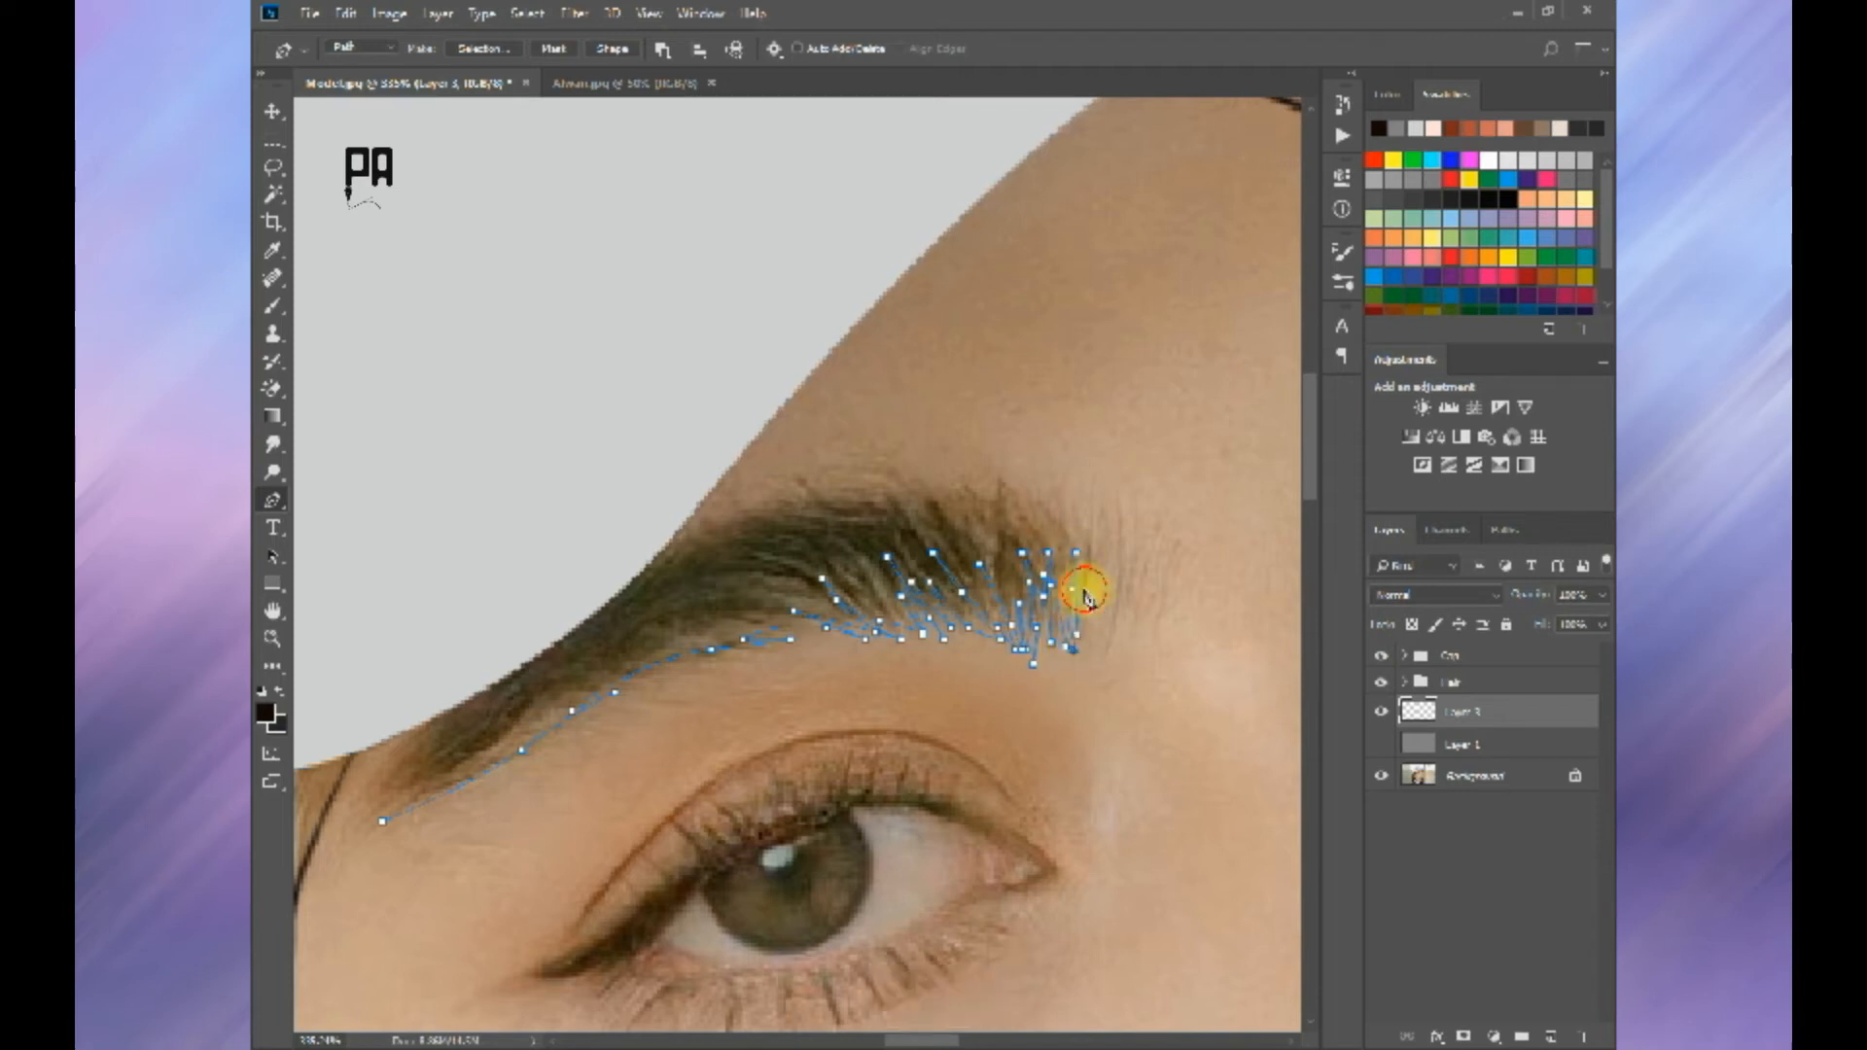
Step: Turn the near eyebrow path upward with upright hair spikes around its inner end
drag(1097, 537, 1097, 526)
click(1104, 503)
key(ctrl+alt+z)
click(1103, 528)
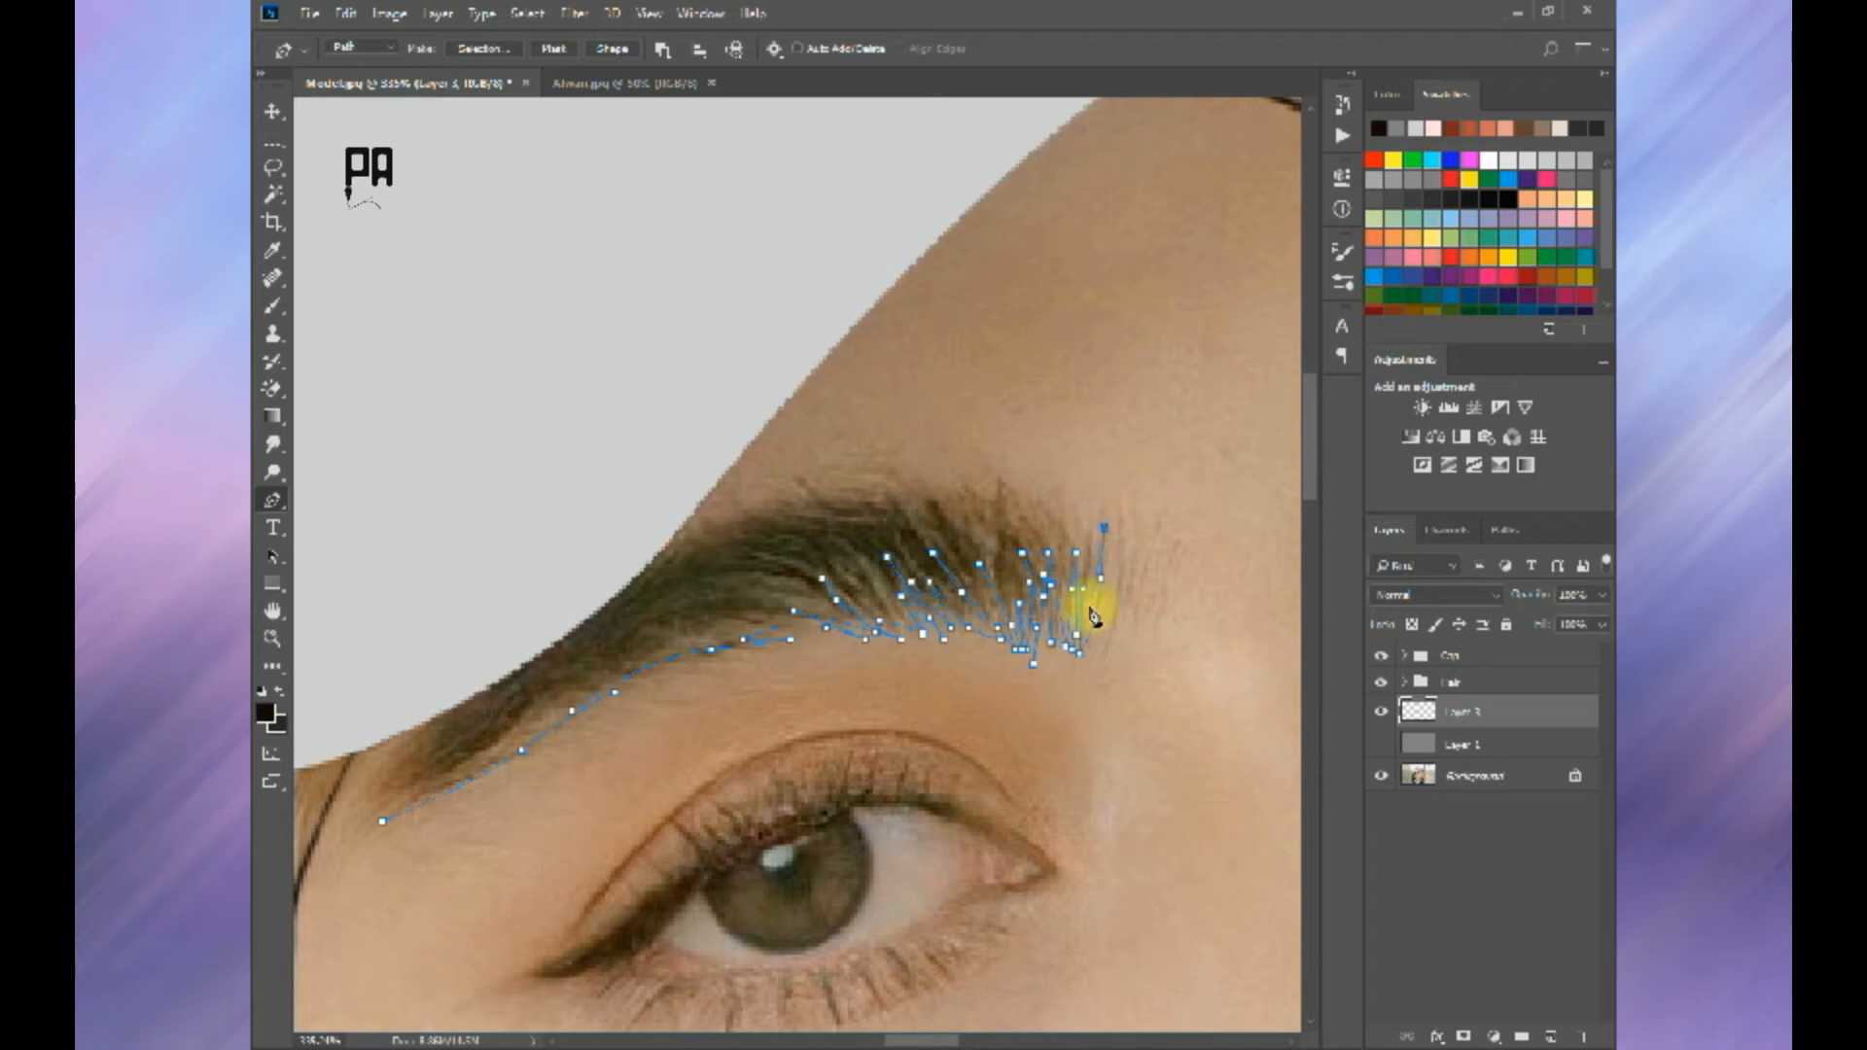
alt+click(1092, 511)
click(1086, 560)
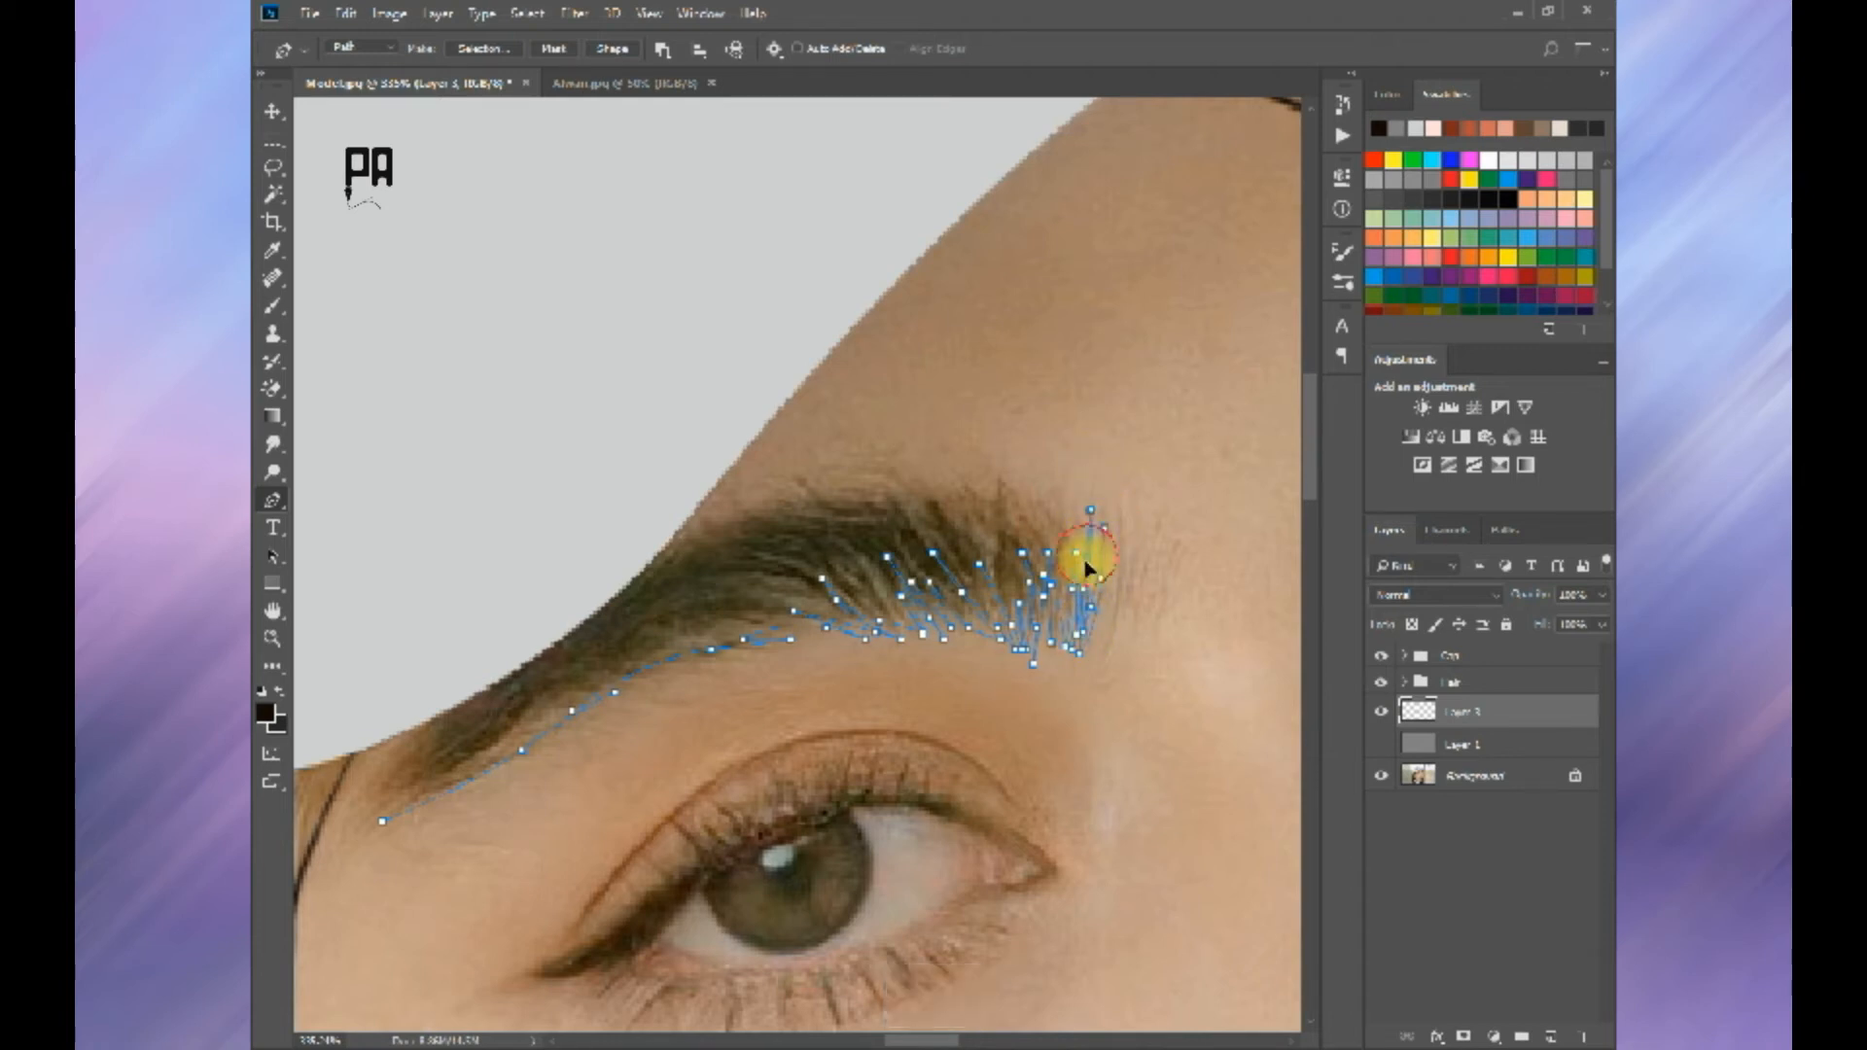
Step: Trace outward-pointing hair spikes around the near eyebrow's upper inner corner and onto its upper edge
alt+click(1076, 537)
drag(1051, 501, 1014, 458)
key(ctrl+alt+z)
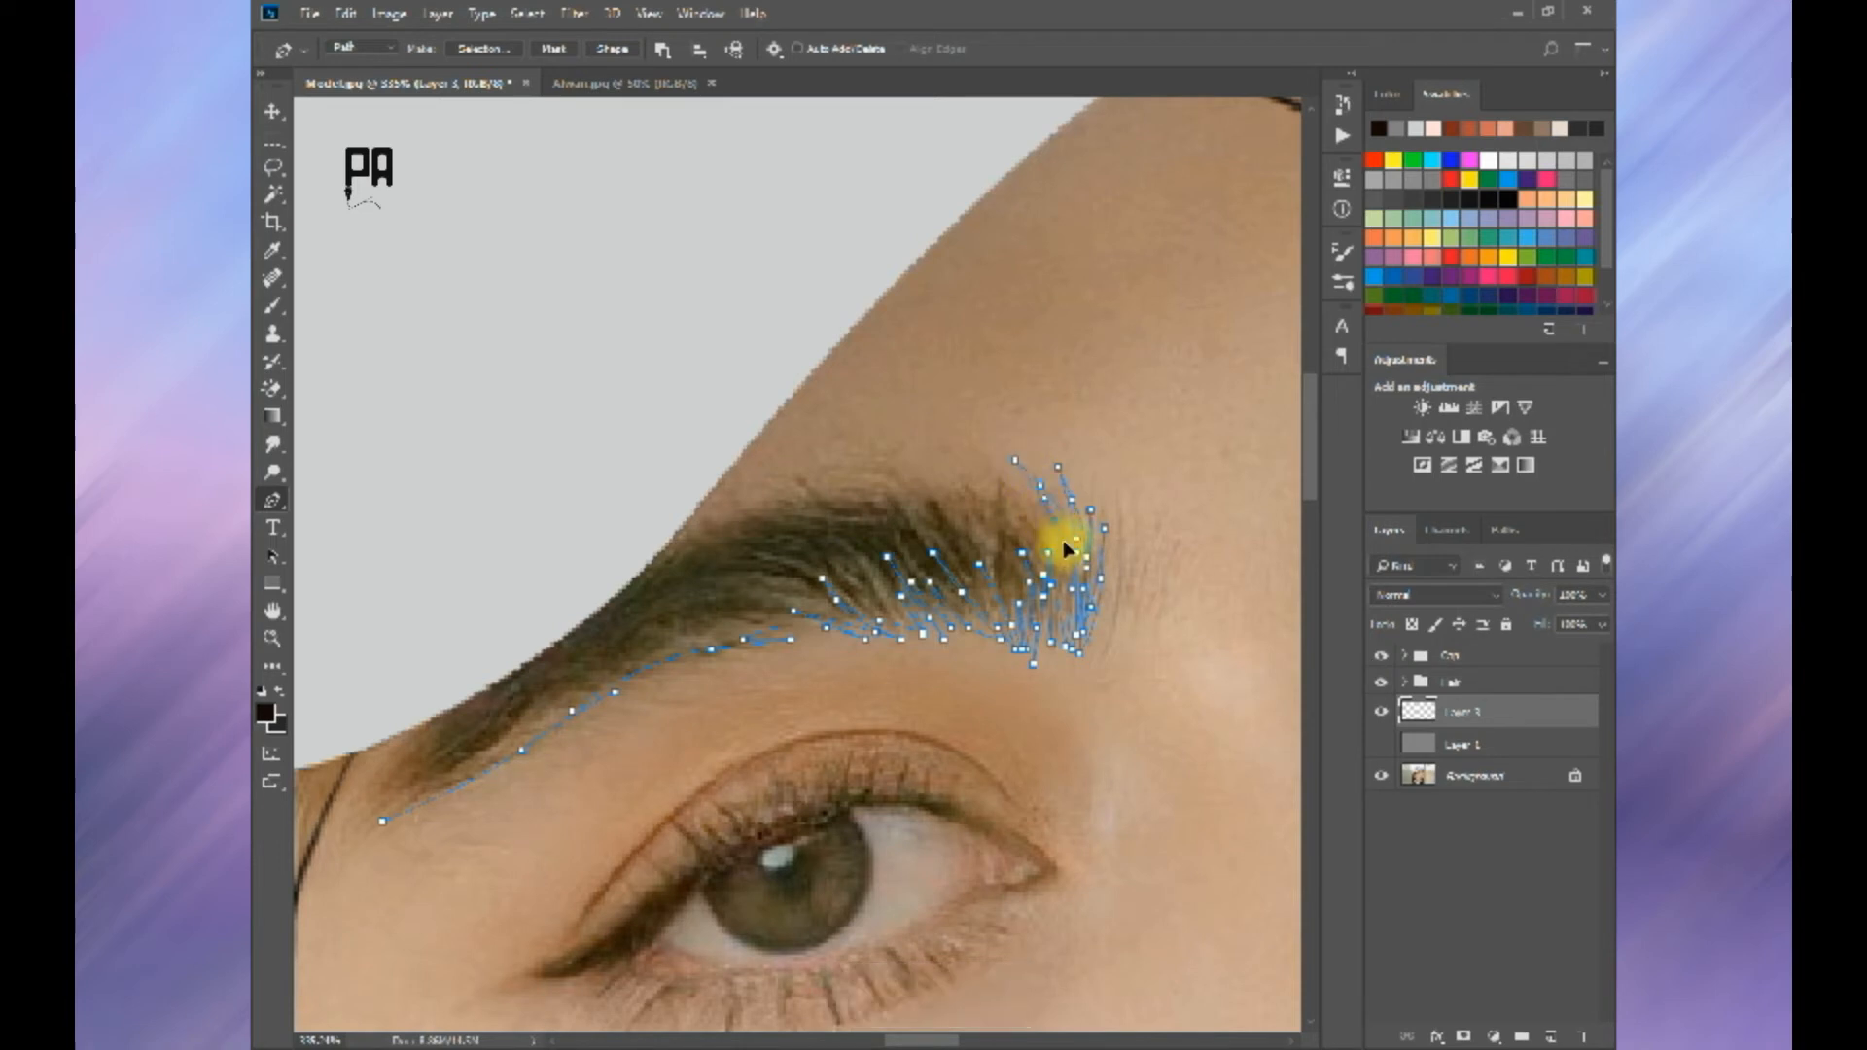
key(ctrl+z)
click(1027, 503)
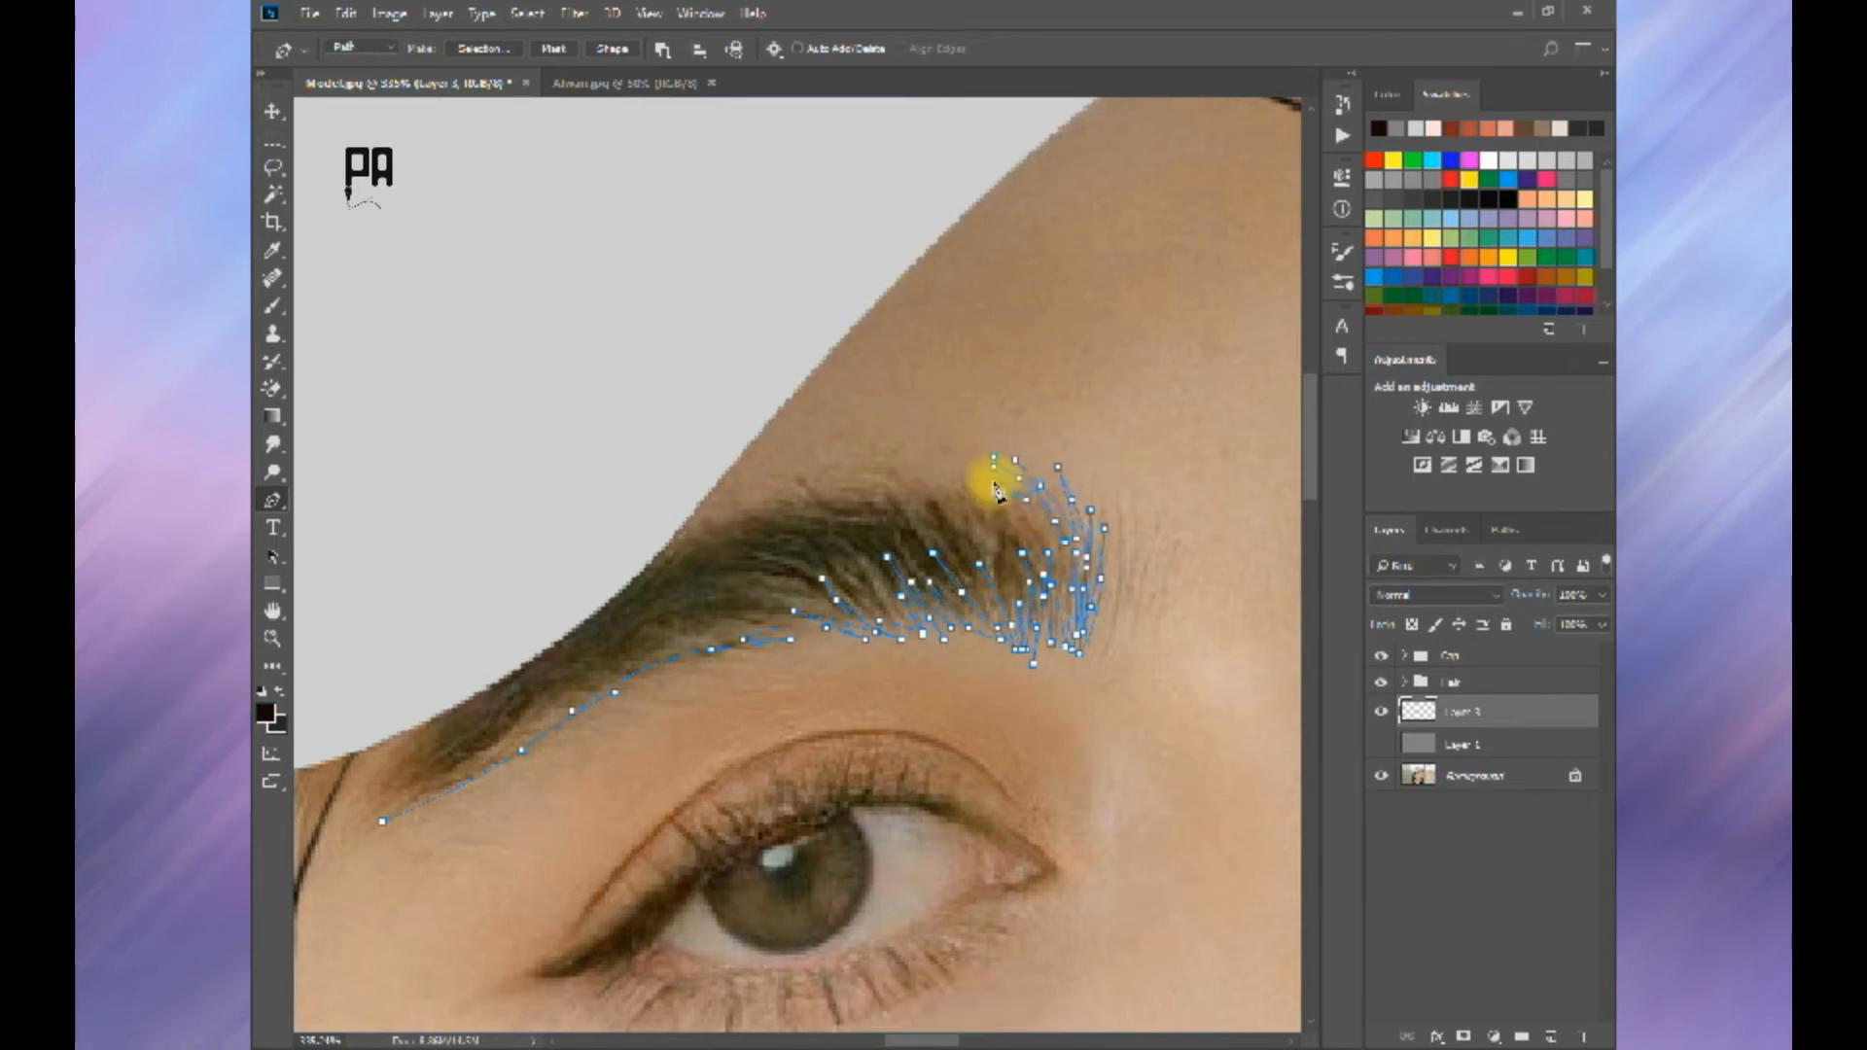
key(ctrl+z)
click(891, 483)
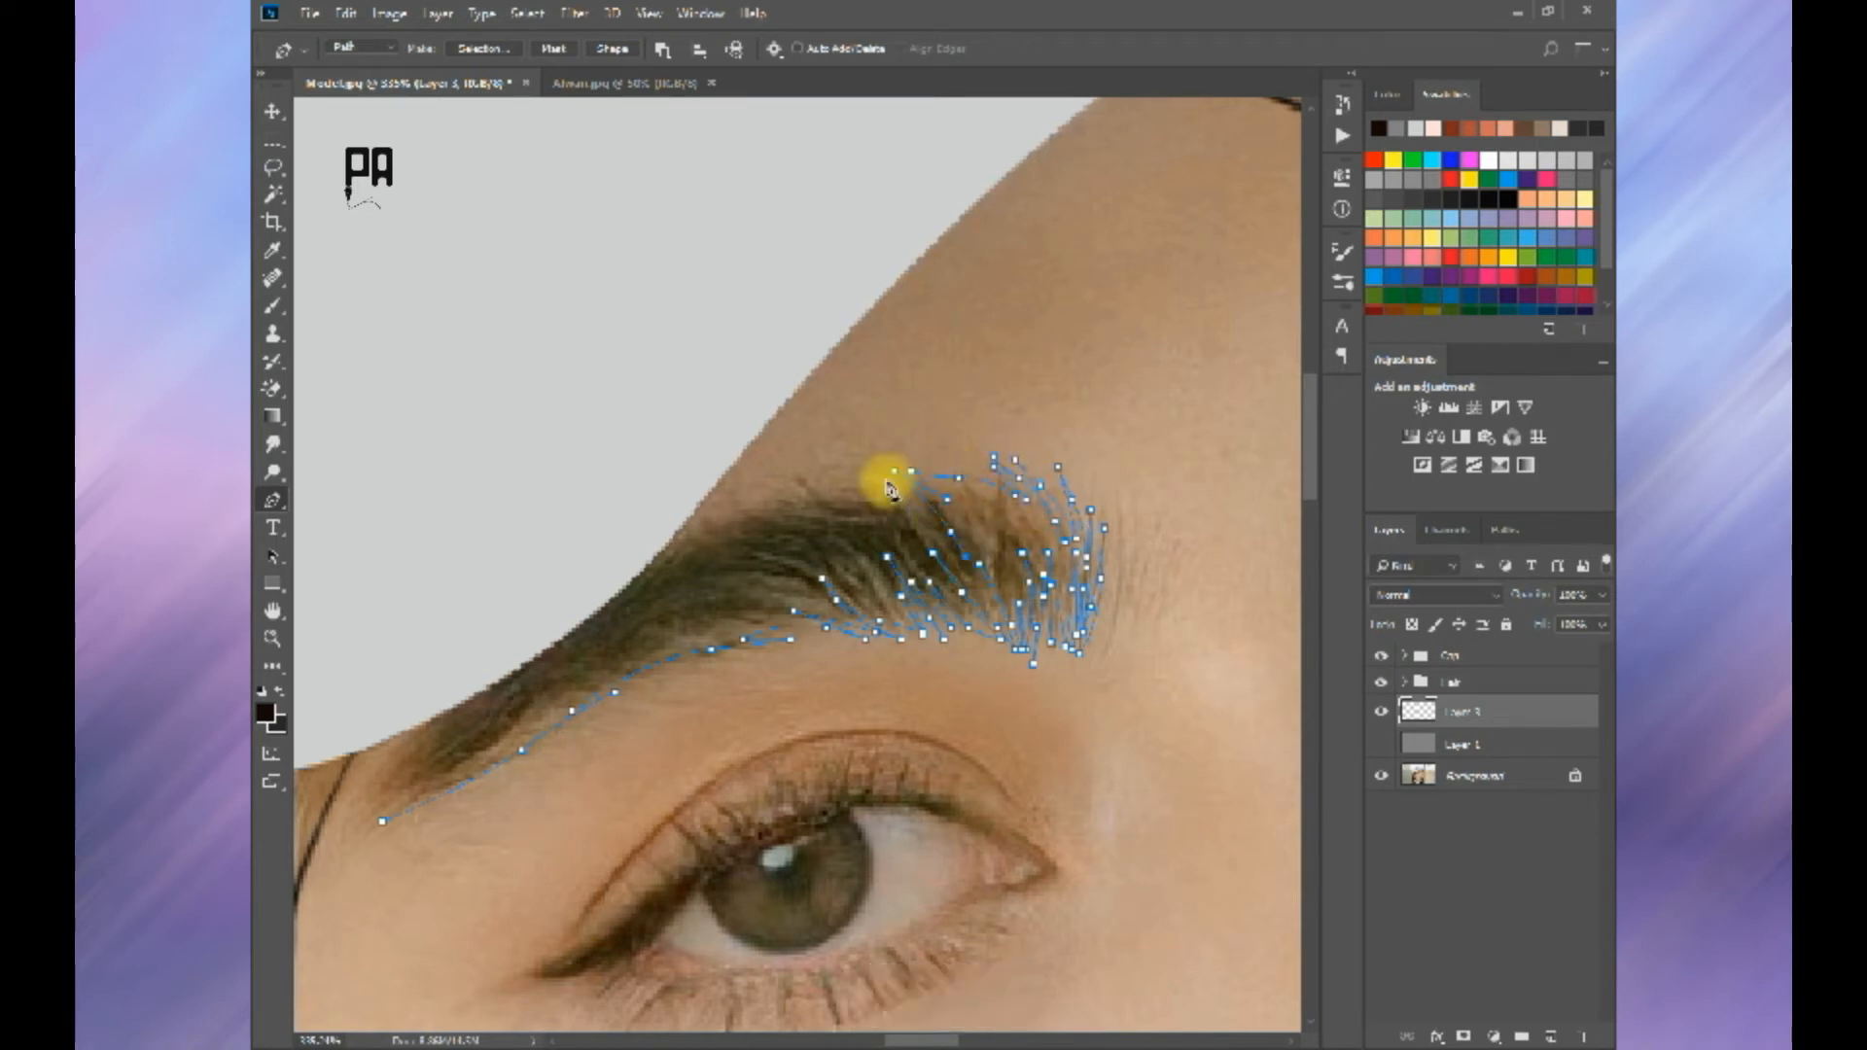
Step: Trace short hair spikes along the near eyebrow's upper edge toward the cap
key(ctrl+z)
click(911, 496)
alt+click(911, 496)
click(873, 481)
click(901, 499)
drag(811, 494, 761, 503)
key(ctrl+alt+z)
click(800, 489)
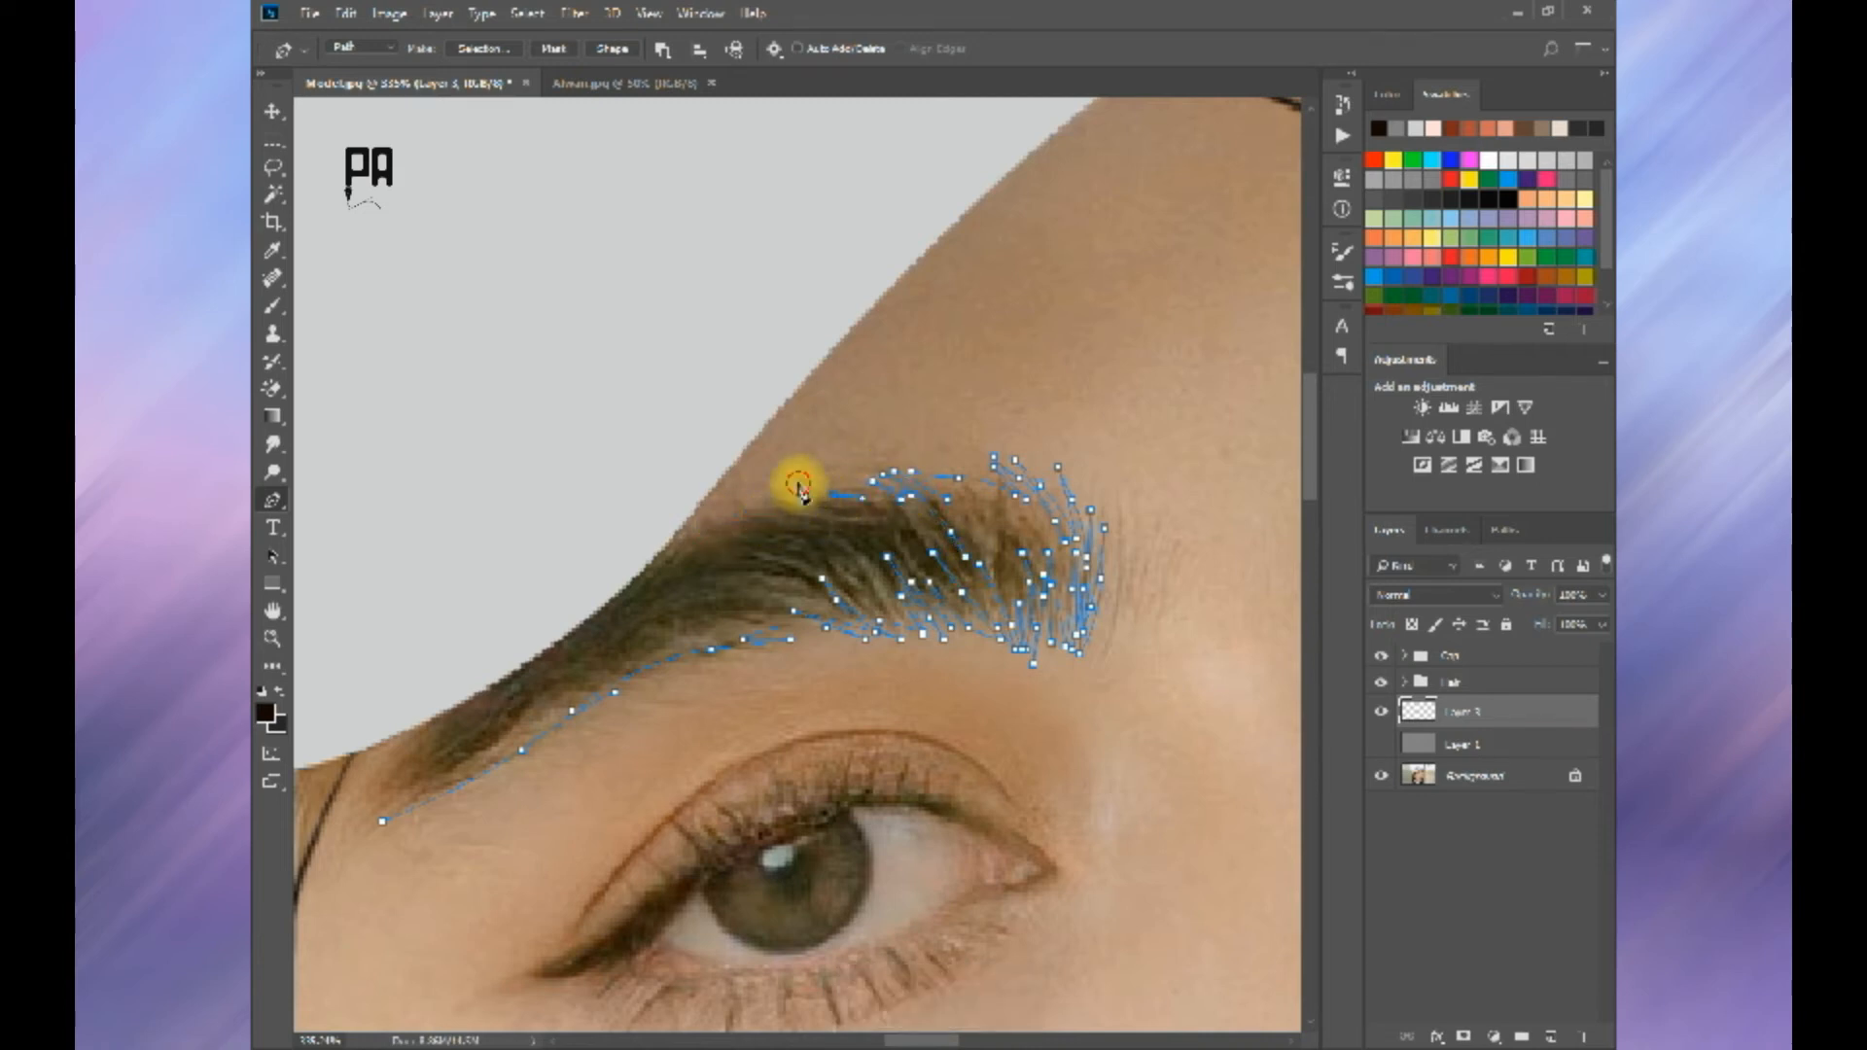
key(ctrl+alt+z)
click(778, 511)
key(ctrl+z)
click(786, 523)
Step: Close the near eyebrow path beneath the cap brim and convert it into a black-filled shape
click(718, 525)
click(631, 524)
scroll(630, 525, down, 5)
drag(501, 637, 489, 673)
scroll(483, 676, up, 5)
scroll(486, 681, up, 2)
drag(521, 593, 656, 642)
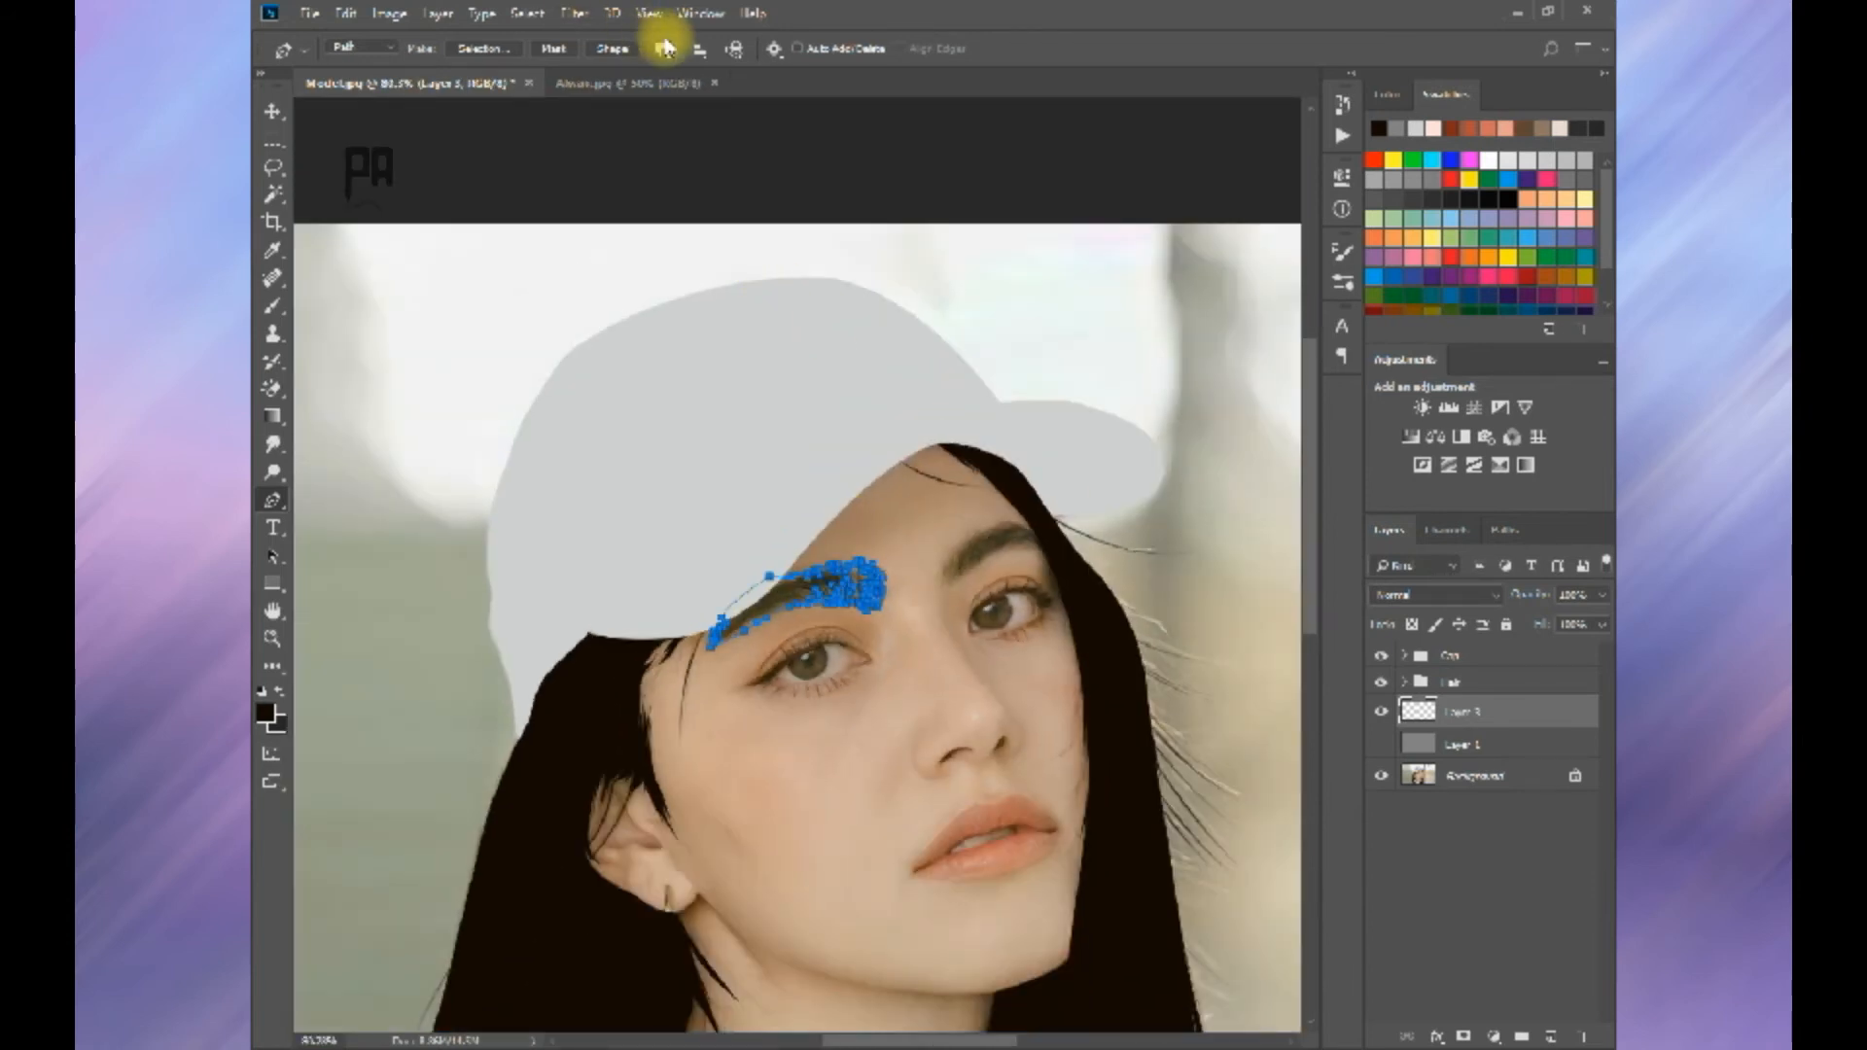
key(Return)
scroll(817, 500, down, 8)
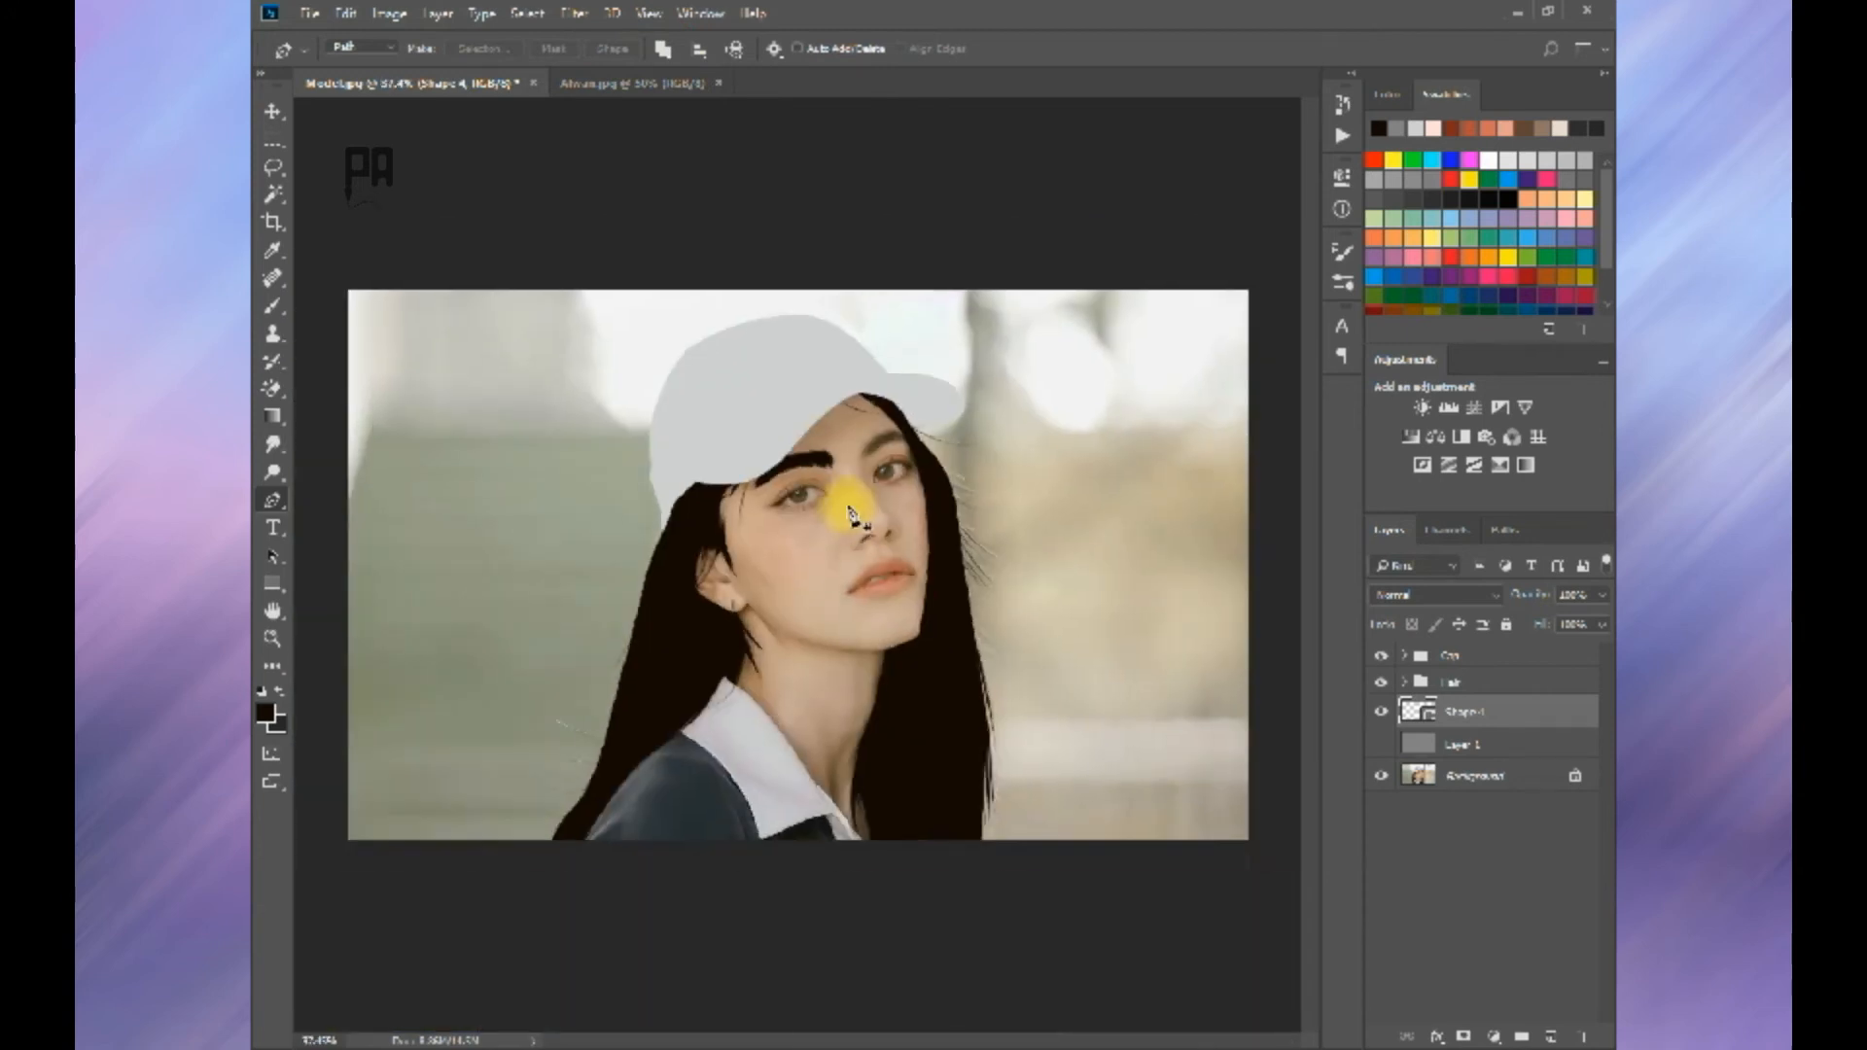
Step: Switch the Pen tool from Path to Shape mode and deselect the eyebrow's path
scroll(848, 516, up, 1)
click(356, 43)
click(354, 65)
scroll(680, 331, up, 2)
key(Return)
scroll(924, 521, up, 2)
scroll(984, 617, down, 4)
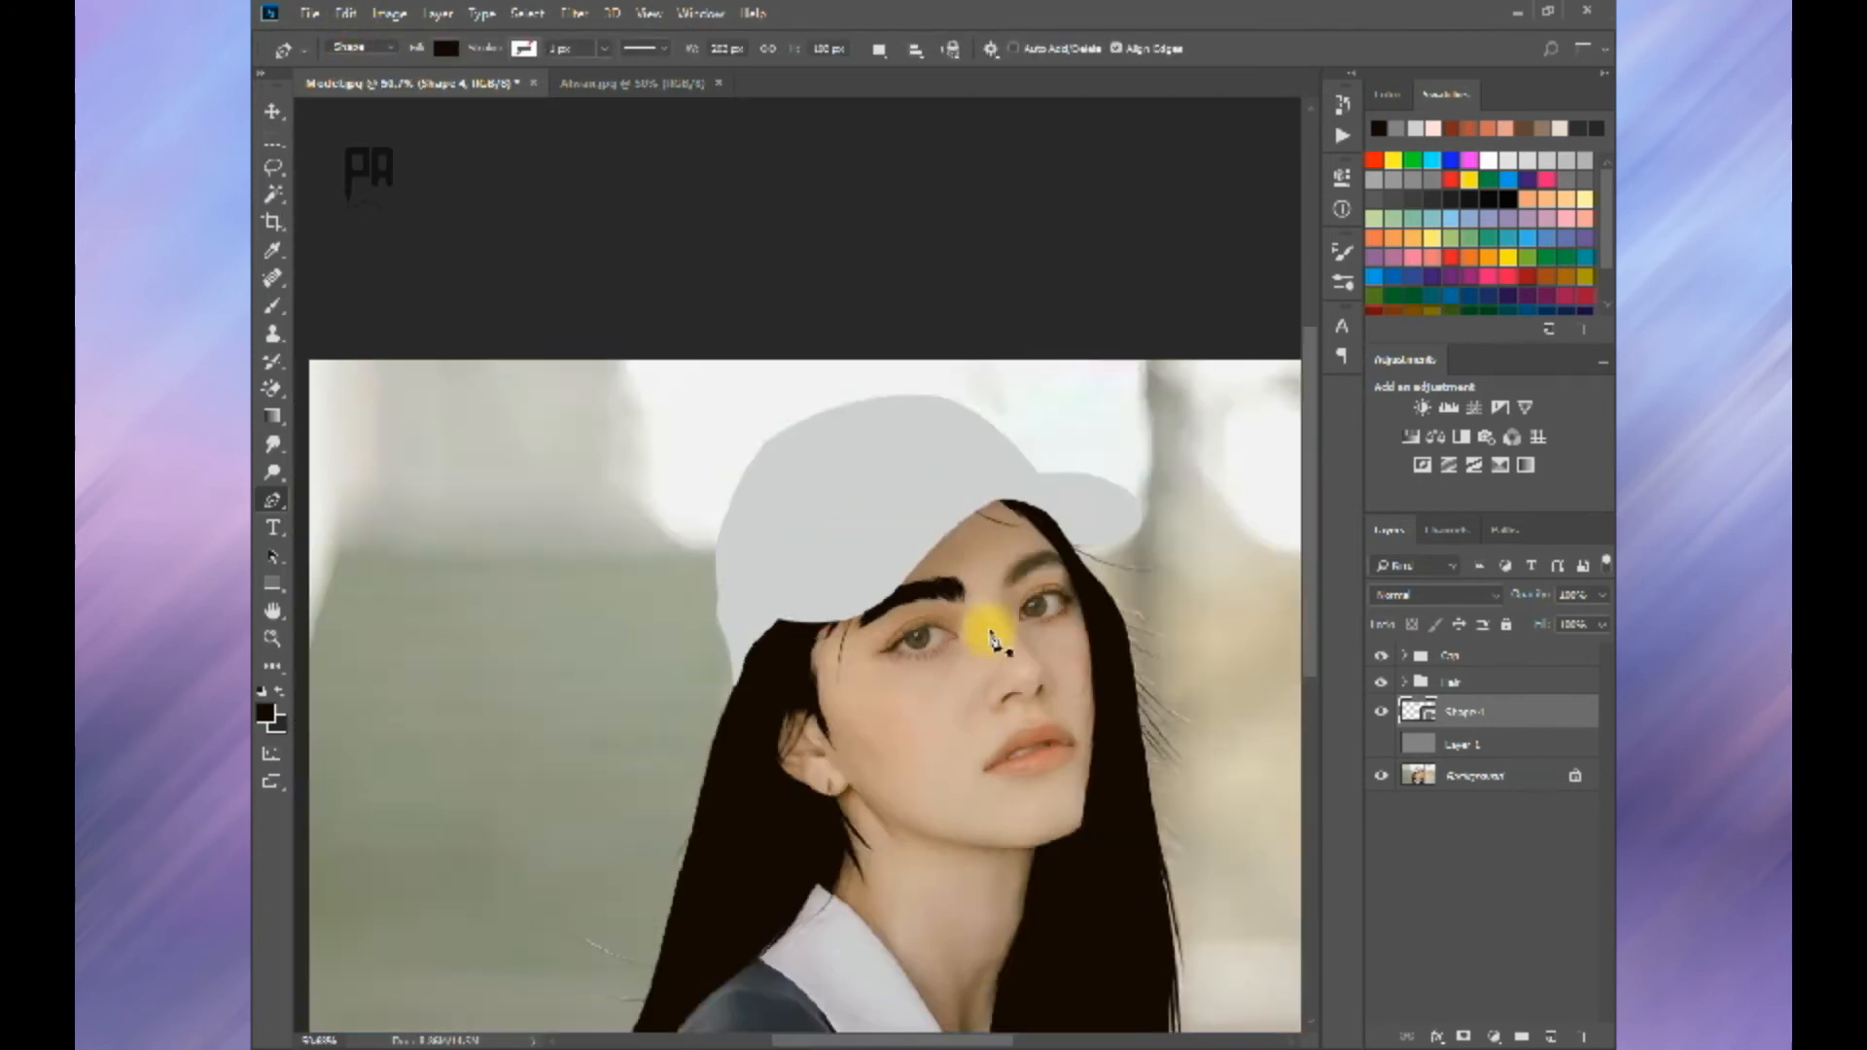
Step: Compare the near eyebrow shape with the photo by toggling the grey backdrop layer and the eyebrow layer
click(1381, 745)
scroll(801, 596, up, 6)
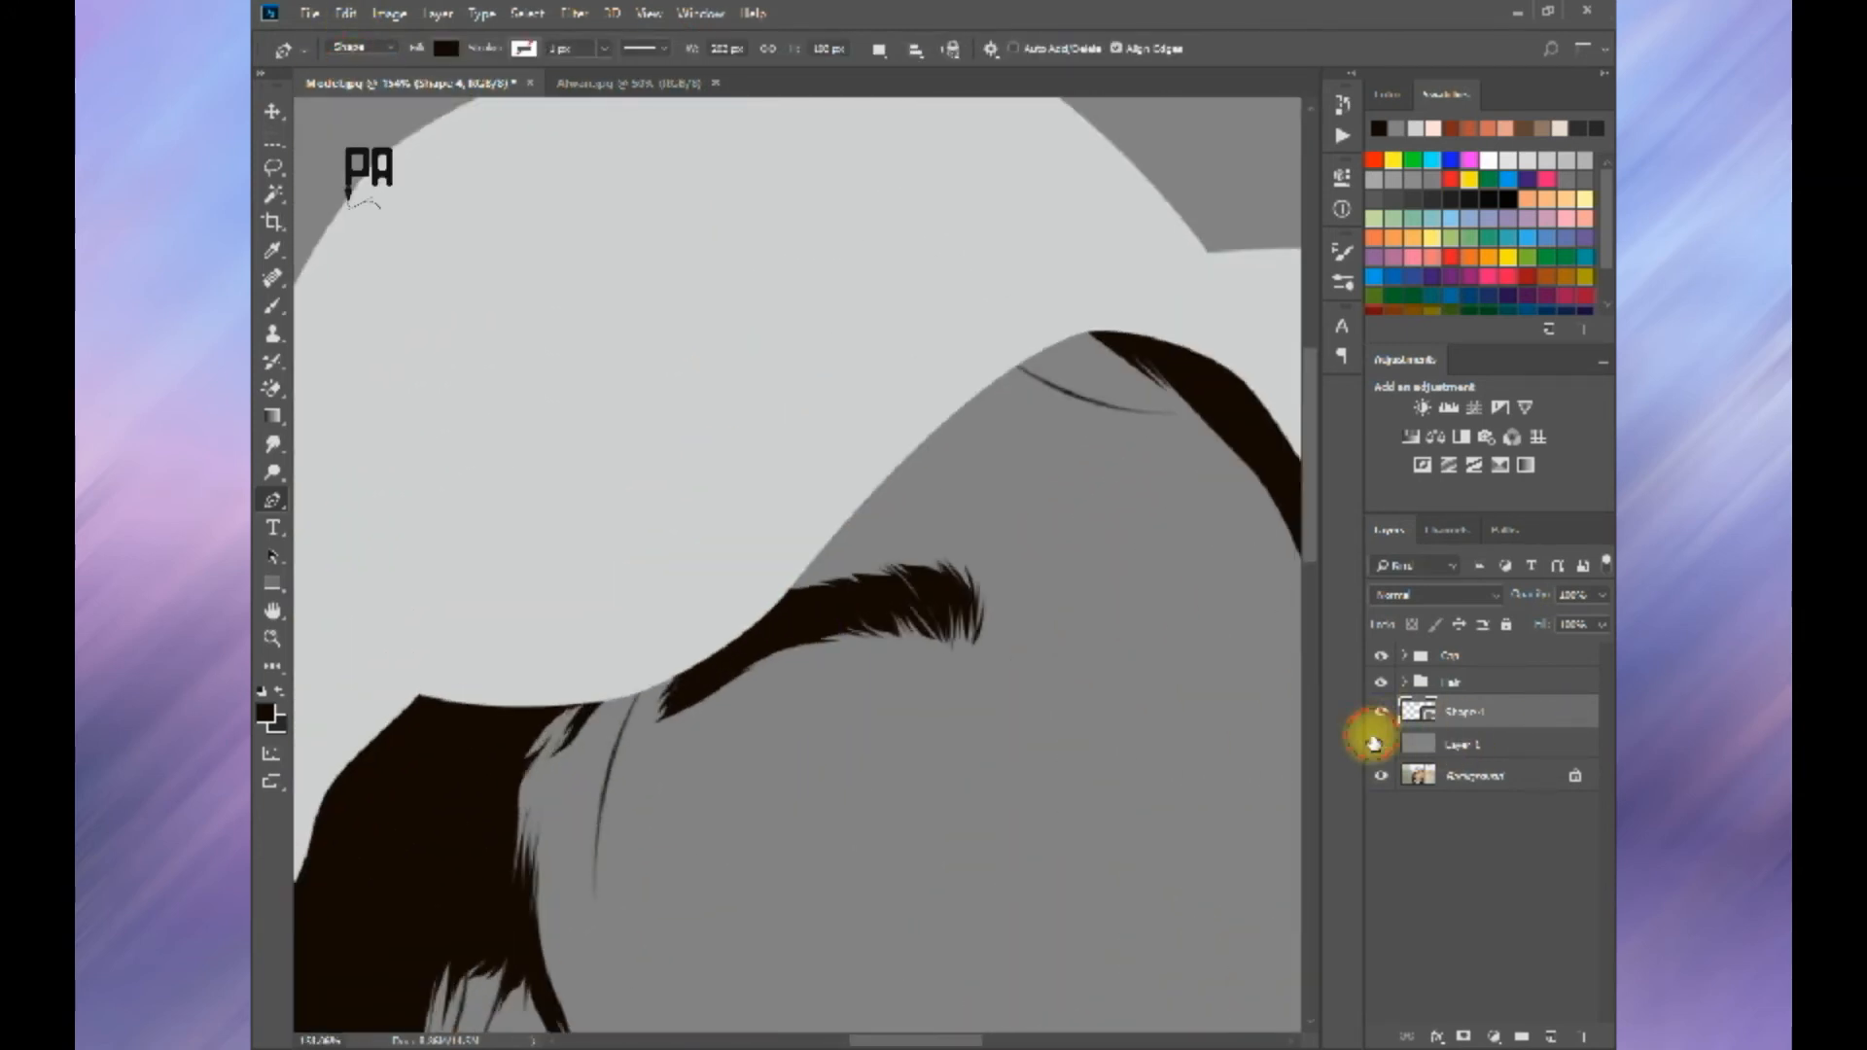
click(1381, 745)
click(1381, 711)
click(1381, 711)
click(1381, 708)
scroll(914, 654, up, 2)
key(space)
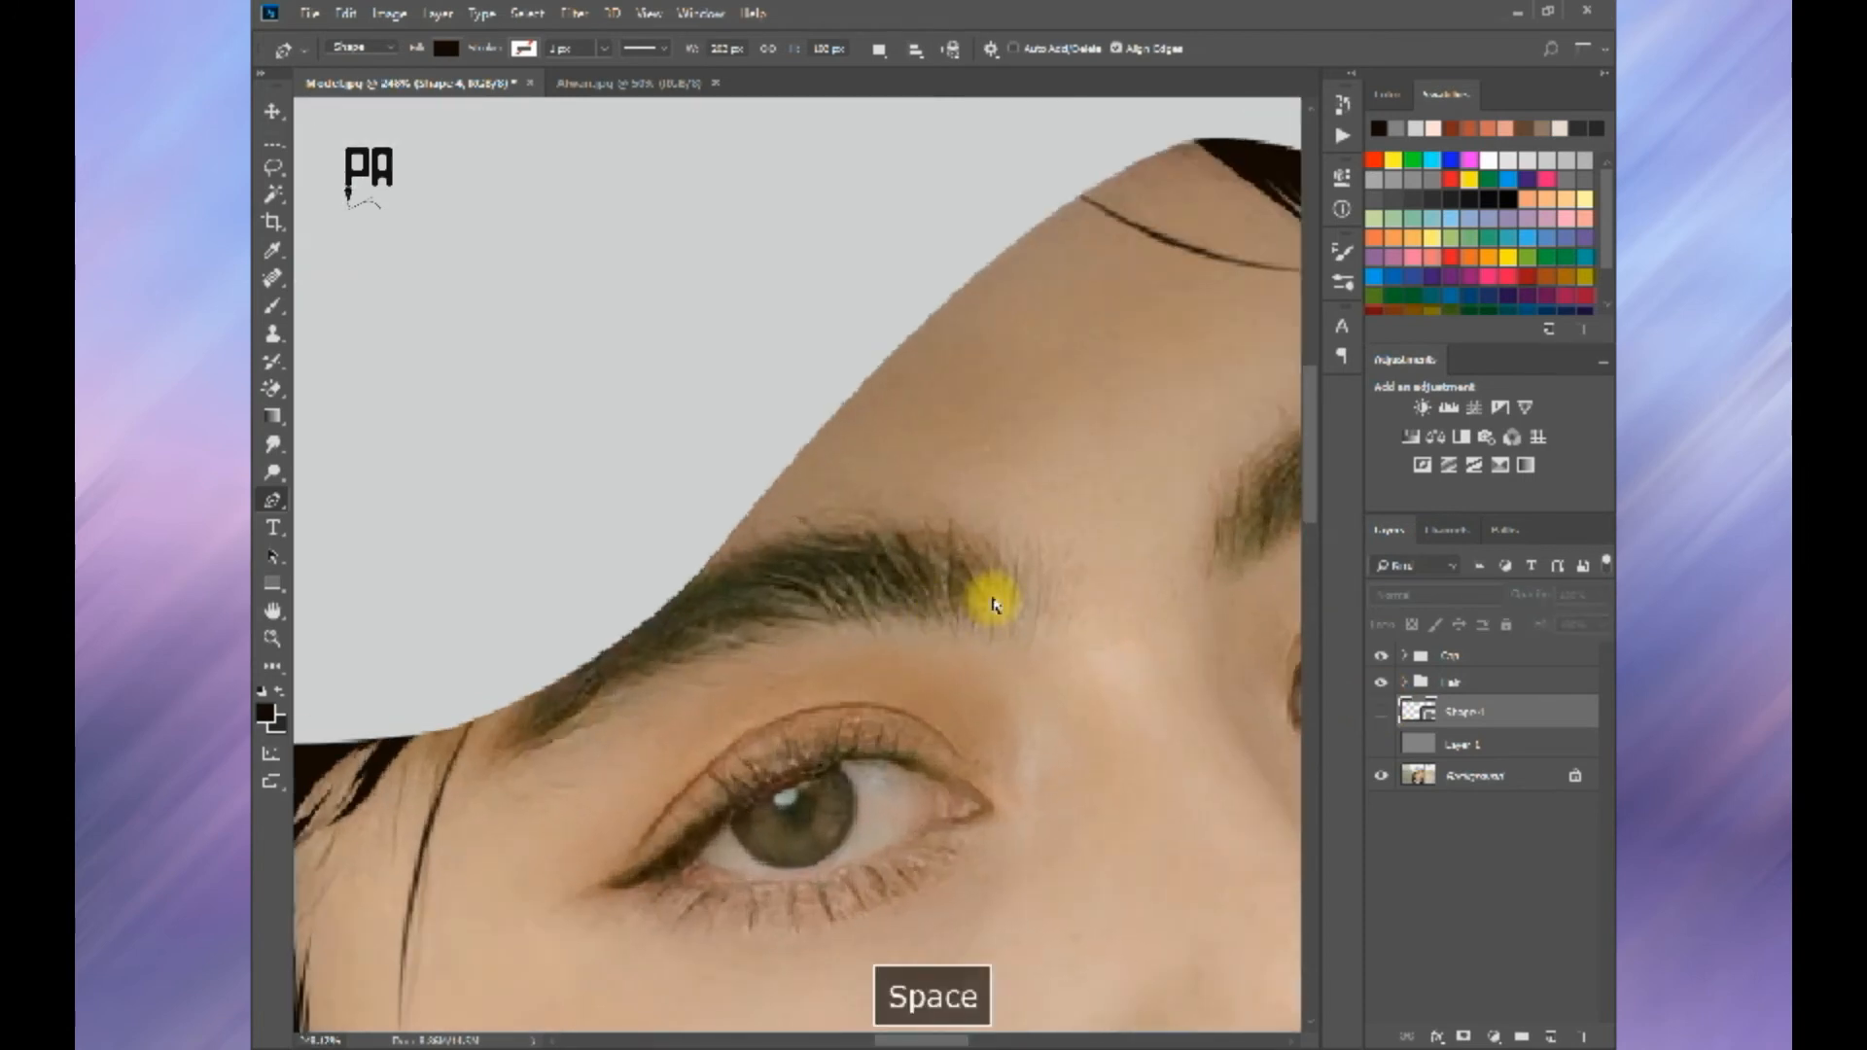
click(1382, 738)
click(1382, 737)
click(1373, 711)
Step: Free-transform the near eyebrow shape, reducing its height from the upper edge and nudging it slightly up
key(ctrl+t)
drag(759, 502, 767, 525)
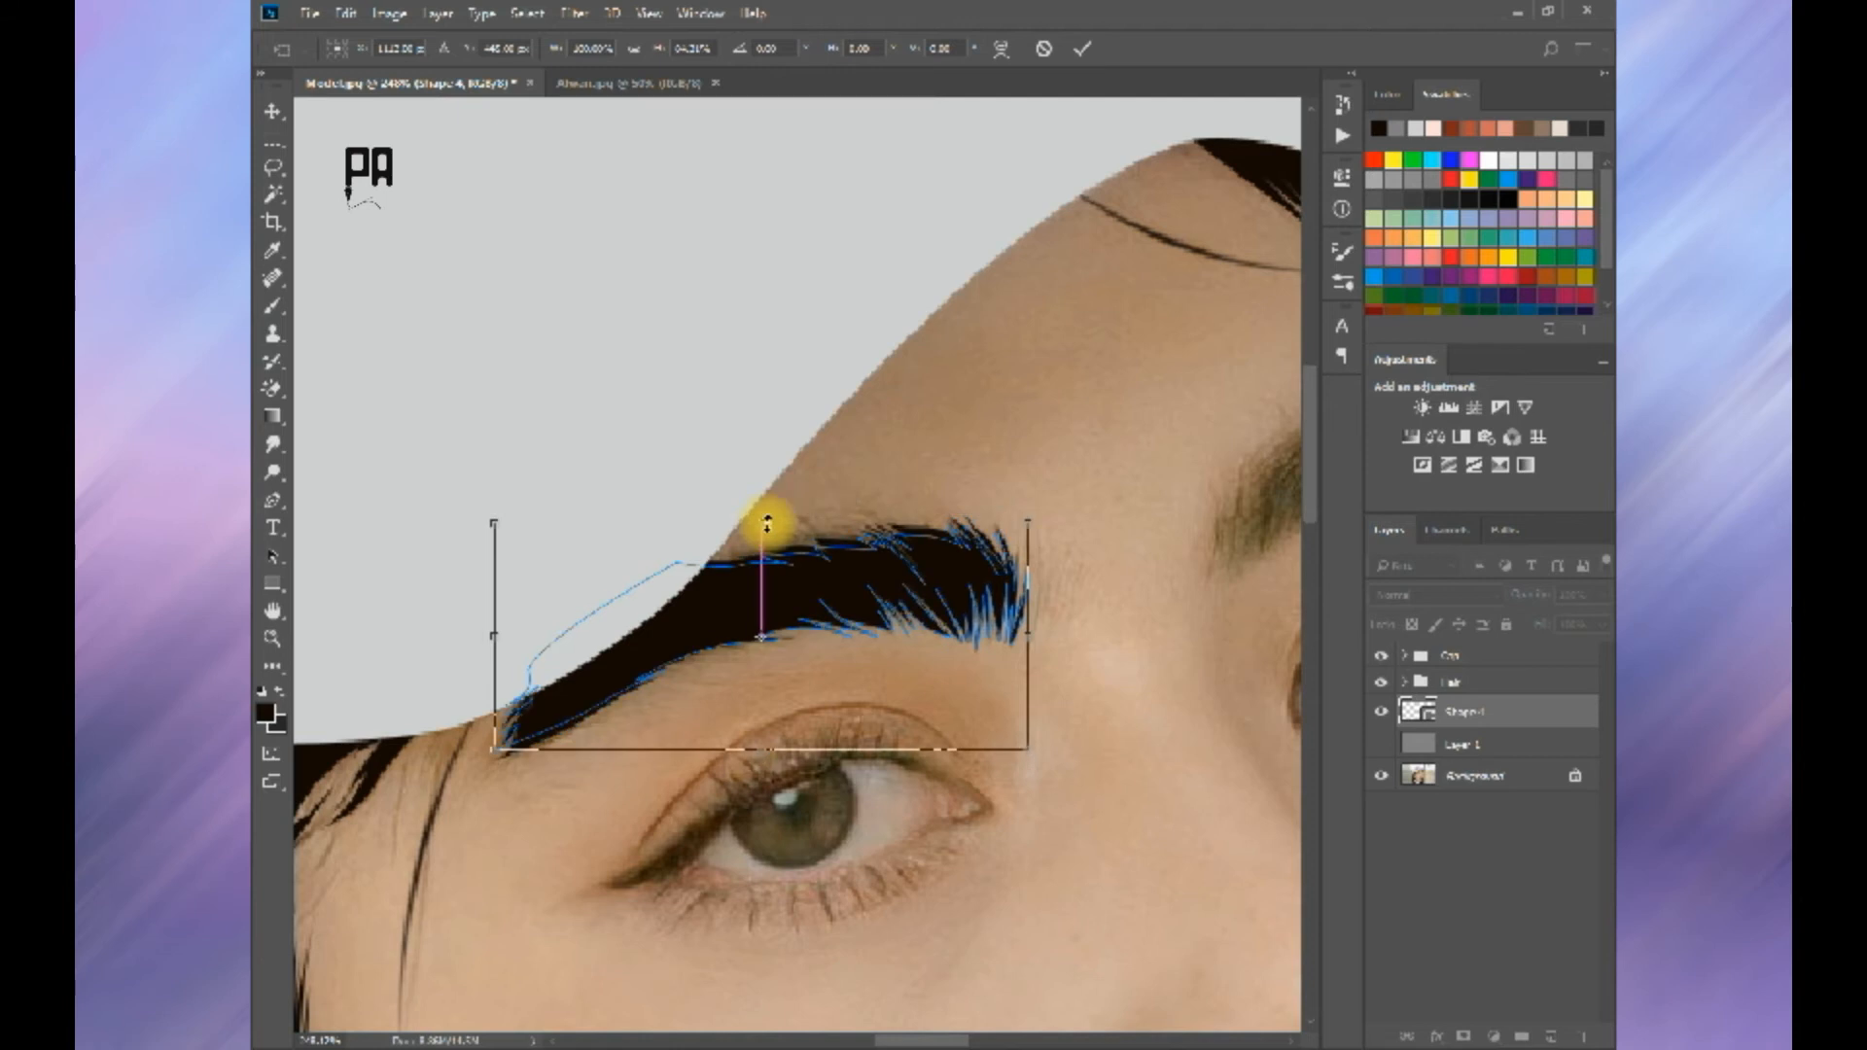
drag(872, 566, 872, 560)
key(Return)
scroll(867, 554, down, 5)
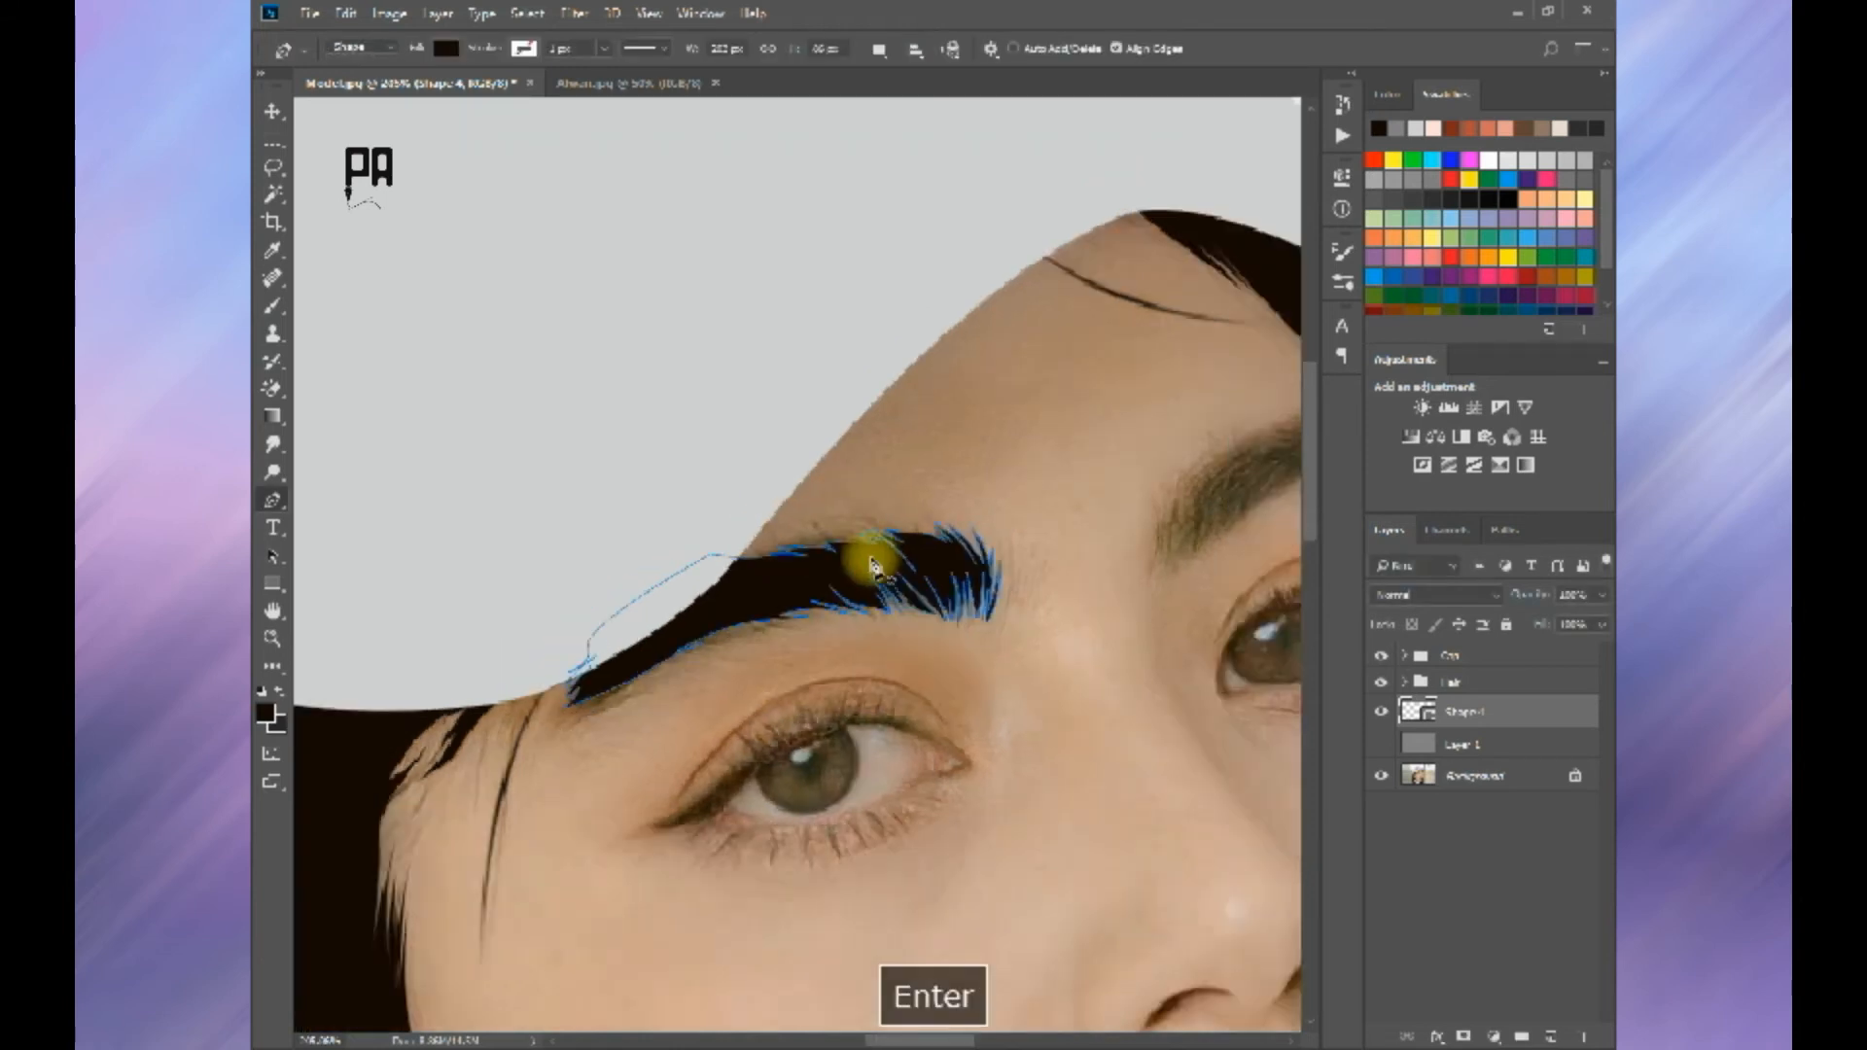
Step: Set the path operation to Combine Shapes on the eyebrow layer and start the far eyebrow's lower edge from its tail
key(space)
drag(912, 405, 895, 564)
scroll(895, 564, up, 5)
click(1517, 713)
click(882, 51)
click(934, 95)
scroll(945, 566, up, 1)
scroll(944, 573, up, 2)
click(998, 551)
click(956, 531)
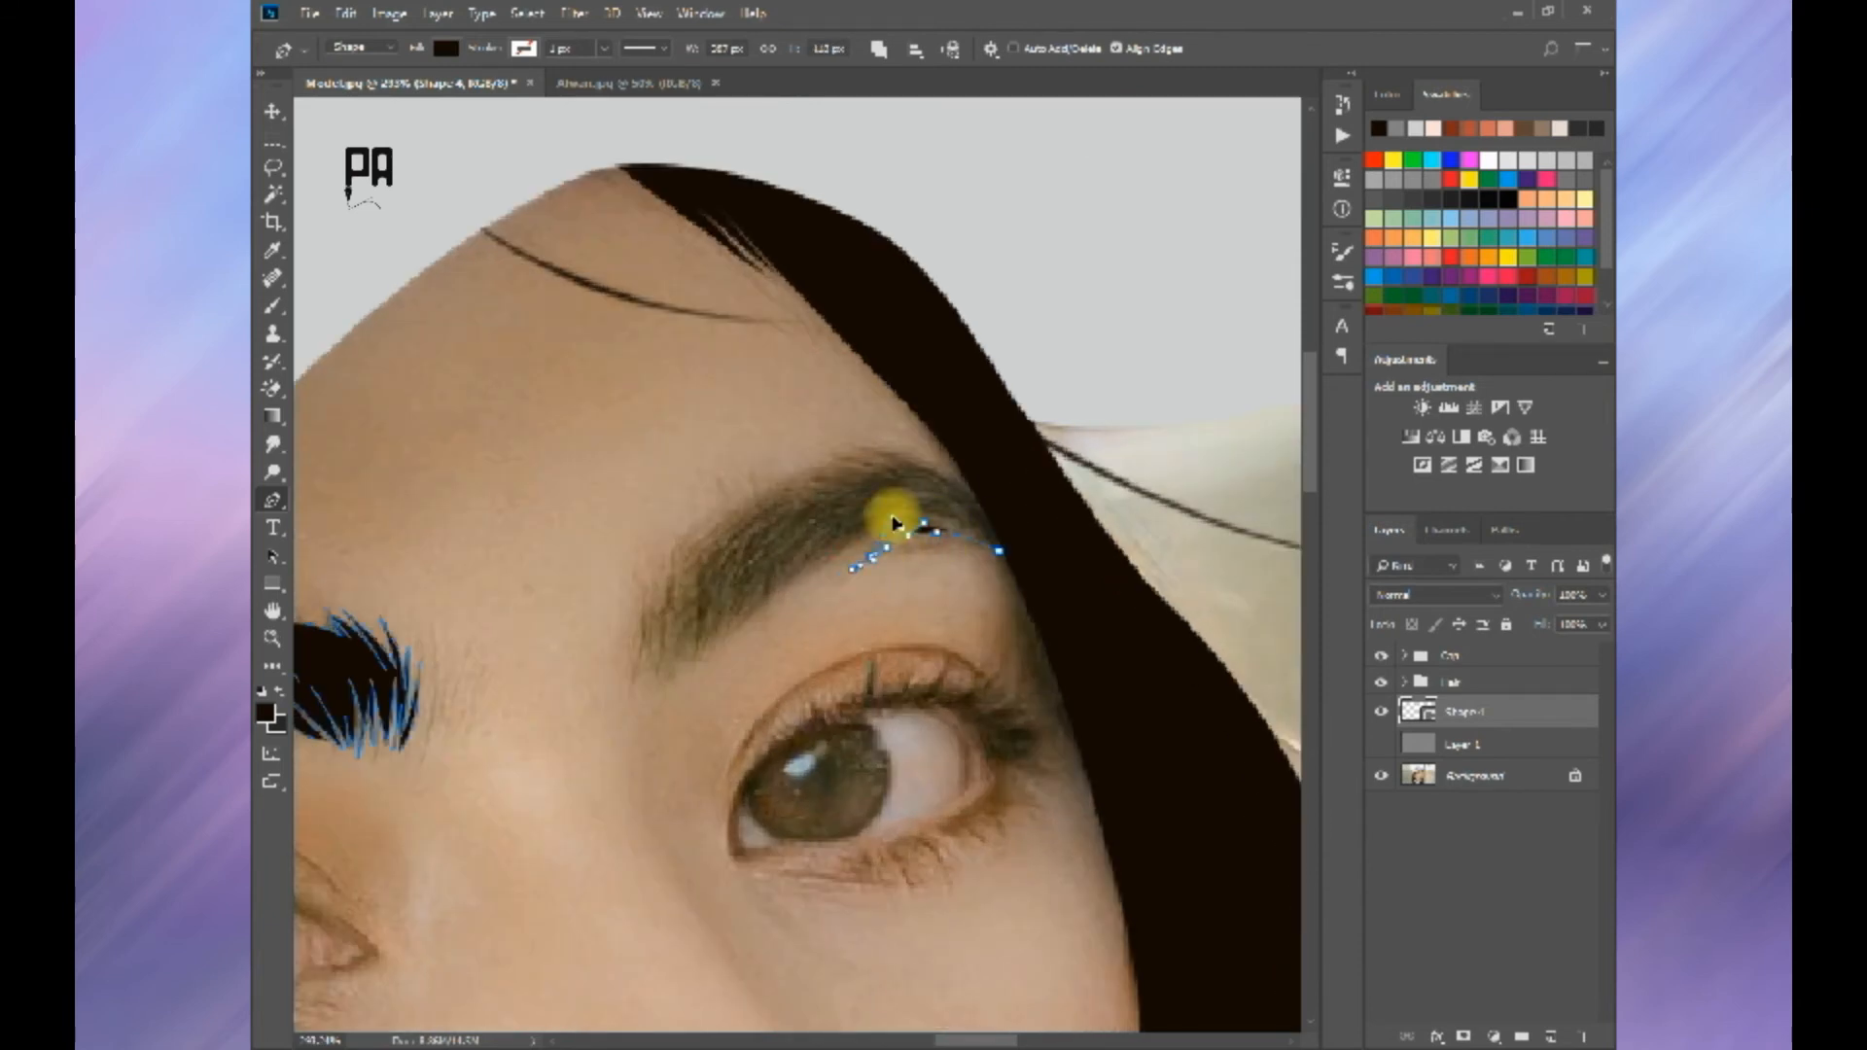
Step: Trace hair spikes along the far eyebrow's lower edge toward its inner end
drag(833, 542, 815, 563)
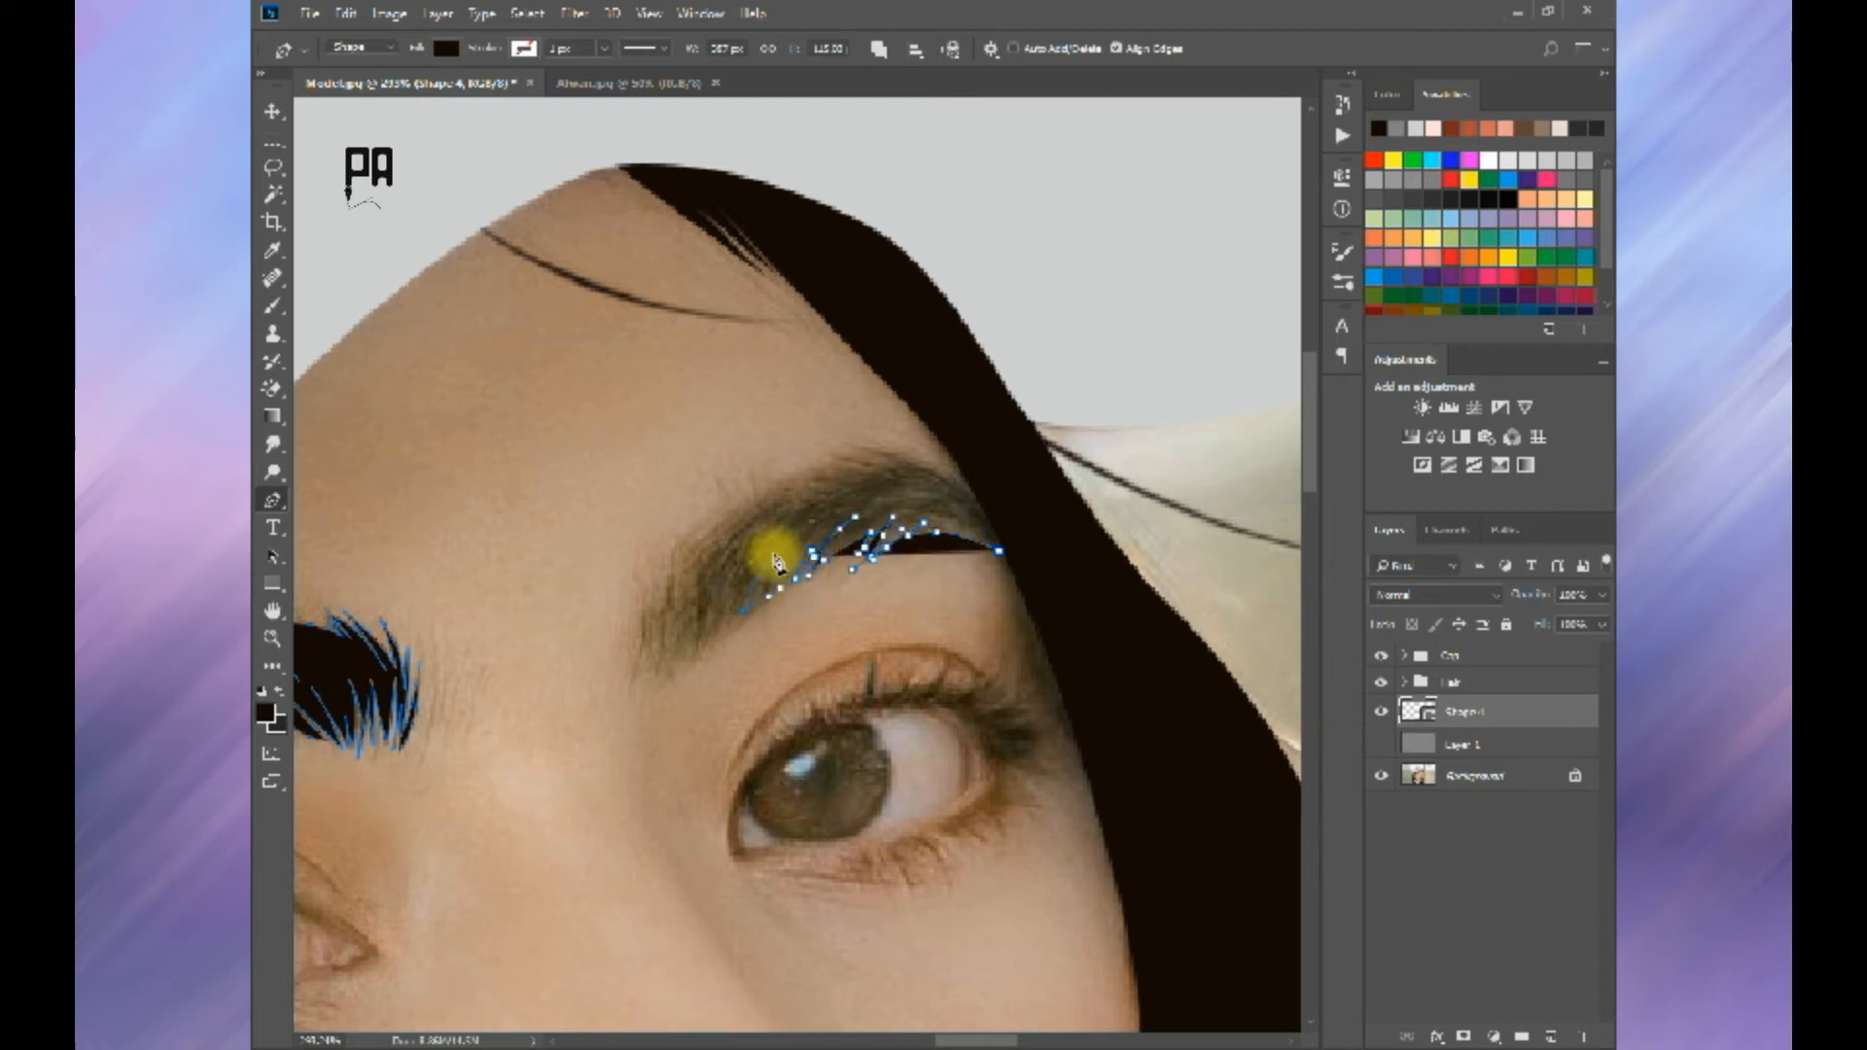
drag(739, 610, 736, 655)
click(720, 665)
key(ctrl+z)
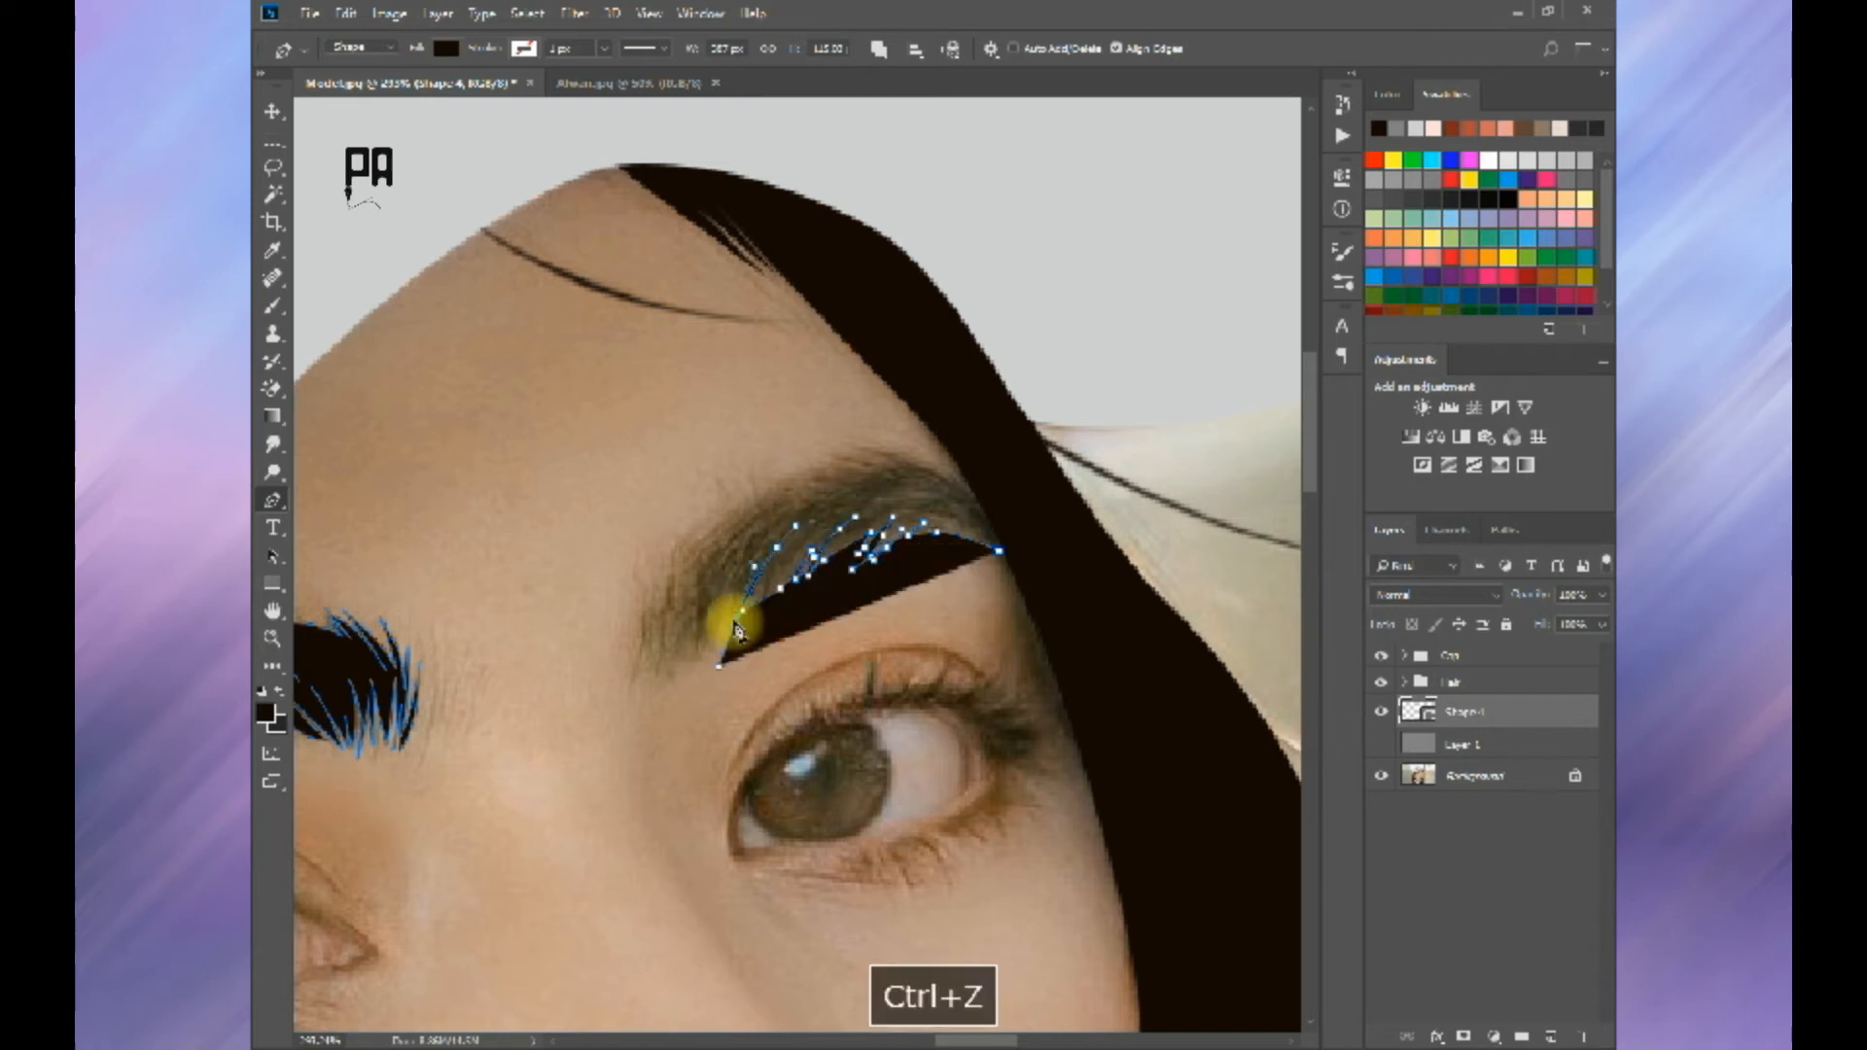
drag(737, 591, 679, 671)
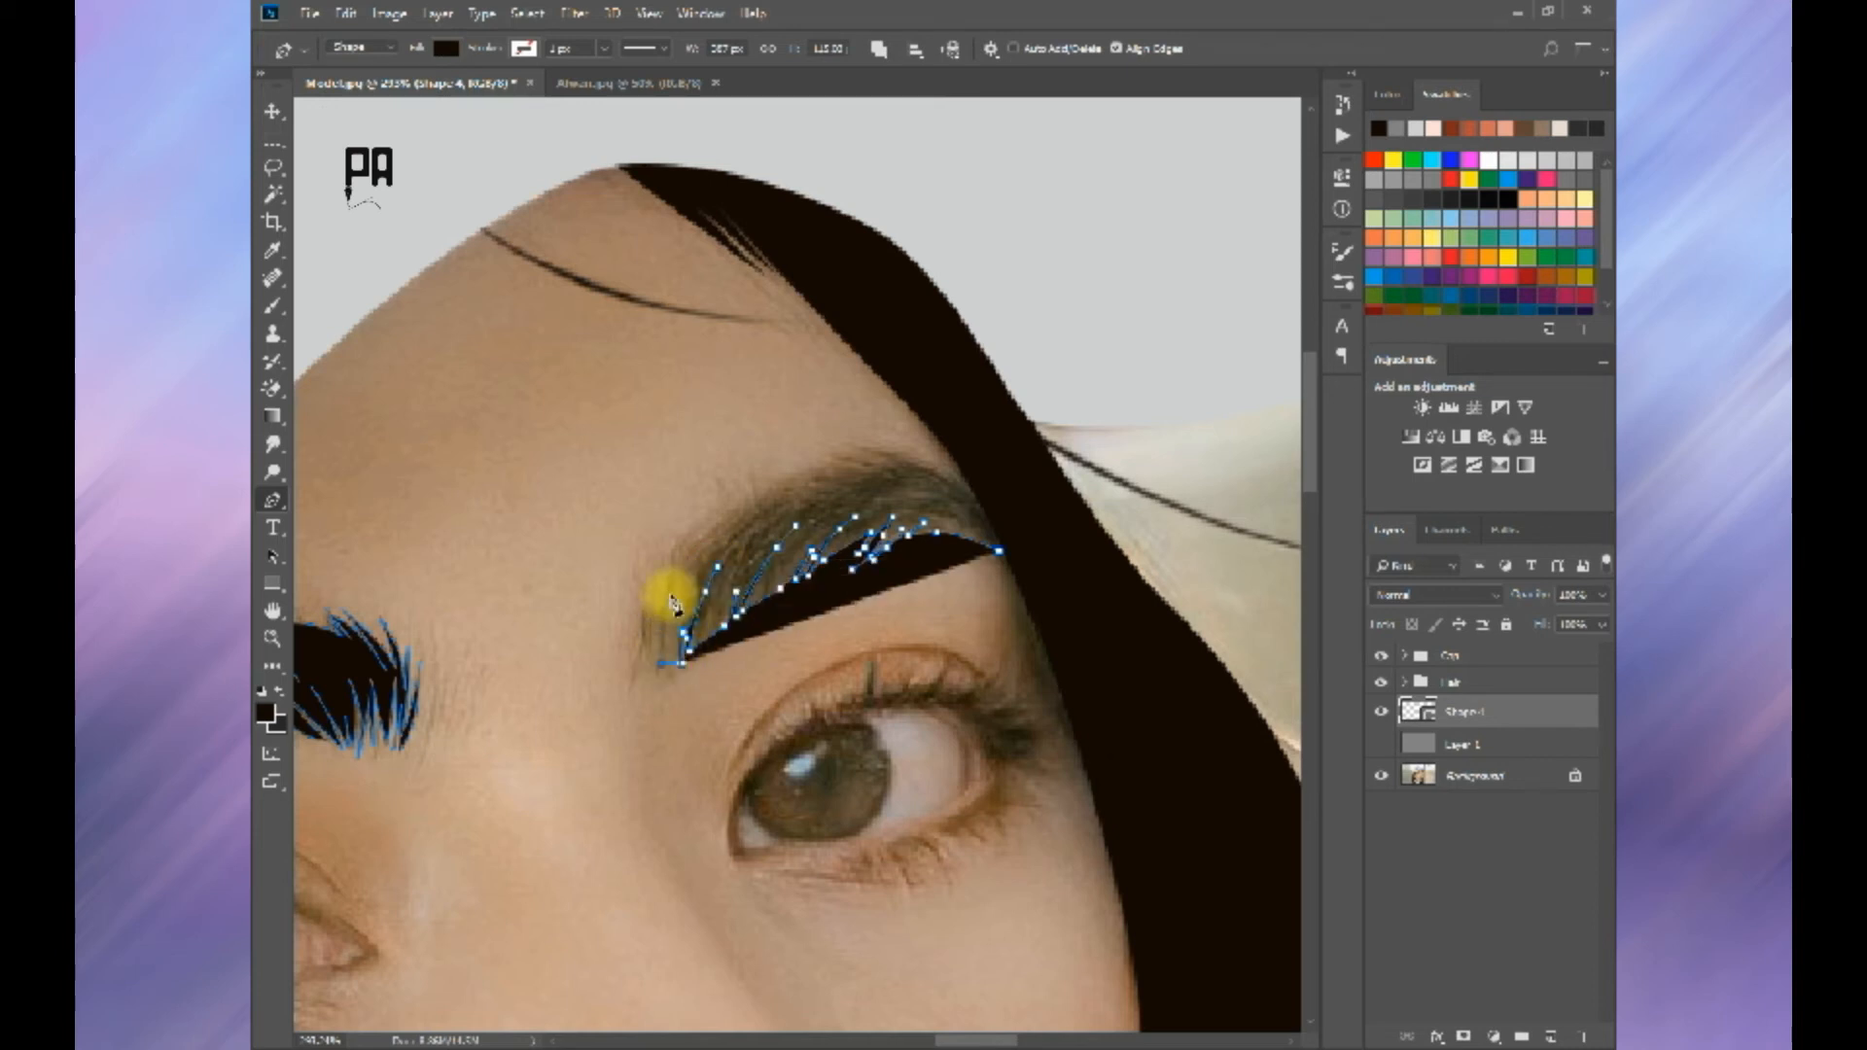
Step: Redo the last points and trace upright hair spikes at the far eyebrow's inner end
key(ctrl+z)
key(ctrl+alt+z)
key(ctrl+z)
drag(686, 611, 679, 574)
key(ctrl+alt+z)
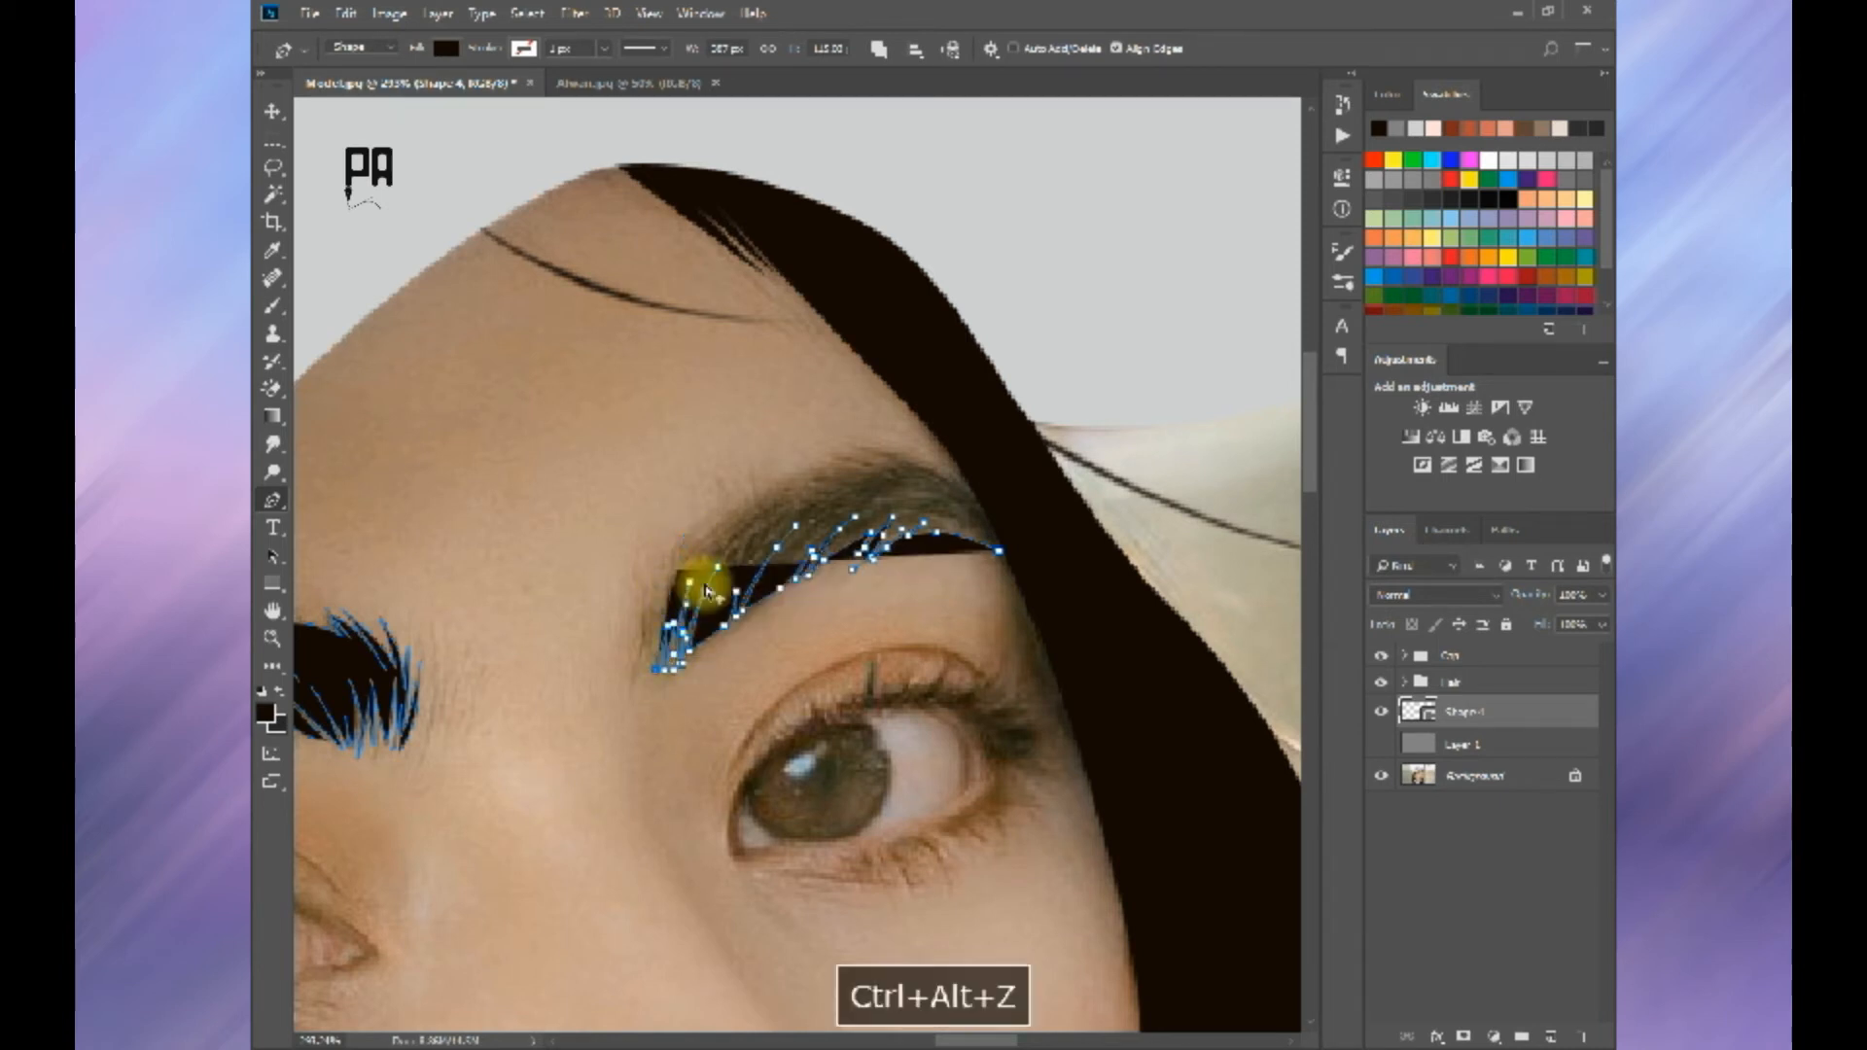
Step: Trace the far eyebrow's upper edge with short spikes up to the hair and finish its shape
mouse_move(657, 673)
mouse_down()
mouse_move(662, 642)
mouse_move(646, 675)
mouse_up()
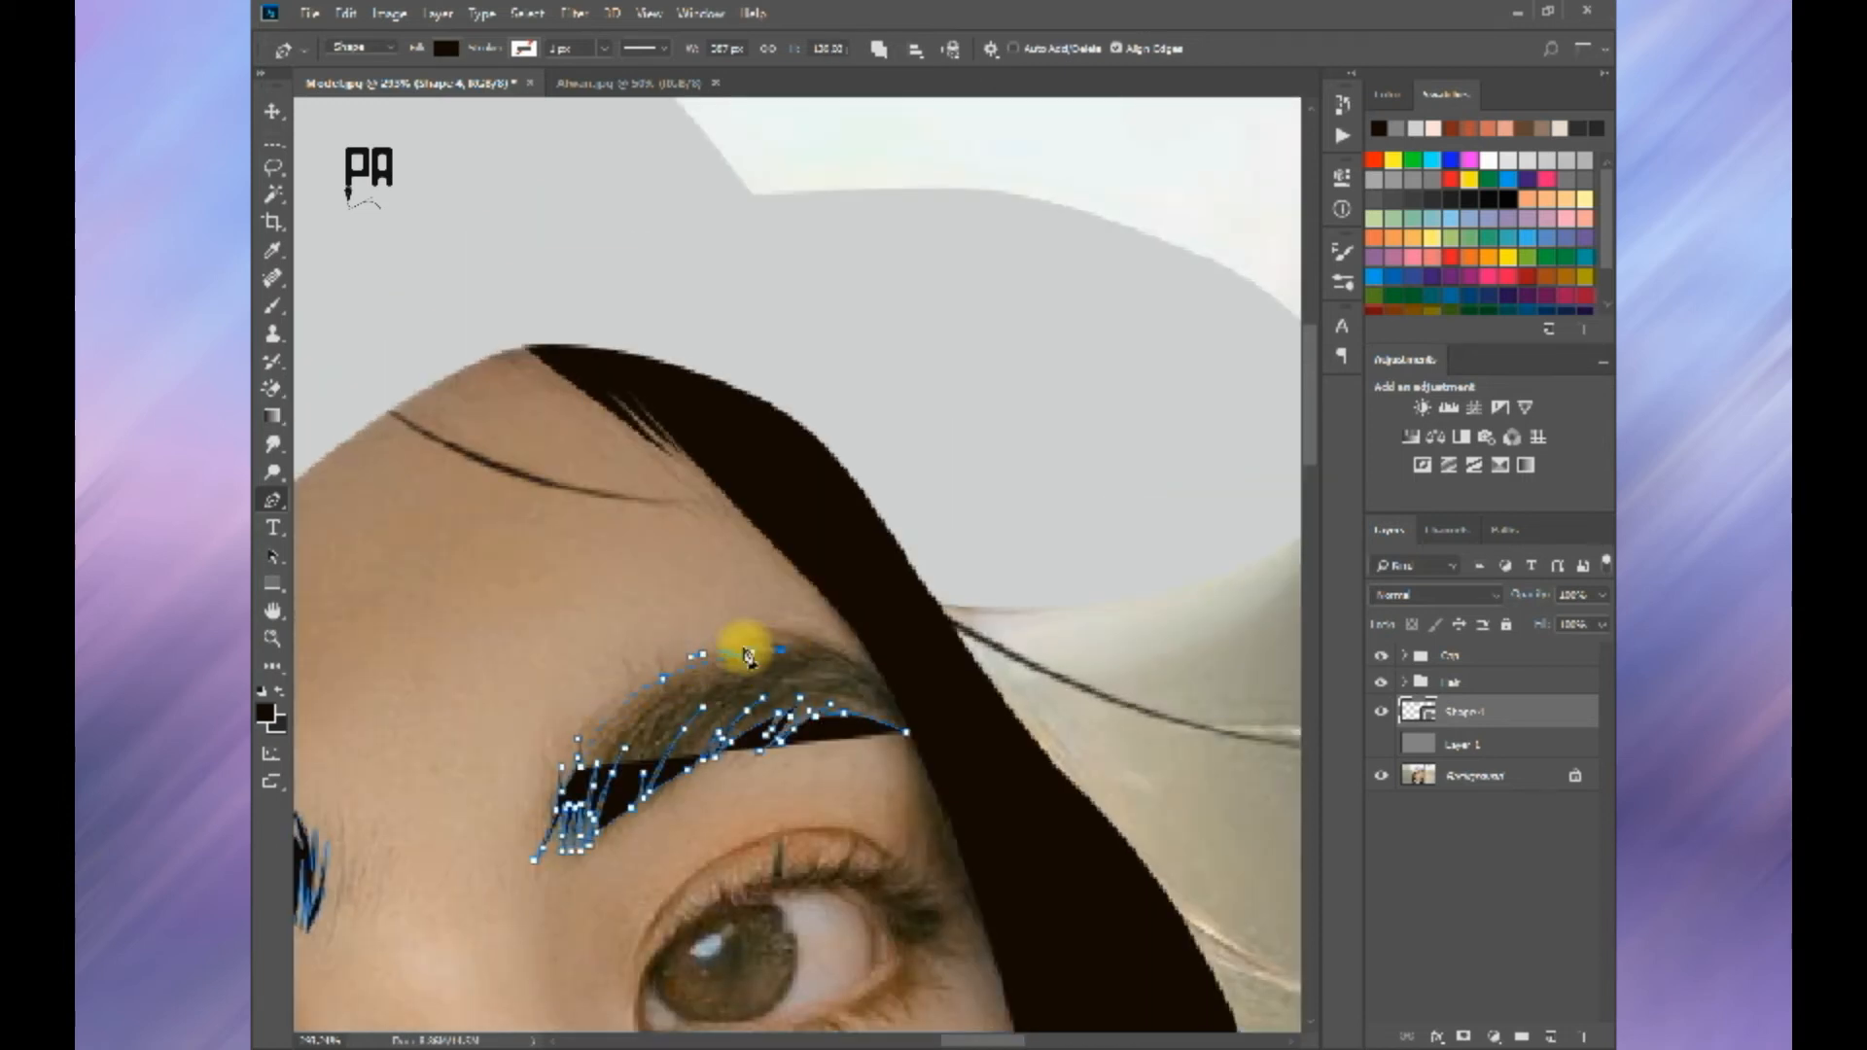
drag(787, 649, 807, 650)
click(877, 671)
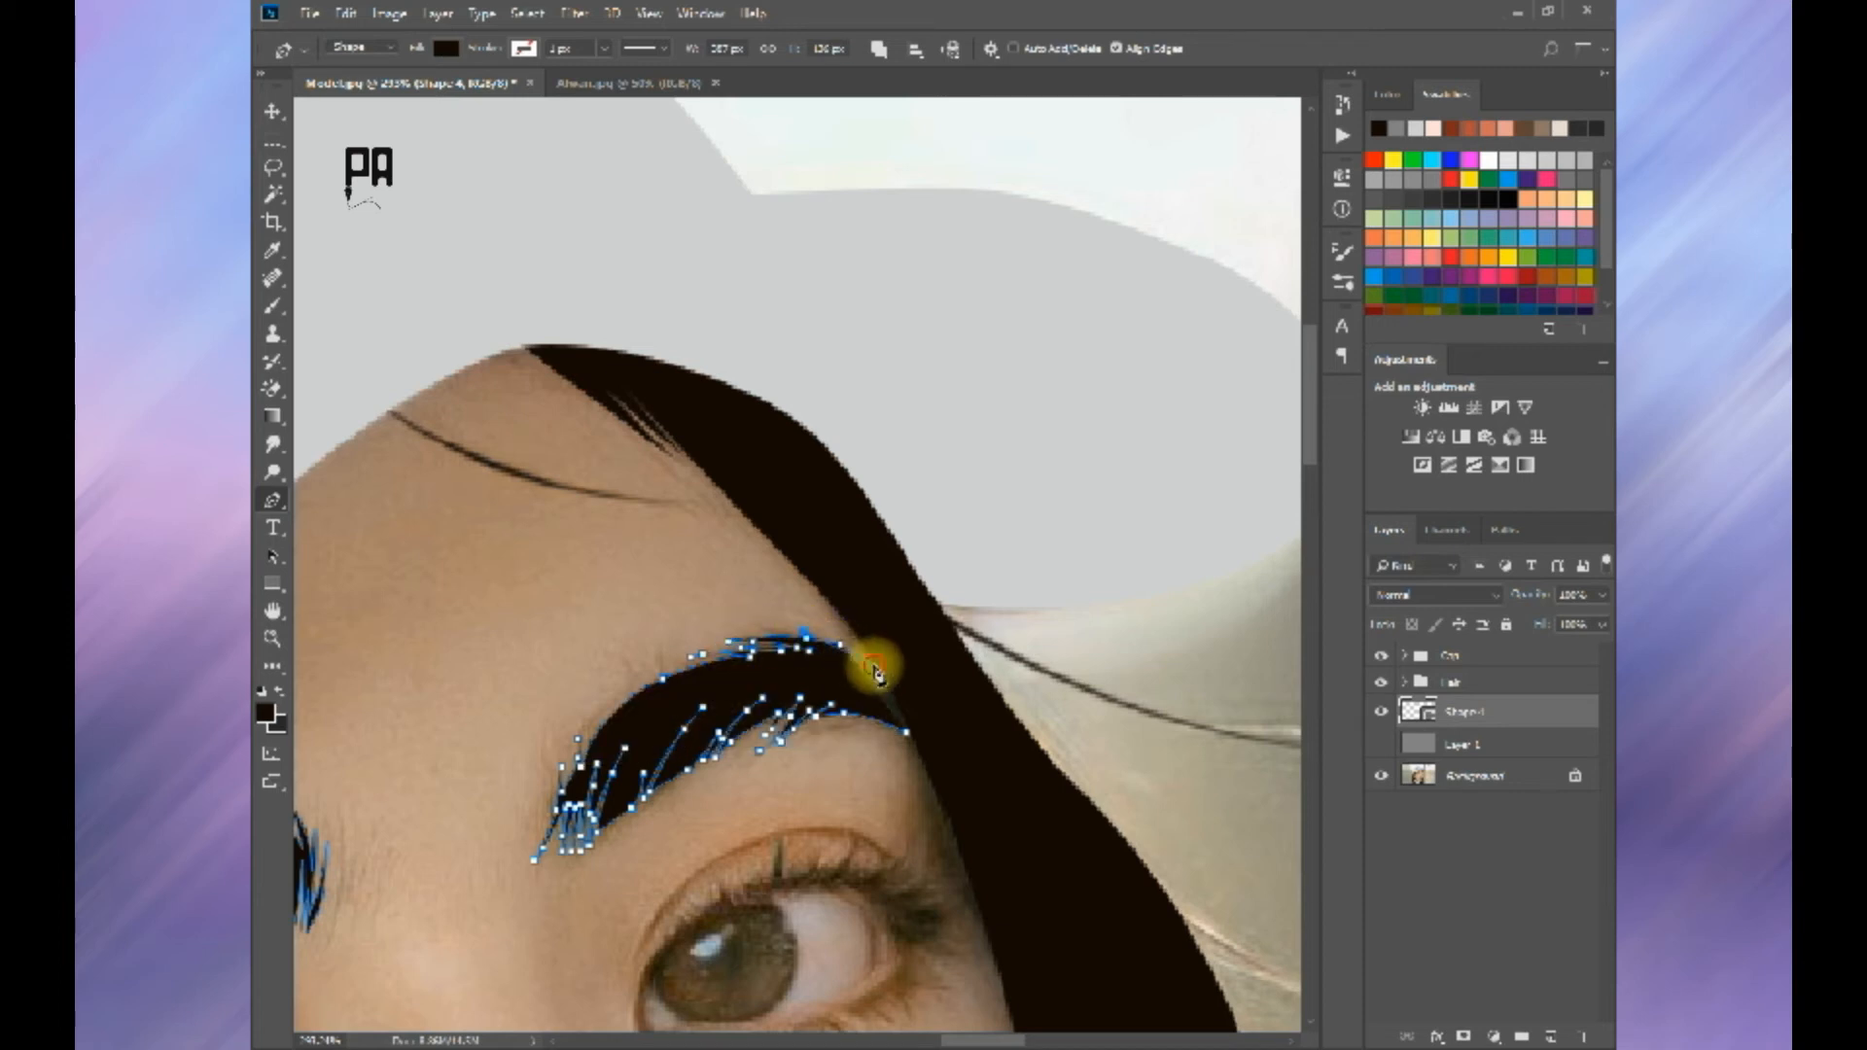
key(Return)
scroll(915, 737, down, 5)
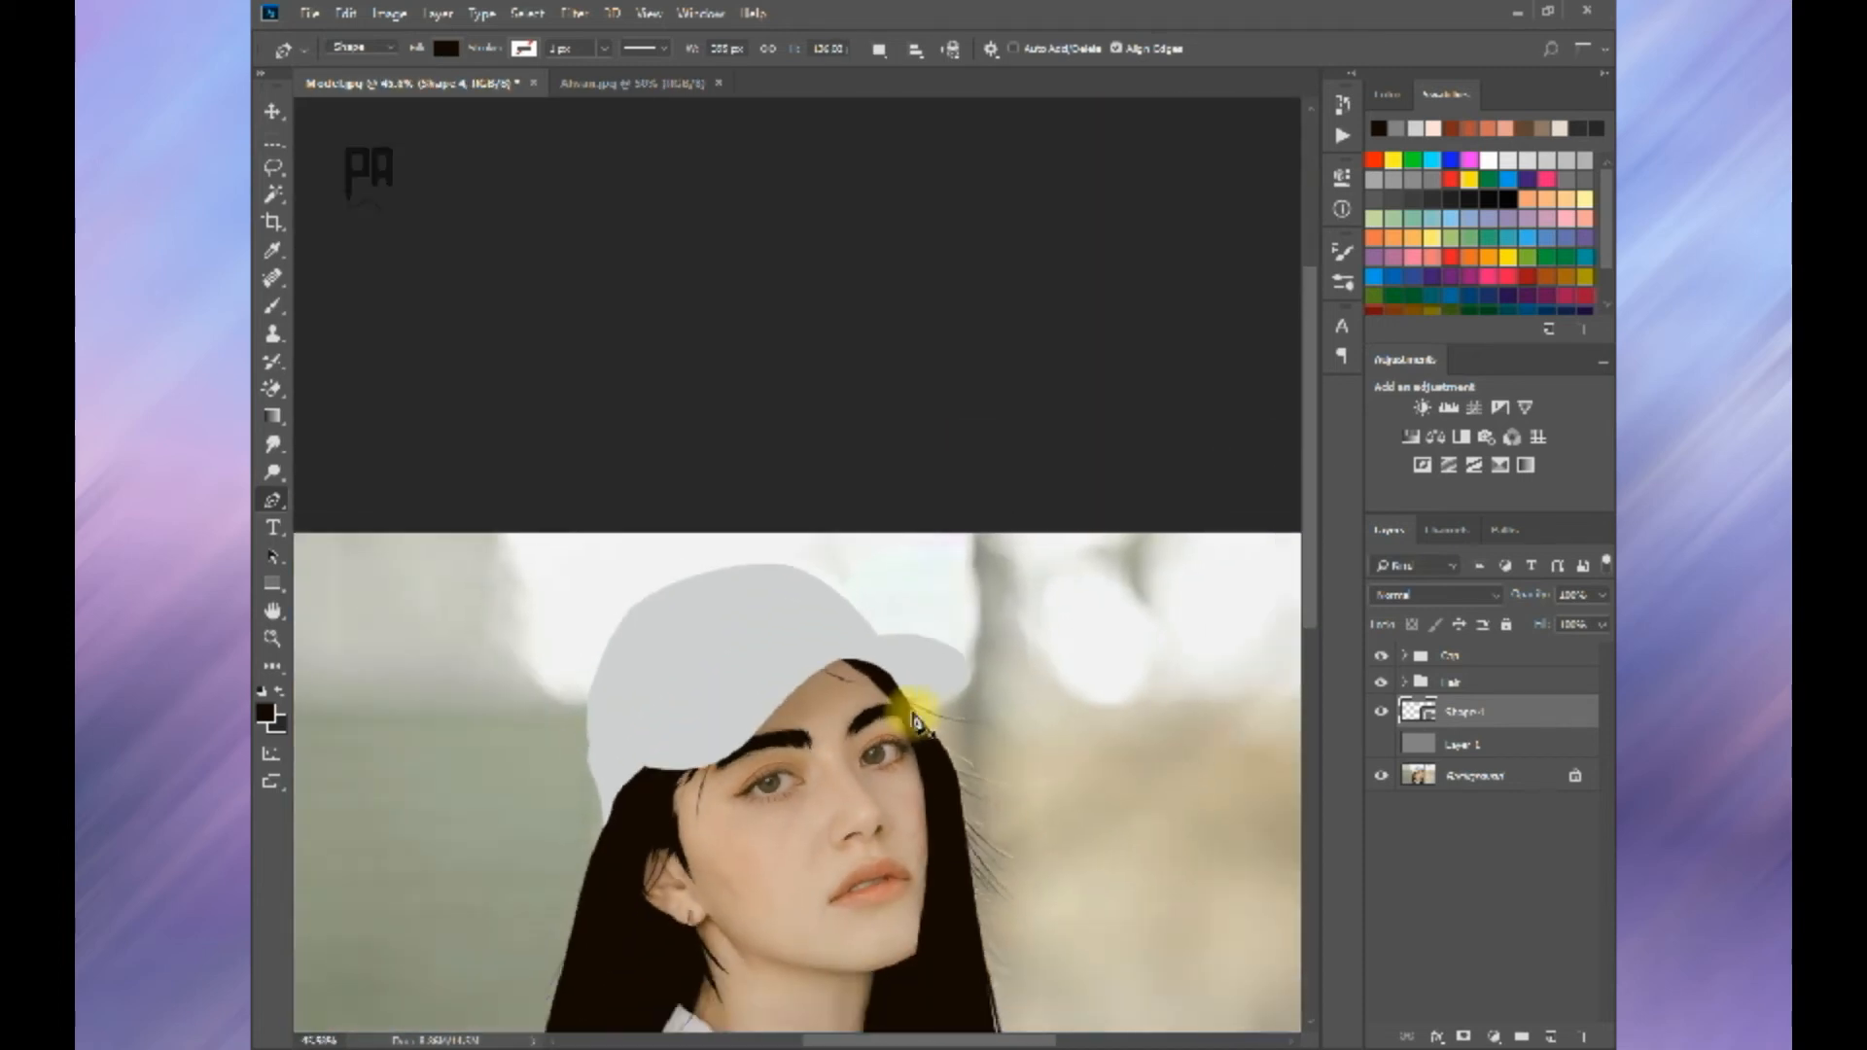
Step: Check both eyebrow shapes against the grey backdrop layer by showing and hiding it
click(1381, 744)
scroll(872, 509, up, 5)
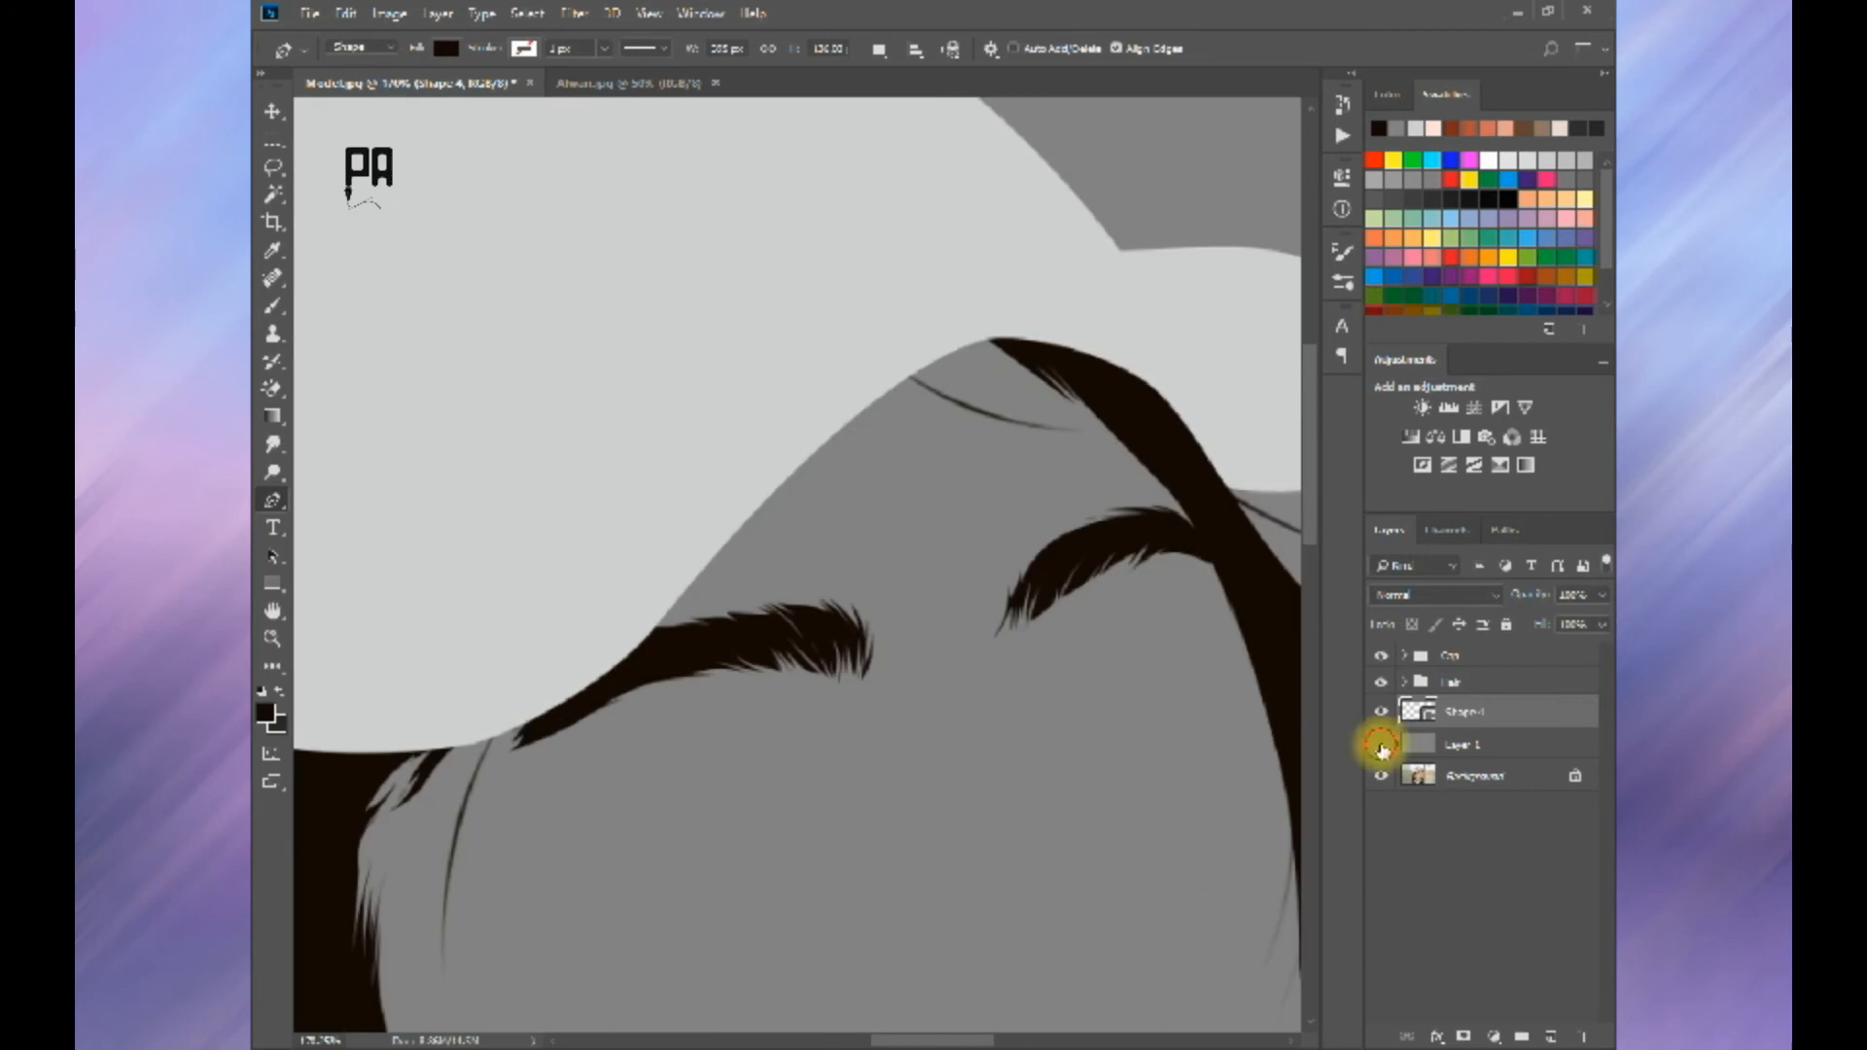
click(1381, 745)
Step: Add one thin tapered eyebrow hair as a separate closed shape and merge it with the eyebrow shape layer
scroll(880, 623, up, 3)
key(space)
click(896, 570)
drag(873, 726, 848, 776)
click(895, 571)
key(Return)
scroll(973, 535, down, 5)
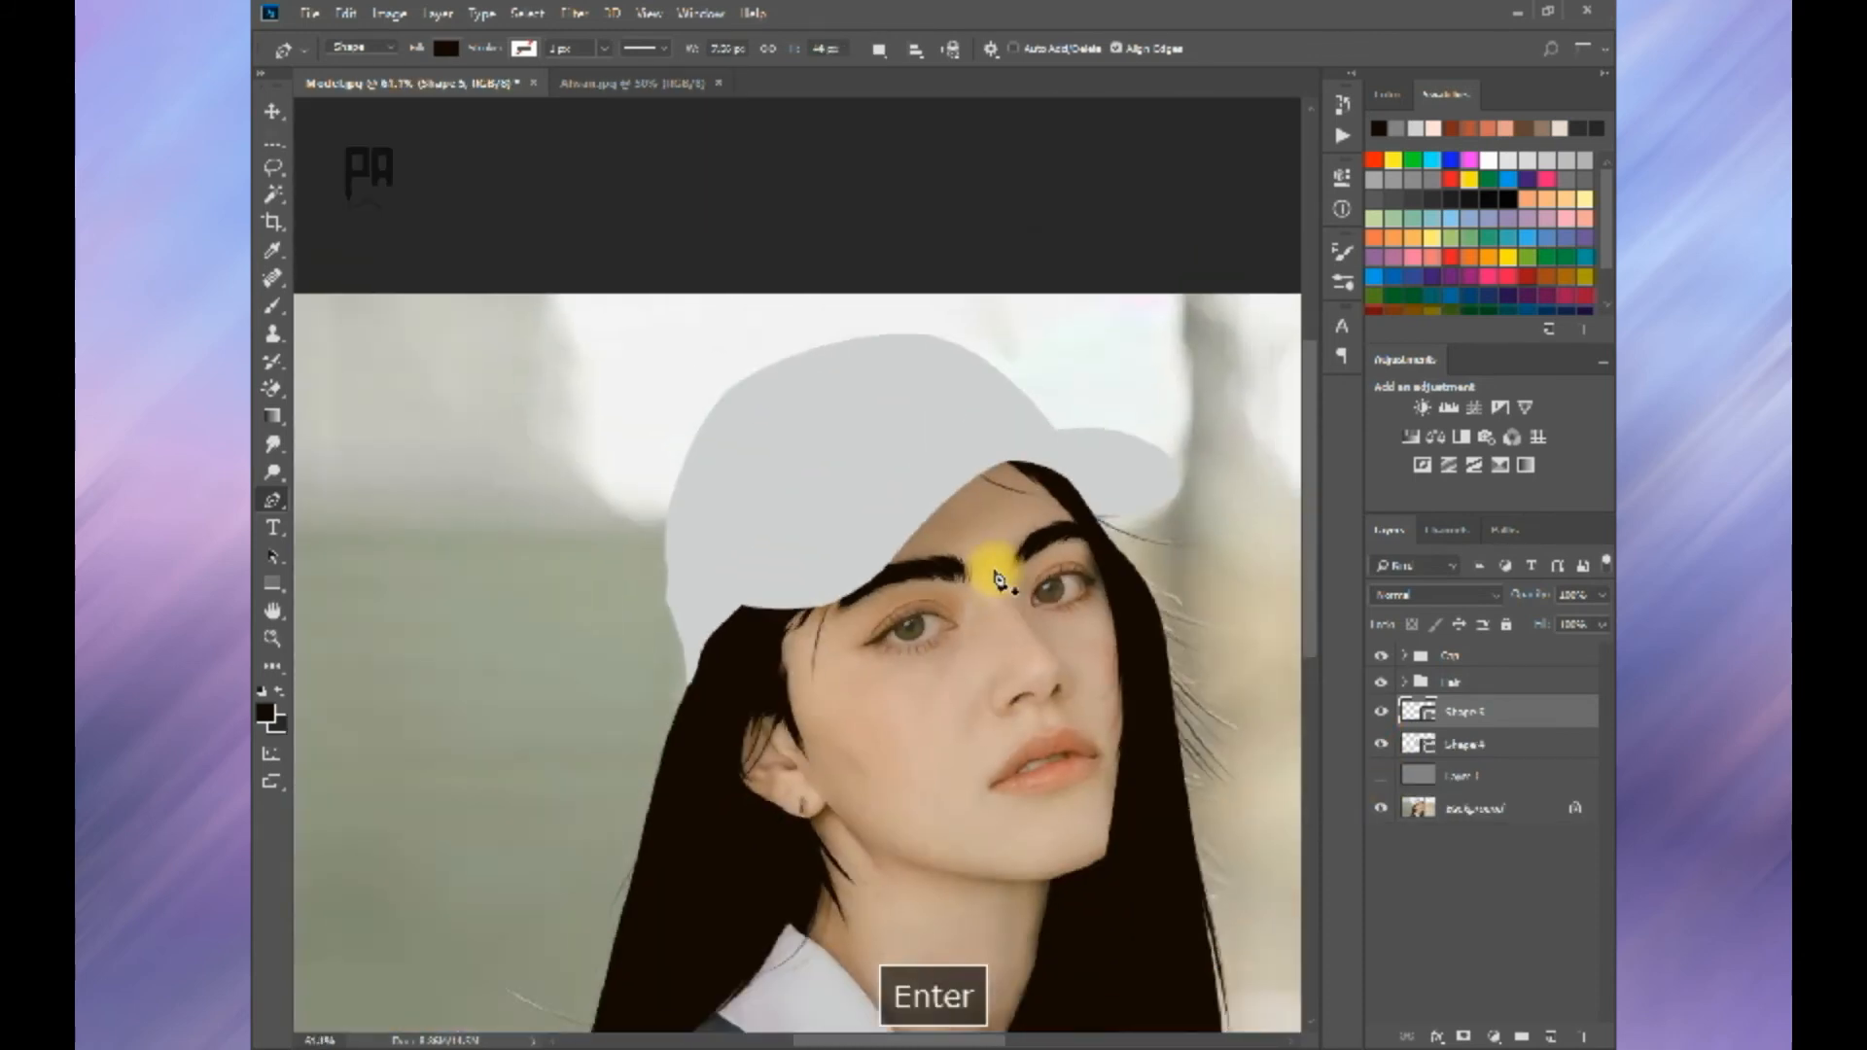
shift+click(1450, 744)
key(ctrl+e)
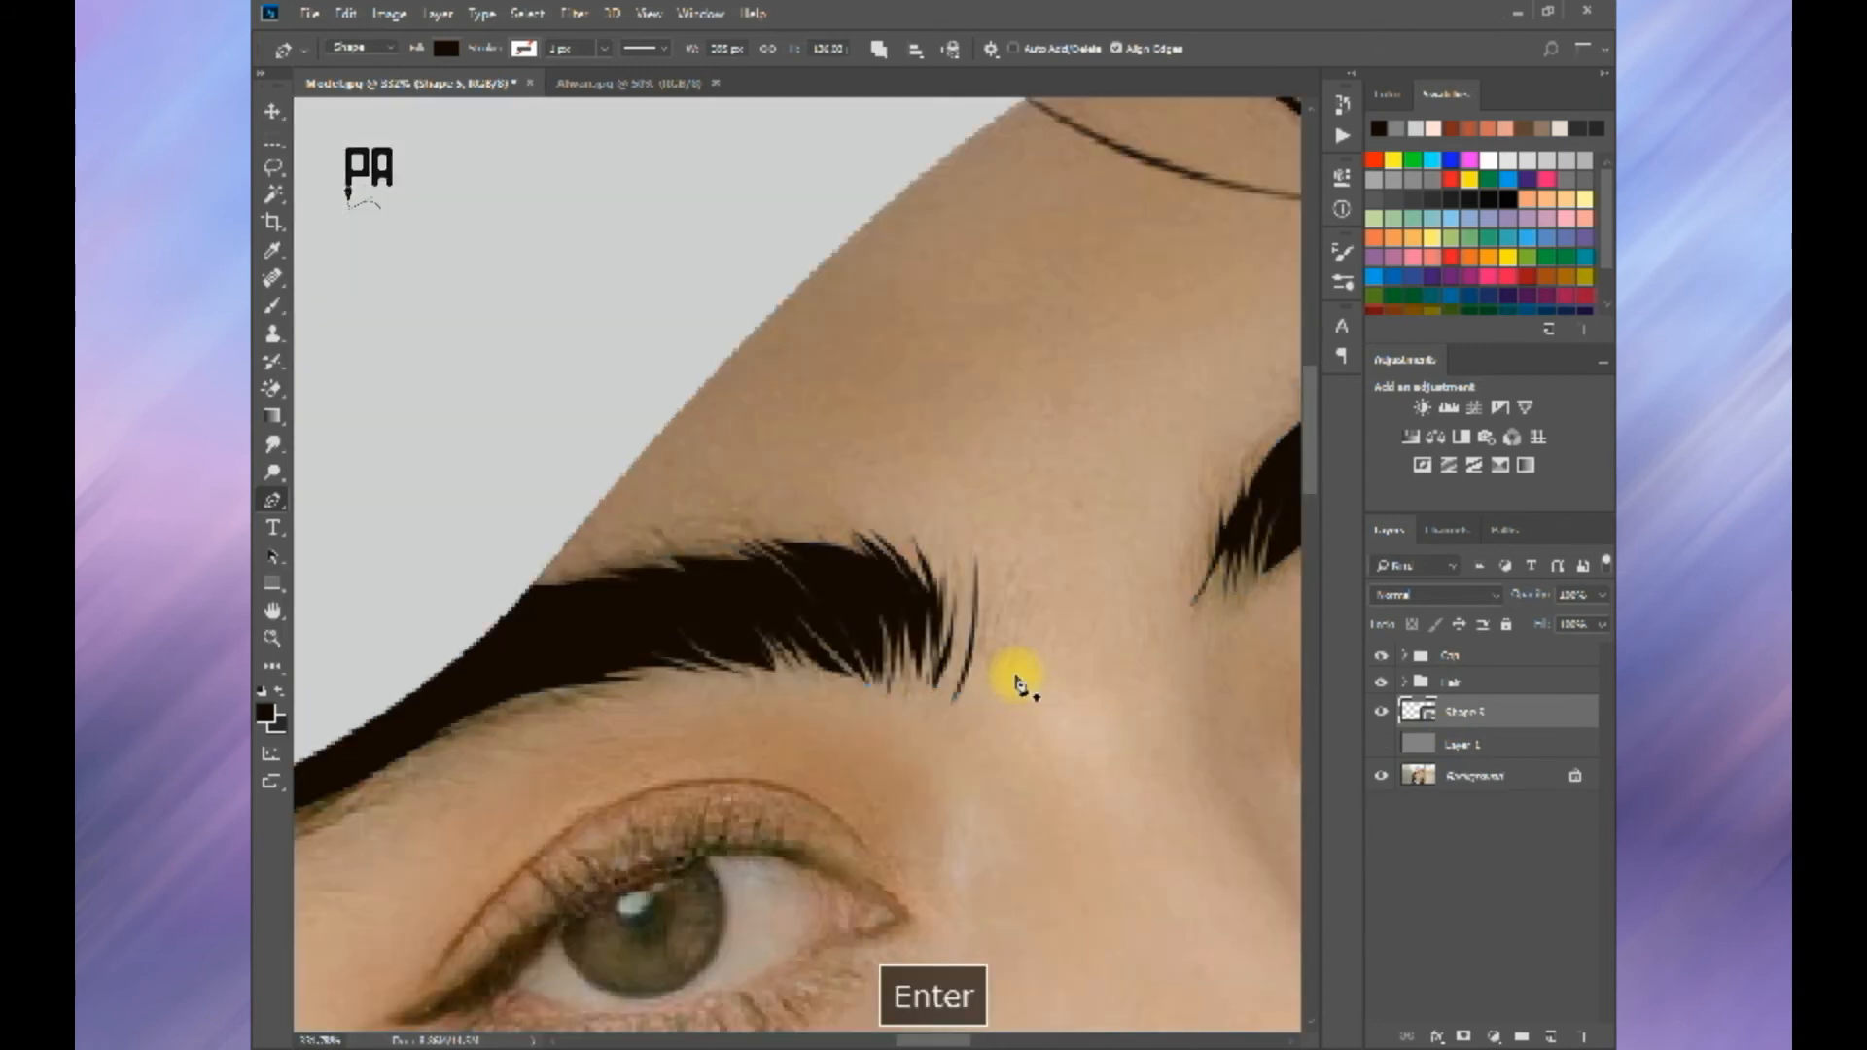
scroll(1013, 663, down, 6)
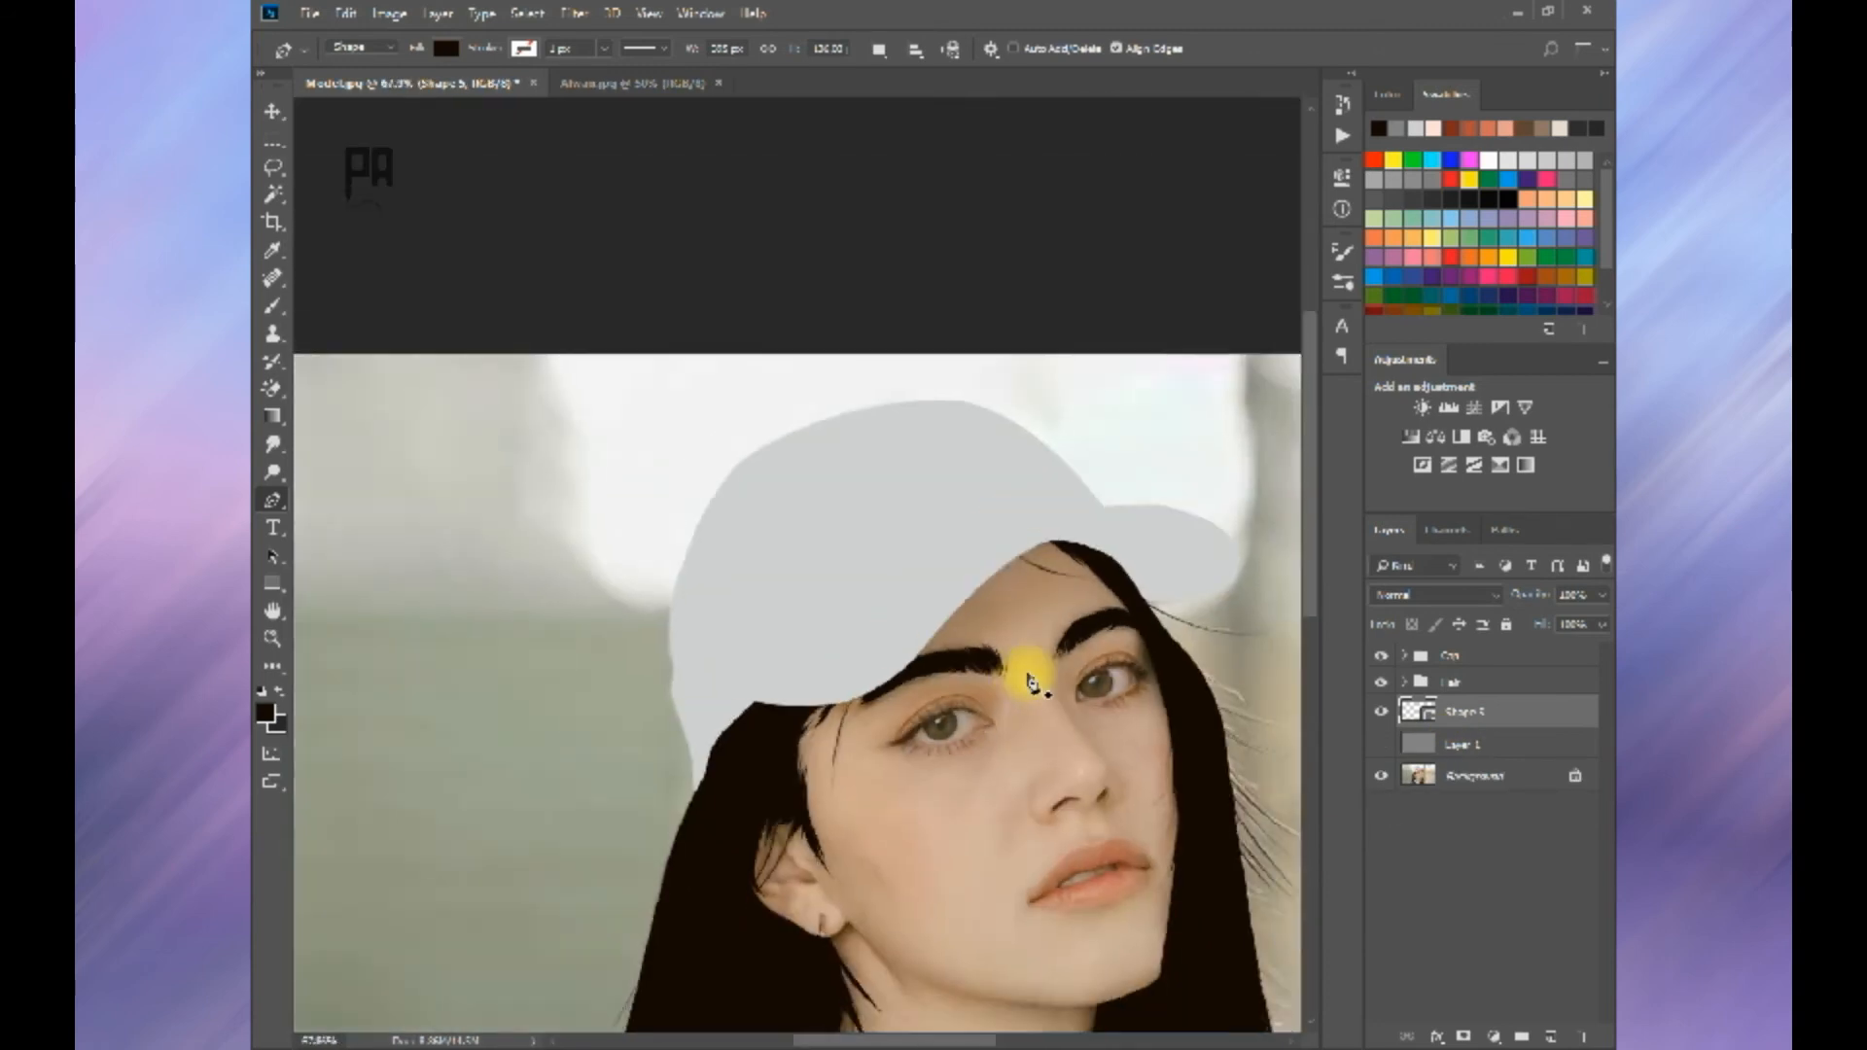
click(1380, 712)
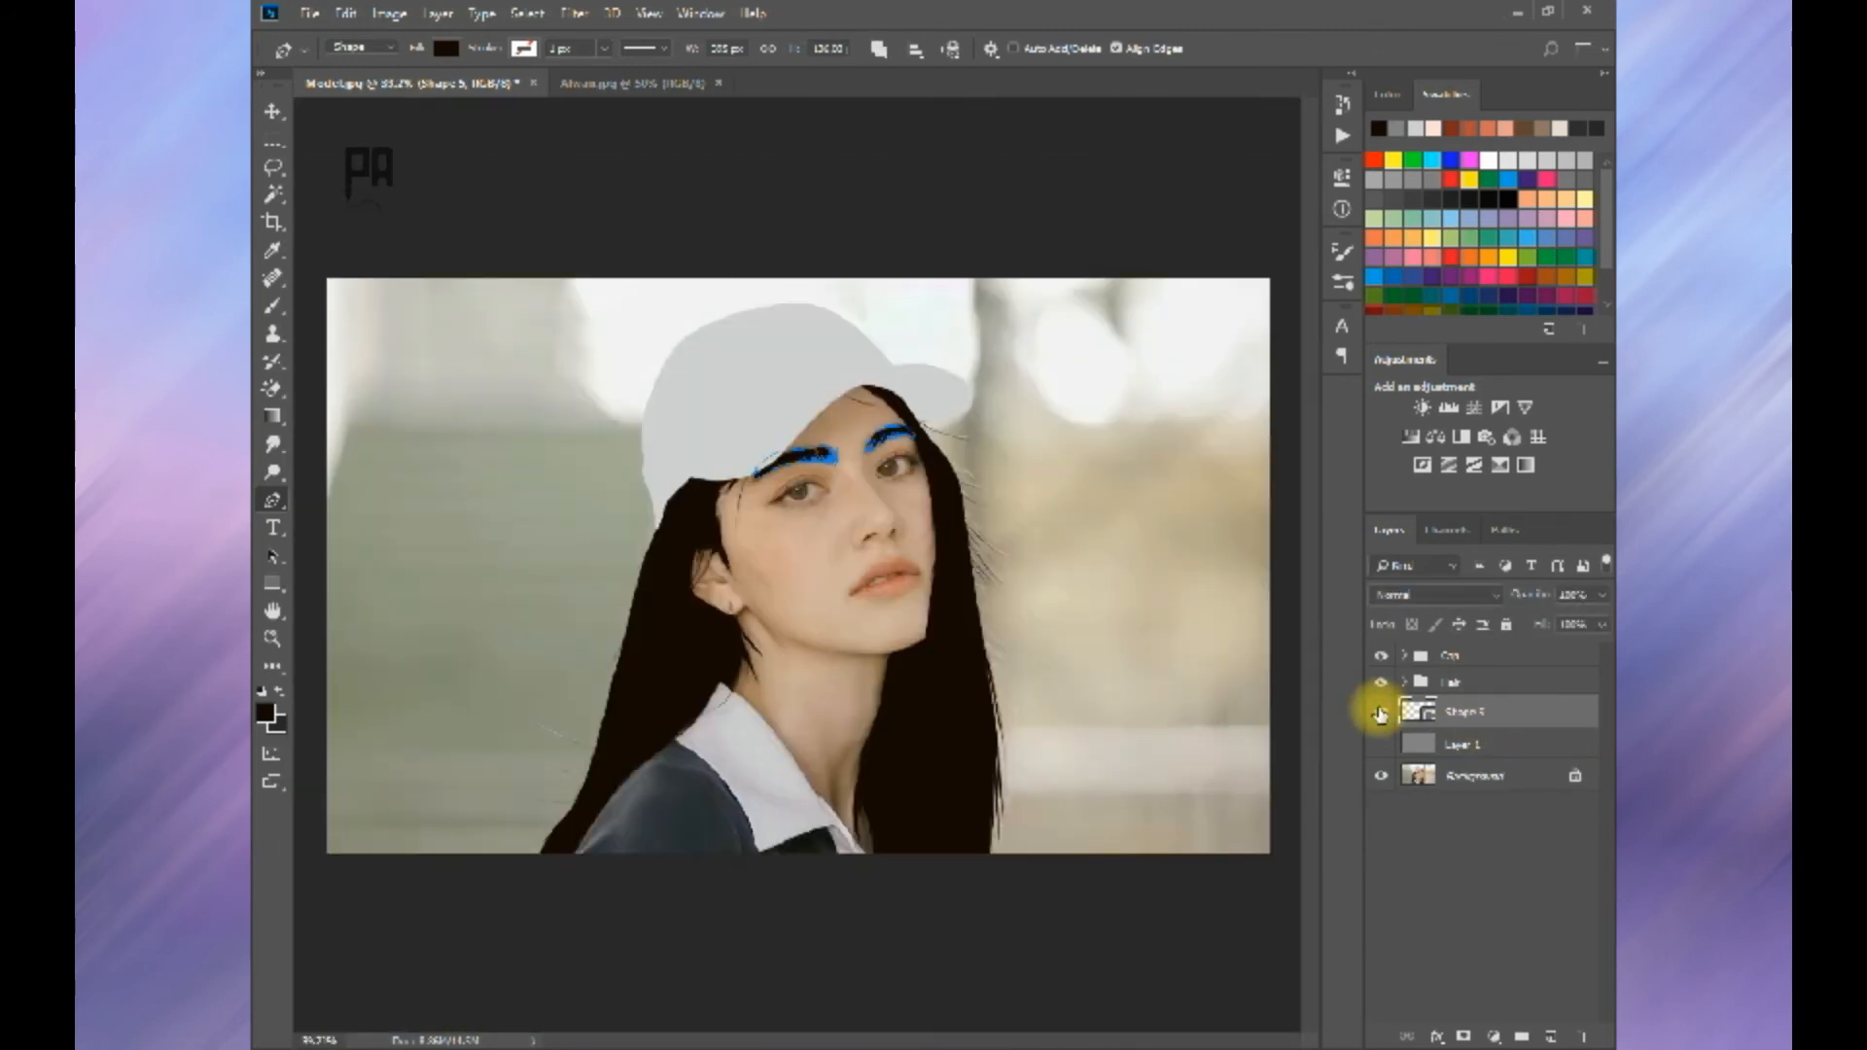
click(1380, 712)
Step: Start the far eye's lash shape at the lower lid, tracing the inner corner up to the first lashes
scroll(804, 522, up, 8)
key(space)
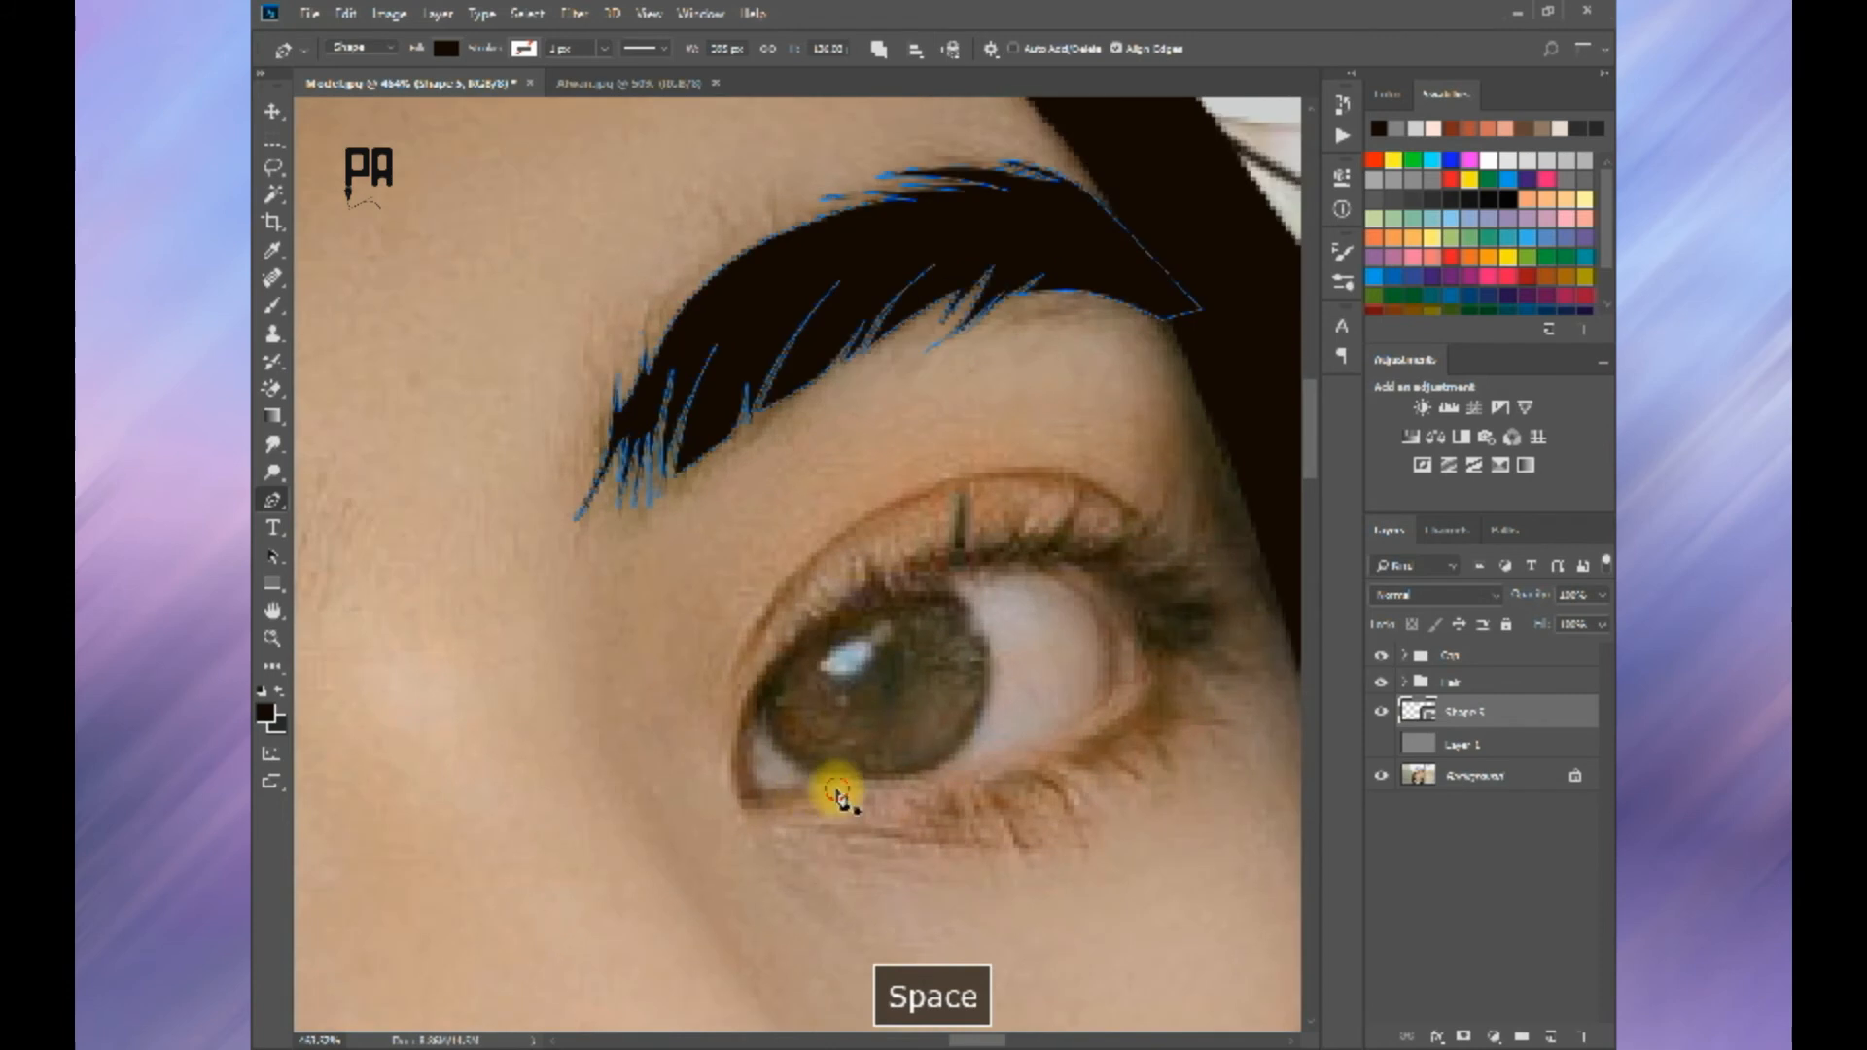
click(836, 791)
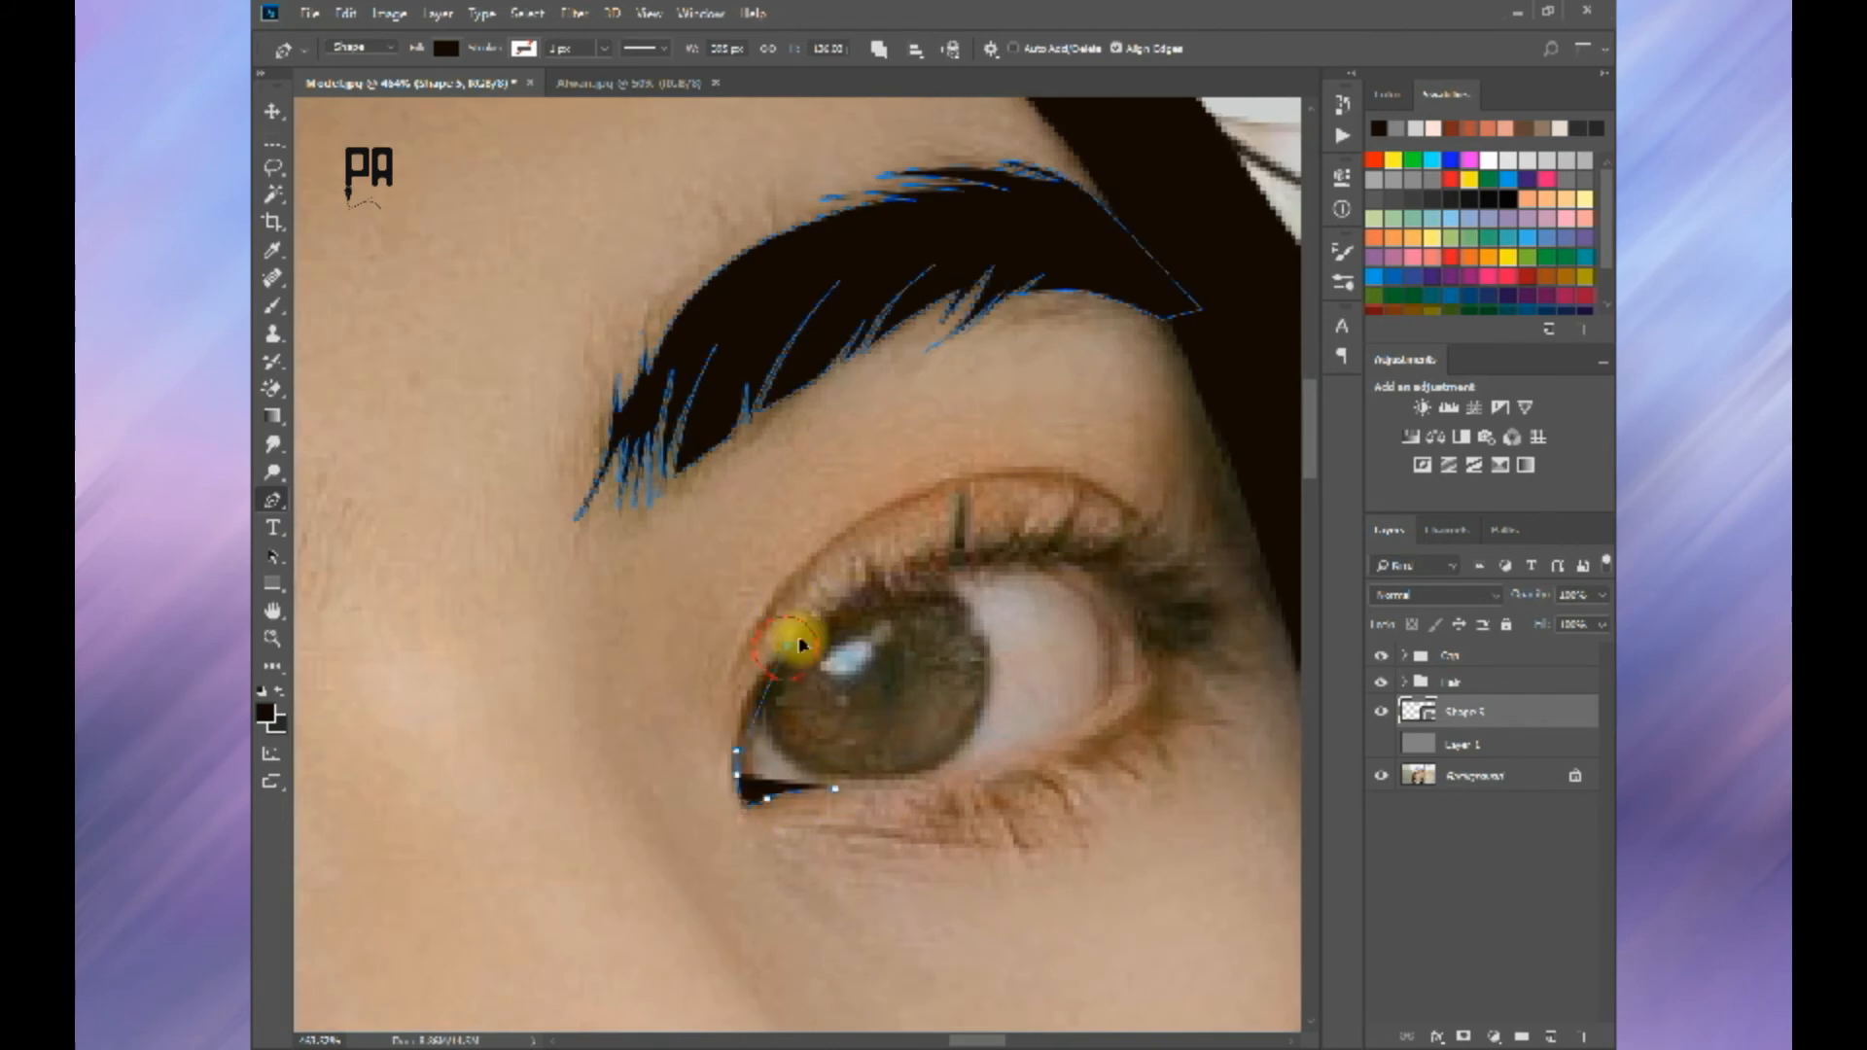
alt+click(789, 643)
click(771, 620)
key(ctrl+alt+z)
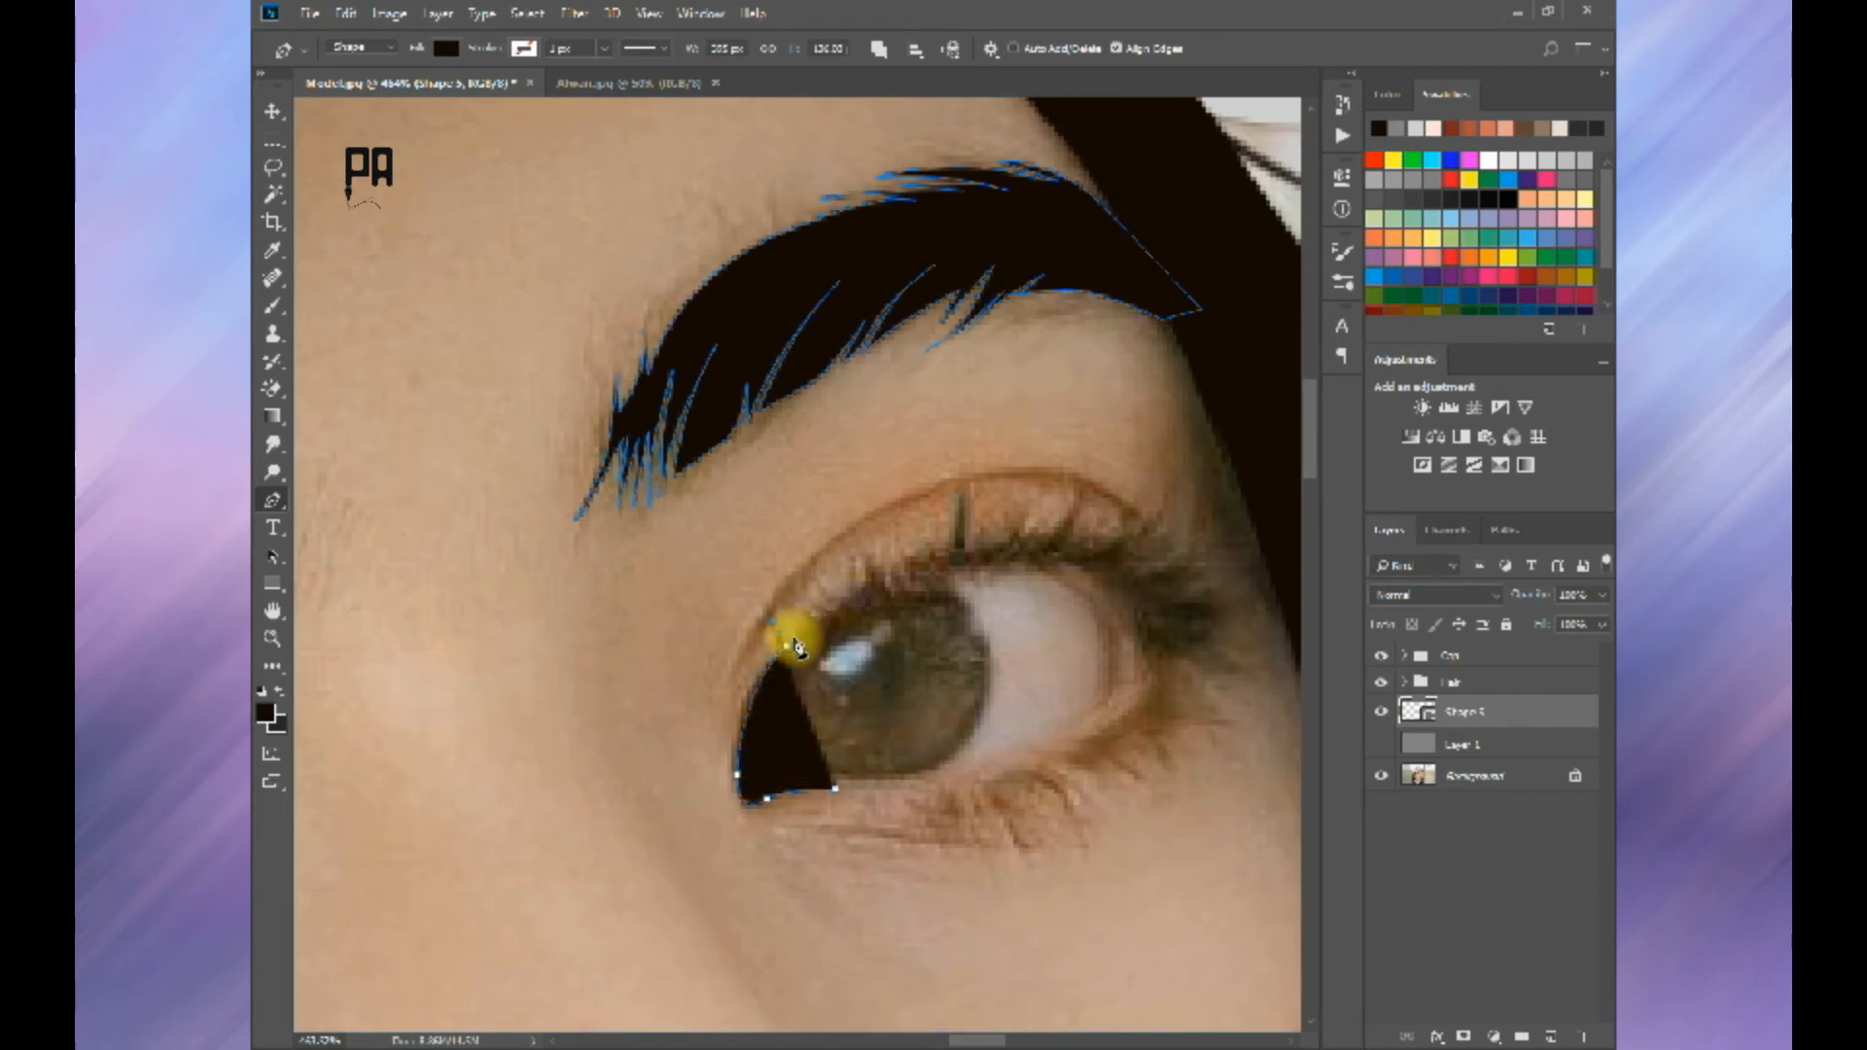
Step: Trace the far eye's upper lid line with a long lash and a short lash near its middle
click(930, 547)
click(961, 495)
click(970, 458)
click(963, 537)
click(1006, 537)
click(1032, 498)
click(1021, 530)
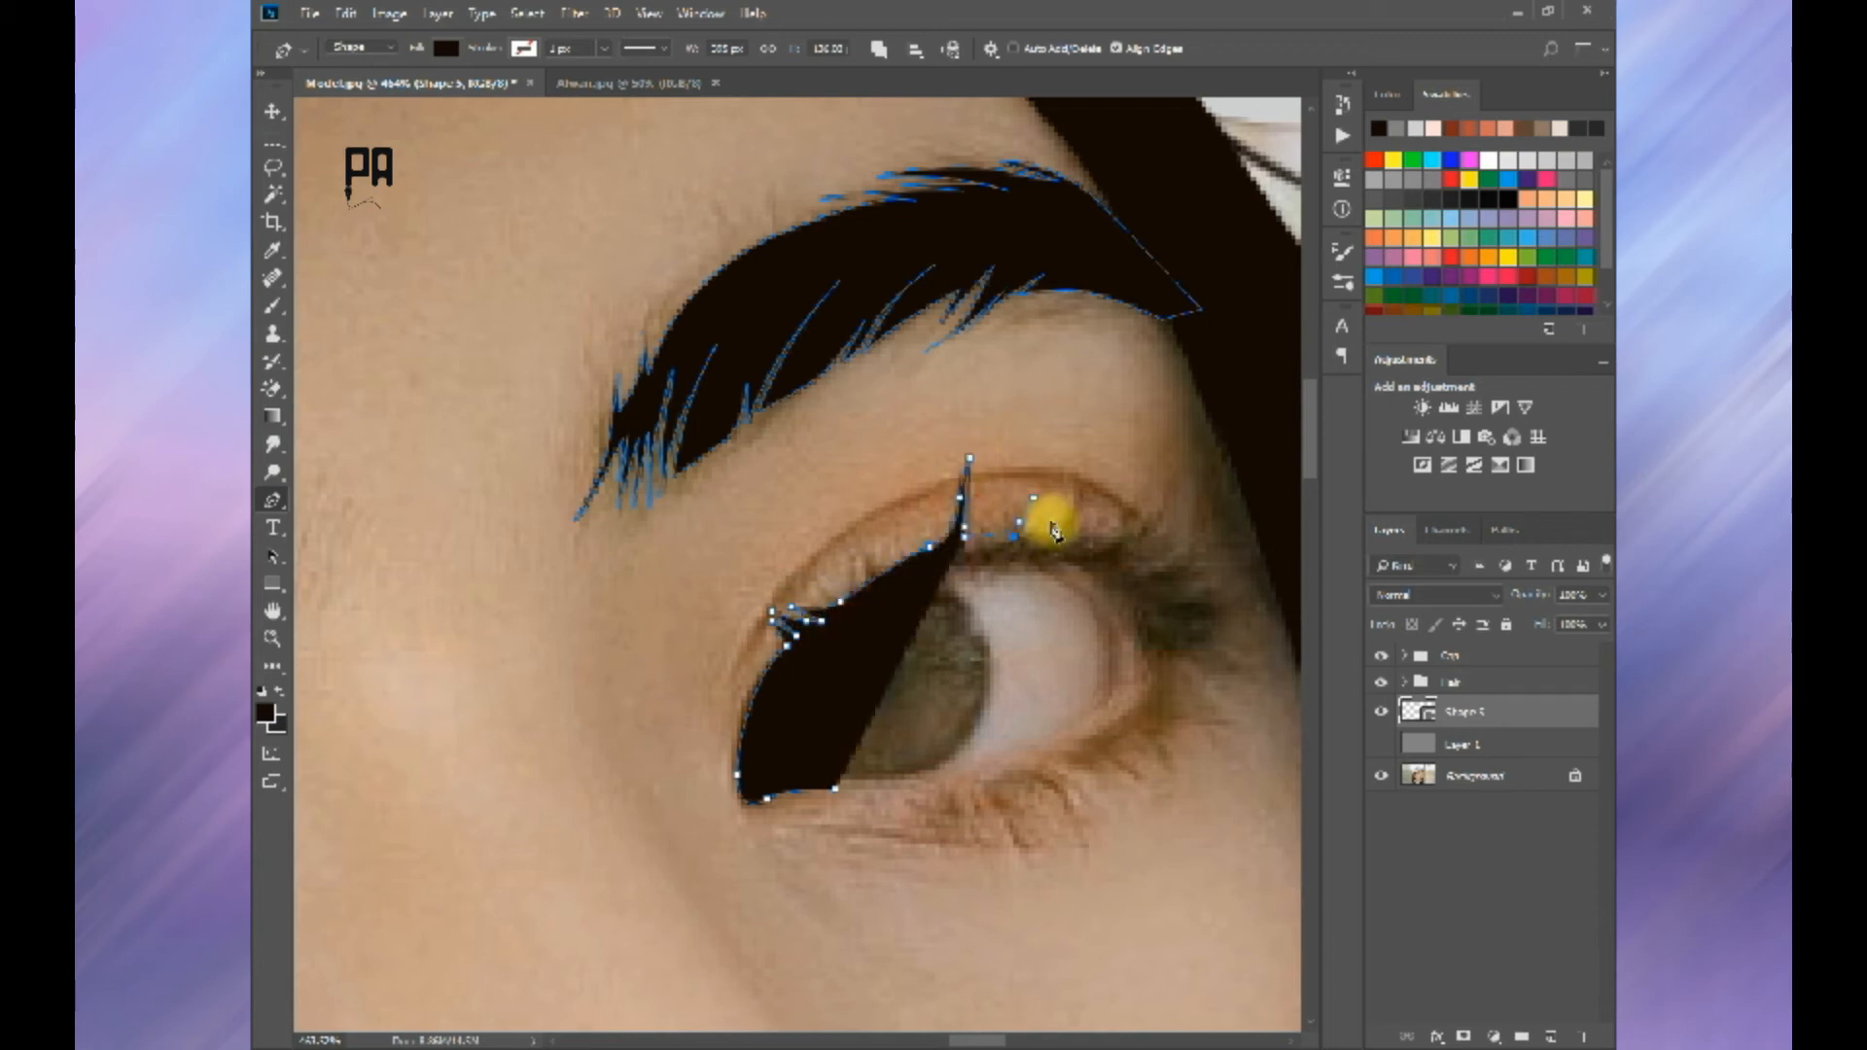
Step: Redo the base of the short lash and add two more lashes farther along the far eye's upper lid
click(1054, 523)
key(ctrl+alt+z)
key(ctrl+alt+z)
click(1024, 526)
click(1053, 520)
click(1053, 532)
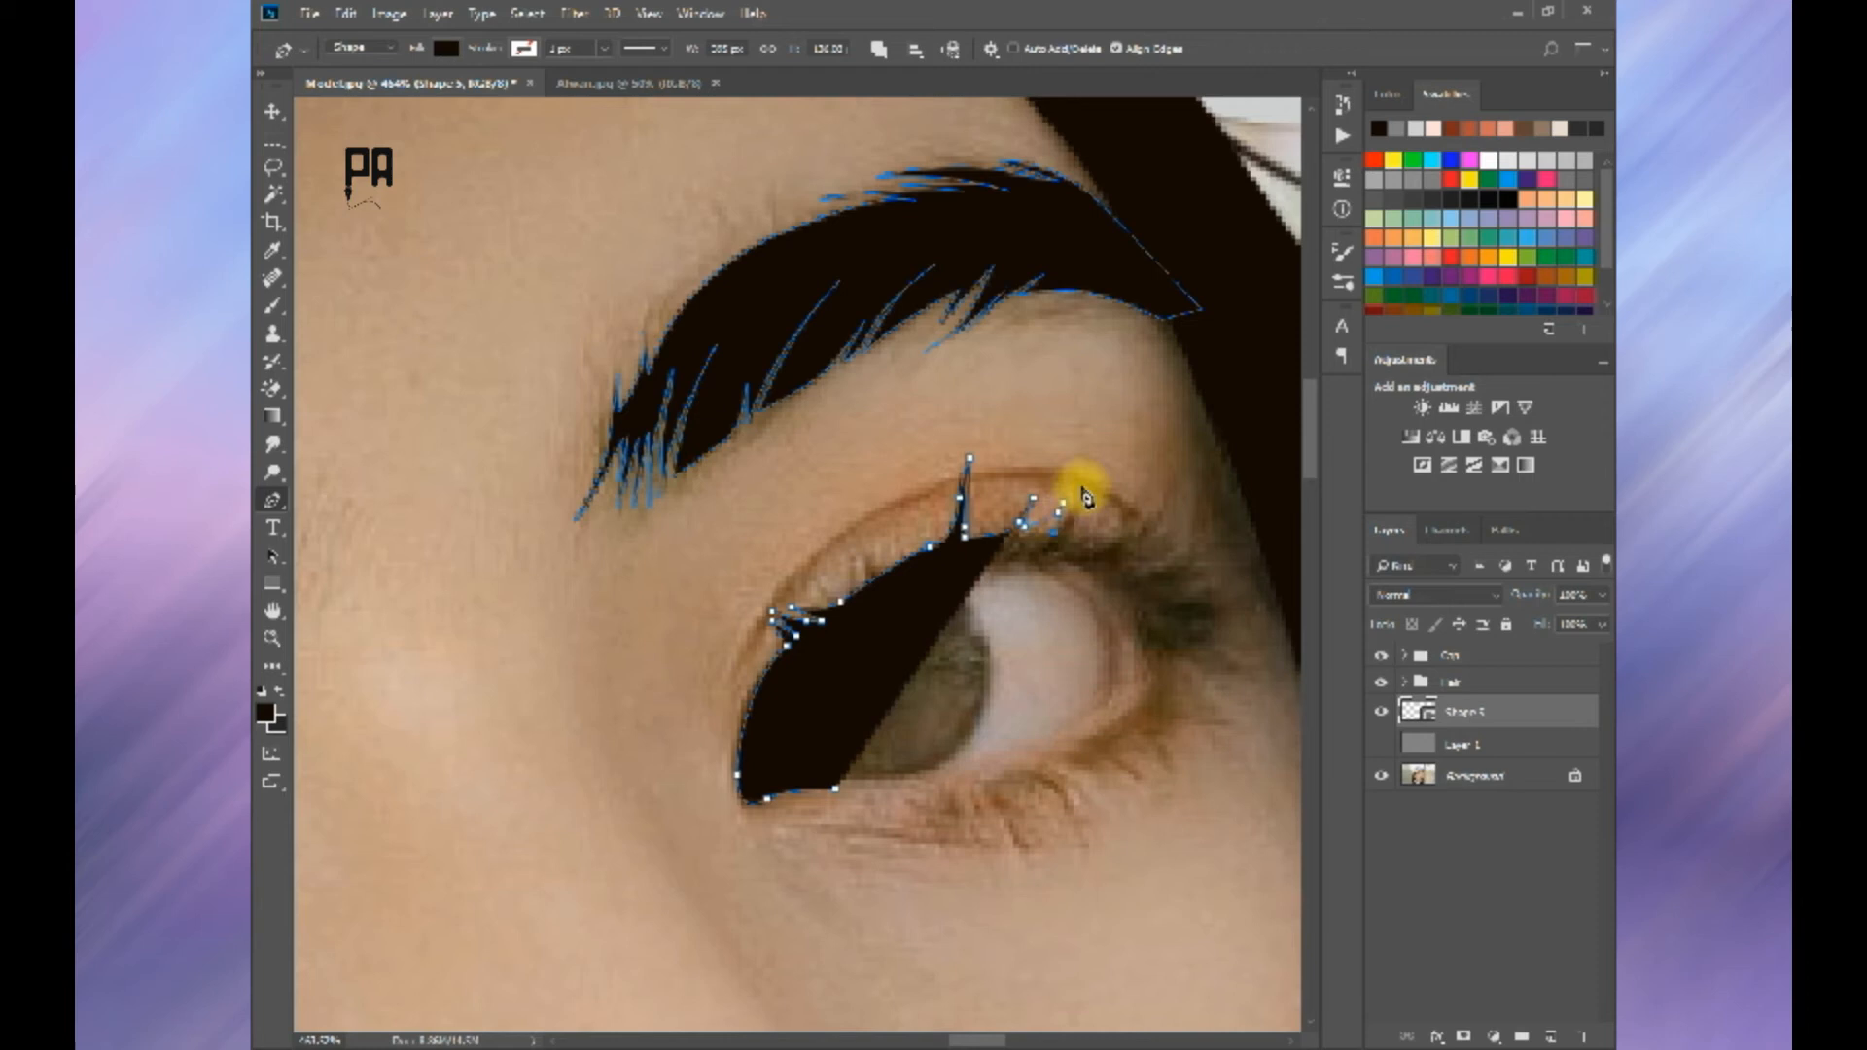
drag(1083, 482, 1088, 459)
alt+click(1083, 482)
click(1079, 523)
Step: Trace a row of slanted lashes along the outer part of the far eye's upper lid
drag(1096, 540, 1251, 554)
click(1153, 522)
click(1141, 542)
click(1163, 547)
click(1205, 538)
click(1177, 562)
click(1222, 553)
click(1193, 567)
click(1253, 552)
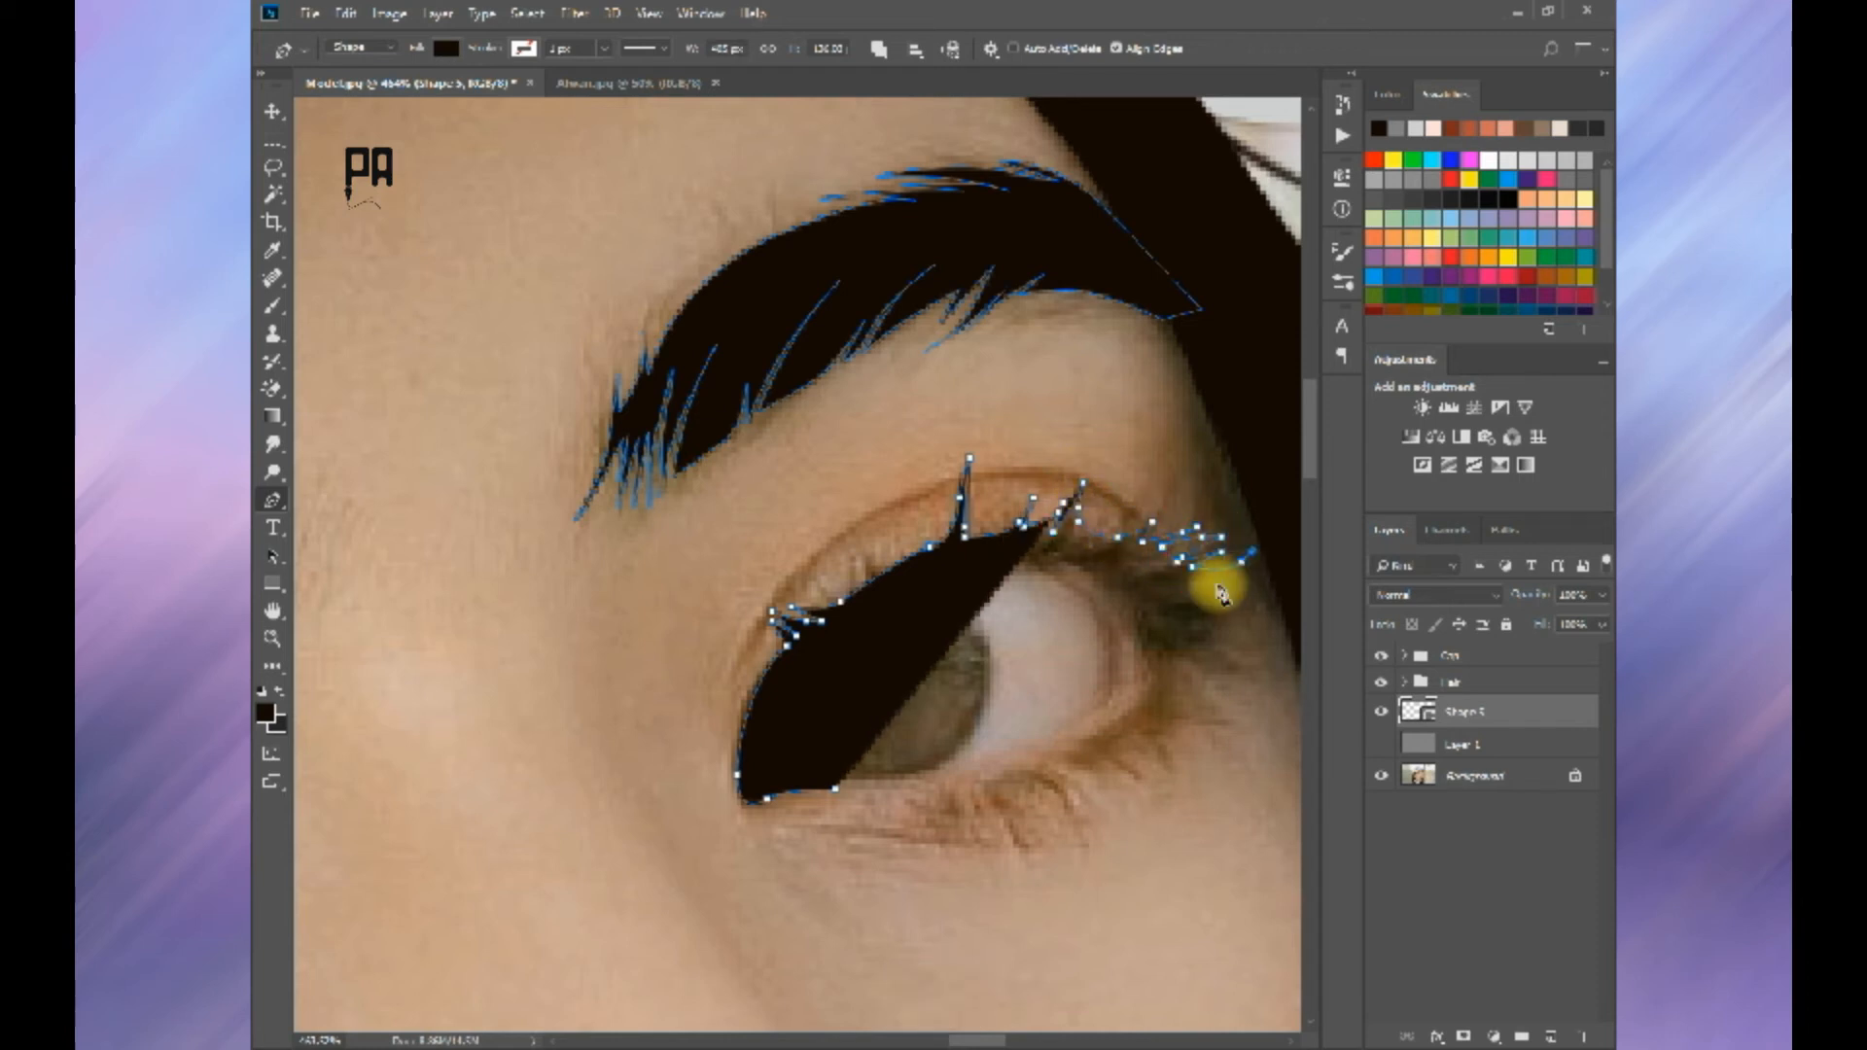
Step: Trace outward-pointing lash spikes down around the far eye's outer corner
click(1217, 602)
click(1247, 592)
click(1212, 622)
click(1198, 632)
click(1227, 636)
click(1252, 647)
click(1212, 647)
click(1177, 637)
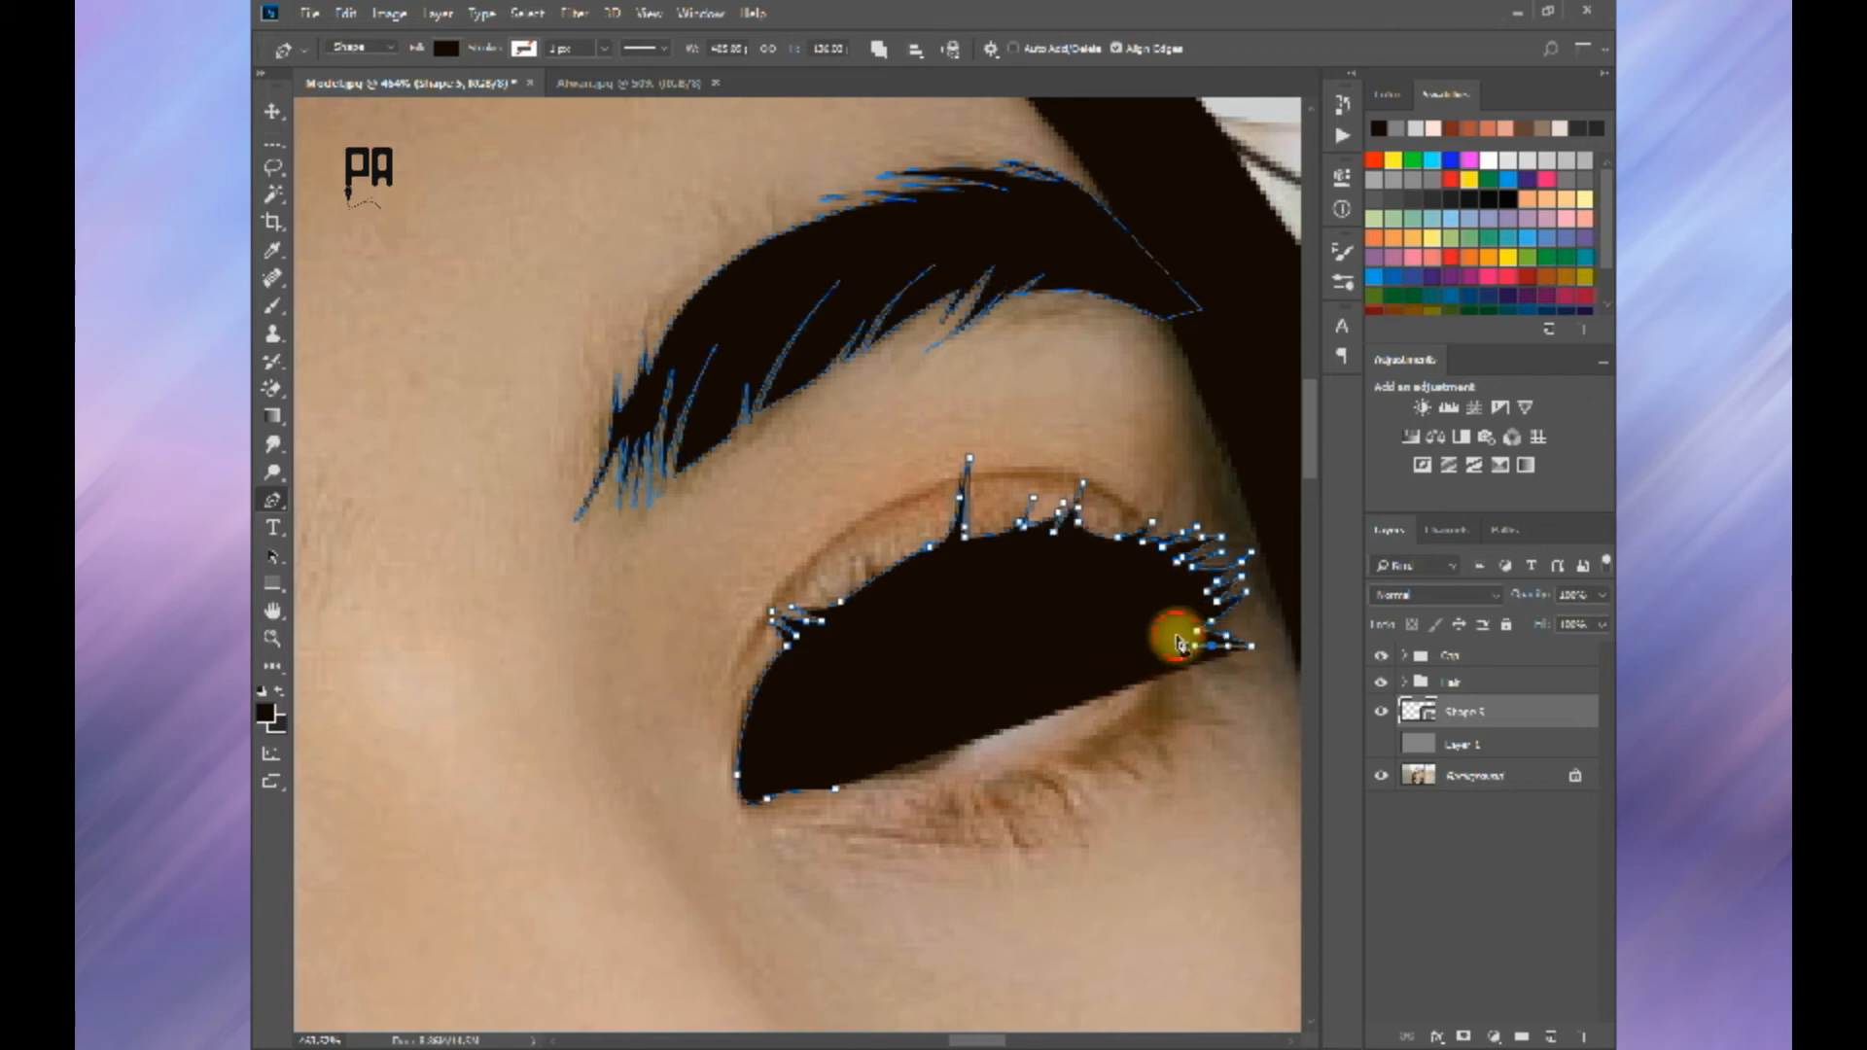
Step: Lower the shape layer's opacity to 10% and trace the last downward lash beneath the far eye's outer corner
key(1)
key(0)
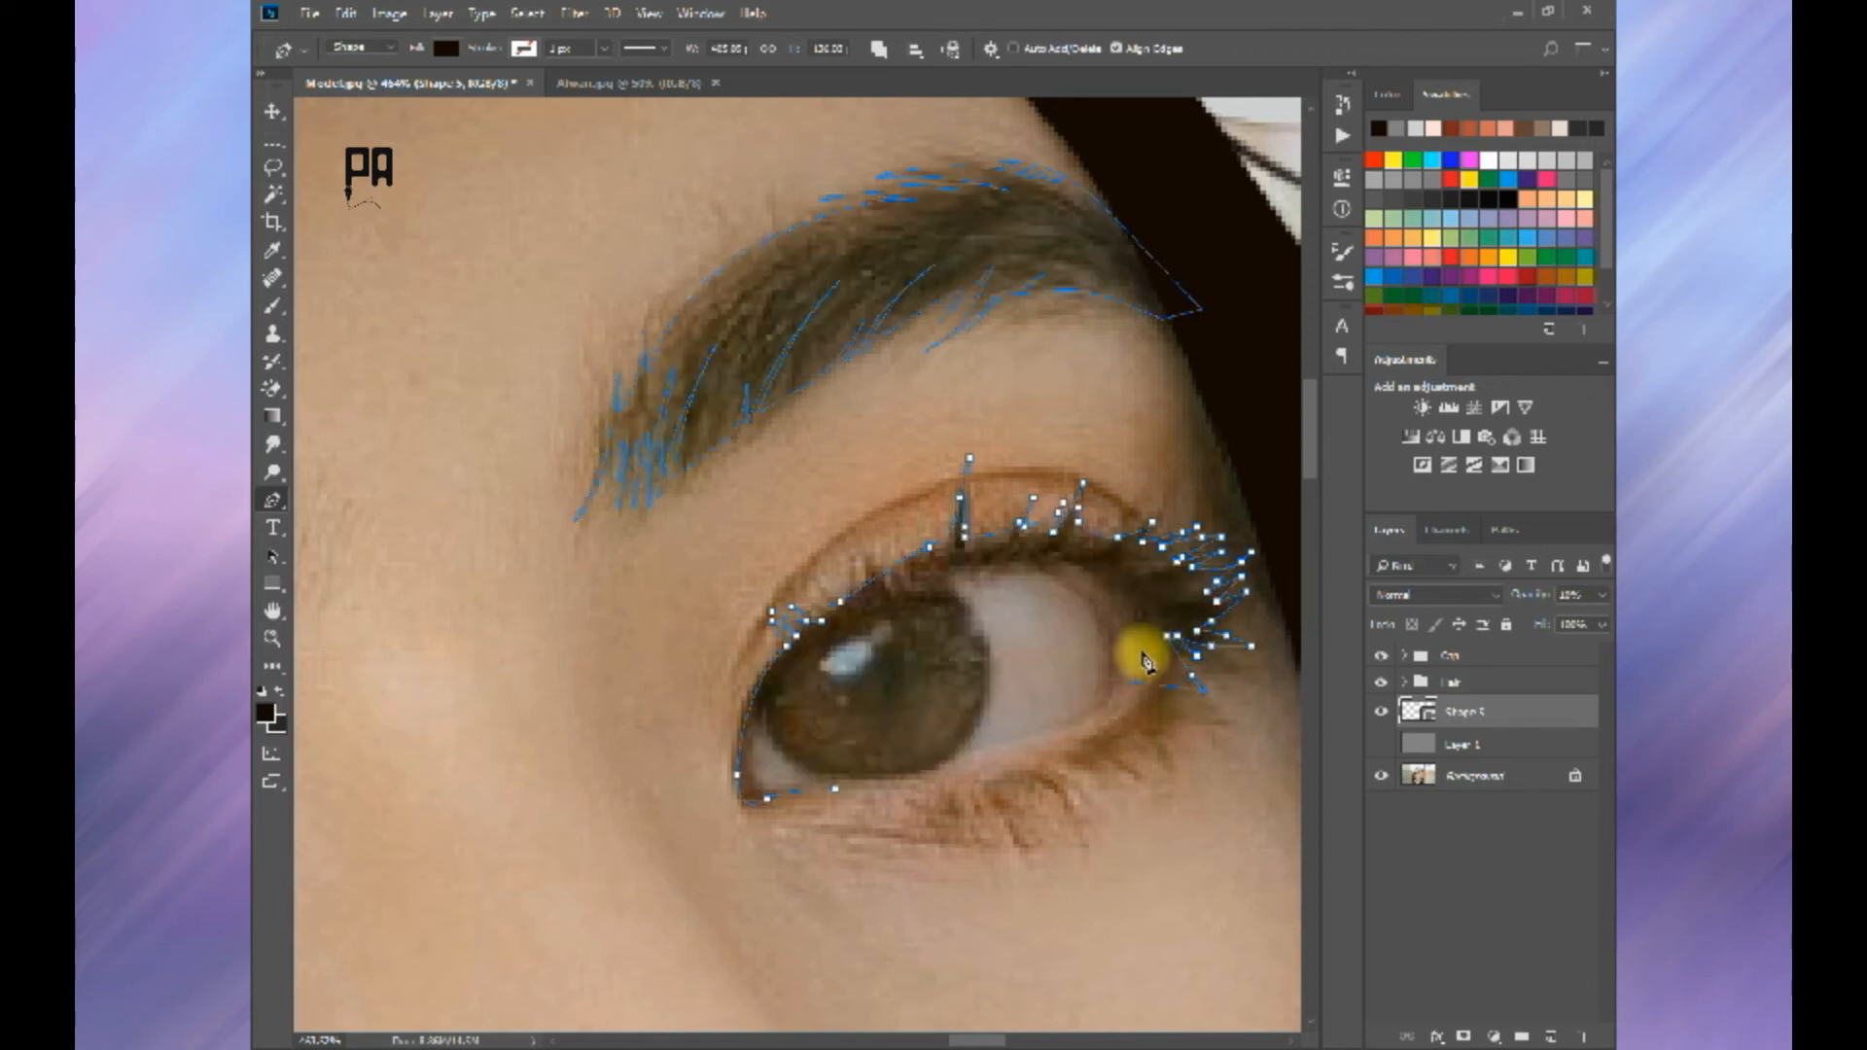
click(1148, 675)
click(1143, 690)
Step: Trace the curved line along the outer edge of the far eye's white and close the lid shape back to the inner corner
drag(1142, 620, 1096, 573)
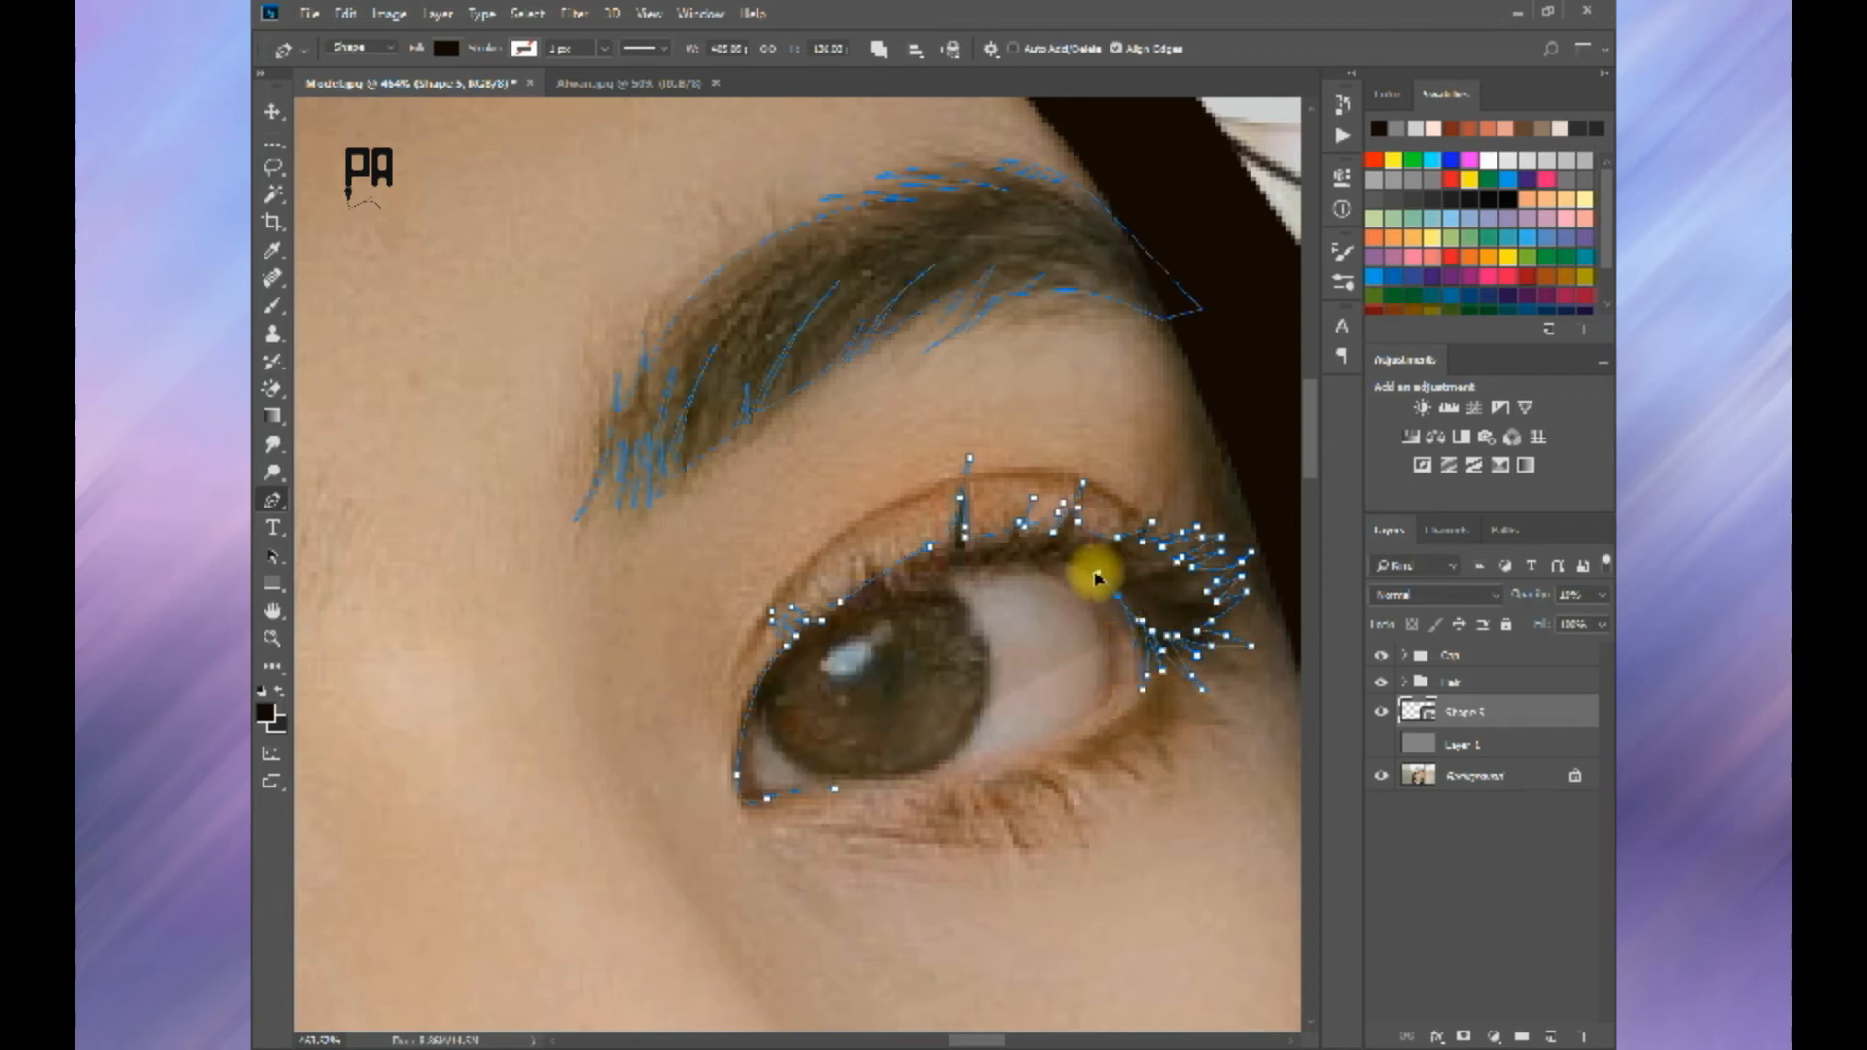
key(ctrl+z)
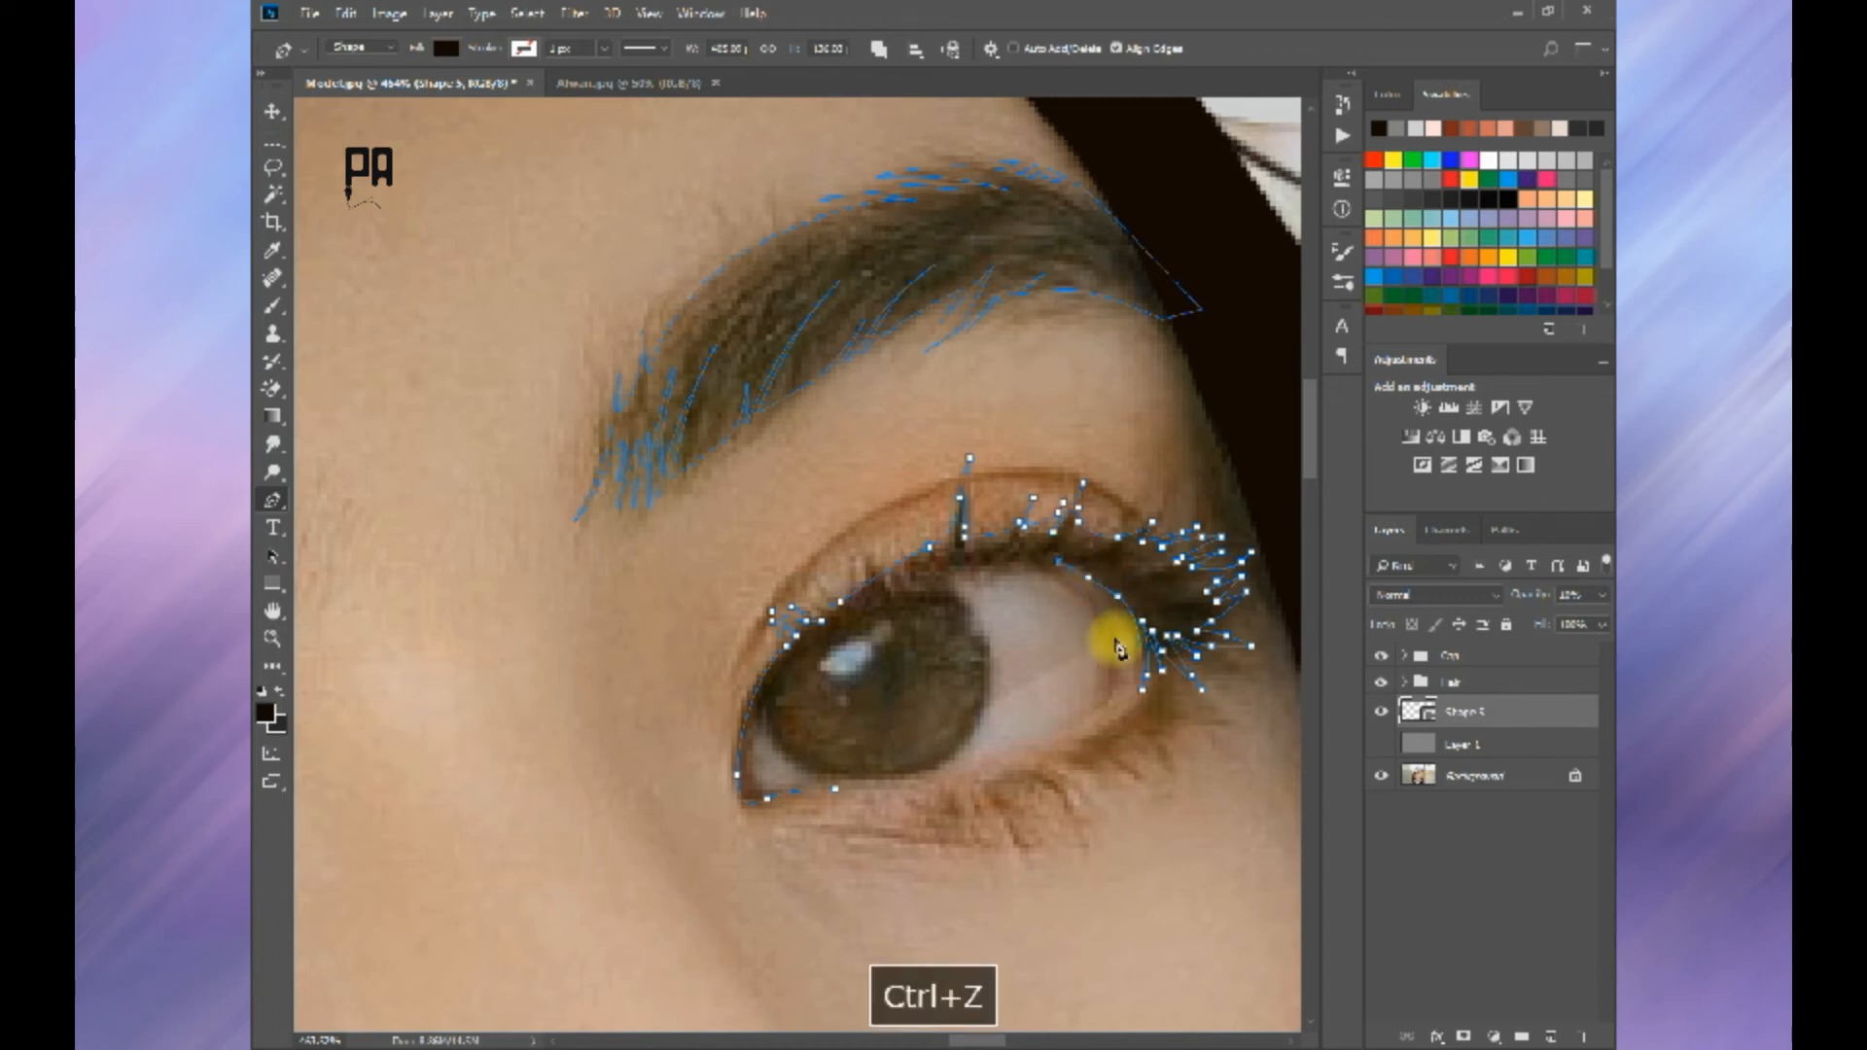
drag(1082, 721, 1084, 722)
alt+click(1098, 711)
drag(1102, 630, 973, 564)
click(867, 605)
key(ctrl+z)
drag(885, 606, 839, 630)
drag(755, 704, 835, 798)
key(ctrl+z)
key(ctrl+z)
Step: Restore the shape layer's opacity to 100% and show the grey Layer 1 behind the traced eye
scroll(879, 717, down, 5)
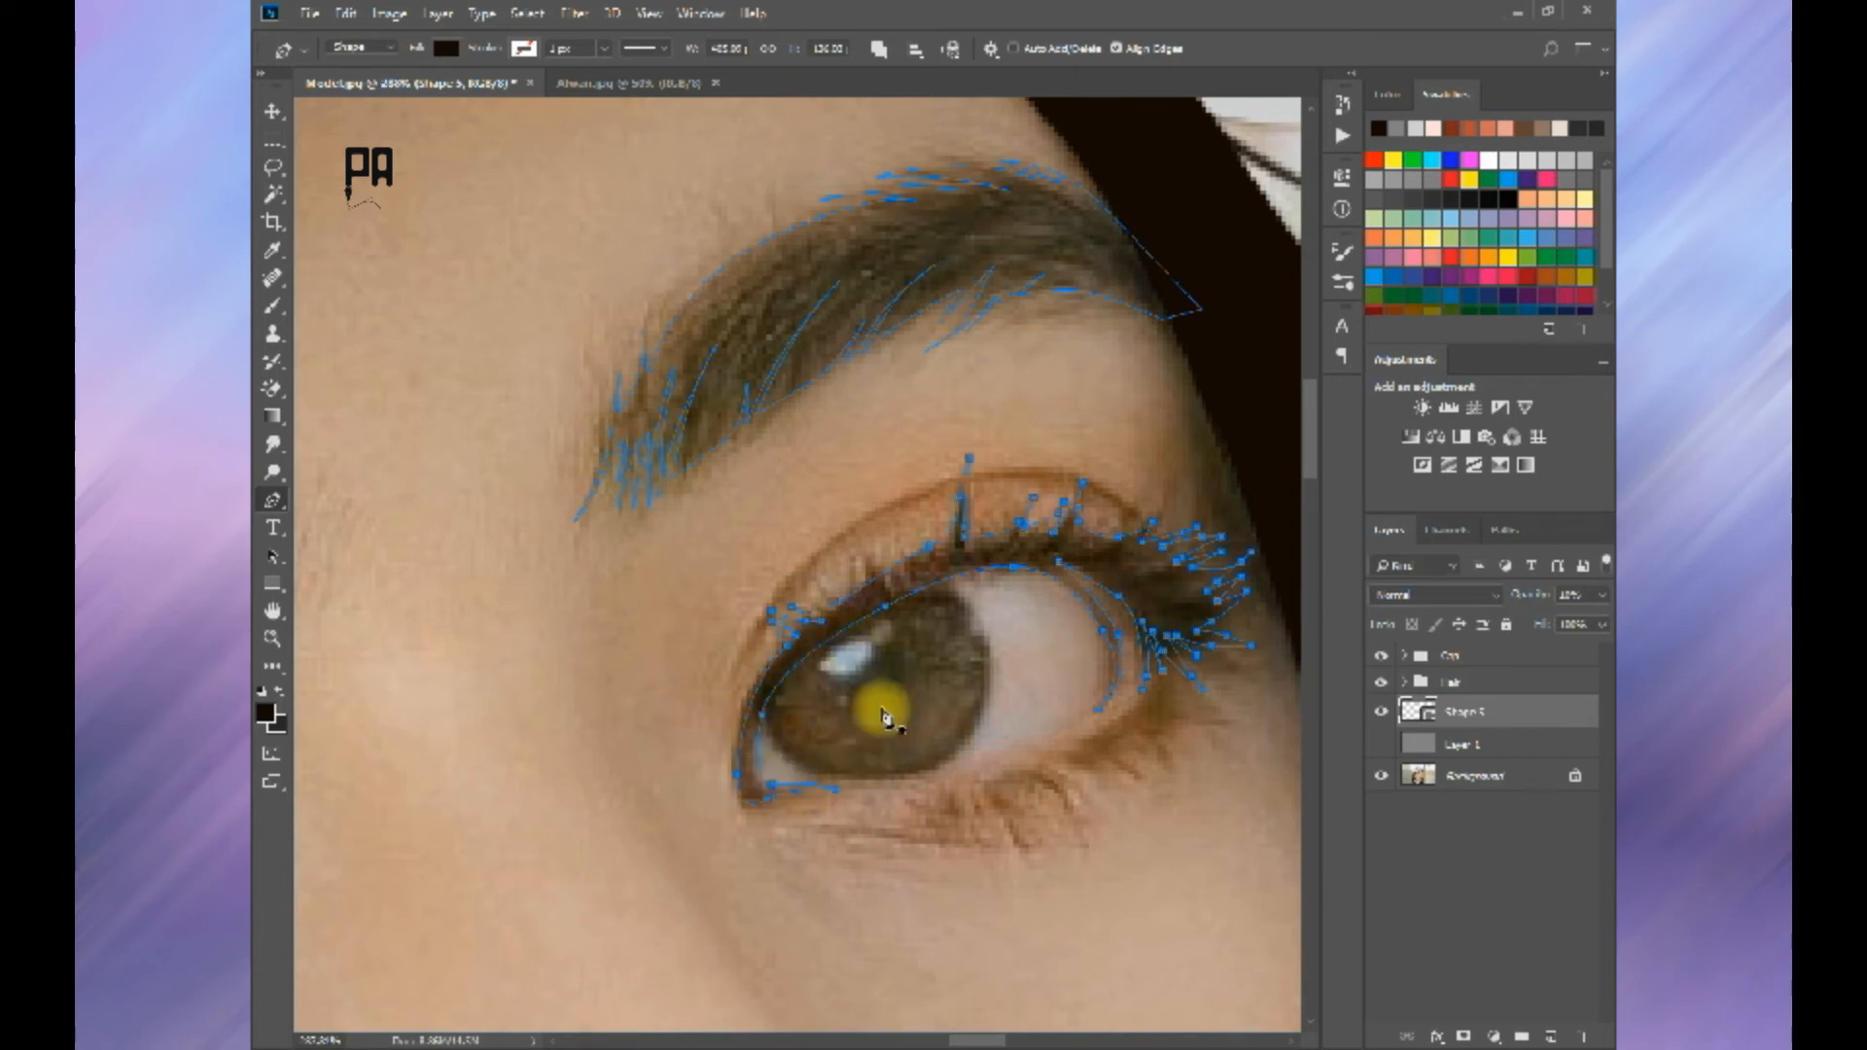
click(1539, 595)
text(100)
key(Return)
key(Return)
scroll(893, 627, down, 10)
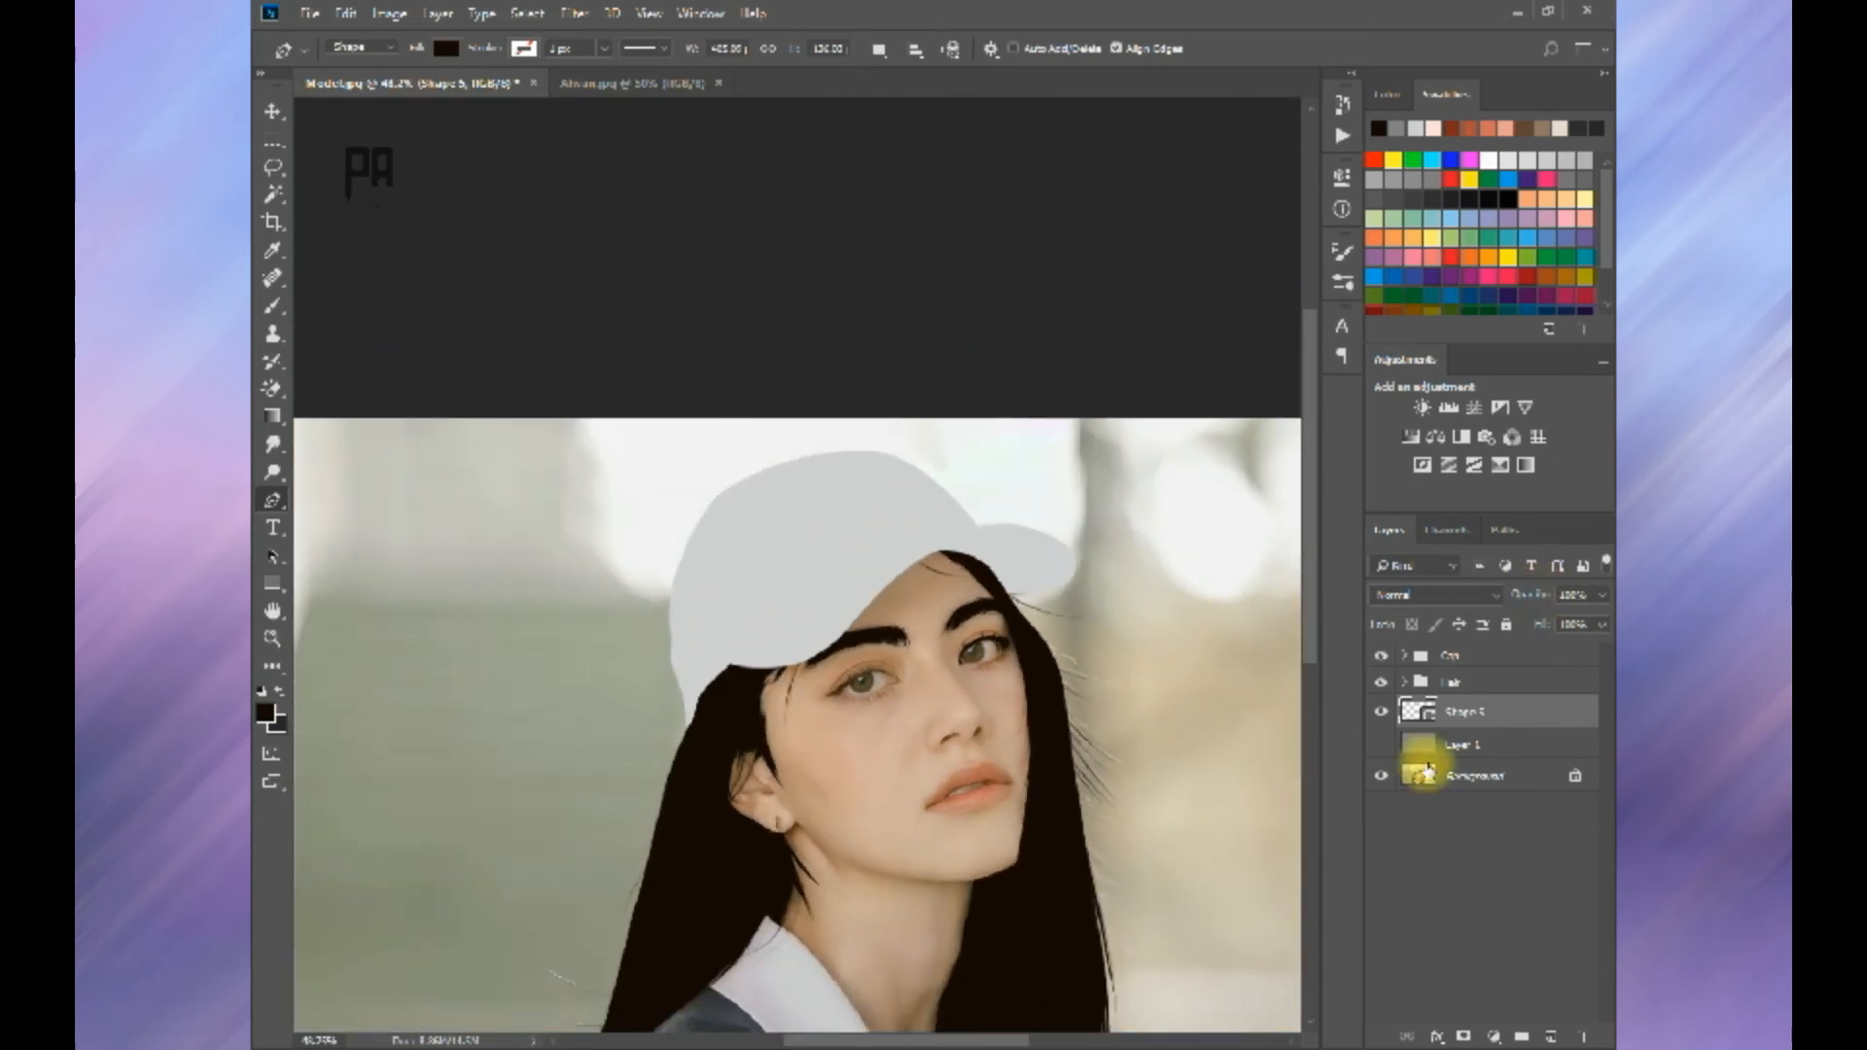
click(1381, 744)
scroll(856, 474, up, 8)
scroll(912, 559, up, 3)
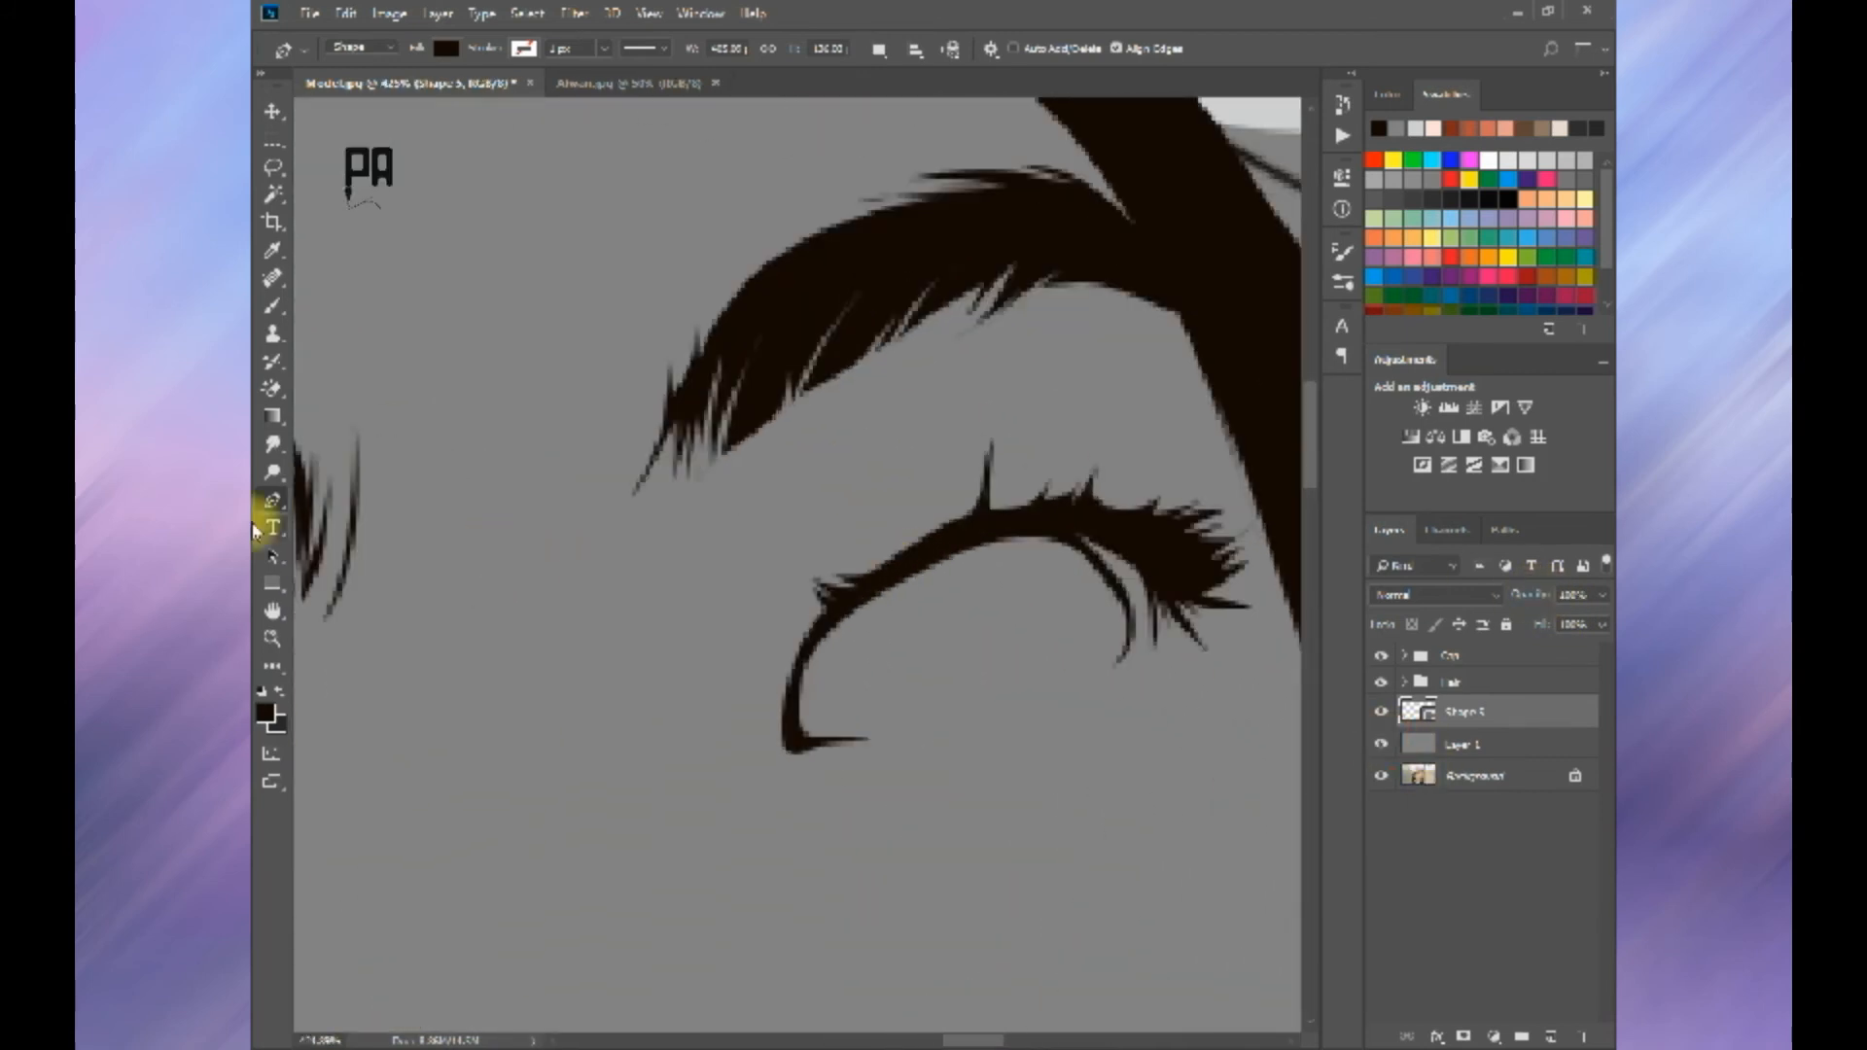
Step: Inspect the far eye's path and set the path operation of the eye shape layer to Combine Shapes
click(272, 554)
click(839, 582)
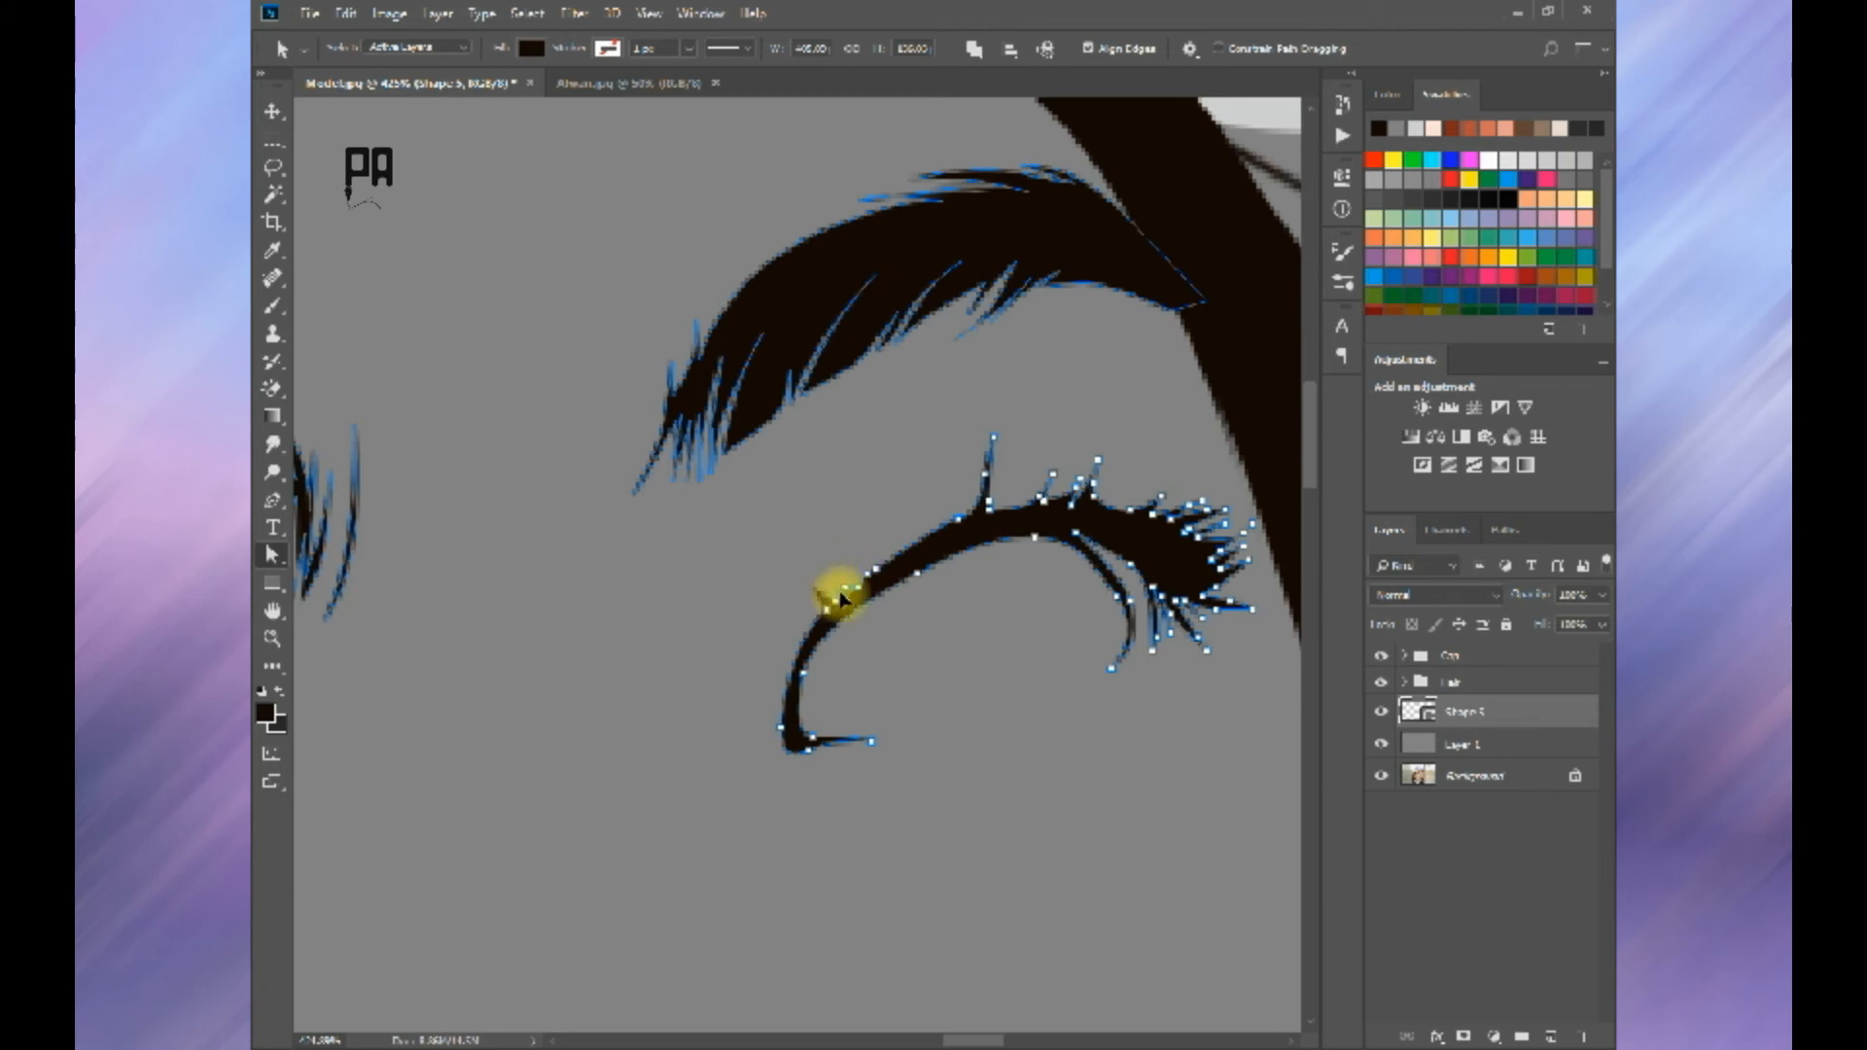
scroll(875, 626, down, 8)
click(272, 500)
scroll(1080, 673, up, 3)
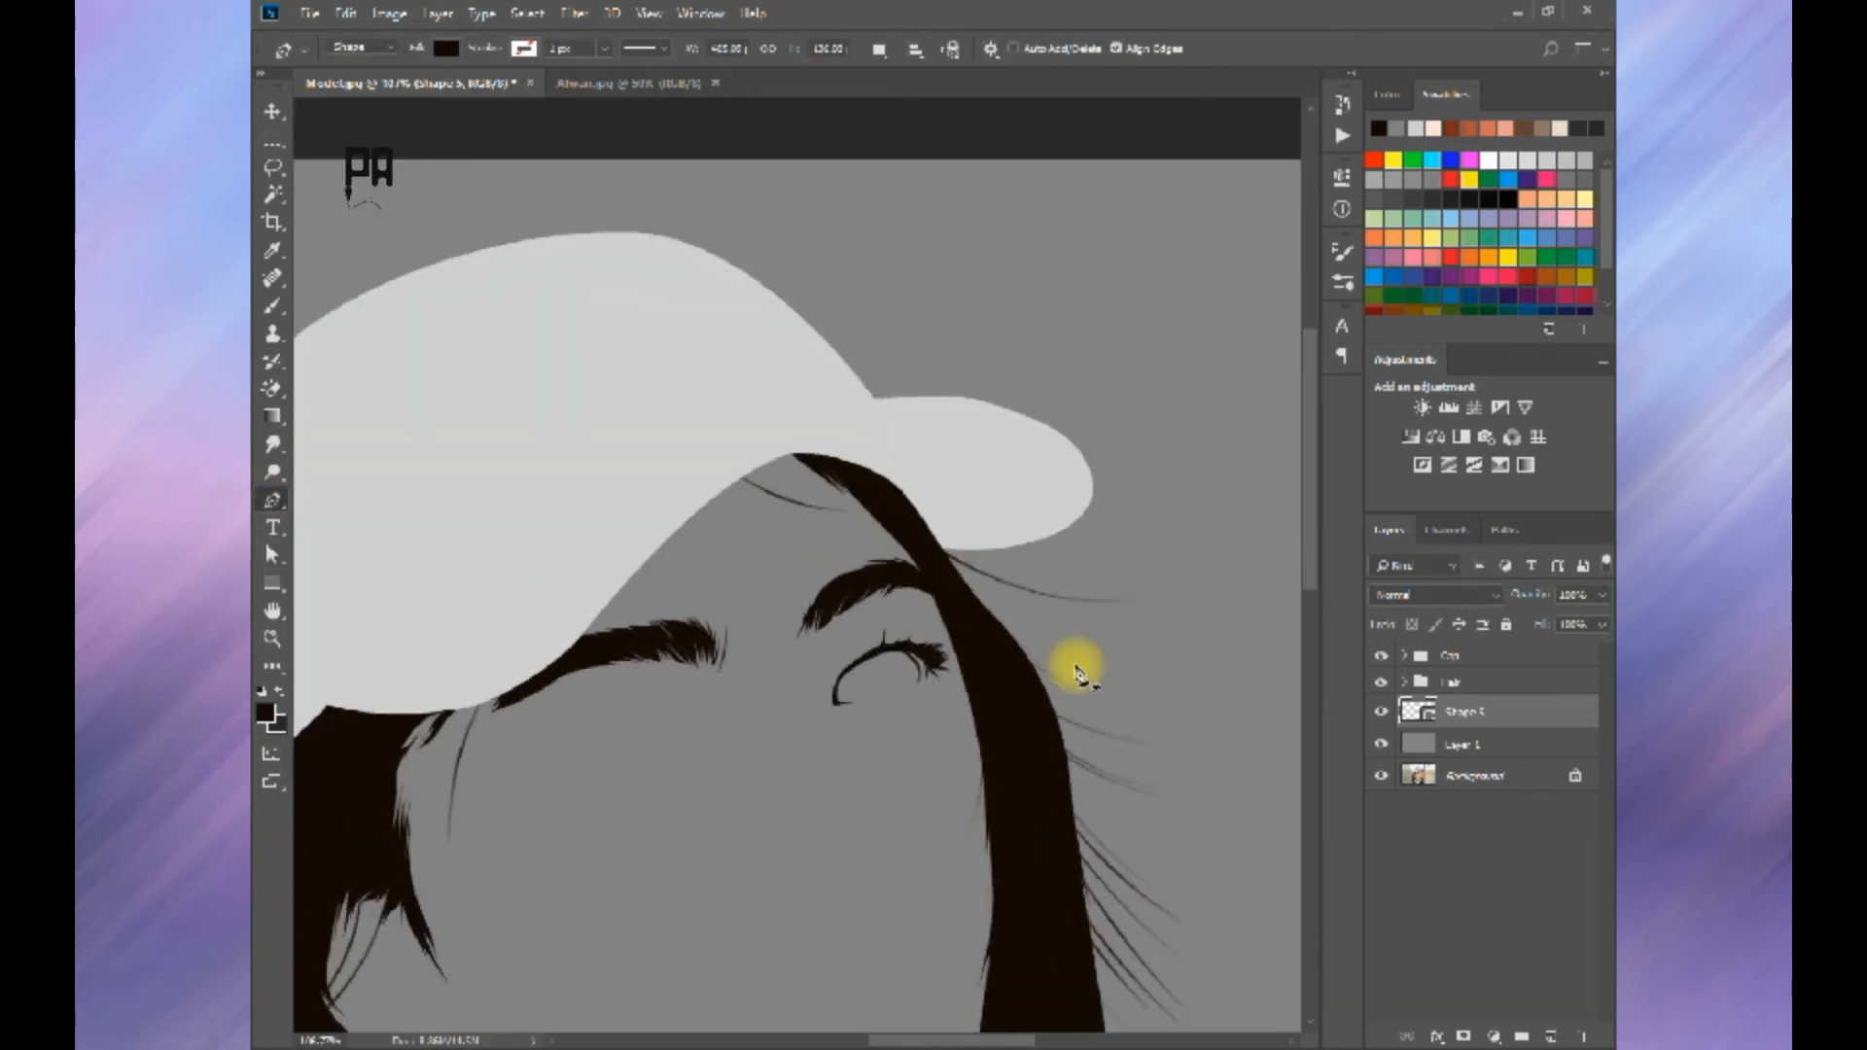
scroll(1078, 669, down, 8)
click(1503, 739)
click(1474, 718)
click(881, 52)
click(906, 116)
key(ctrl+z)
click(884, 58)
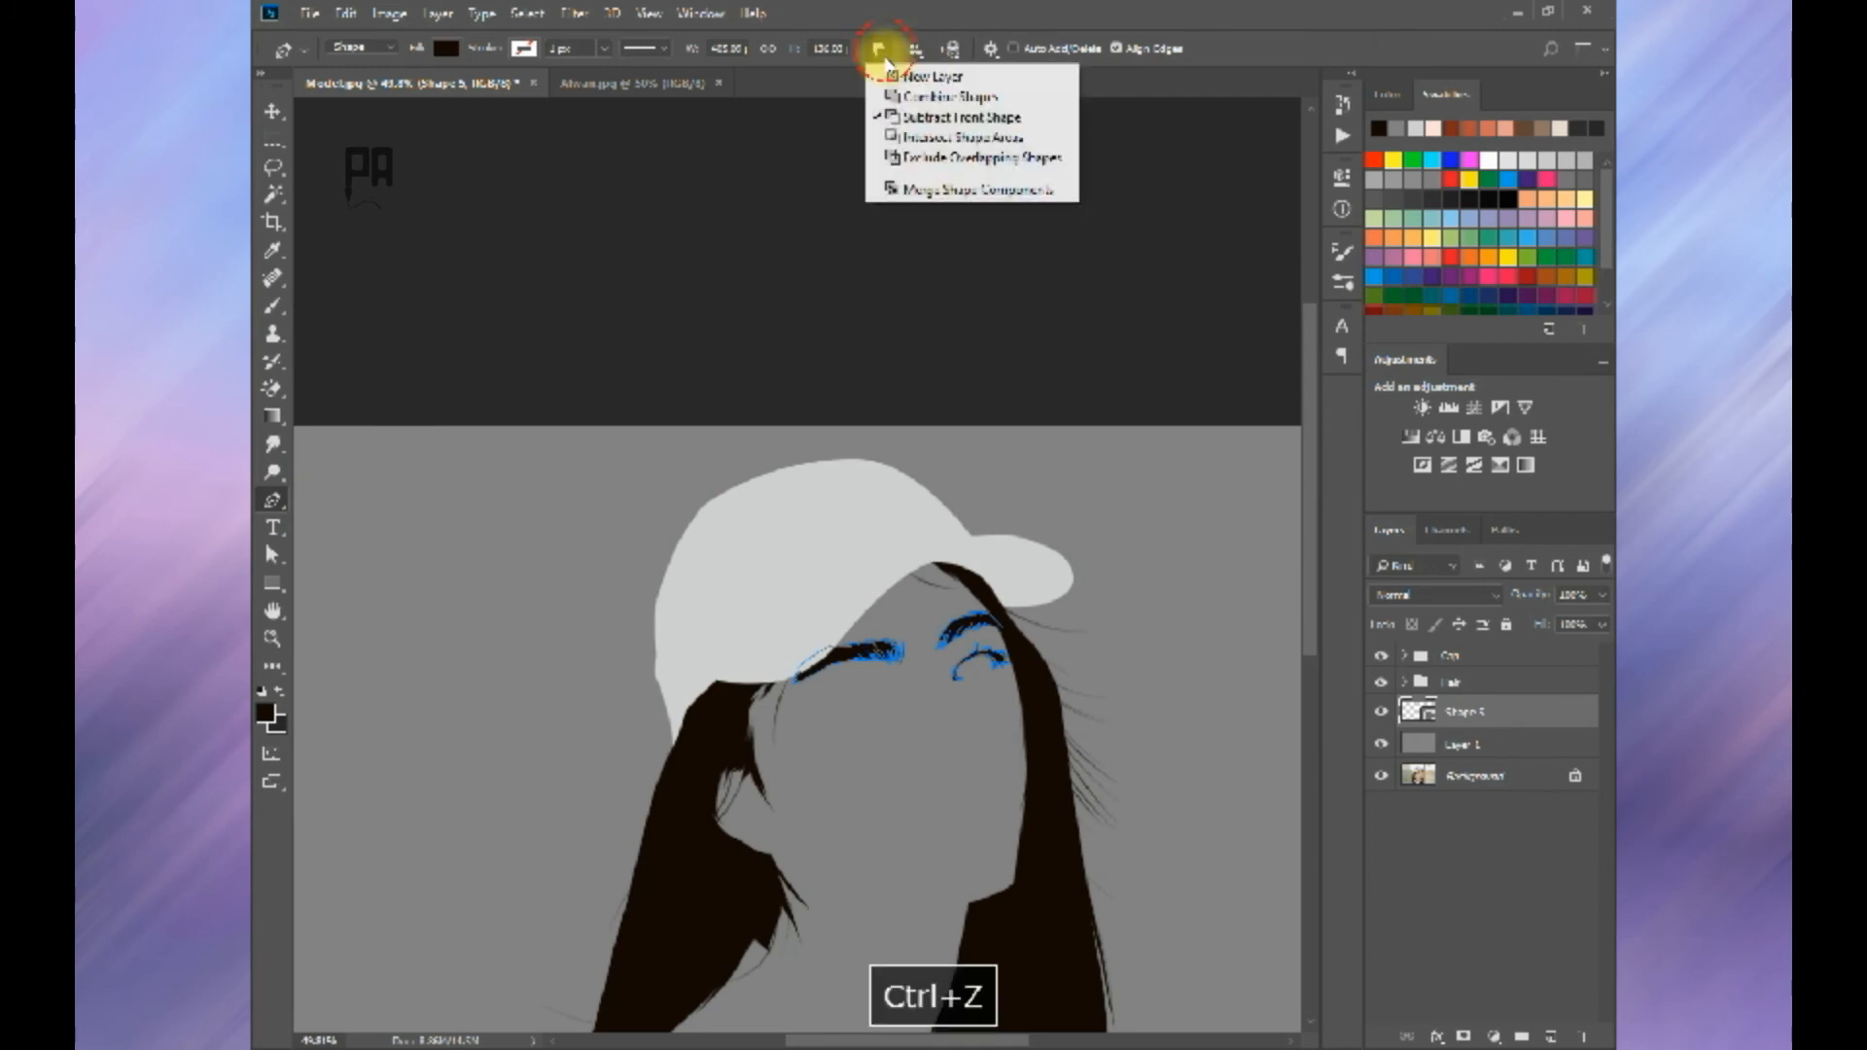
click(914, 97)
Step: Hide the grey Layer 1 and add one more lash on the inner half of the far eye's upper lid
scroll(987, 572, up, 6)
click(1381, 744)
scroll(959, 826, up, 6)
drag(885, 866, 900, 768)
scroll(892, 767, up, 1)
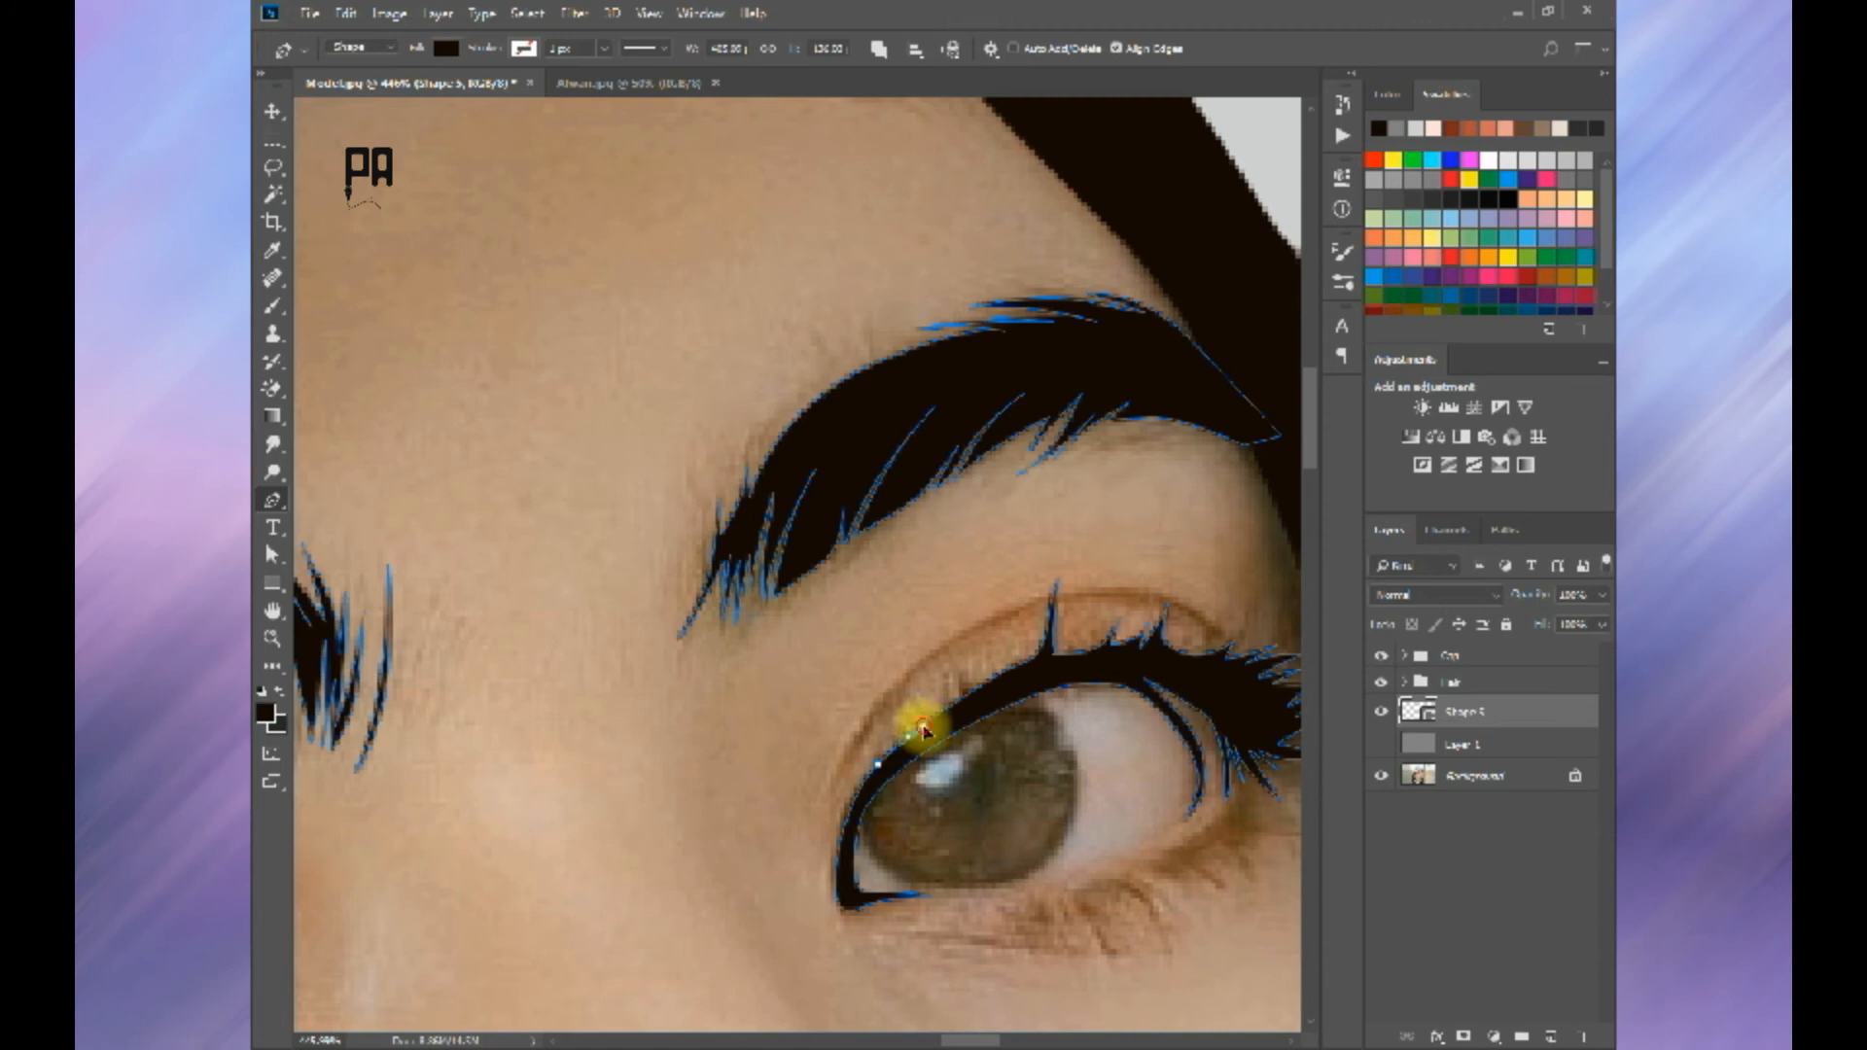
drag(947, 718, 983, 708)
key(ctrl+z)
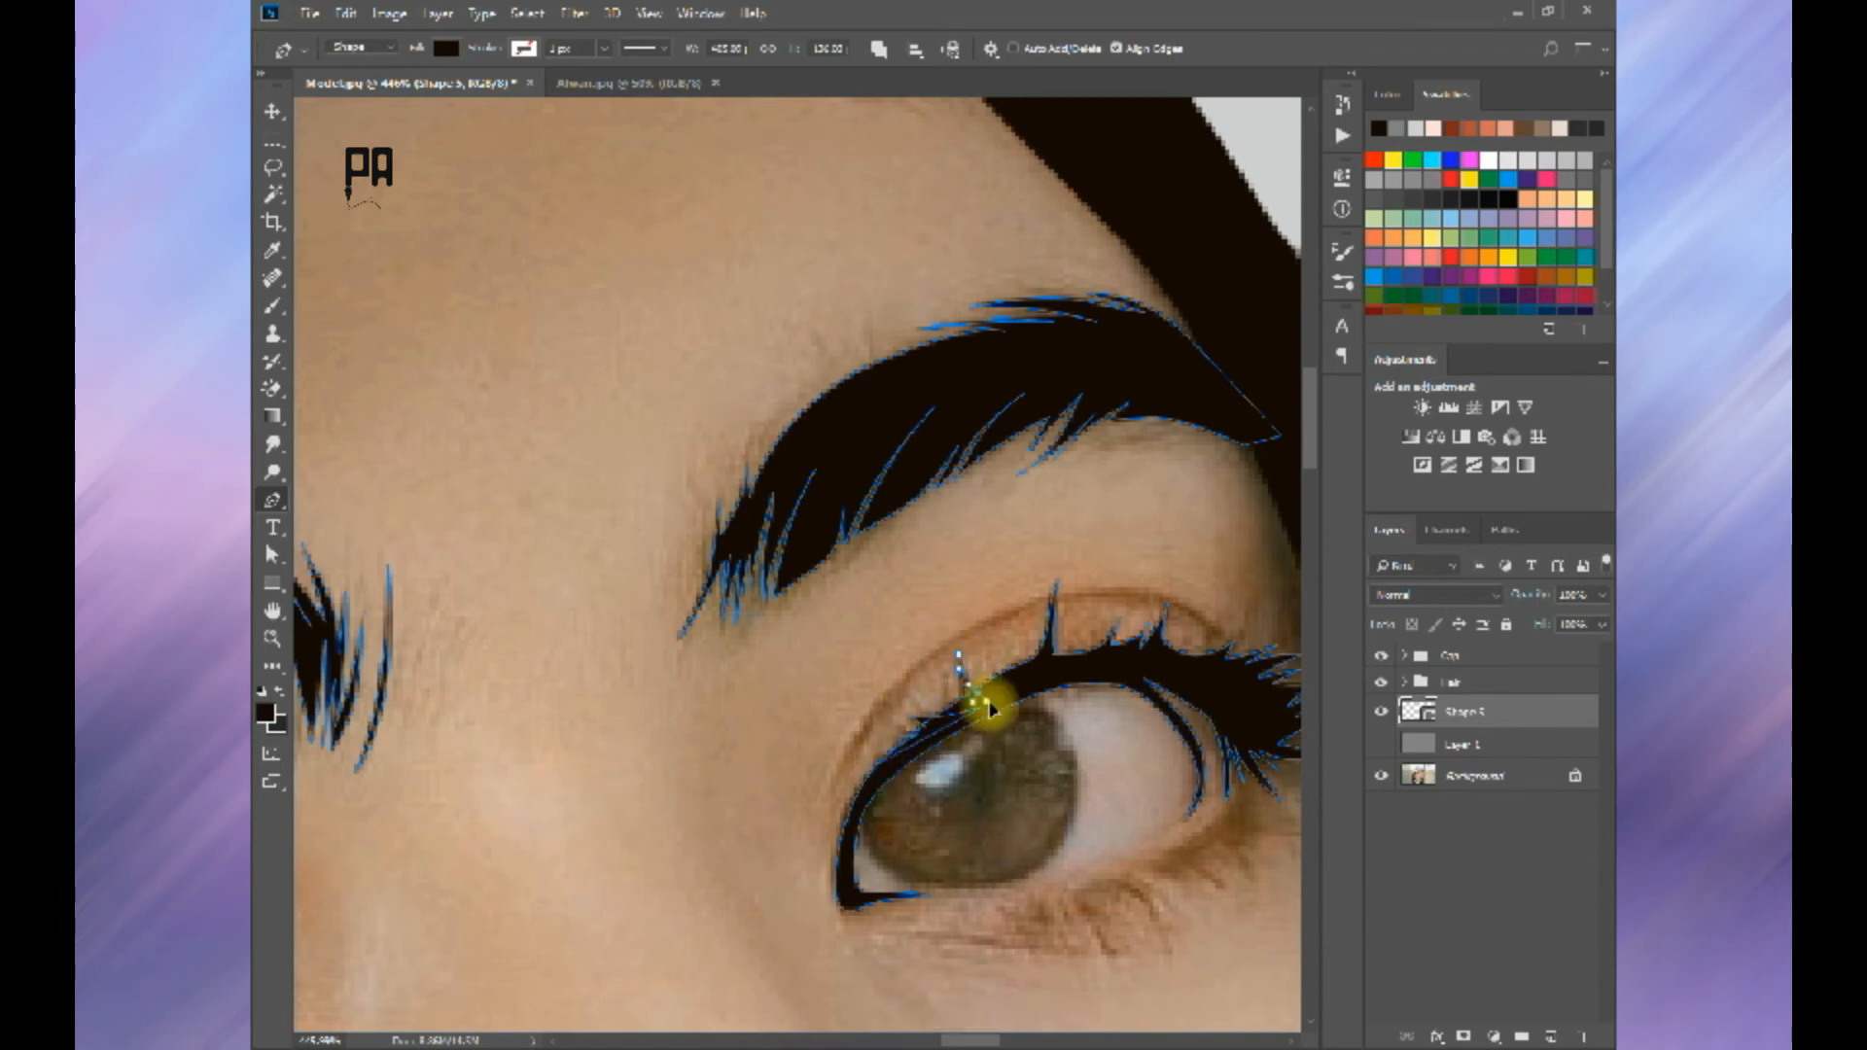
key(Return)
scroll(963, 719, down, 8)
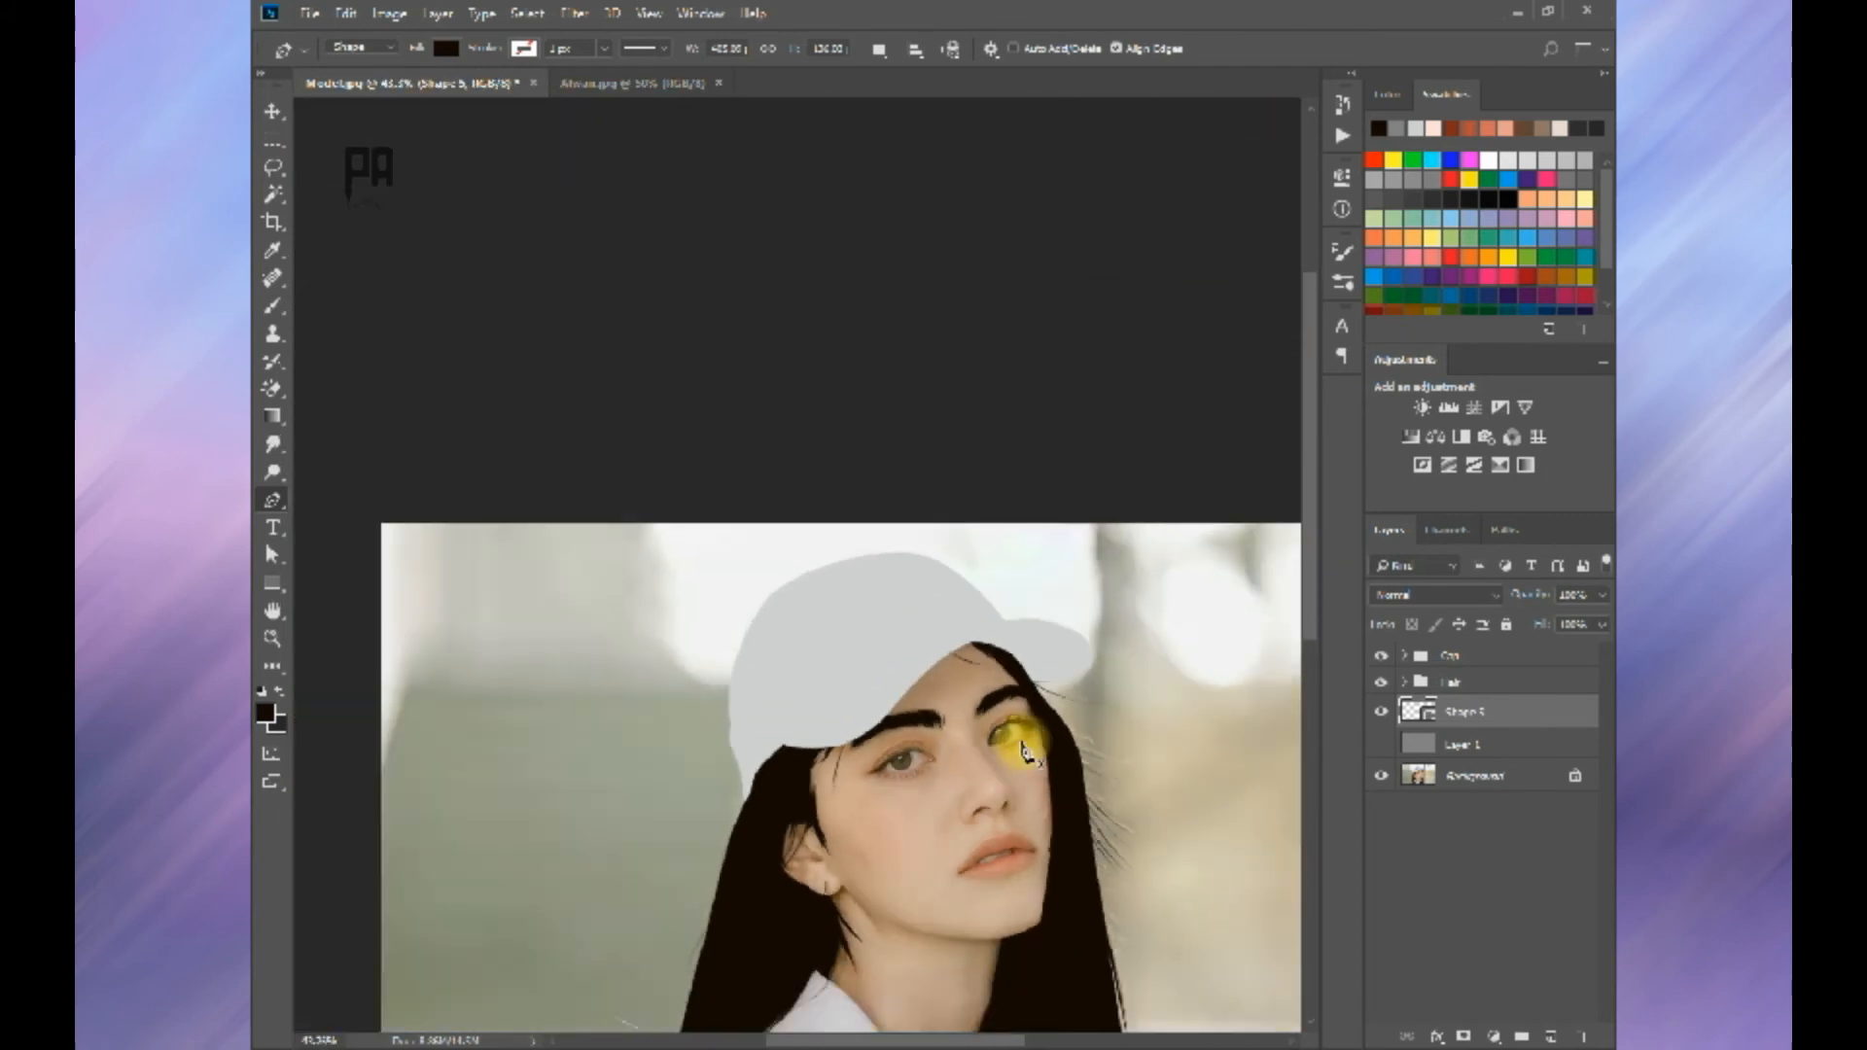
Step: Start the near eye on the same shape layer by tracing the pointed wing at its outer corner with small notches
scroll(963, 778, up, 5)
scroll(968, 773, down, 3)
click(1448, 744)
click(1407, 714)
scroll(1223, 668, down, 2)
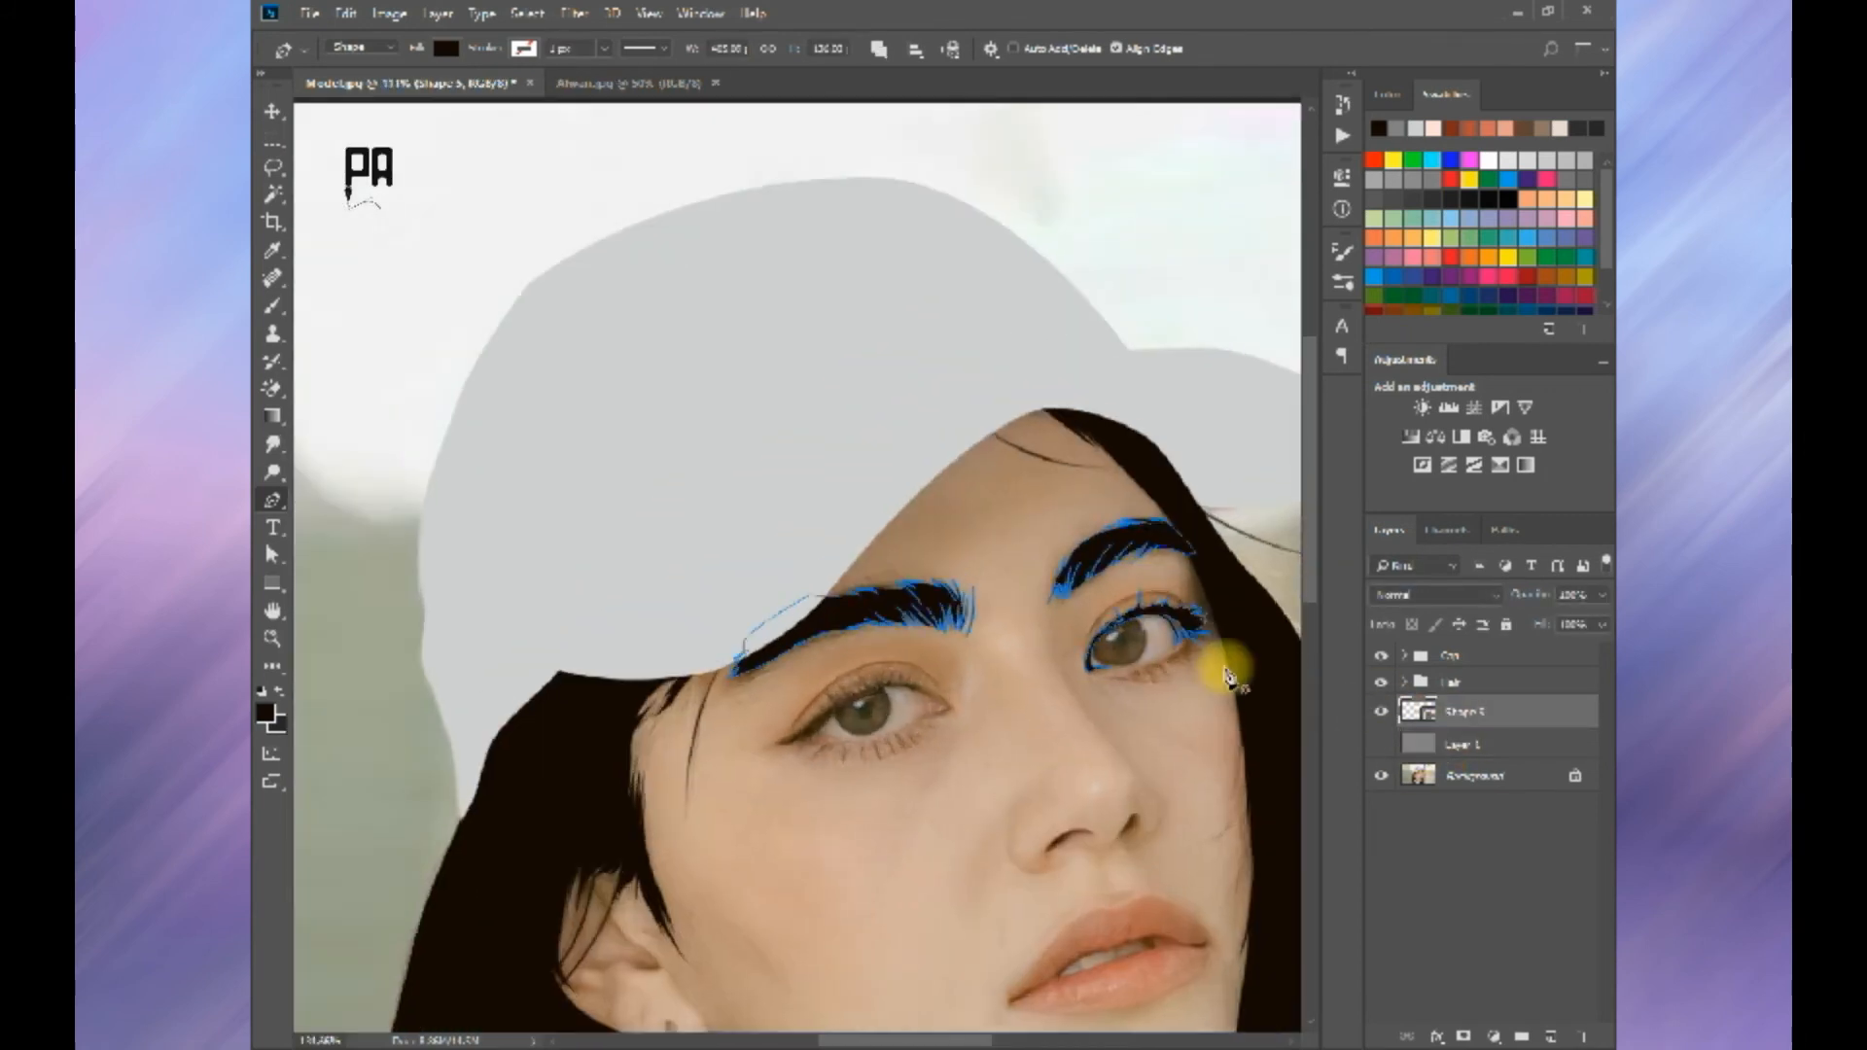
scroll(1216, 652, up, 7)
scroll(729, 679, down, 2)
scroll(632, 821, up, 4)
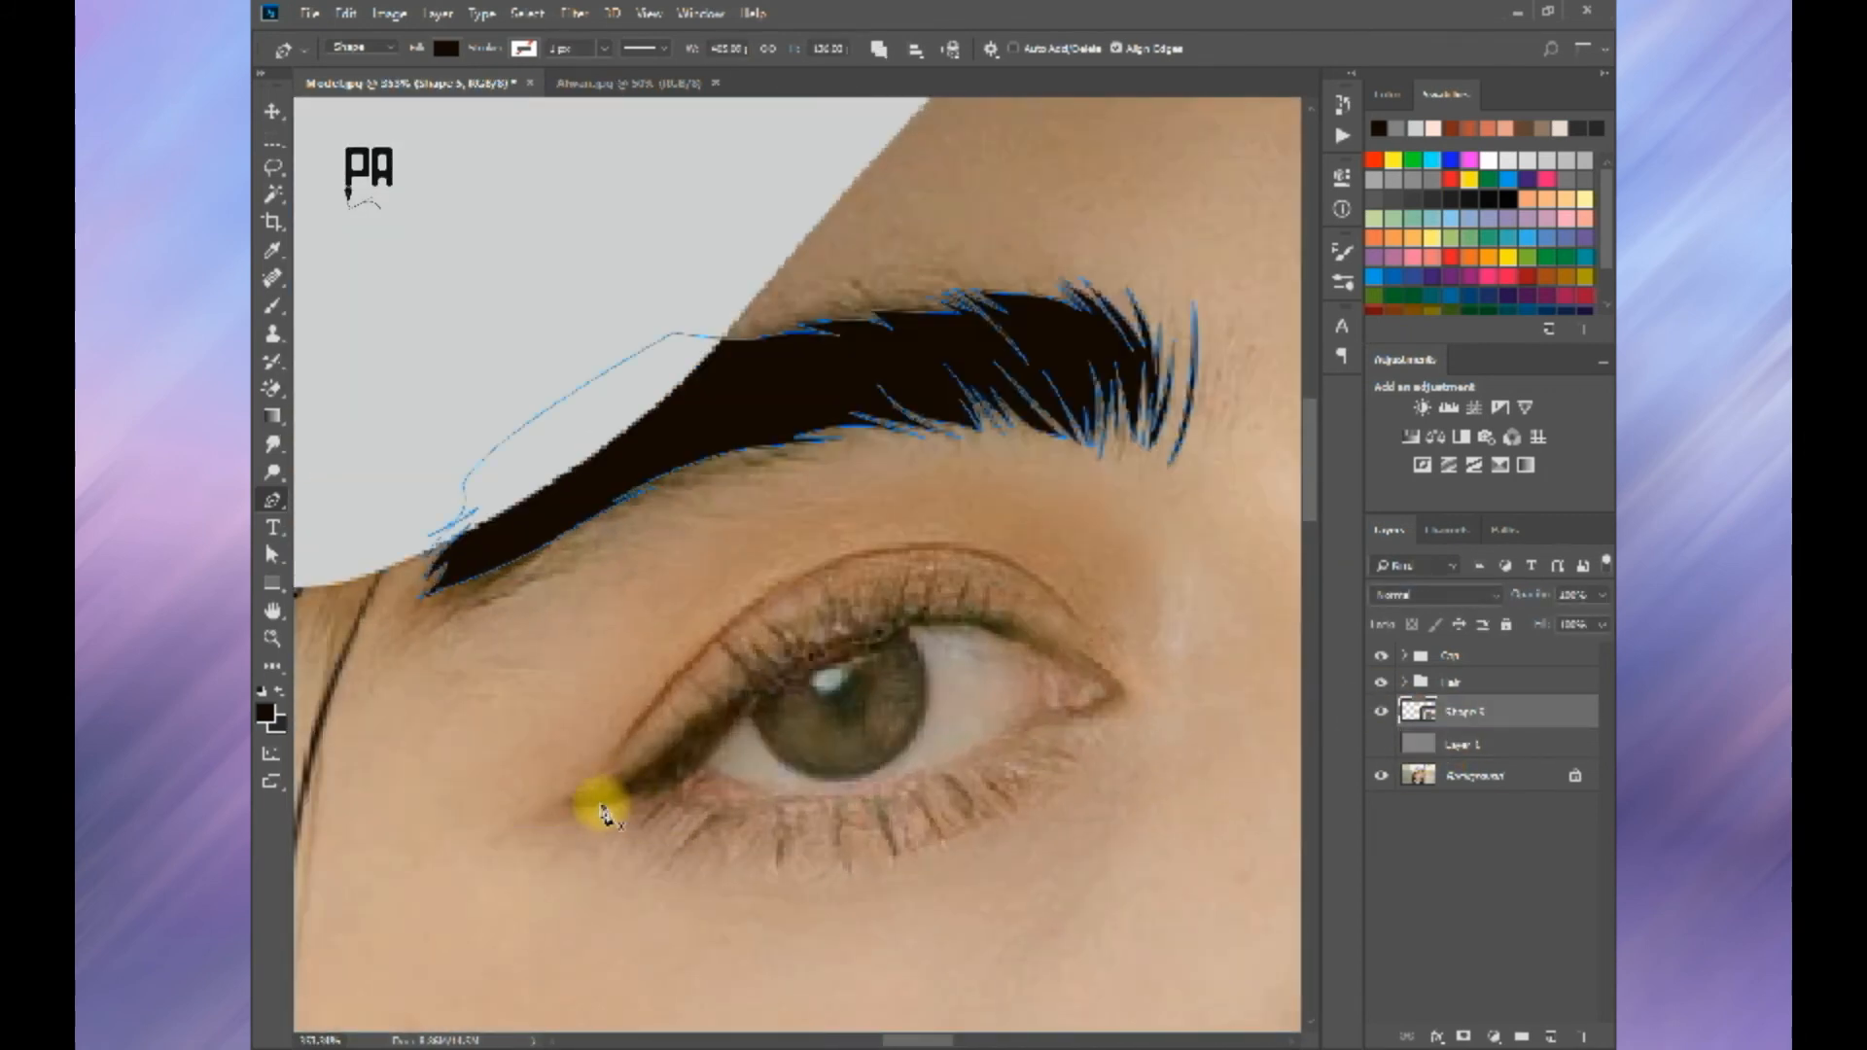
click(571, 800)
key(ctrl+z)
drag(661, 769, 746, 720)
click(640, 798)
click(663, 790)
Step: Trace the lower edge of the near eye's upper lid line across the iris and around the inner corner
key(space)
drag(860, 659, 781, 692)
drag(851, 654, 926, 653)
drag(1008, 717, 960, 751)
key(ctrl+z)
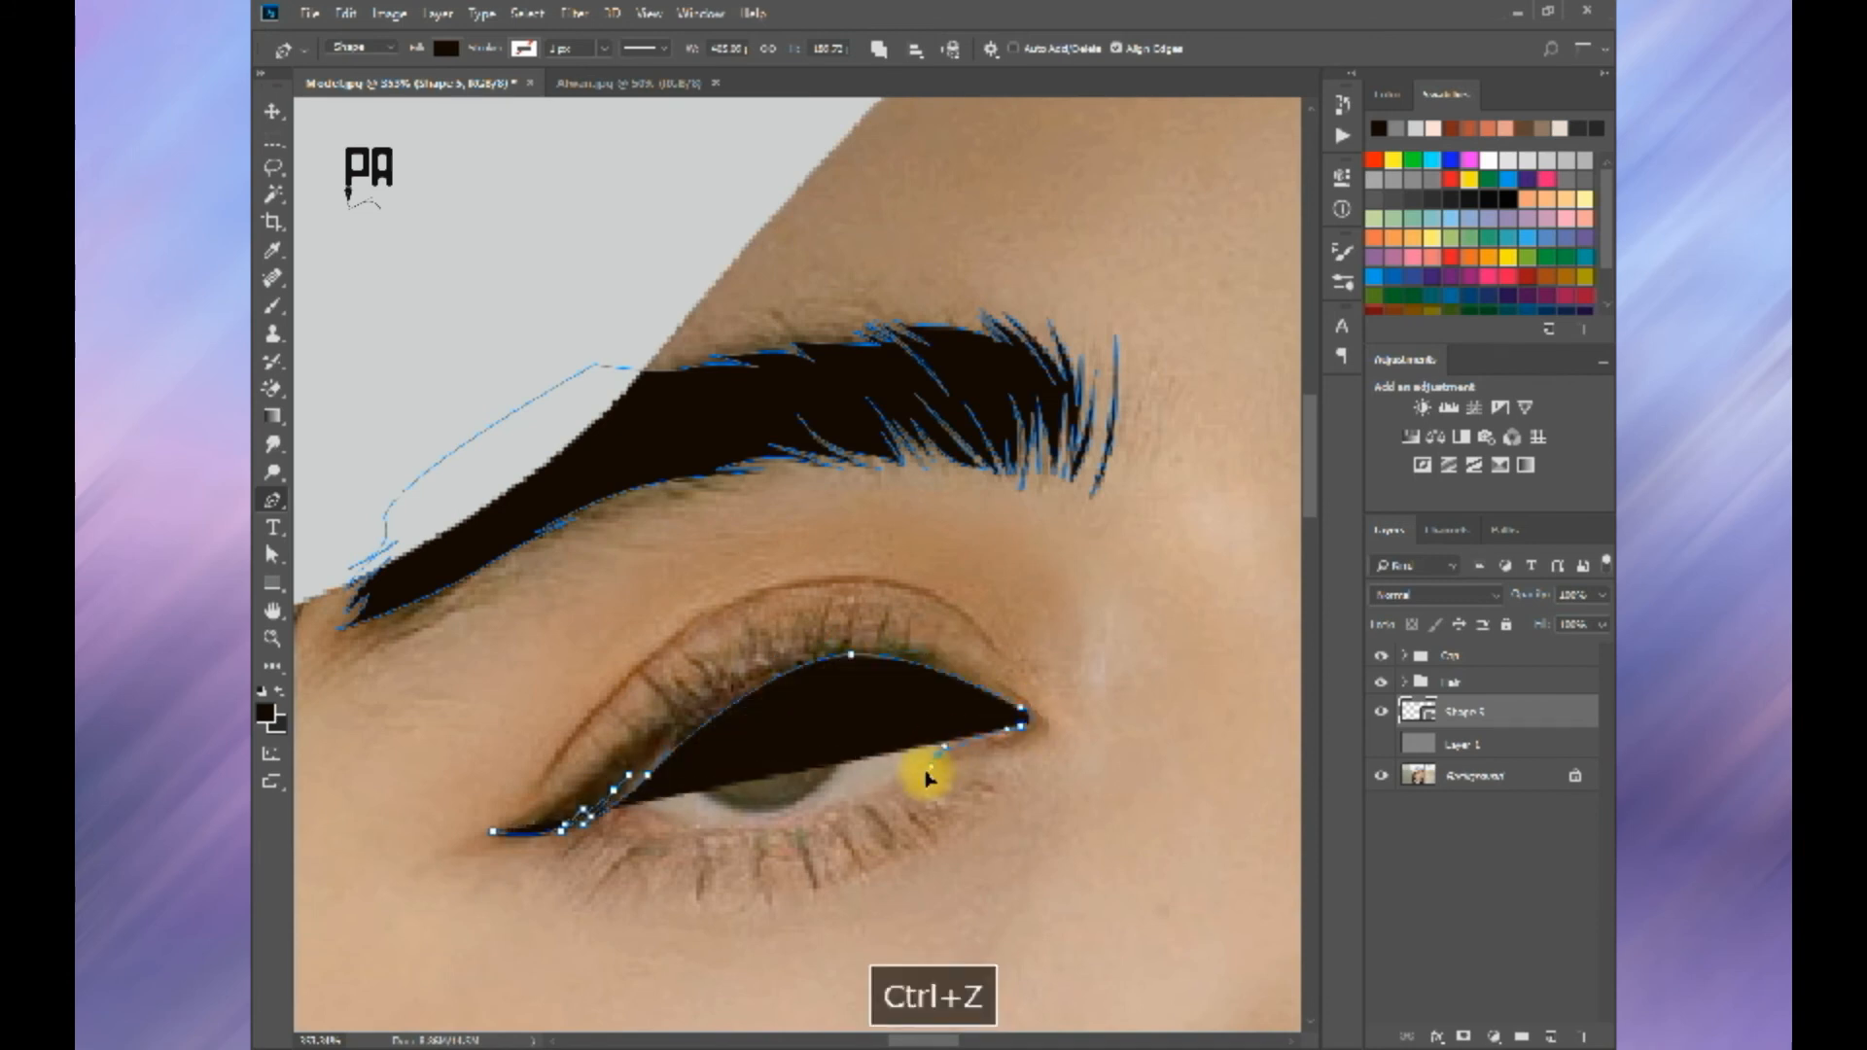
Step: Lower the shape opacity to 10%, then trace the near eye's inner corner and the lashes along the upper lid's inner half
key(1)
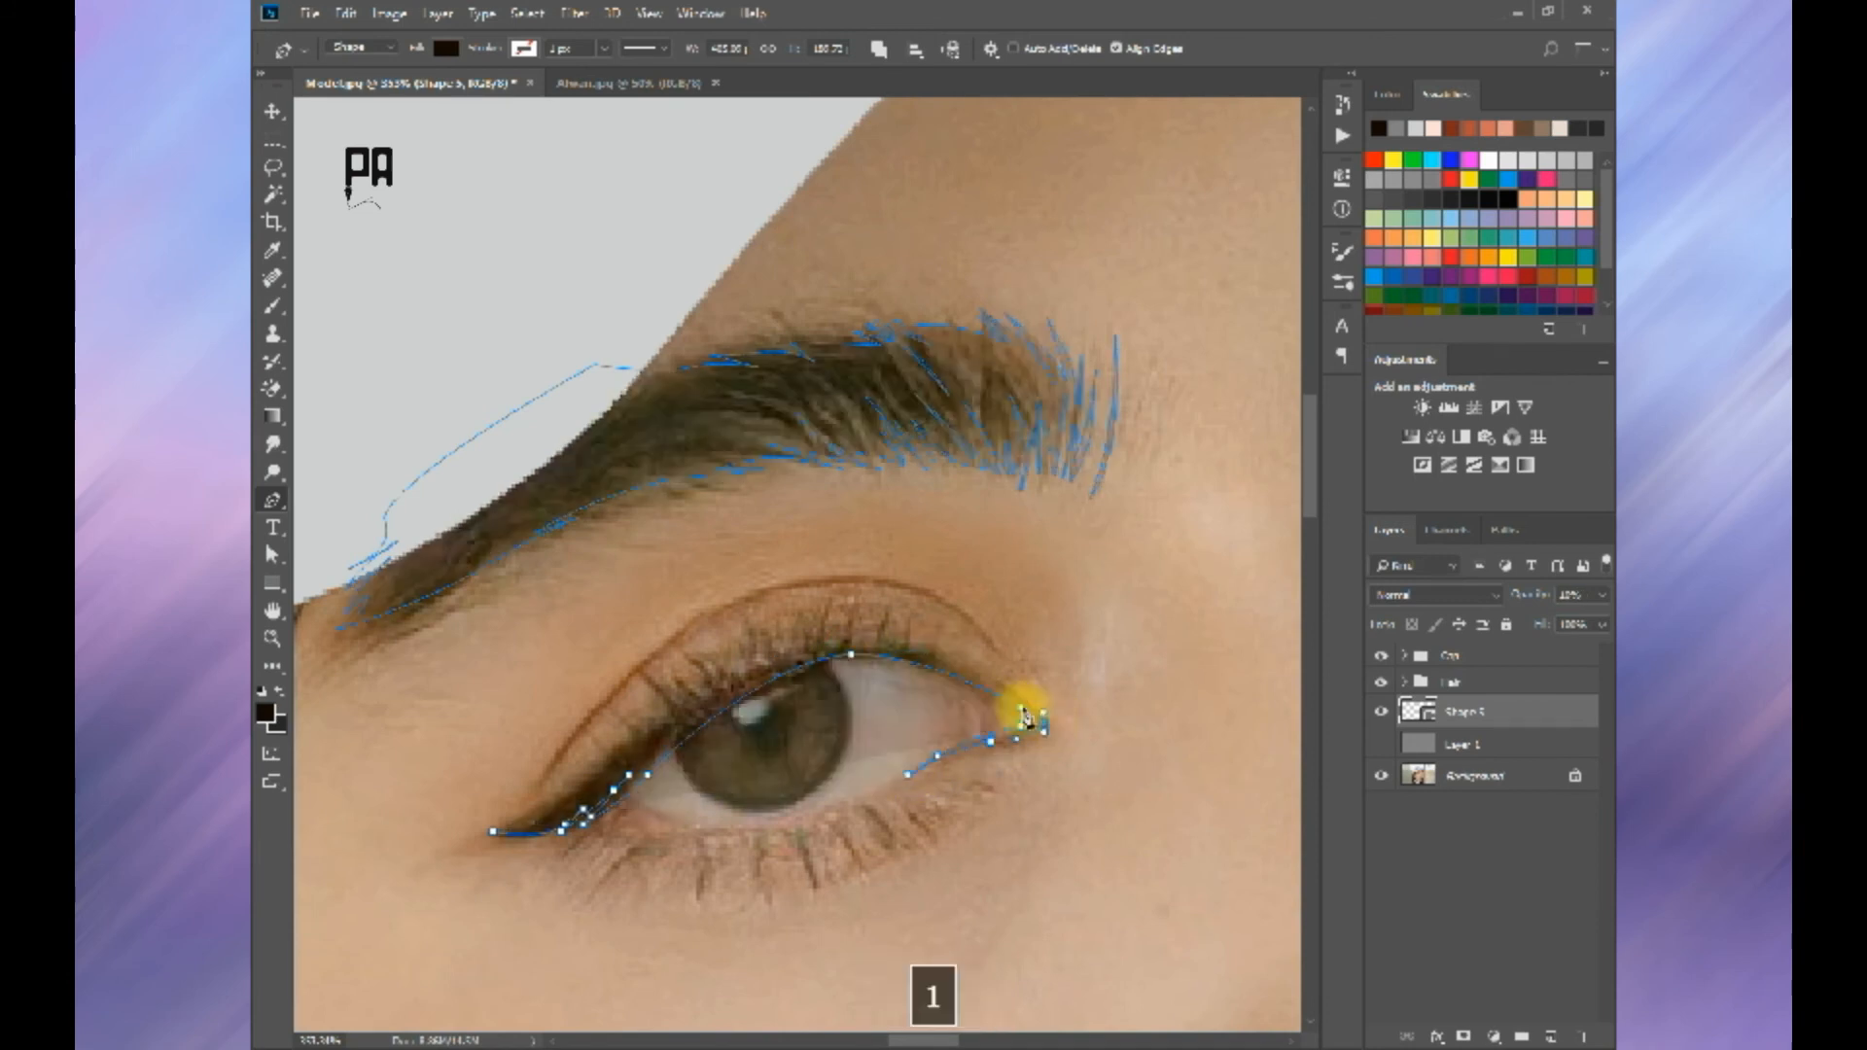
click(937, 649)
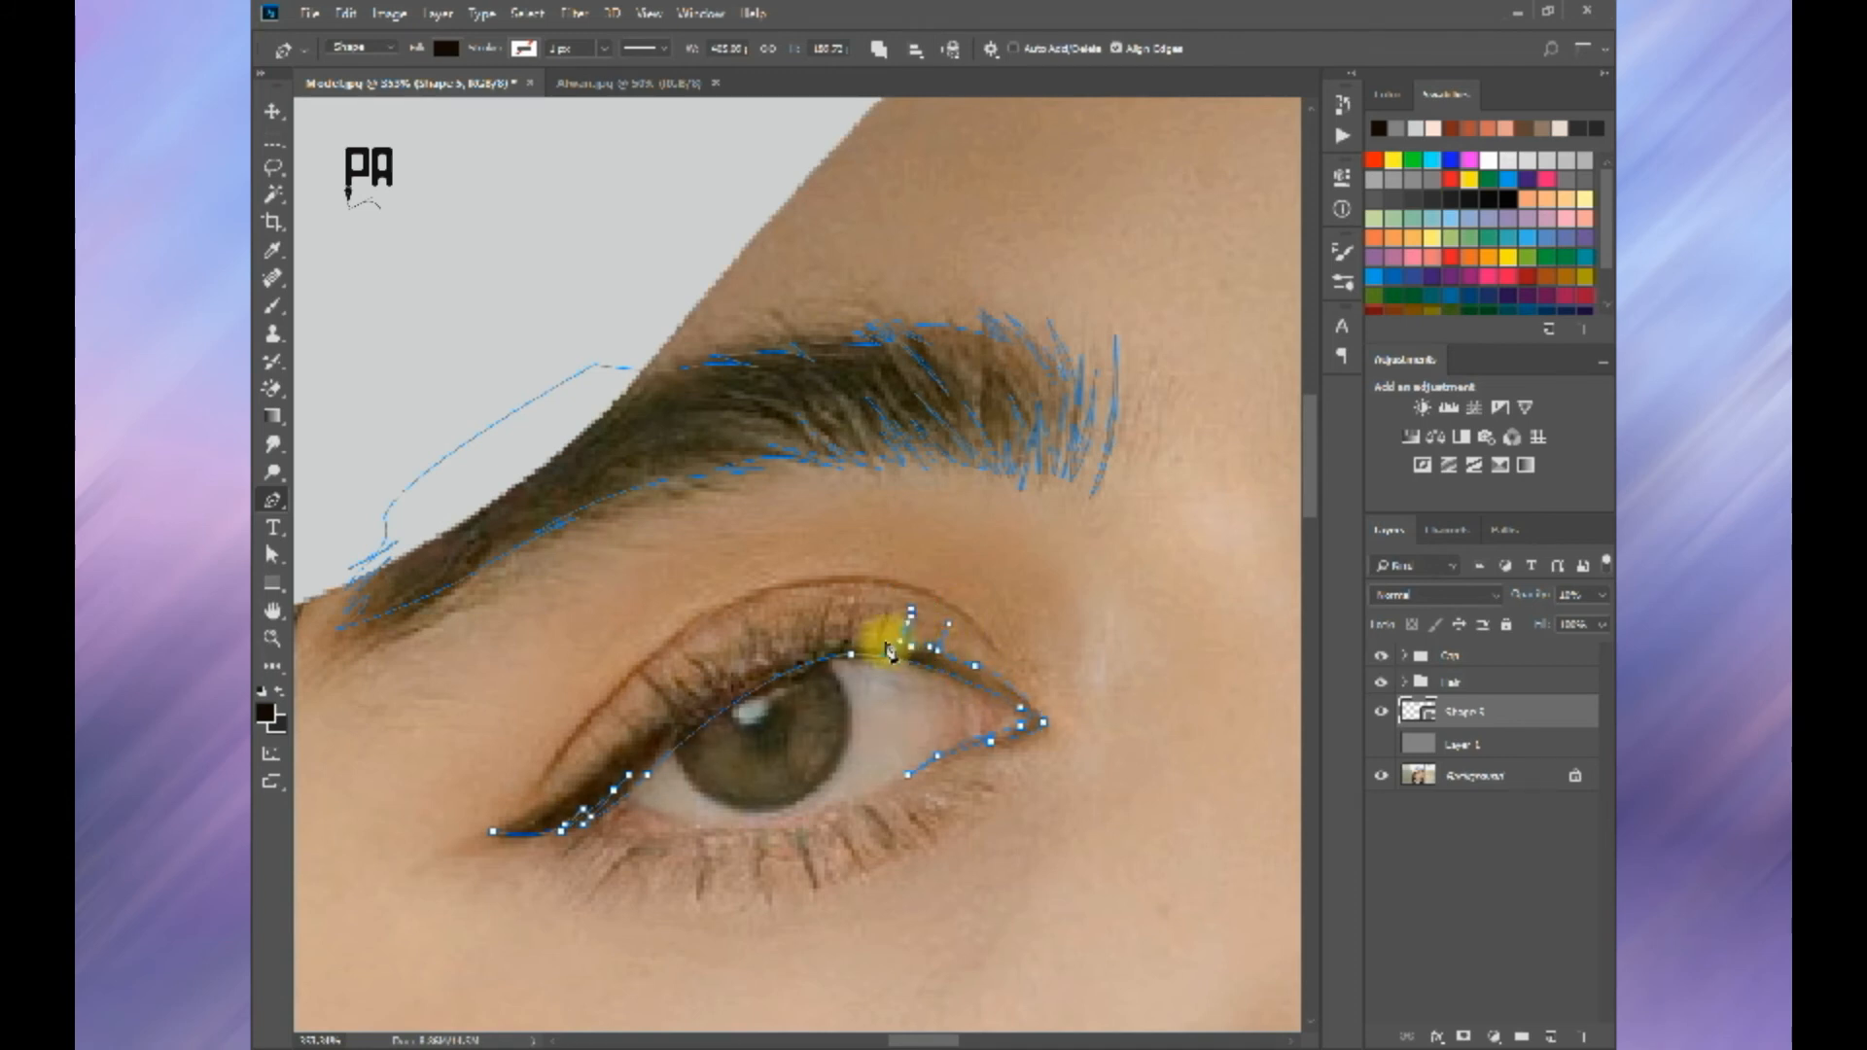
key(ctrl+z)
drag(864, 629, 775, 646)
click(851, 643)
click(859, 594)
key(ctrl+z)
key(ctrl+z)
click(821, 617)
click(817, 633)
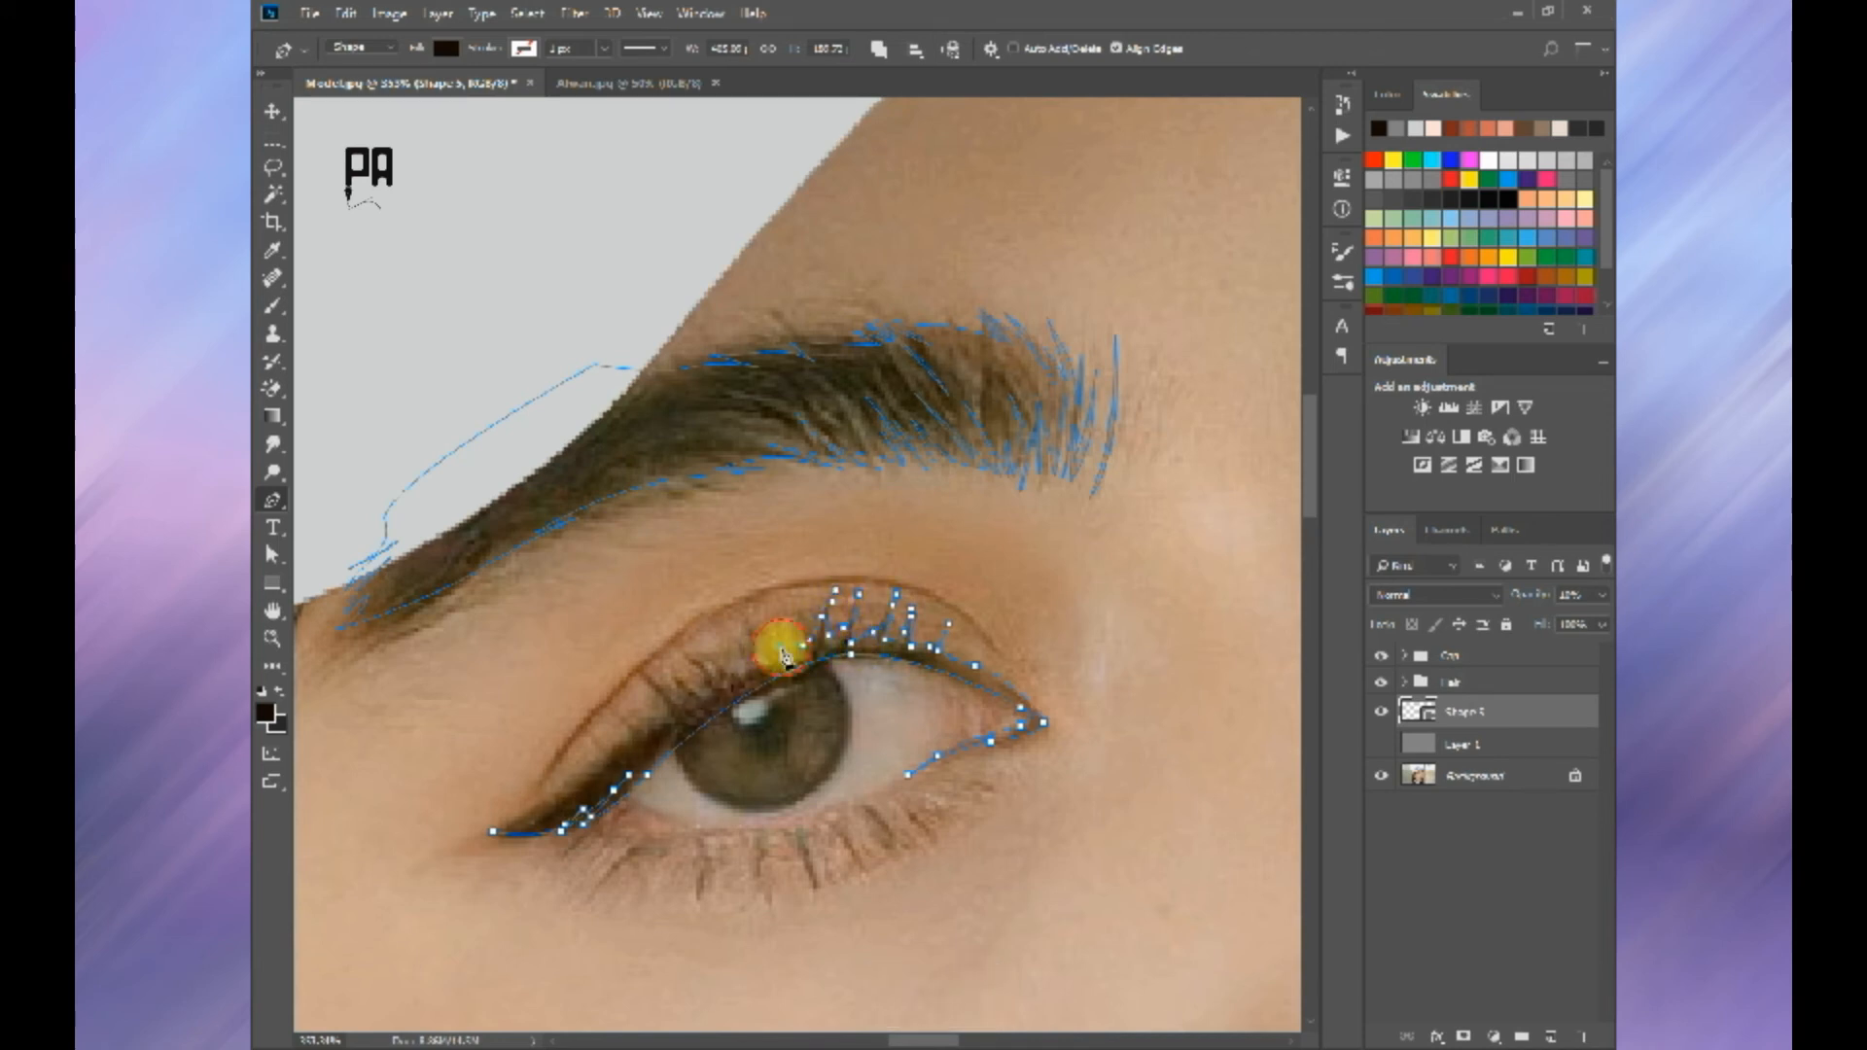
Step: Trace the cluster of slanted lashes above the iris on the near eye's upper lid
click(774, 645)
click(738, 613)
click(727, 603)
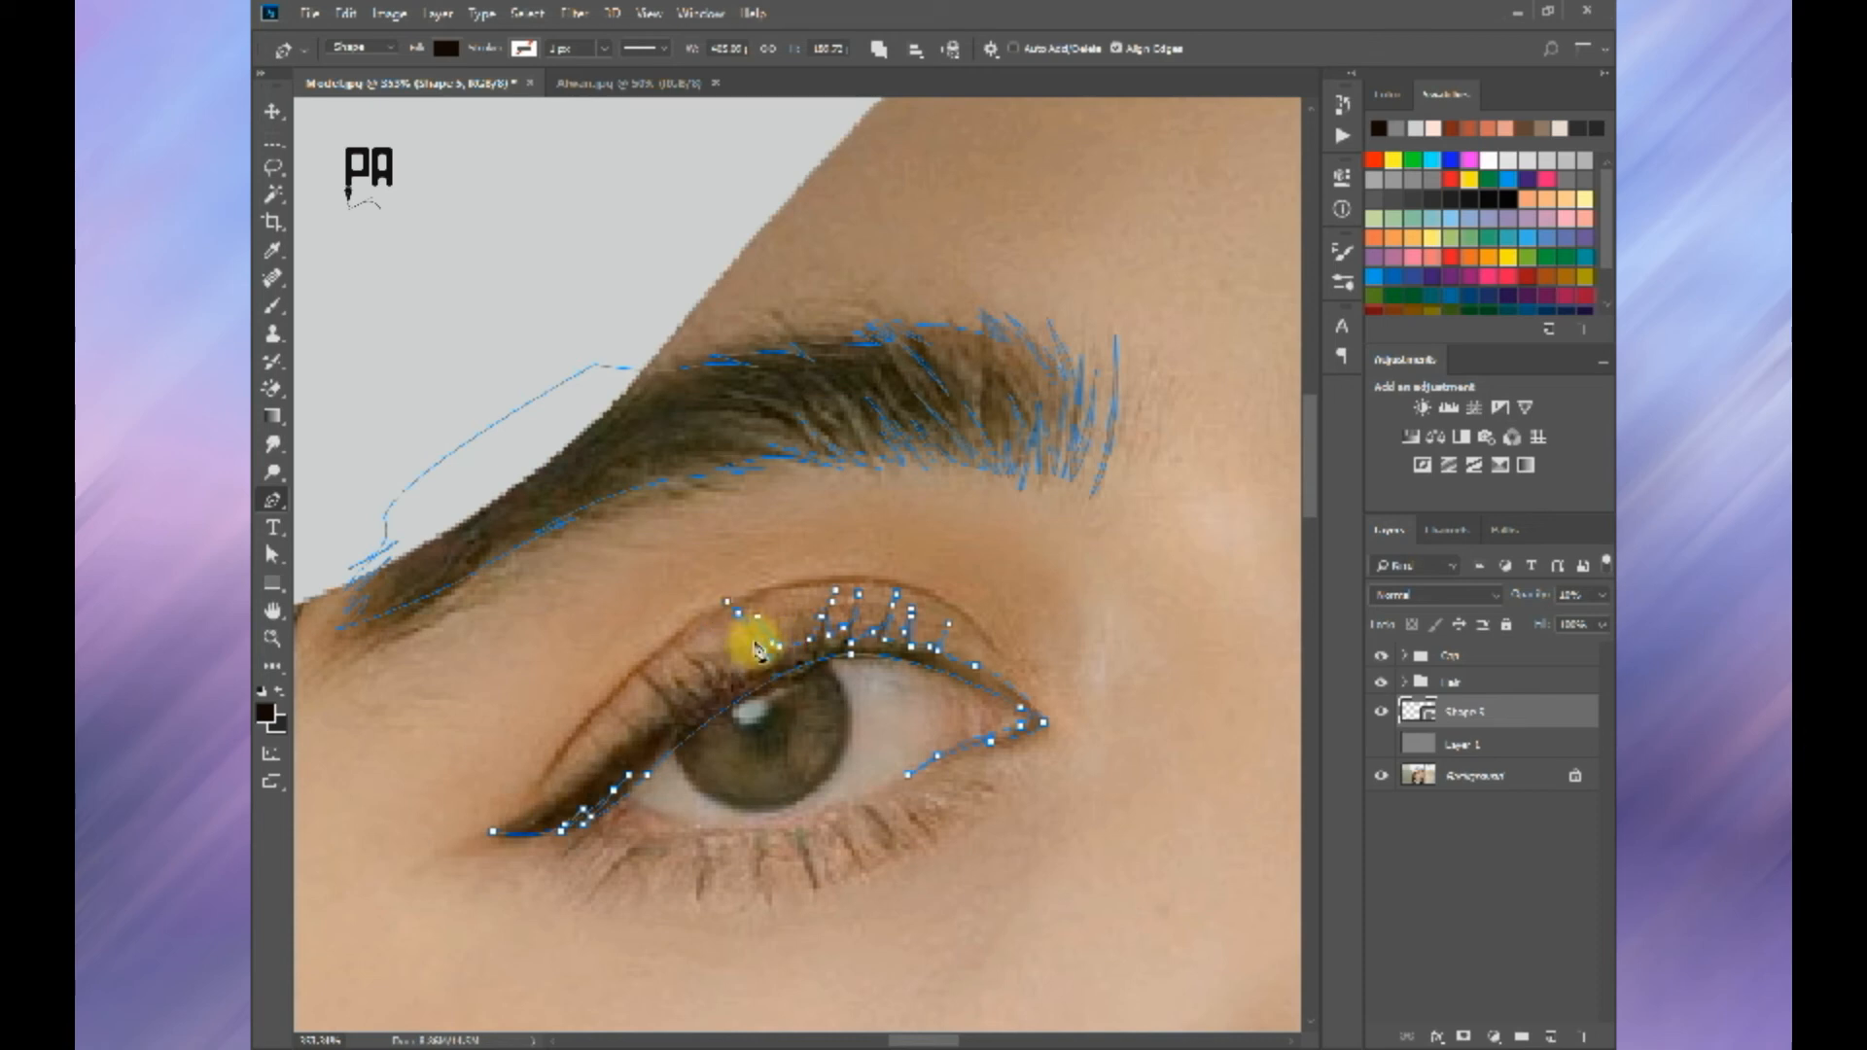
click(692, 647)
click(702, 654)
click(714, 667)
click(668, 640)
click(681, 669)
key(ctrl+z)
click(678, 678)
click(701, 699)
Step: Trace the lashes on the outer part of the near eye's upper lid and close the shape at the wing's tip
click(651, 659)
click(663, 677)
click(681, 699)
click(644, 673)
click(633, 661)
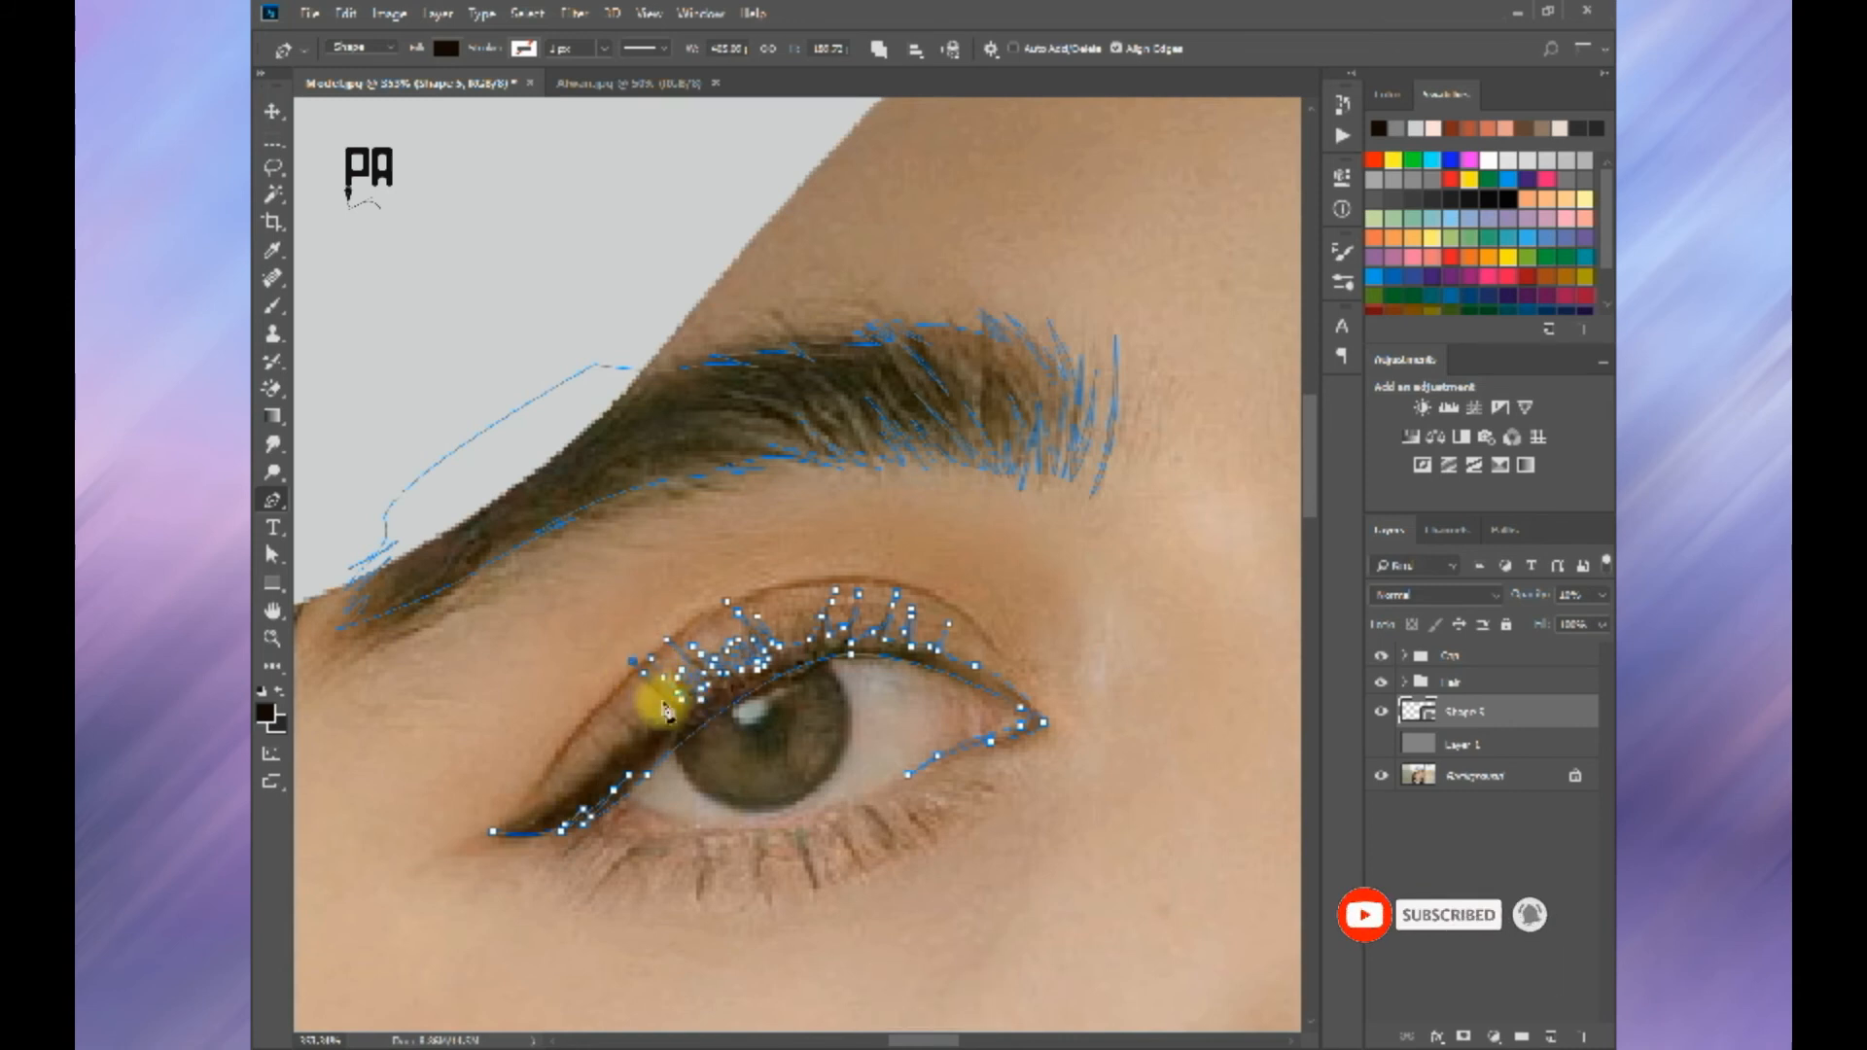
click(635, 730)
click(610, 748)
click(493, 832)
Step: Draw a thin curved lower lid line from the near eye's outer corner to below the iris
click(624, 790)
key(ctrl+z)
drag(708, 828, 777, 828)
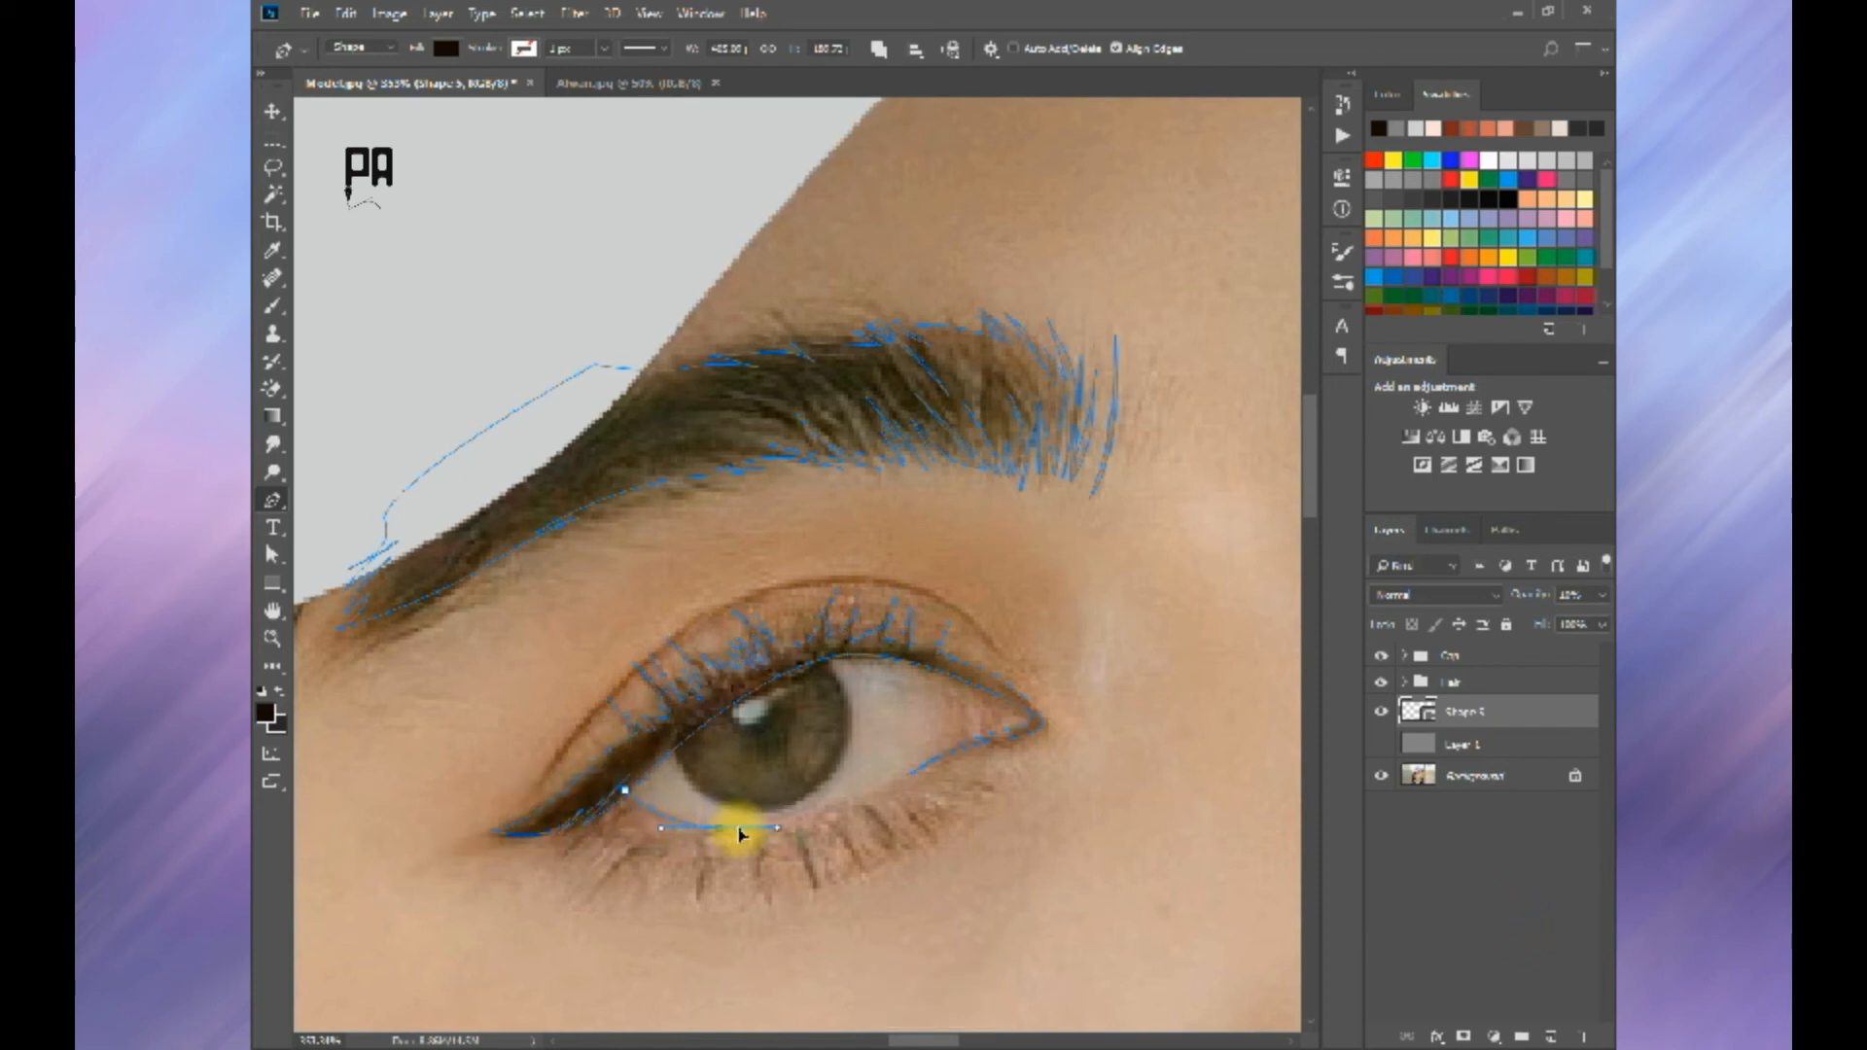
alt+click(719, 828)
mouse_move(637, 778)
mouse_down()
mouse_move(612, 728)
mouse_move(568, 708)
mouse_move(655, 770)
mouse_up()
alt+click(636, 777)
click(625, 788)
Step: Add a lash at the outer end of the near eye's upper lid and restore the shape layer's opacity to 100%
click(605, 763)
key(ctrl+z)
click(605, 763)
key(Return)
key(ctrl+0)
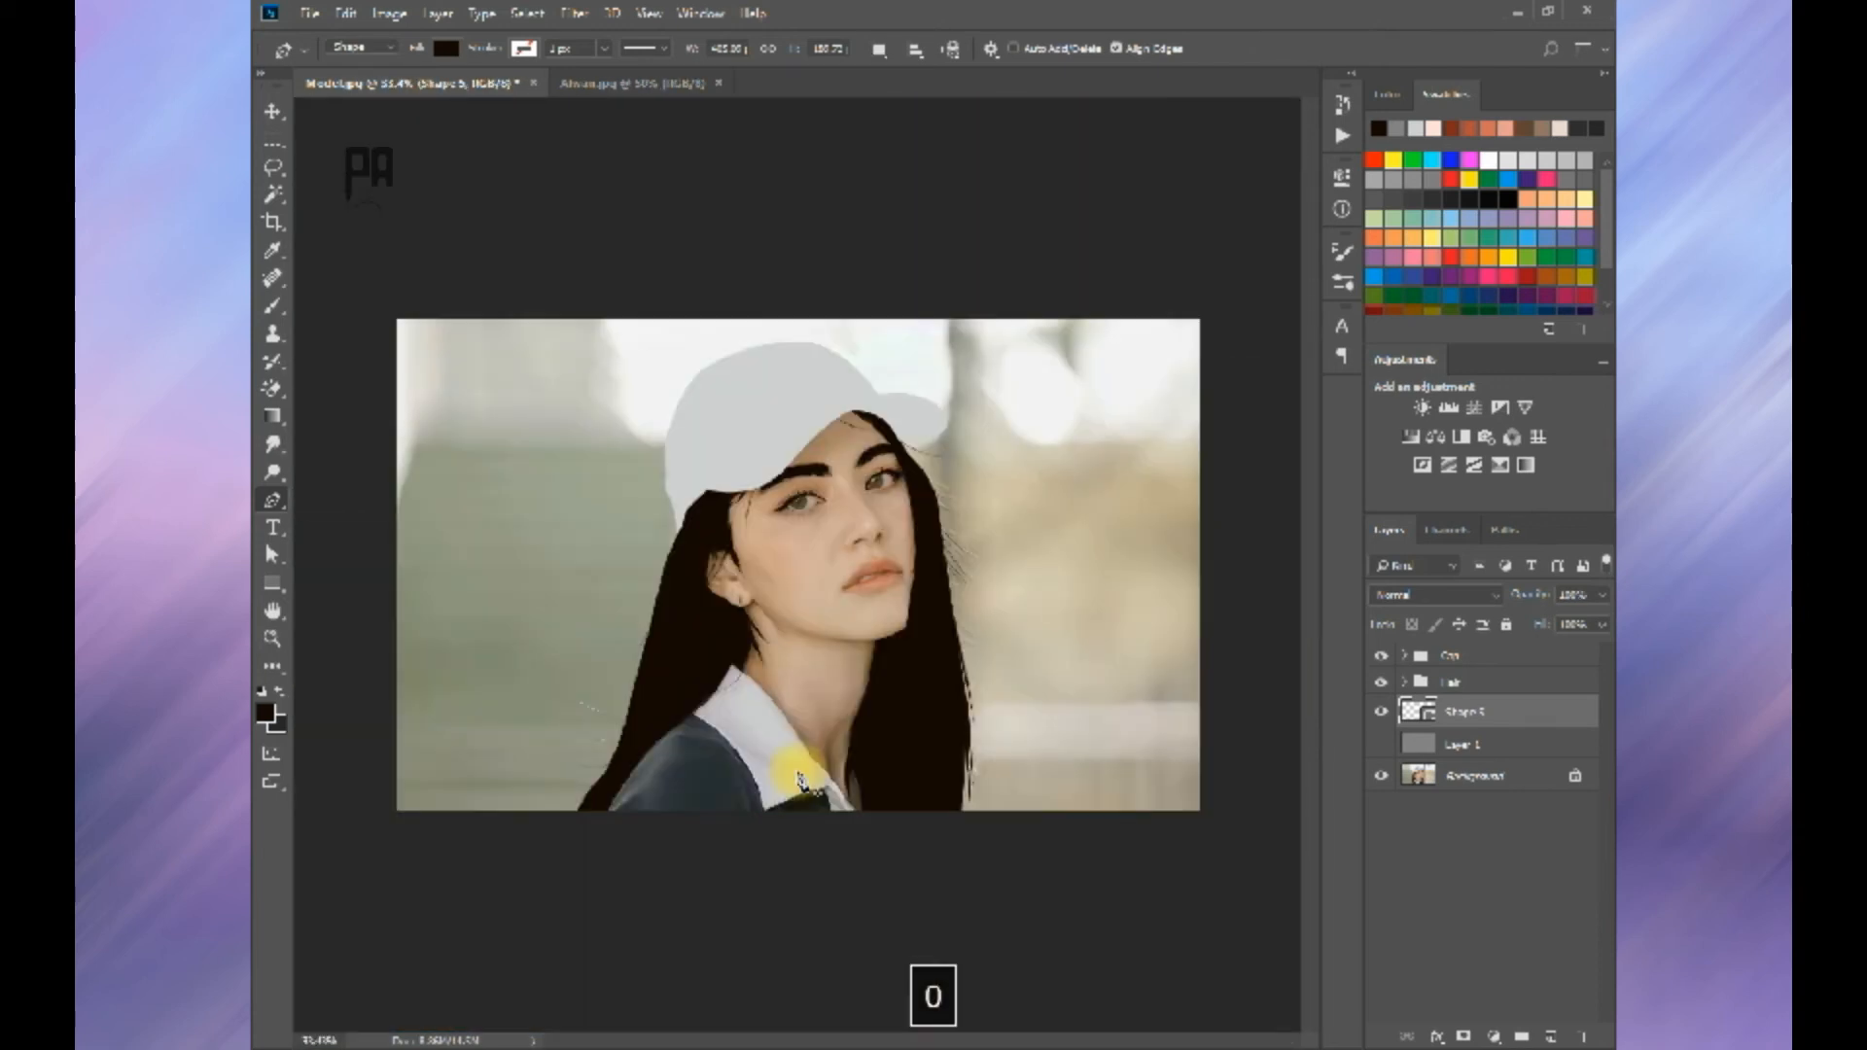
click(1381, 744)
click(1381, 744)
scroll(678, 473, up, 10)
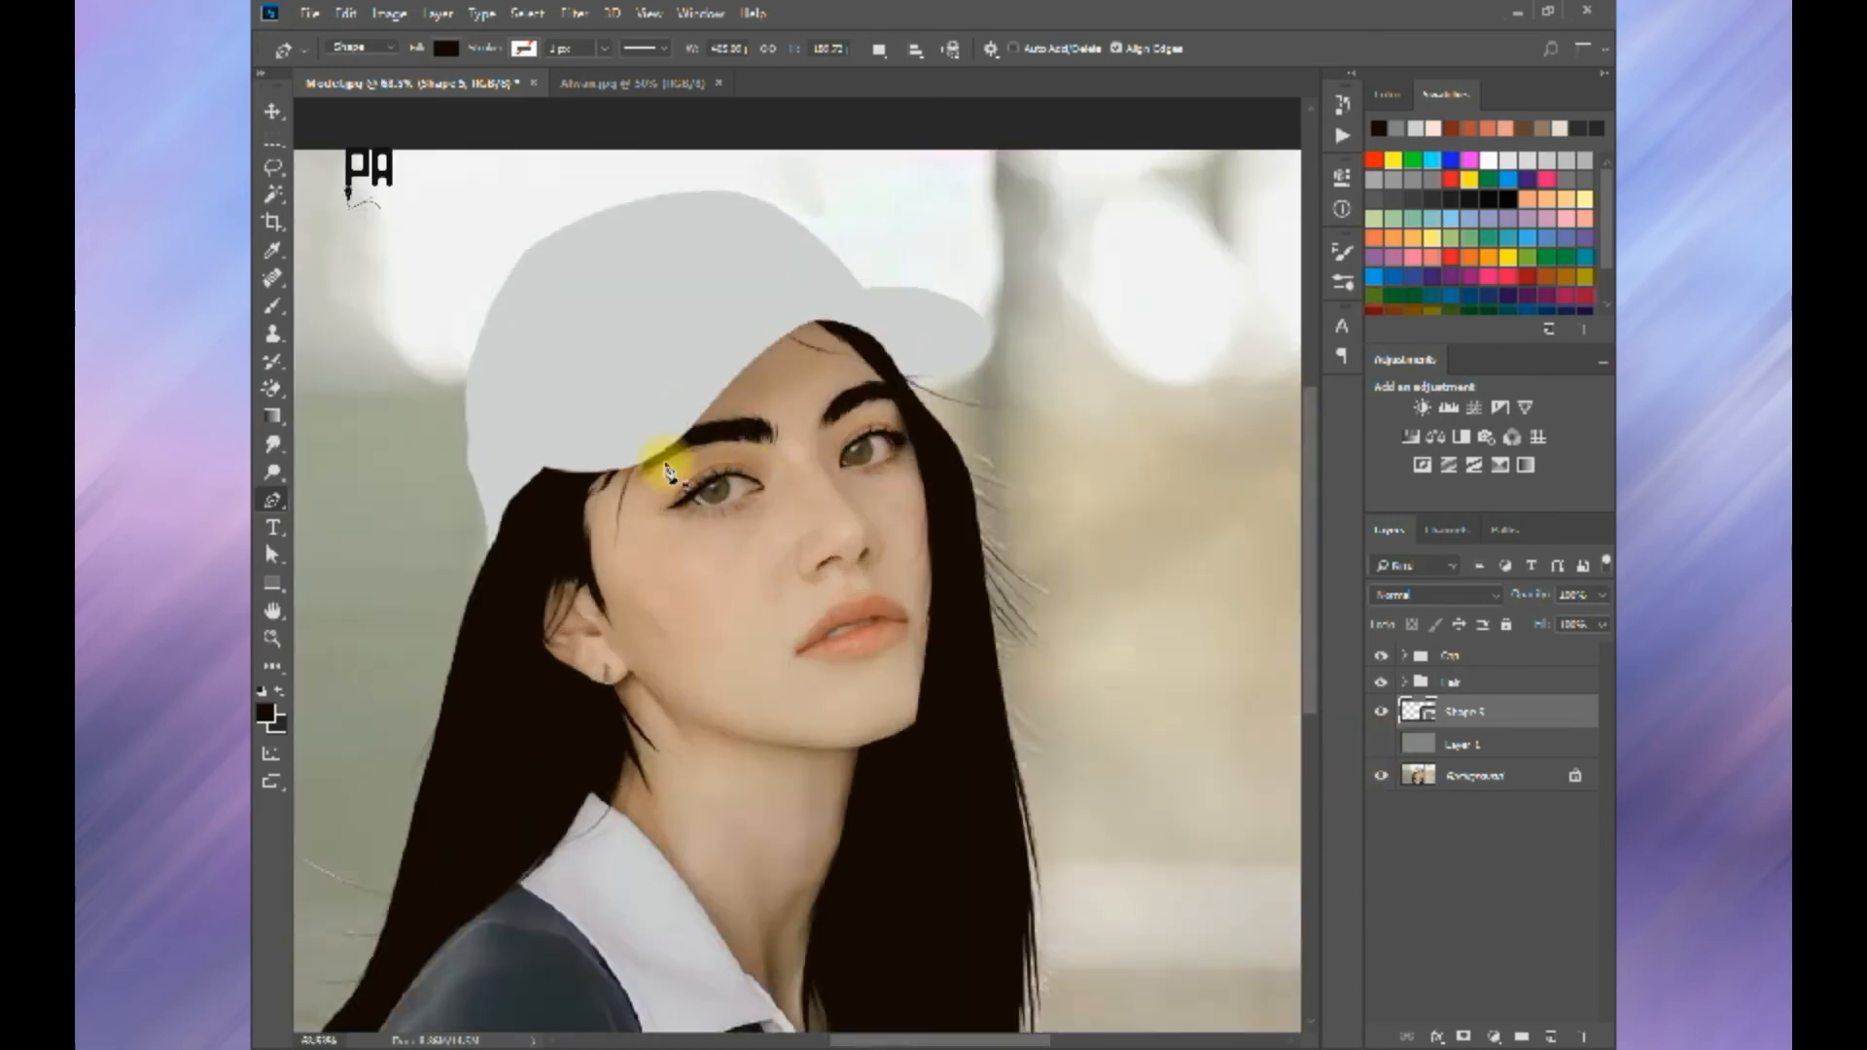
Step: Draw the thin curved eyelid crease above the near eye's upper lashes
drag(827, 555, 683, 599)
key(ctrl+z)
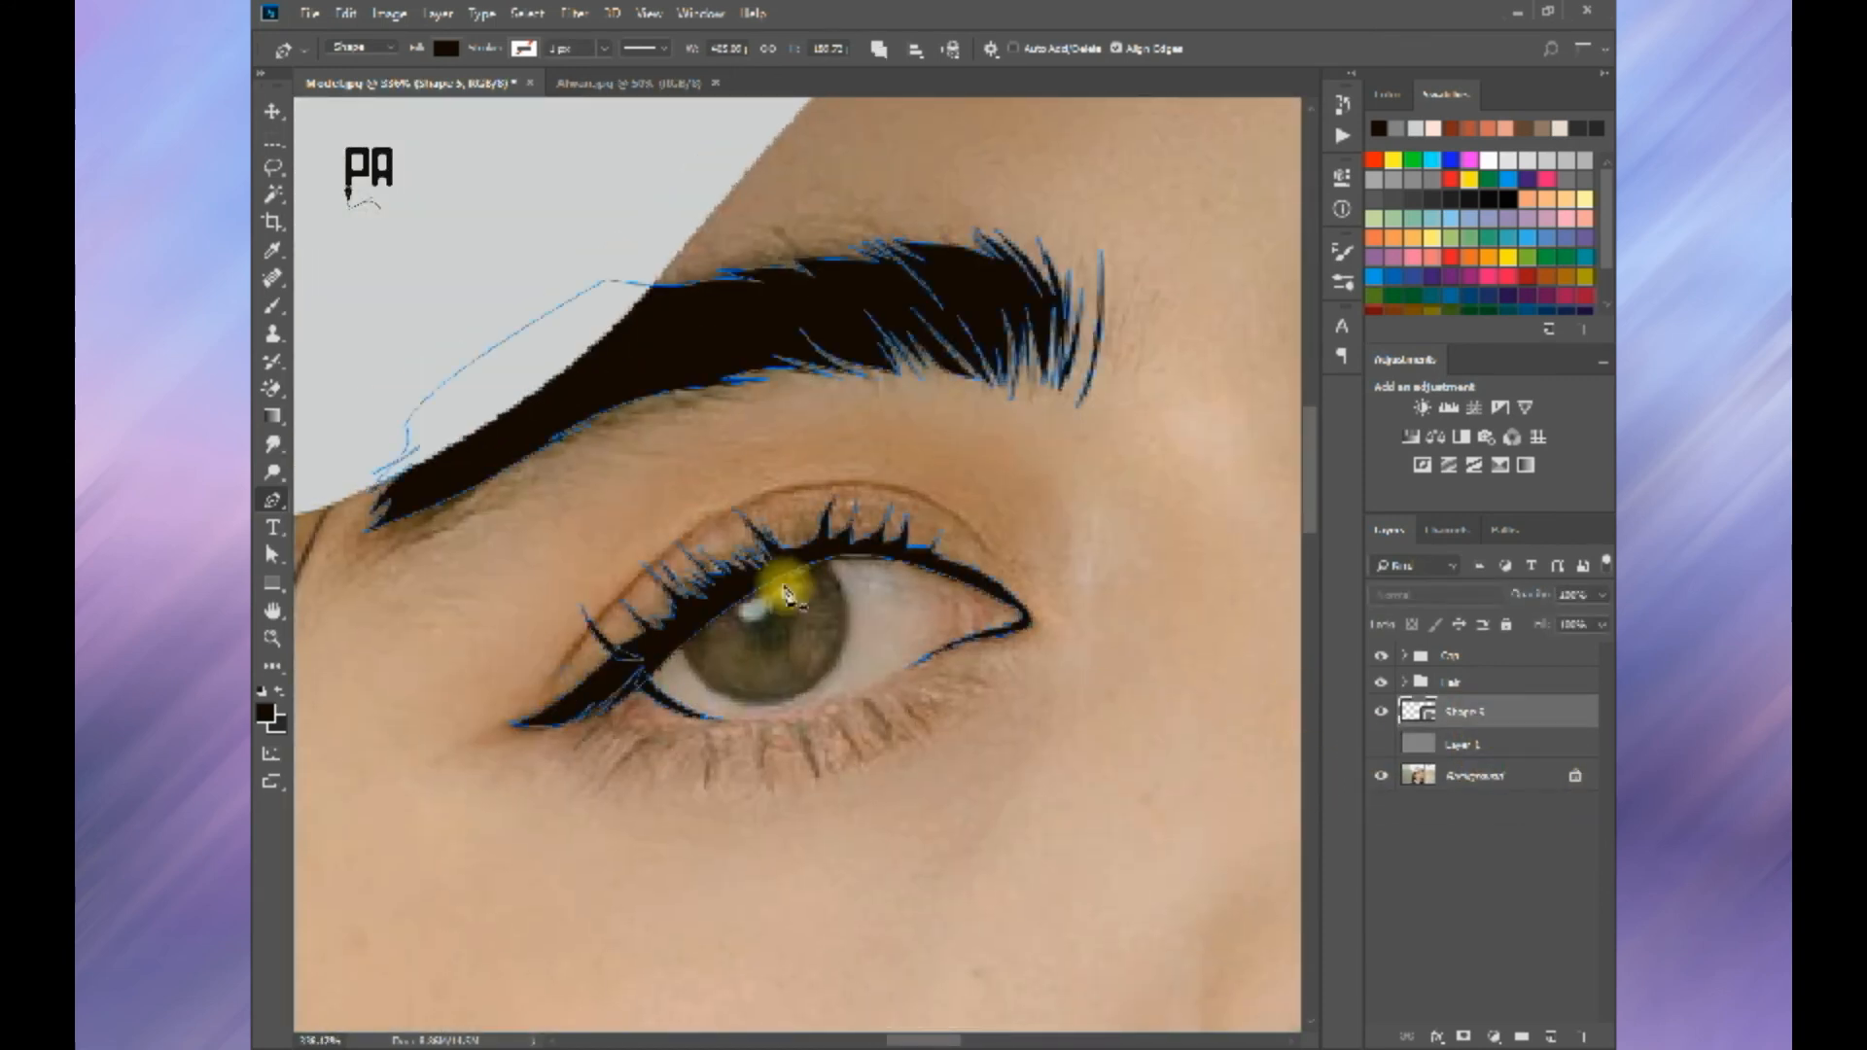
drag(718, 516, 802, 459)
alt+click(718, 516)
drag(559, 669, 507, 756)
click(731, 509)
drag(999, 562, 1088, 686)
alt+click(999, 562)
drag(731, 508, 537, 589)
Step: Draw the thin curved eyelid crease above the far eye's upper lashes
scroll(732, 559, down, 3)
key(space)
drag(1031, 467, 764, 582)
scroll(850, 488, up, 3)
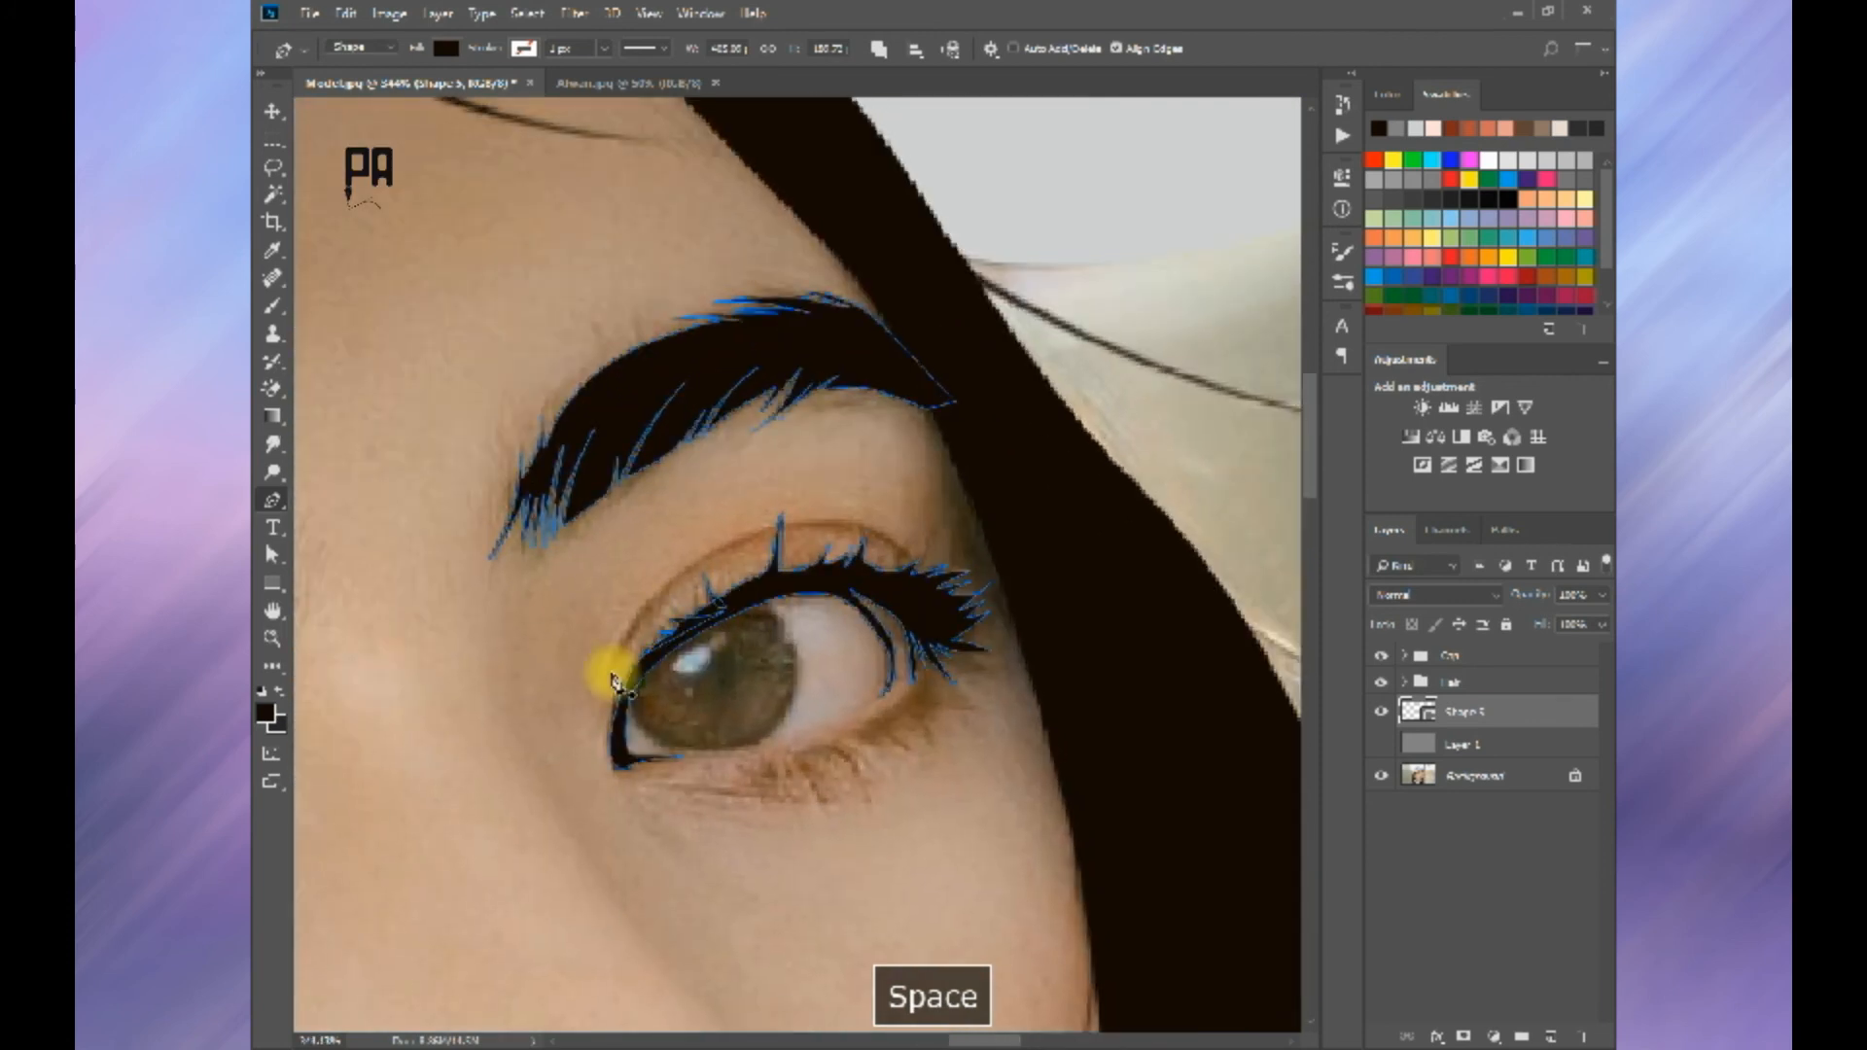
click(611, 672)
drag(912, 560, 1108, 666)
alt+click(911, 553)
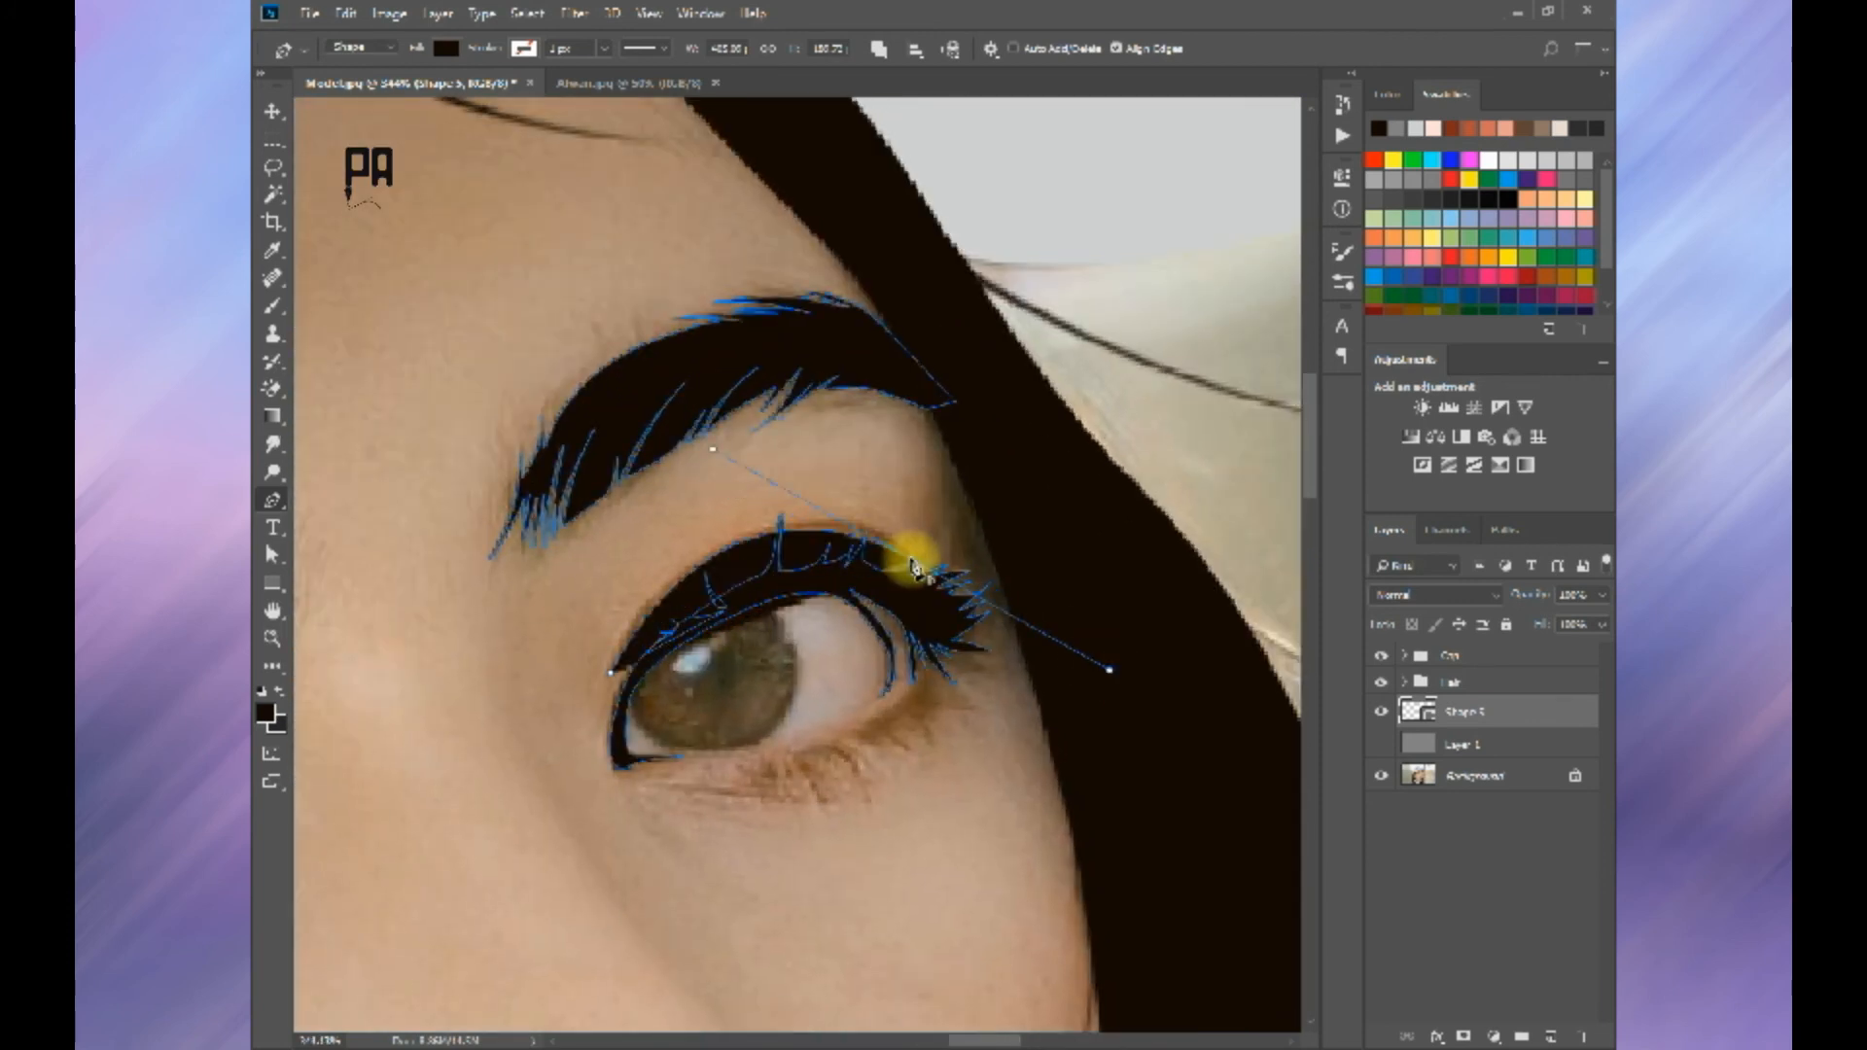
drag(611, 672, 522, 887)
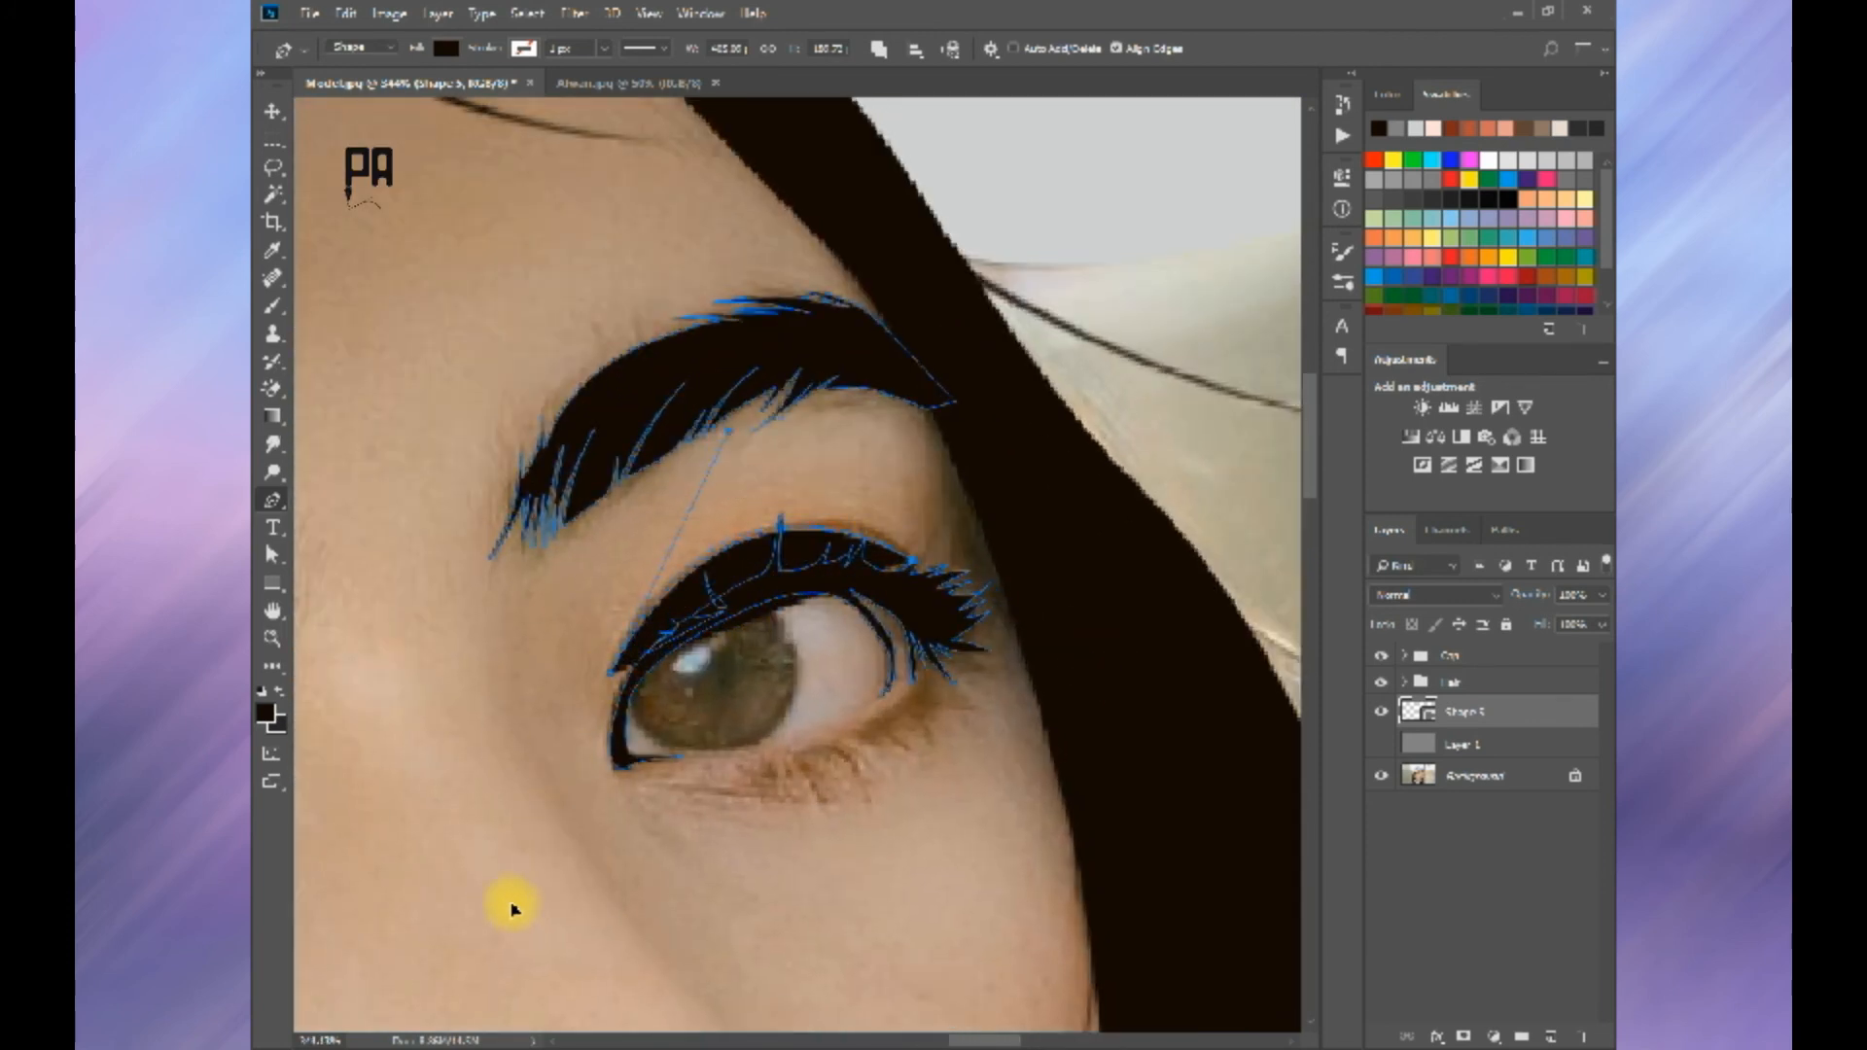
key(Return)
Step: Compare the traced cap, hair, brows and eyes against the grey Layer 1 and against the photo
scroll(751, 730, down, 8)
click(1381, 744)
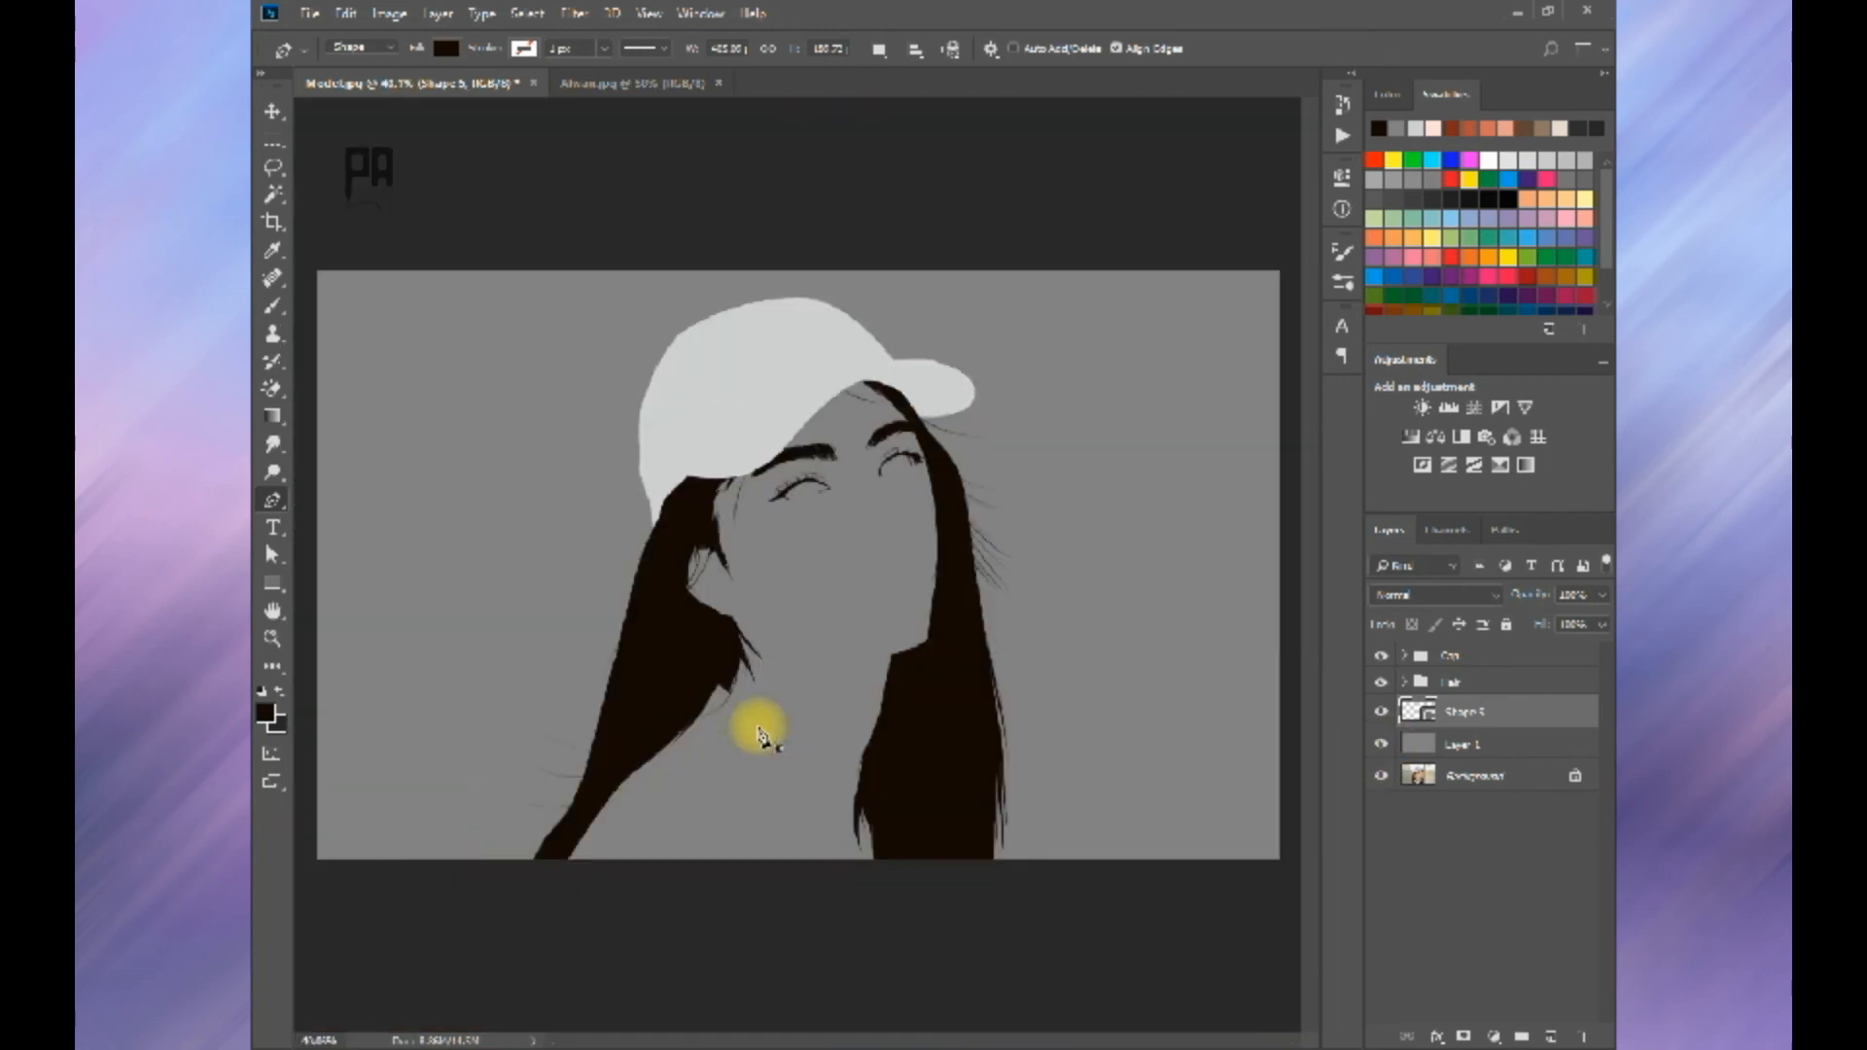
click(1381, 744)
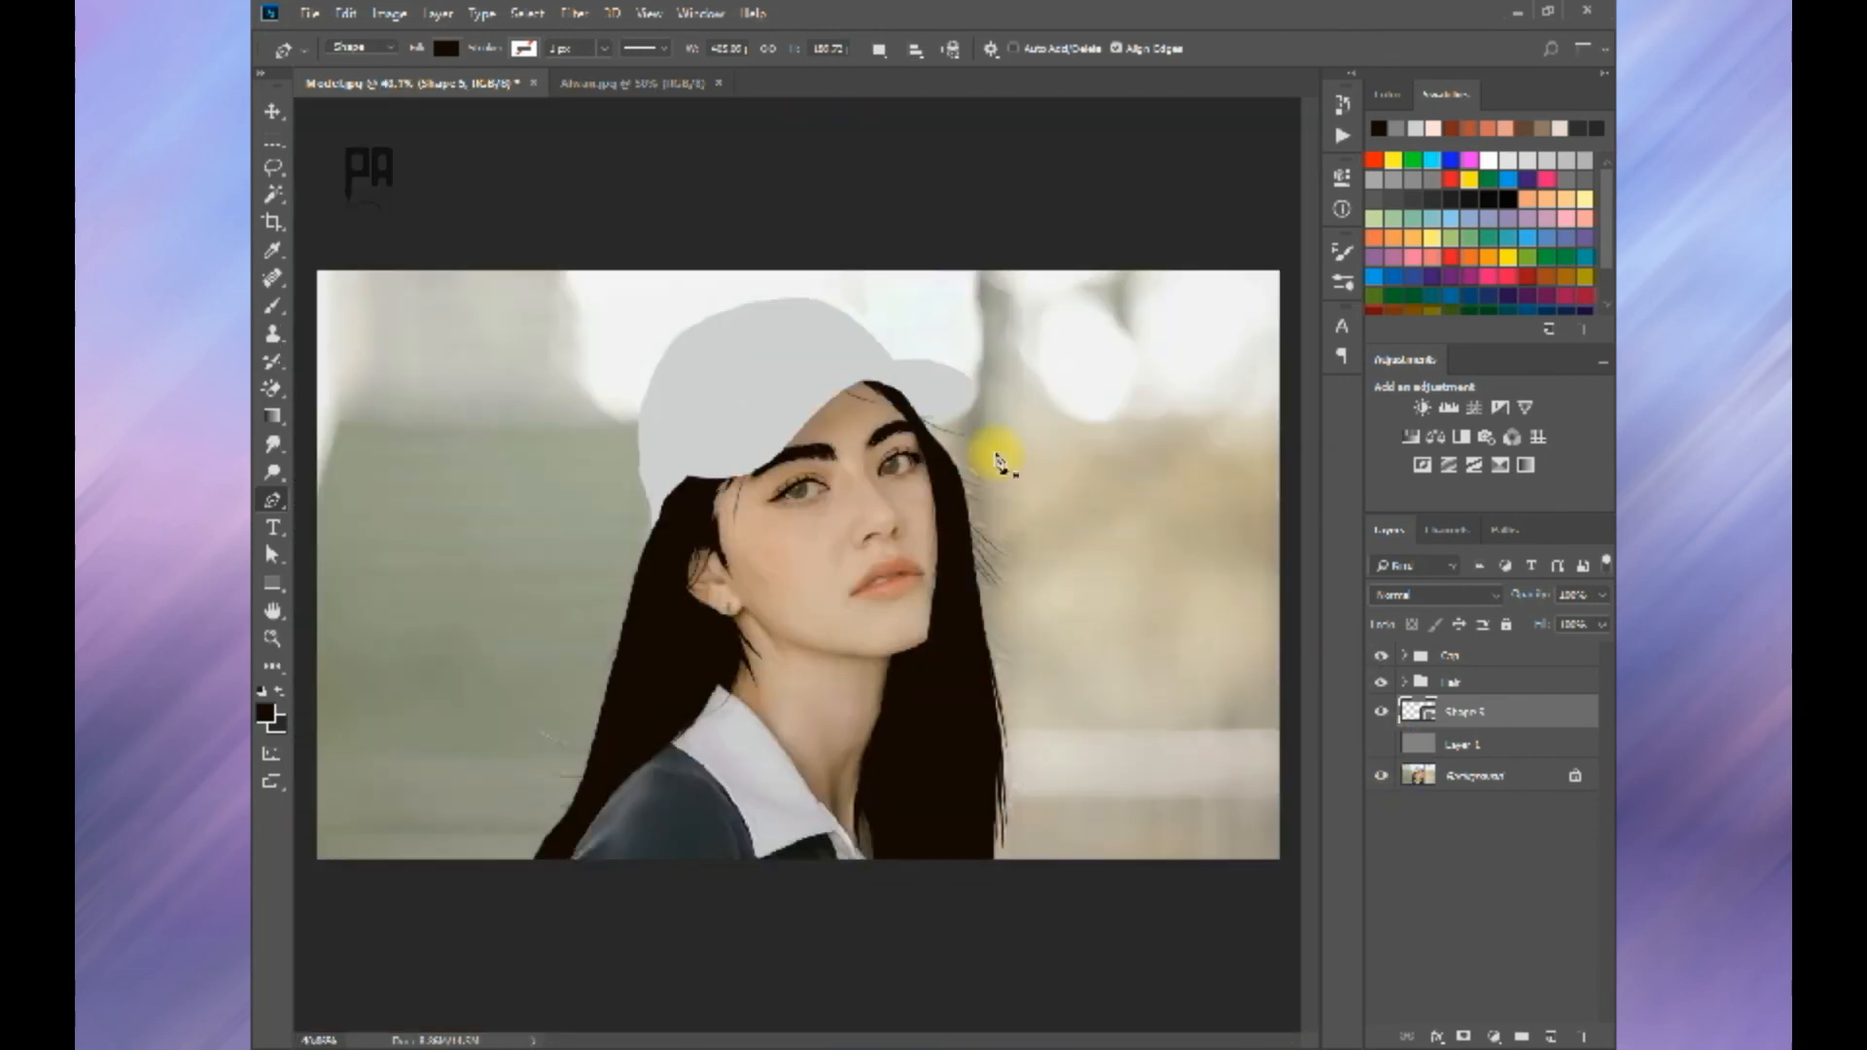
click(1381, 744)
click(1381, 744)
click(1381, 744)
click(1381, 744)
click(1381, 744)
scroll(800, 474, up, 4)
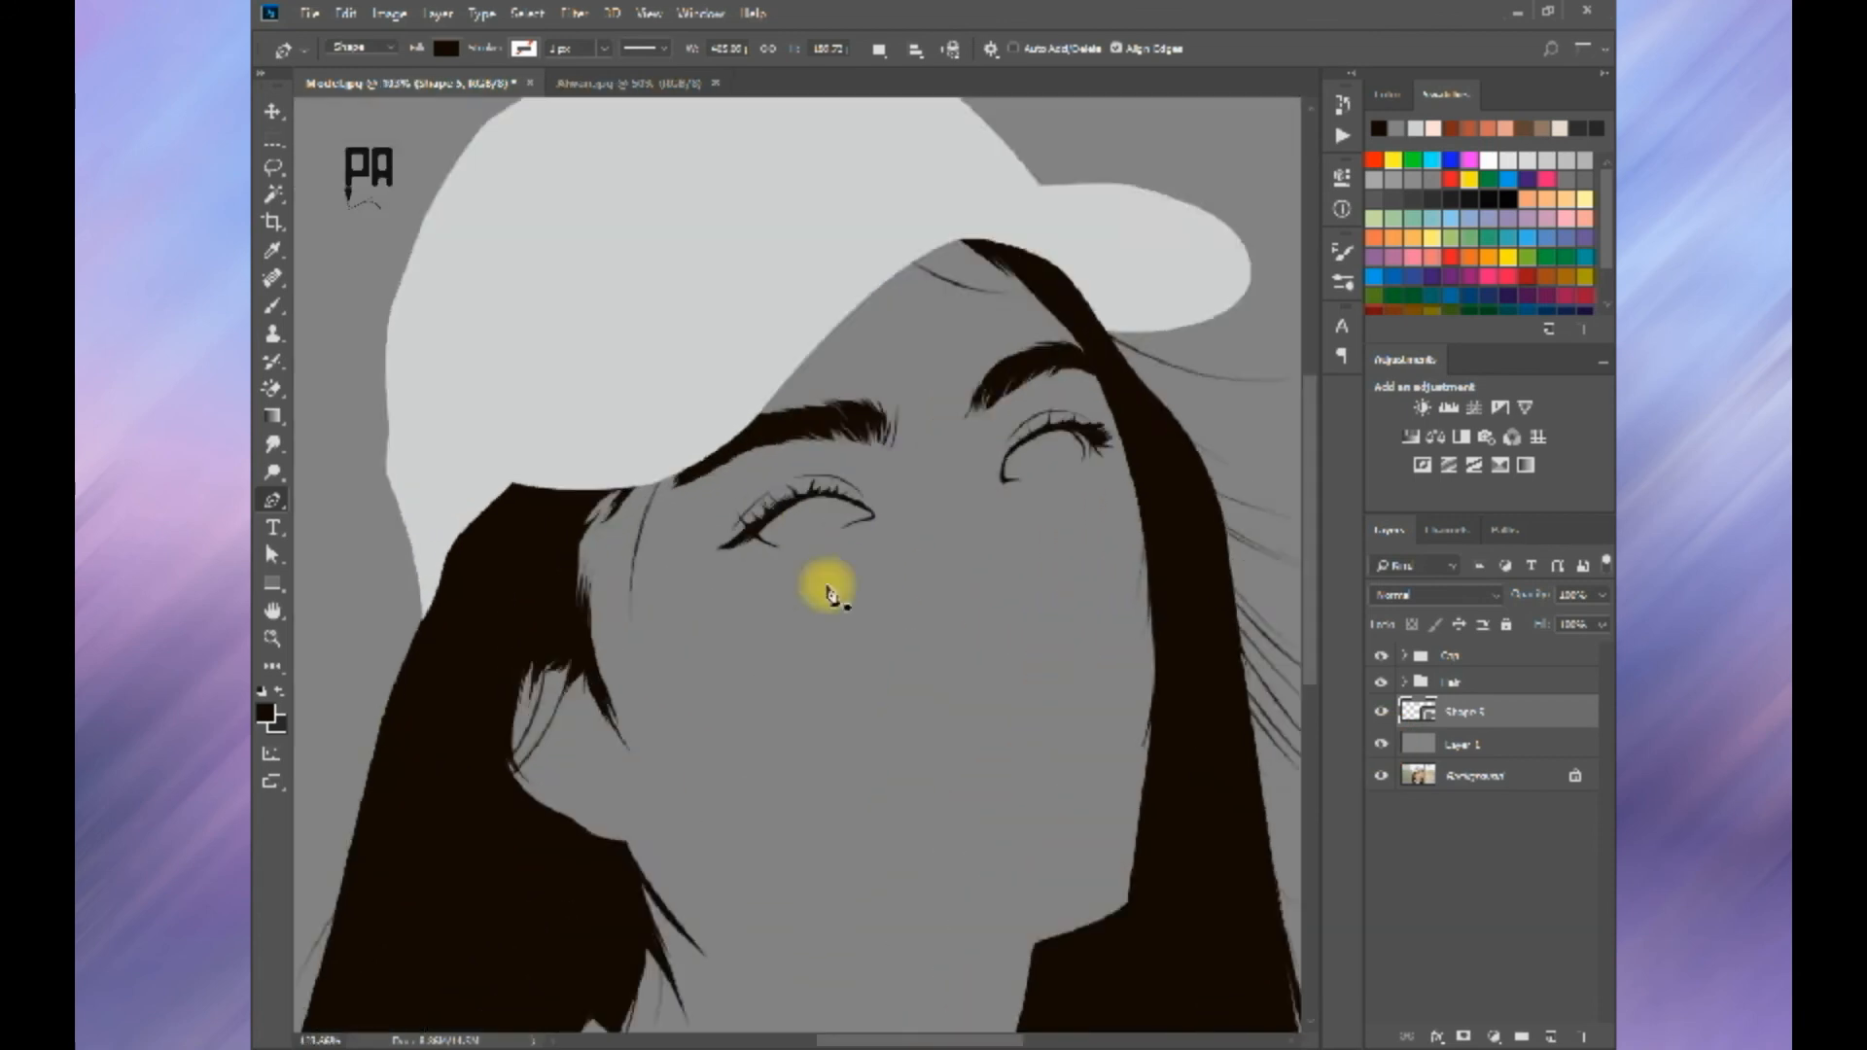
scroll(828, 589, up, 2)
click(1381, 744)
Step: Trace separate lower lashes on the near eye from the outer corner to below the iris
scroll(743, 516, up, 2)
drag(743, 517, 807, 665)
scroll(450, 596, up, 3)
click(1468, 718)
click(779, 701)
drag(704, 793, 759, 688)
click(736, 707)
click(664, 731)
key(ctrl+z)
click(666, 733)
drag(833, 748, 824, 680)
click(903, 707)
click(904, 706)
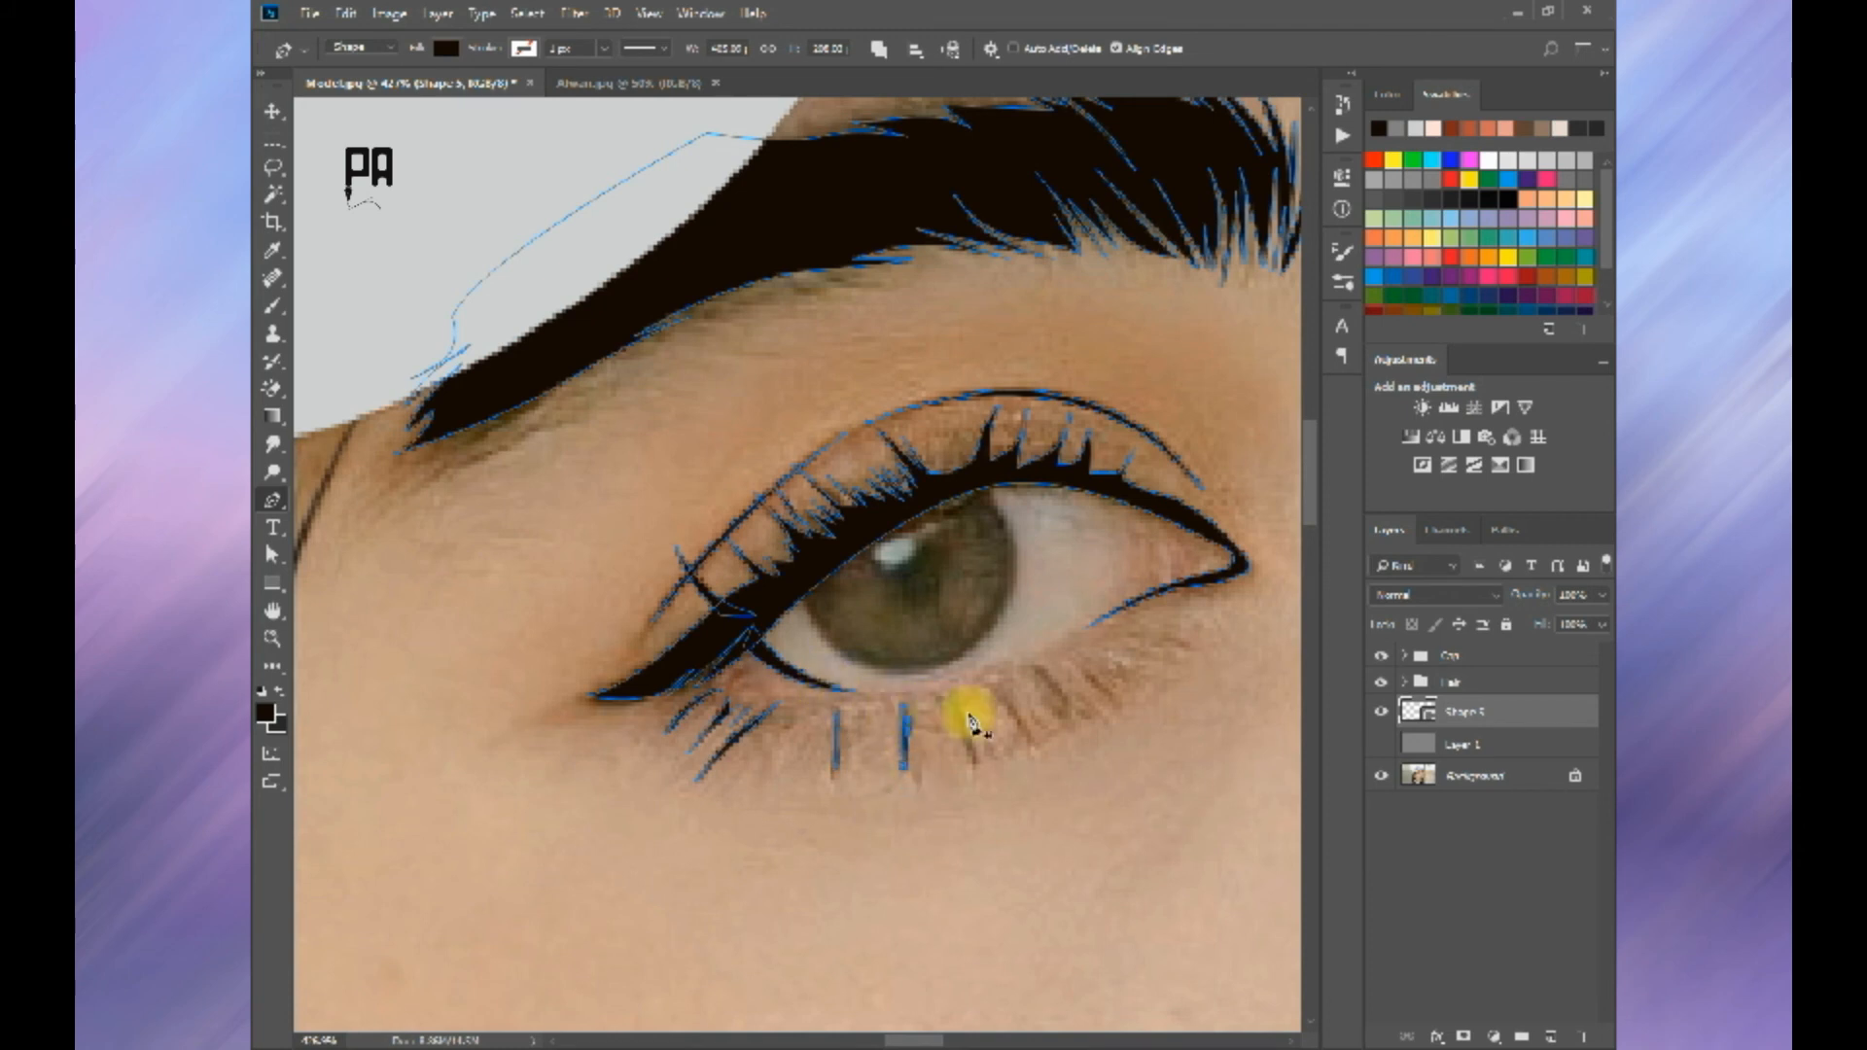
Step: Trace the remaining slanted lower lashes along the inner half of the near eye's lower lid
alt+click(979, 771)
drag(945, 707, 917, 810)
key(space)
click(913, 733)
click(913, 733)
key(space)
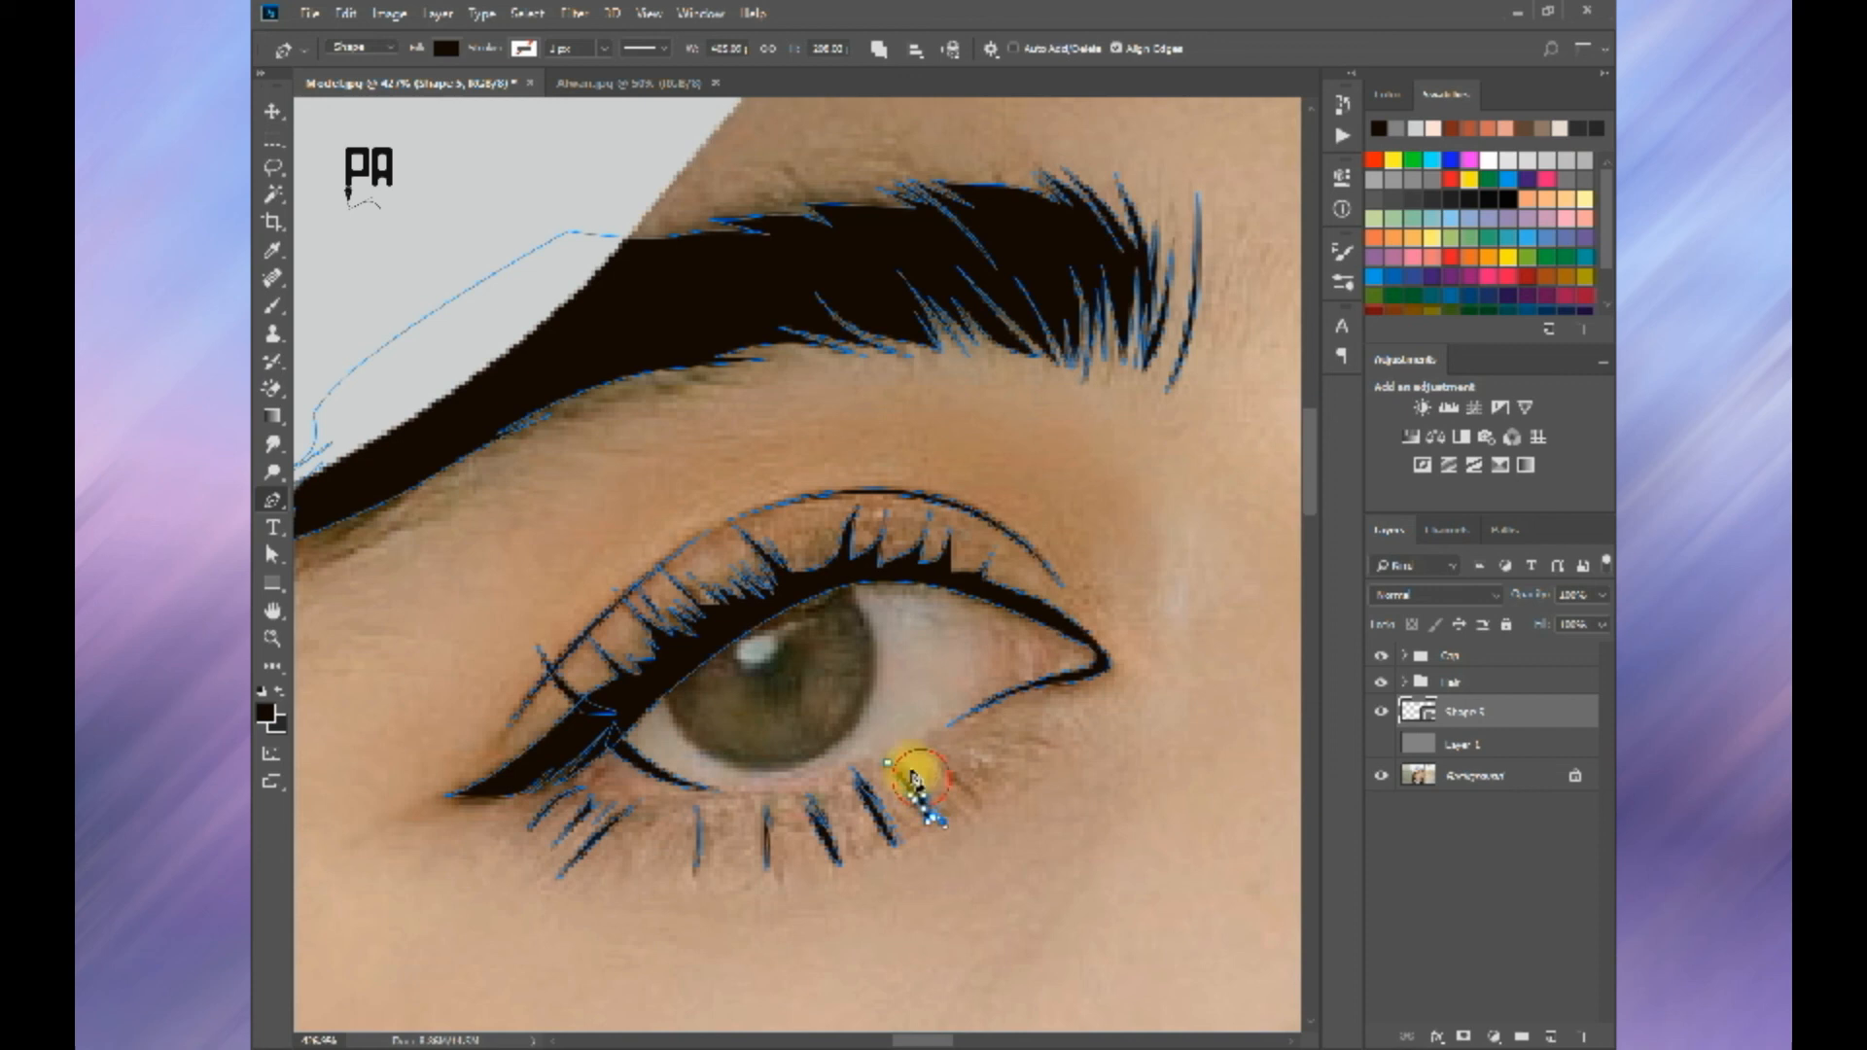
key(ctrl+z)
drag(955, 788, 941, 769)
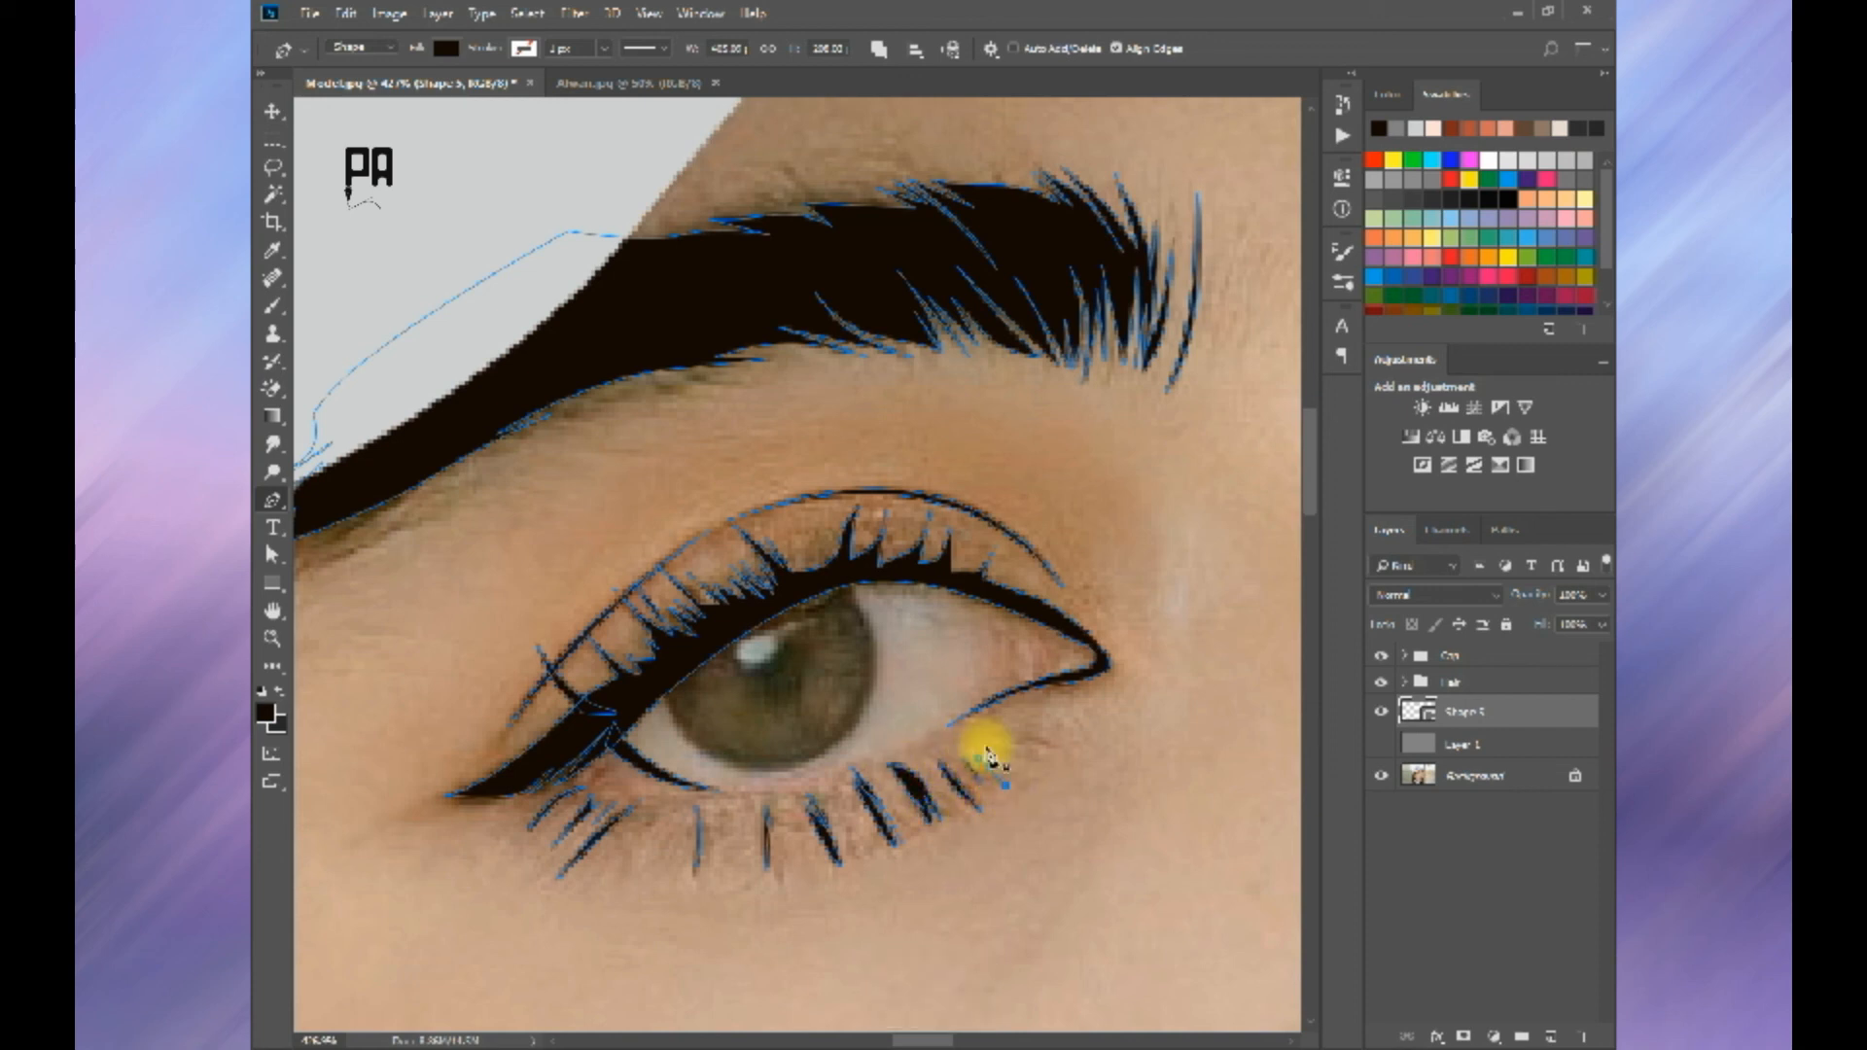
key(Return)
scroll(1029, 766, down, 12)
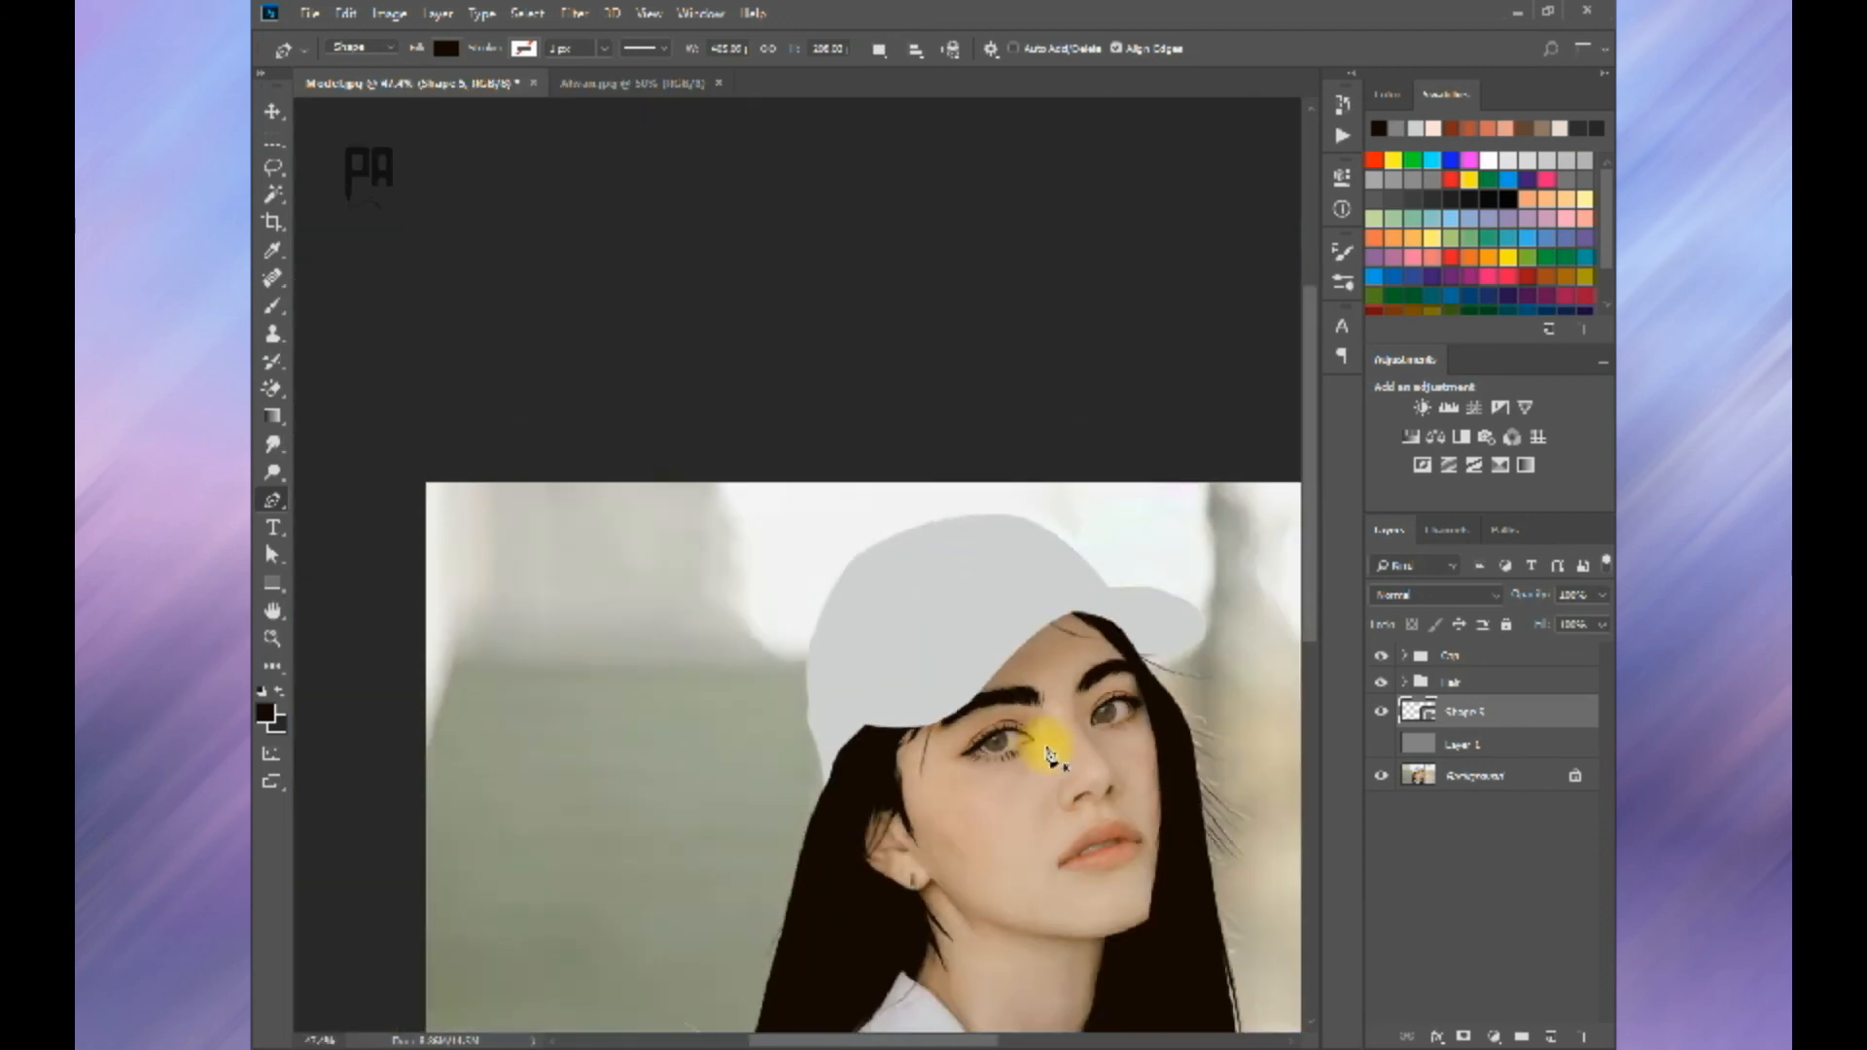
Step: Trace the first separate lower lashes at the outer corner of the far eye on the existing lash and brow shape layer
scroll(890, 477, up, 8)
scroll(924, 472, up, 4)
drag(924, 472, 846, 573)
click(1459, 718)
scroll(958, 584, up, 4)
drag(992, 622, 1008, 712)
scroll(1002, 686, down, 2)
click(1005, 705)
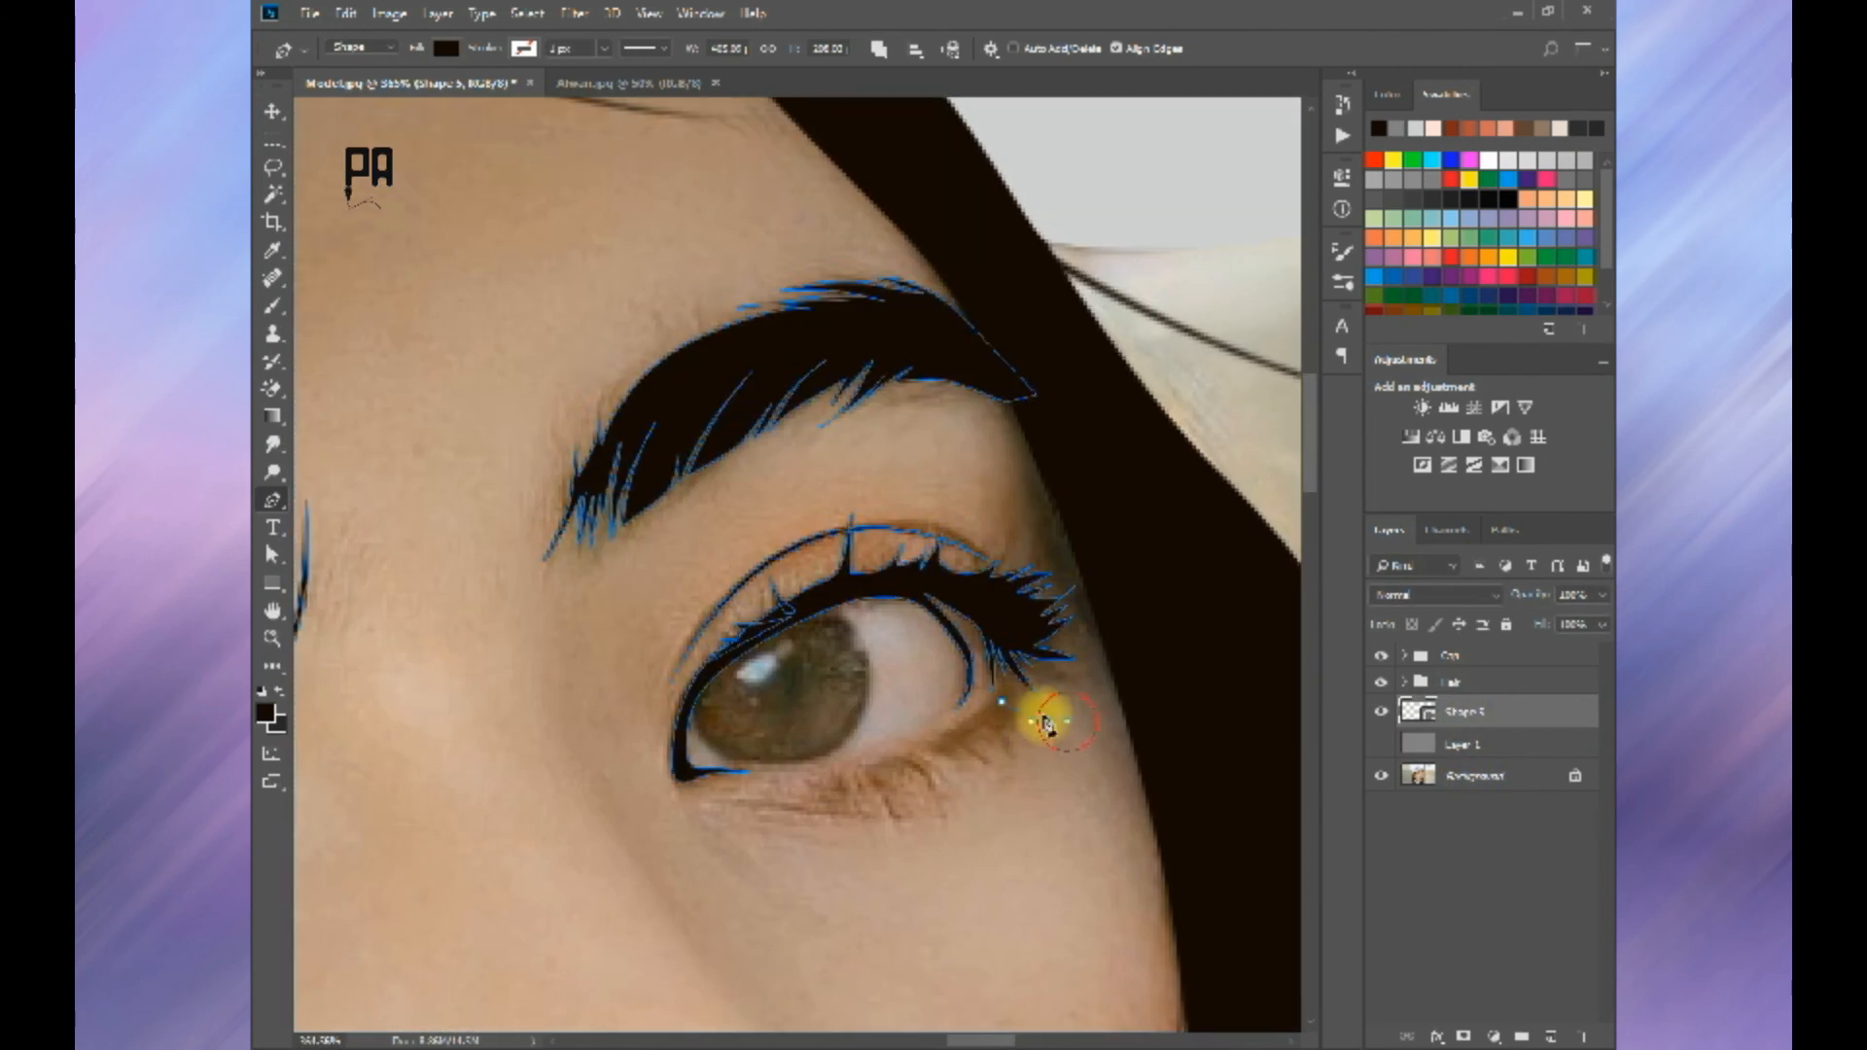
key(ctrl+z)
click(997, 710)
click(1003, 702)
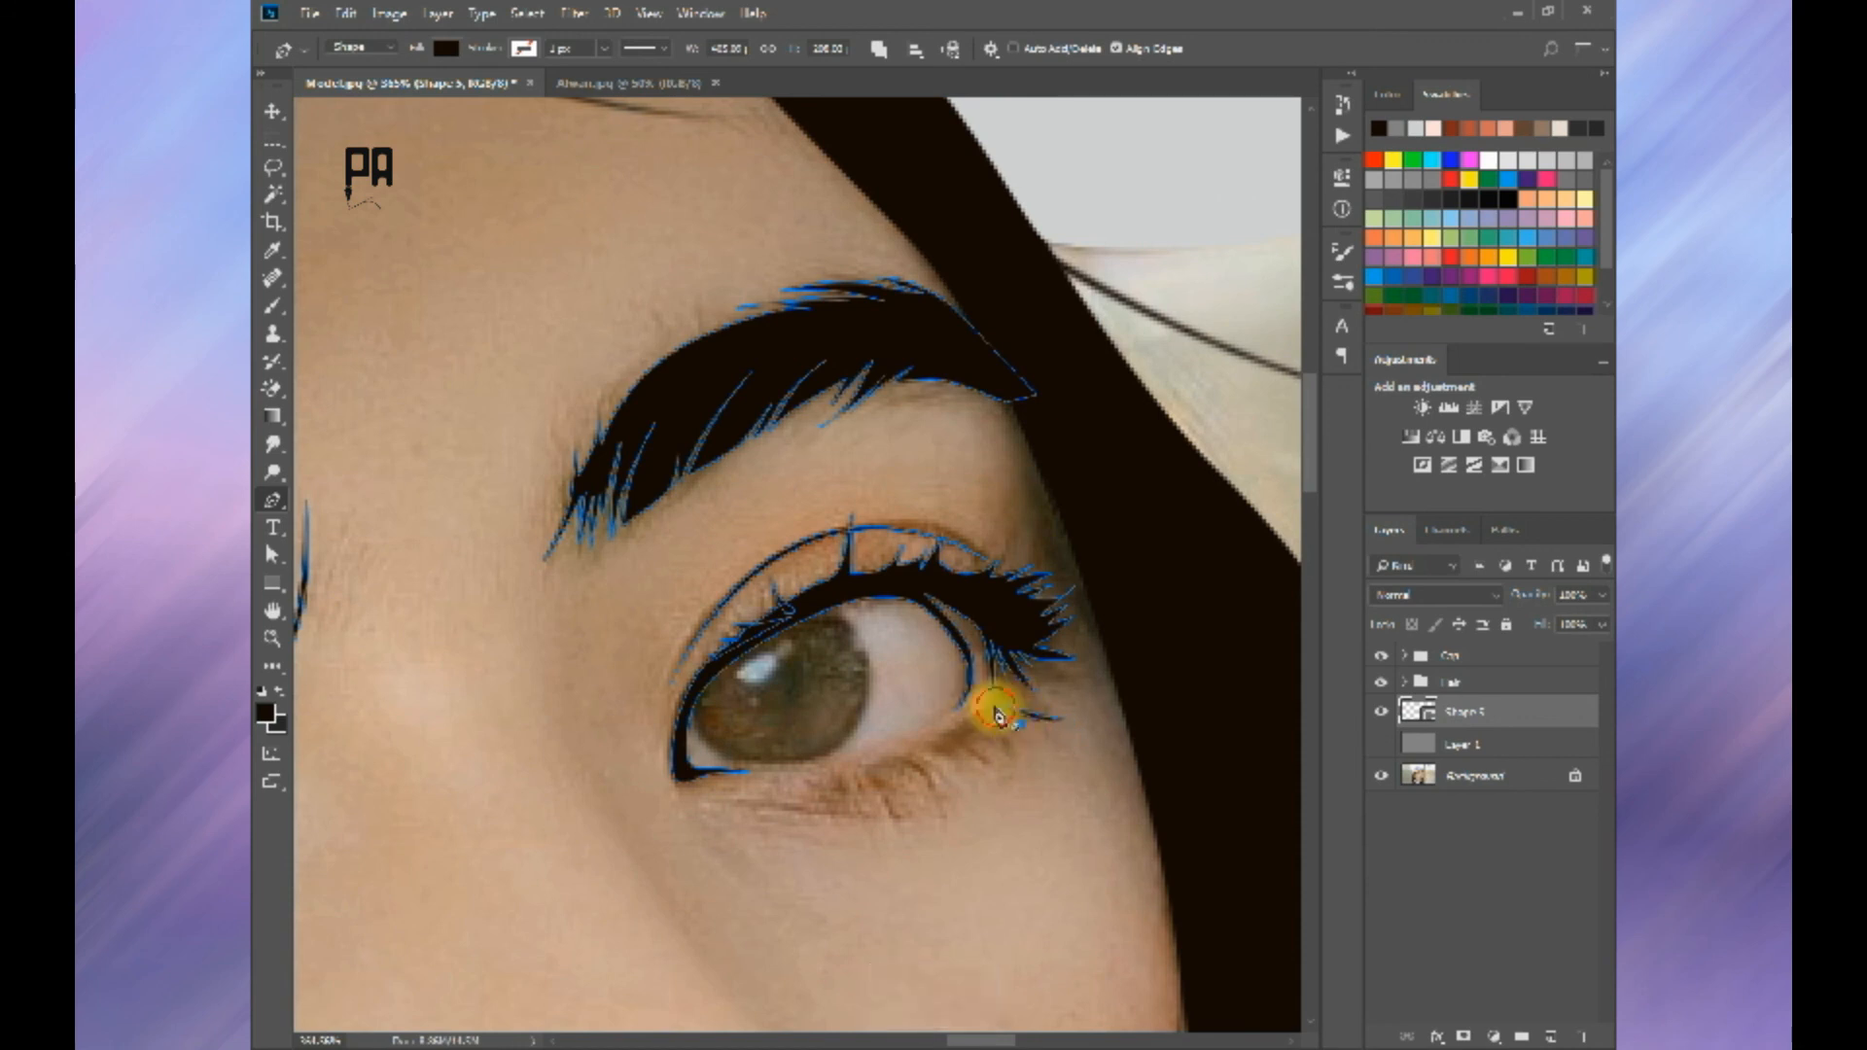
Step: Trace the remaining lower lashes of the far eye, continuing inward along the lid to below the iris
click(1017, 763)
drag(986, 716, 962, 708)
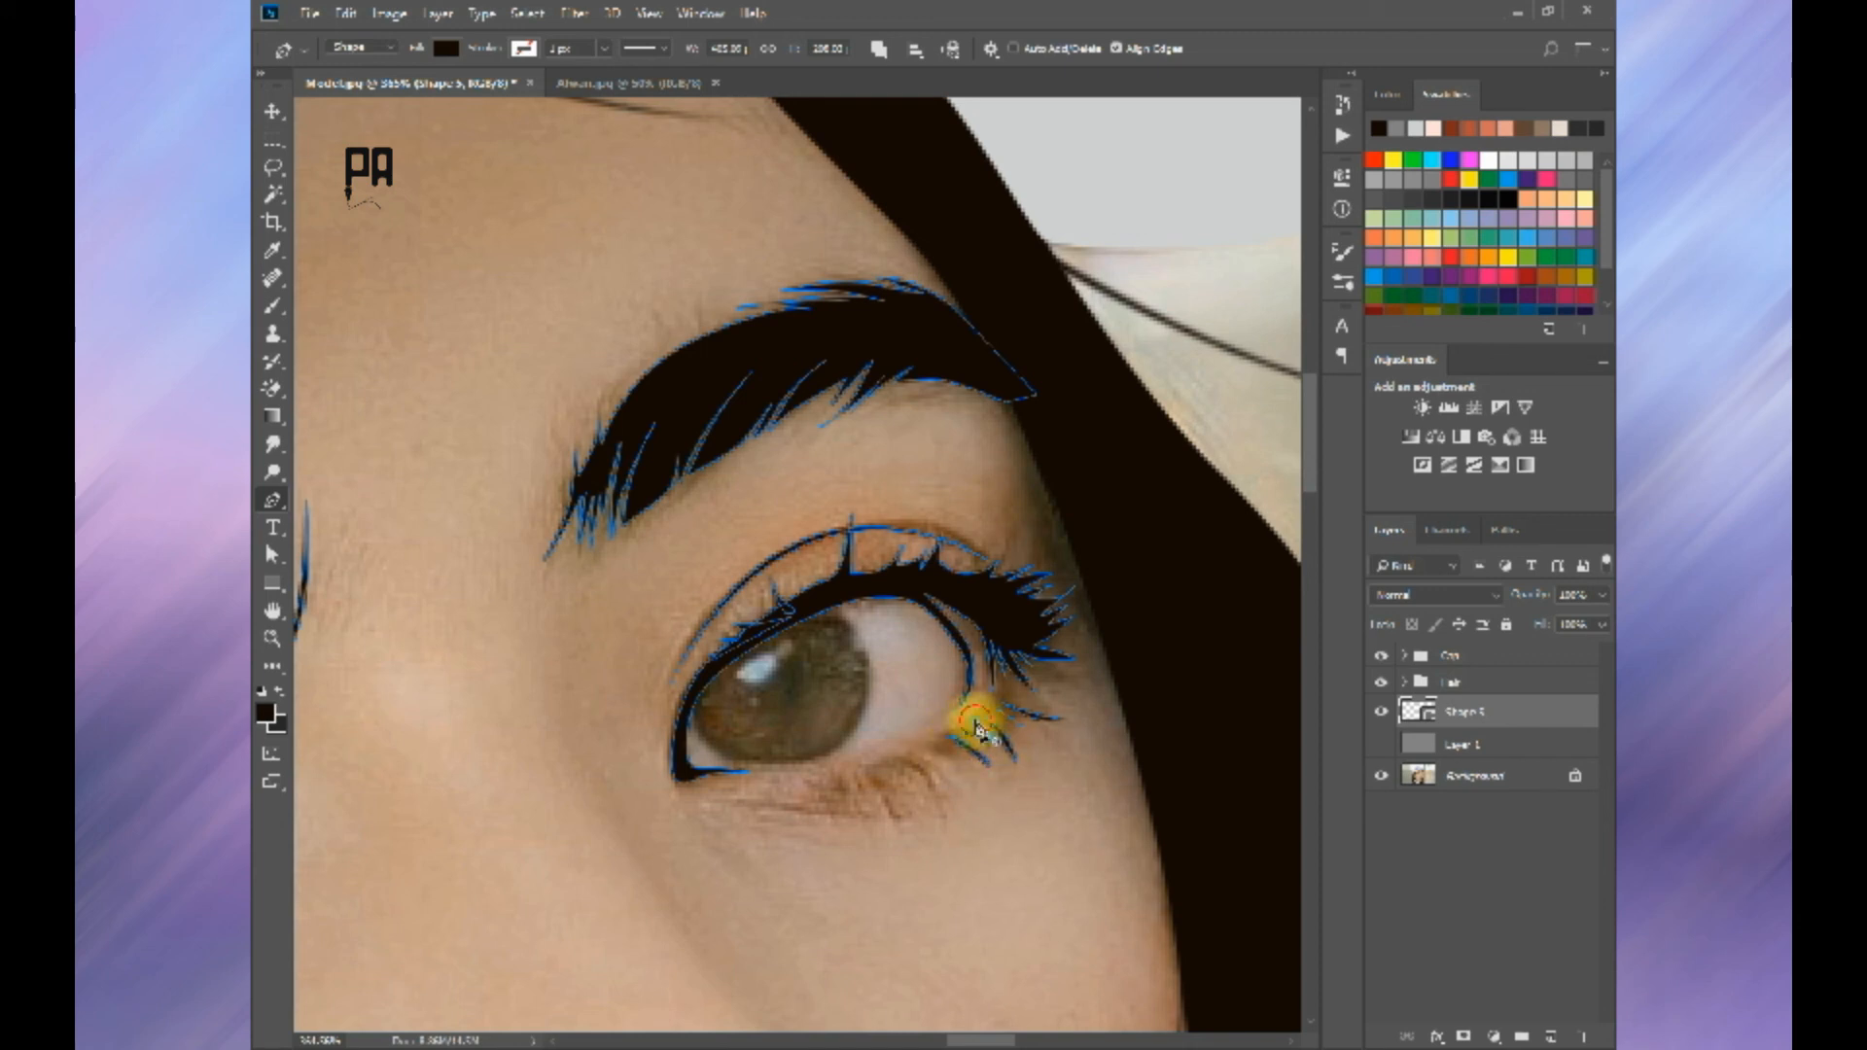
alt+click(948, 822)
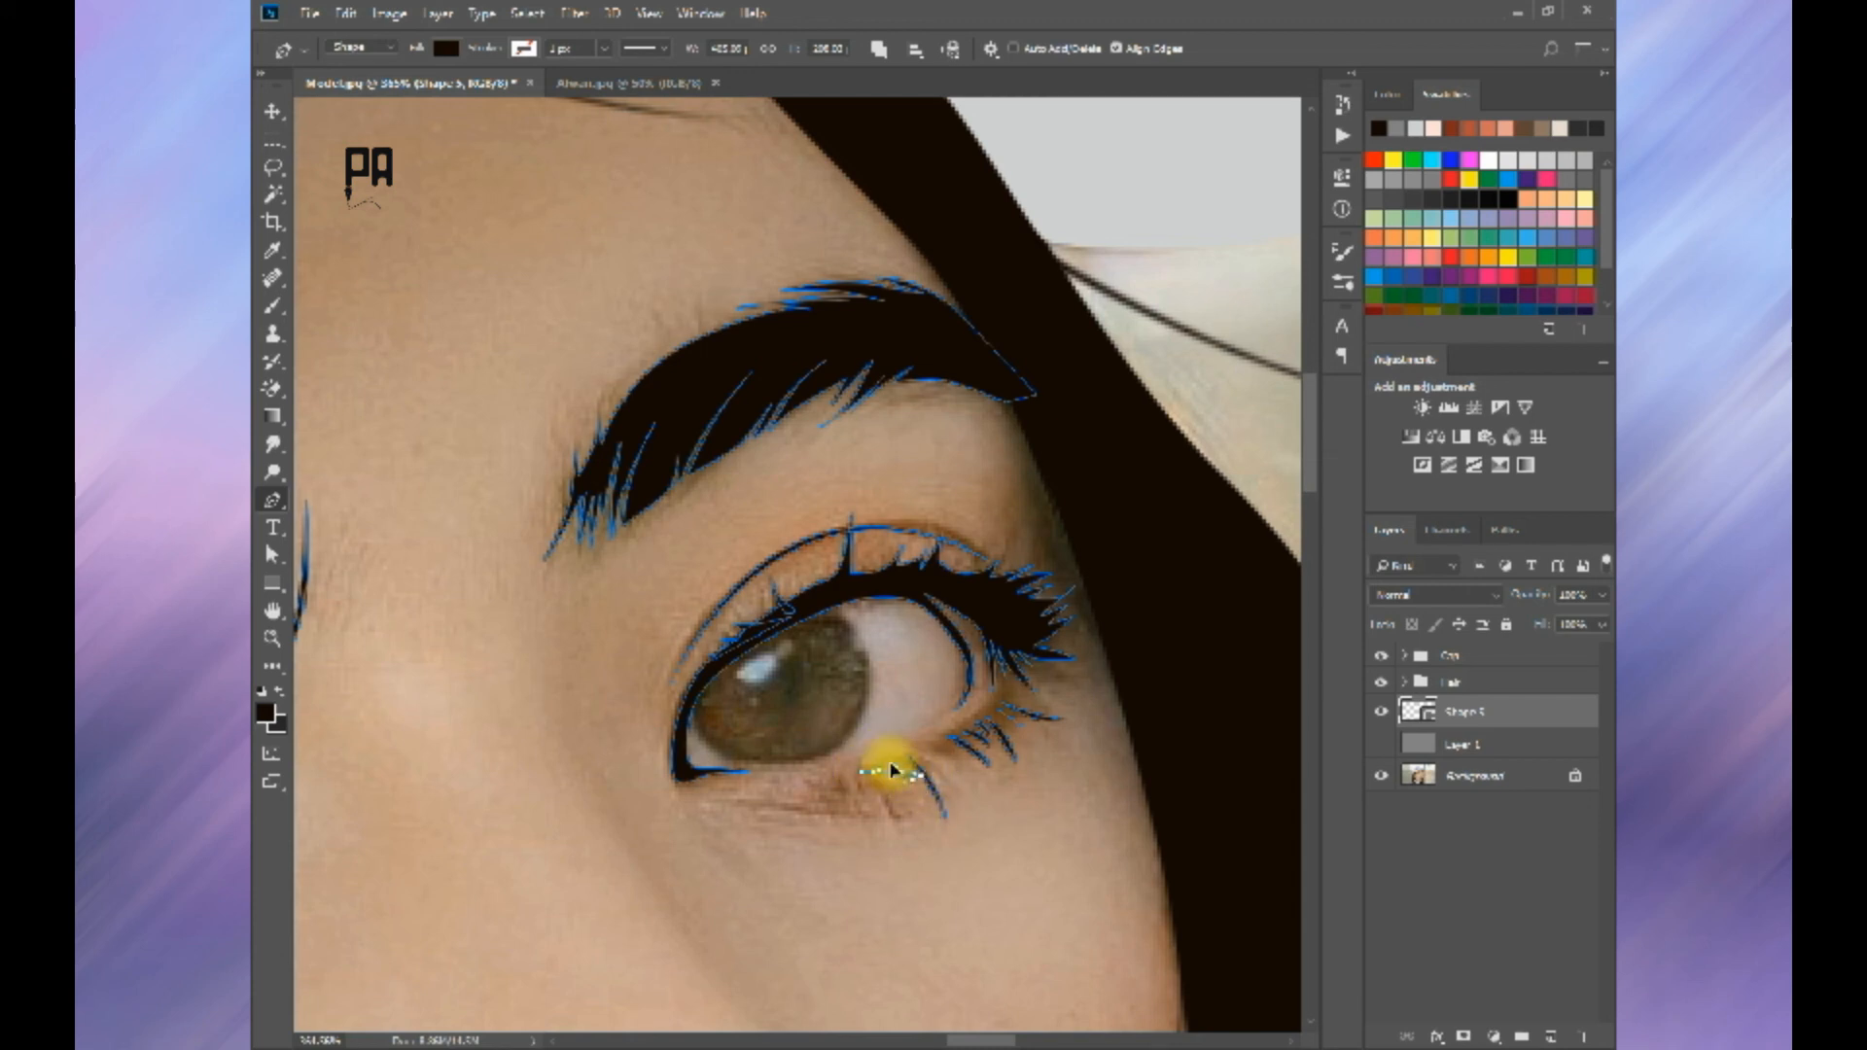
key(ctrl+z)
click(882, 799)
click(912, 825)
key(Return)
scroll(959, 822, down, 8)
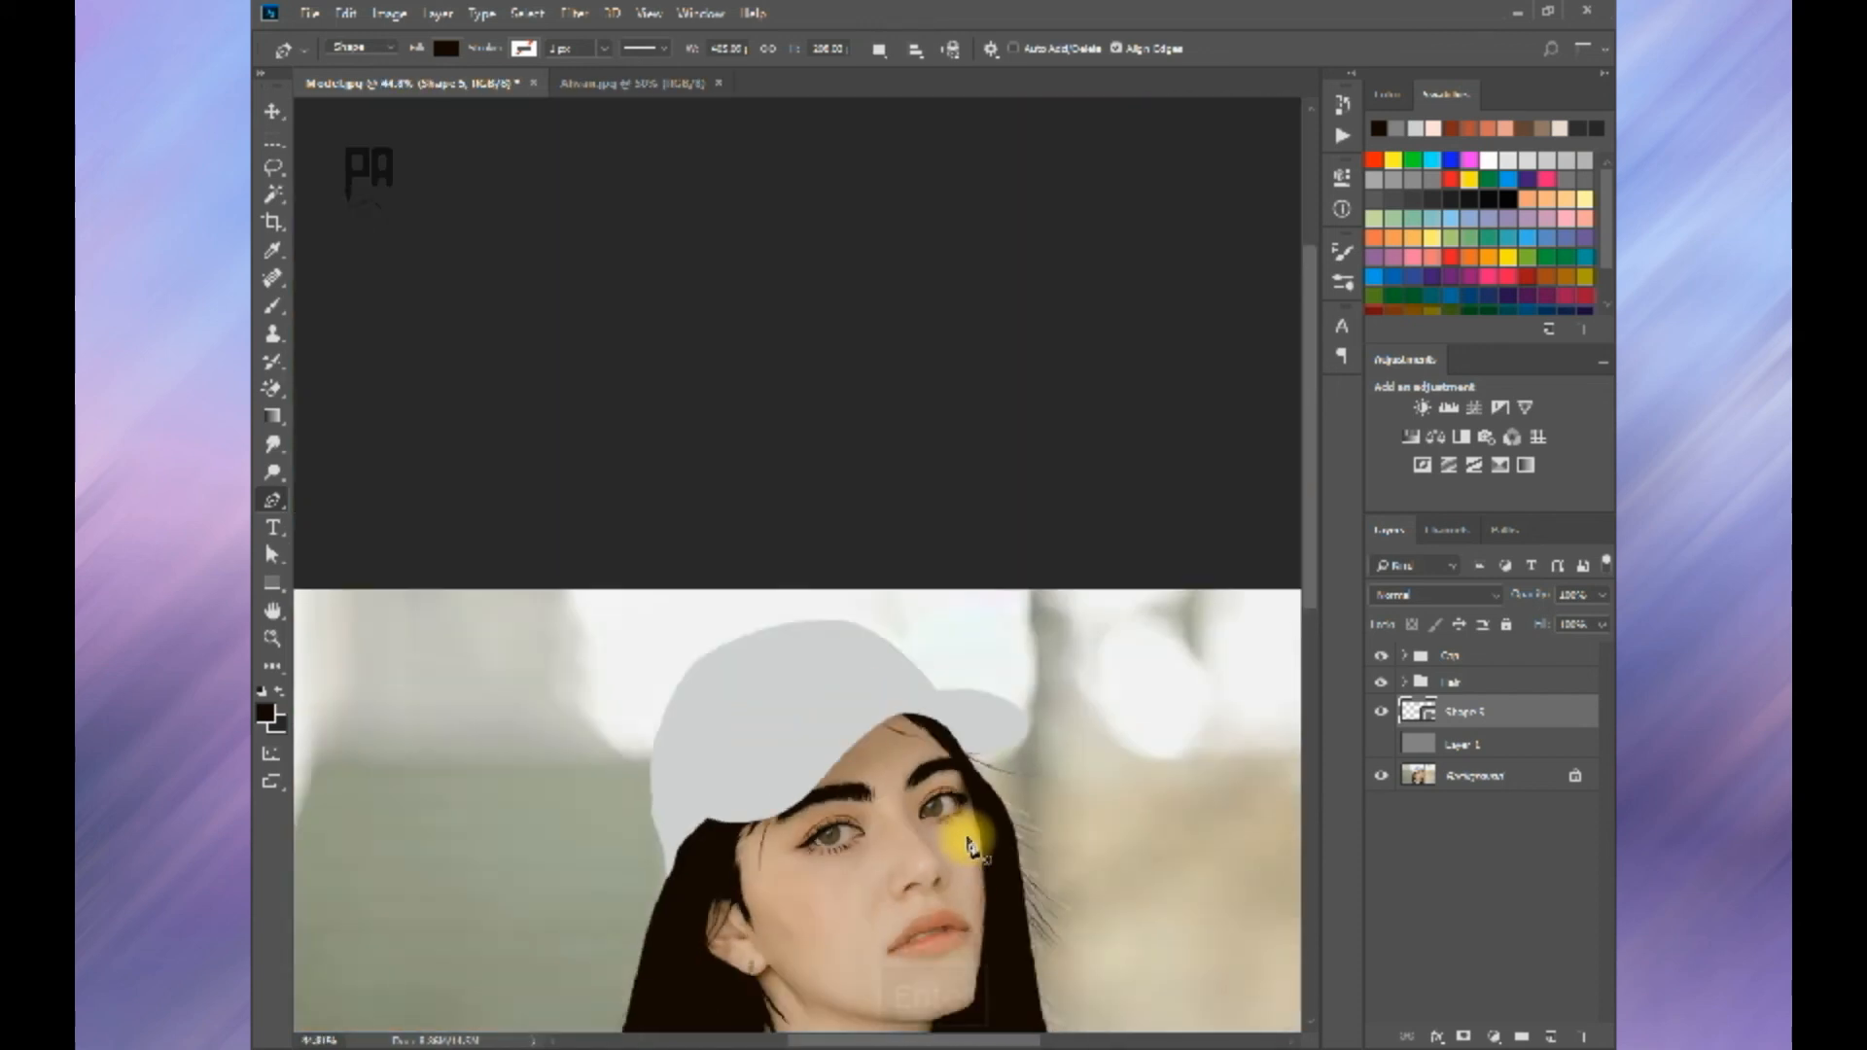
Step: Compare the traced eyes and lower lashes against the grey Layer 1 and against the photo
click(1381, 745)
click(1381, 745)
click(1381, 745)
click(1381, 745)
click(1381, 745)
click(1381, 745)
click(1381, 745)
scroll(887, 553, up, 3)
scroll(887, 553, up, 5)
drag(887, 553, 965, 375)
click(1379, 744)
scroll(943, 764, down, 2)
Step: Trace the thin dark lip line from the near corner of the mouth up to the opening between the lips
scroll(950, 779, up, 4)
drag(692, 793, 684, 890)
click(1461, 720)
scroll(660, 867, up, 1)
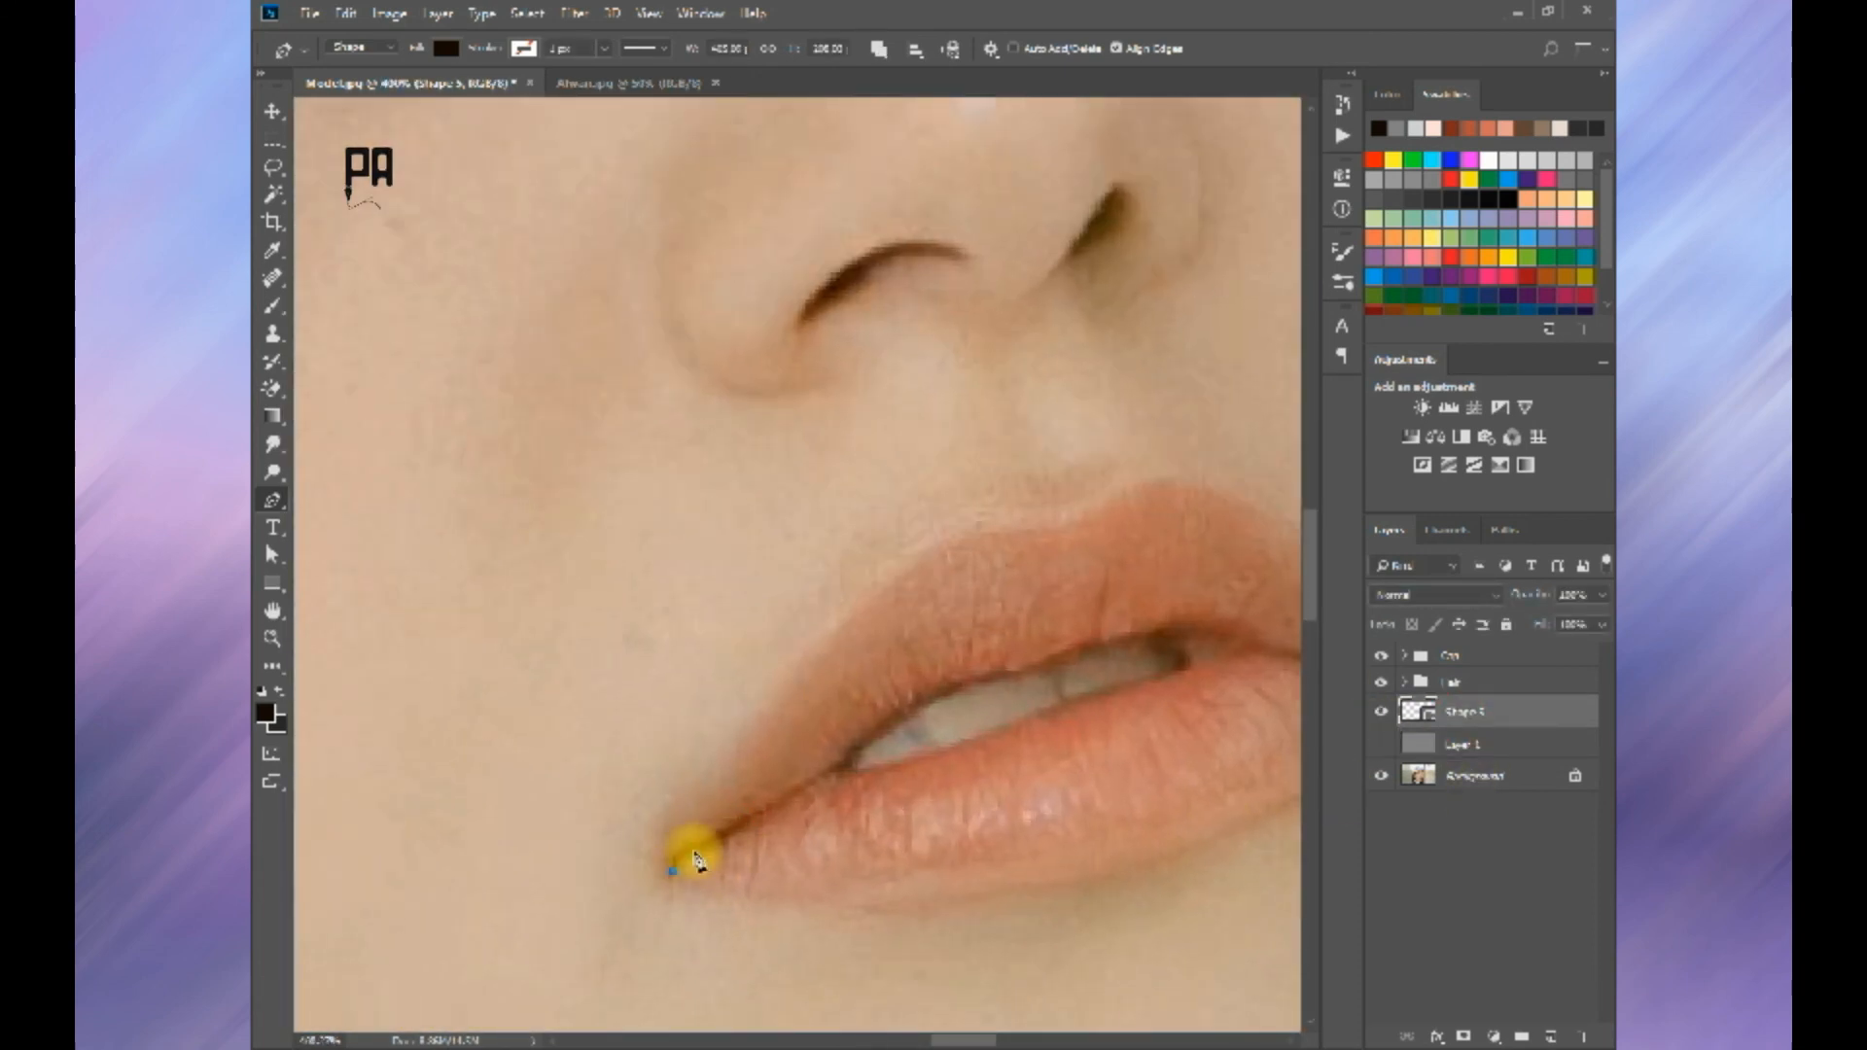
click(732, 841)
key(ctrl+z)
click(674, 874)
Step: Trace the short dark lip line at the far corner of the mouth
key(space)
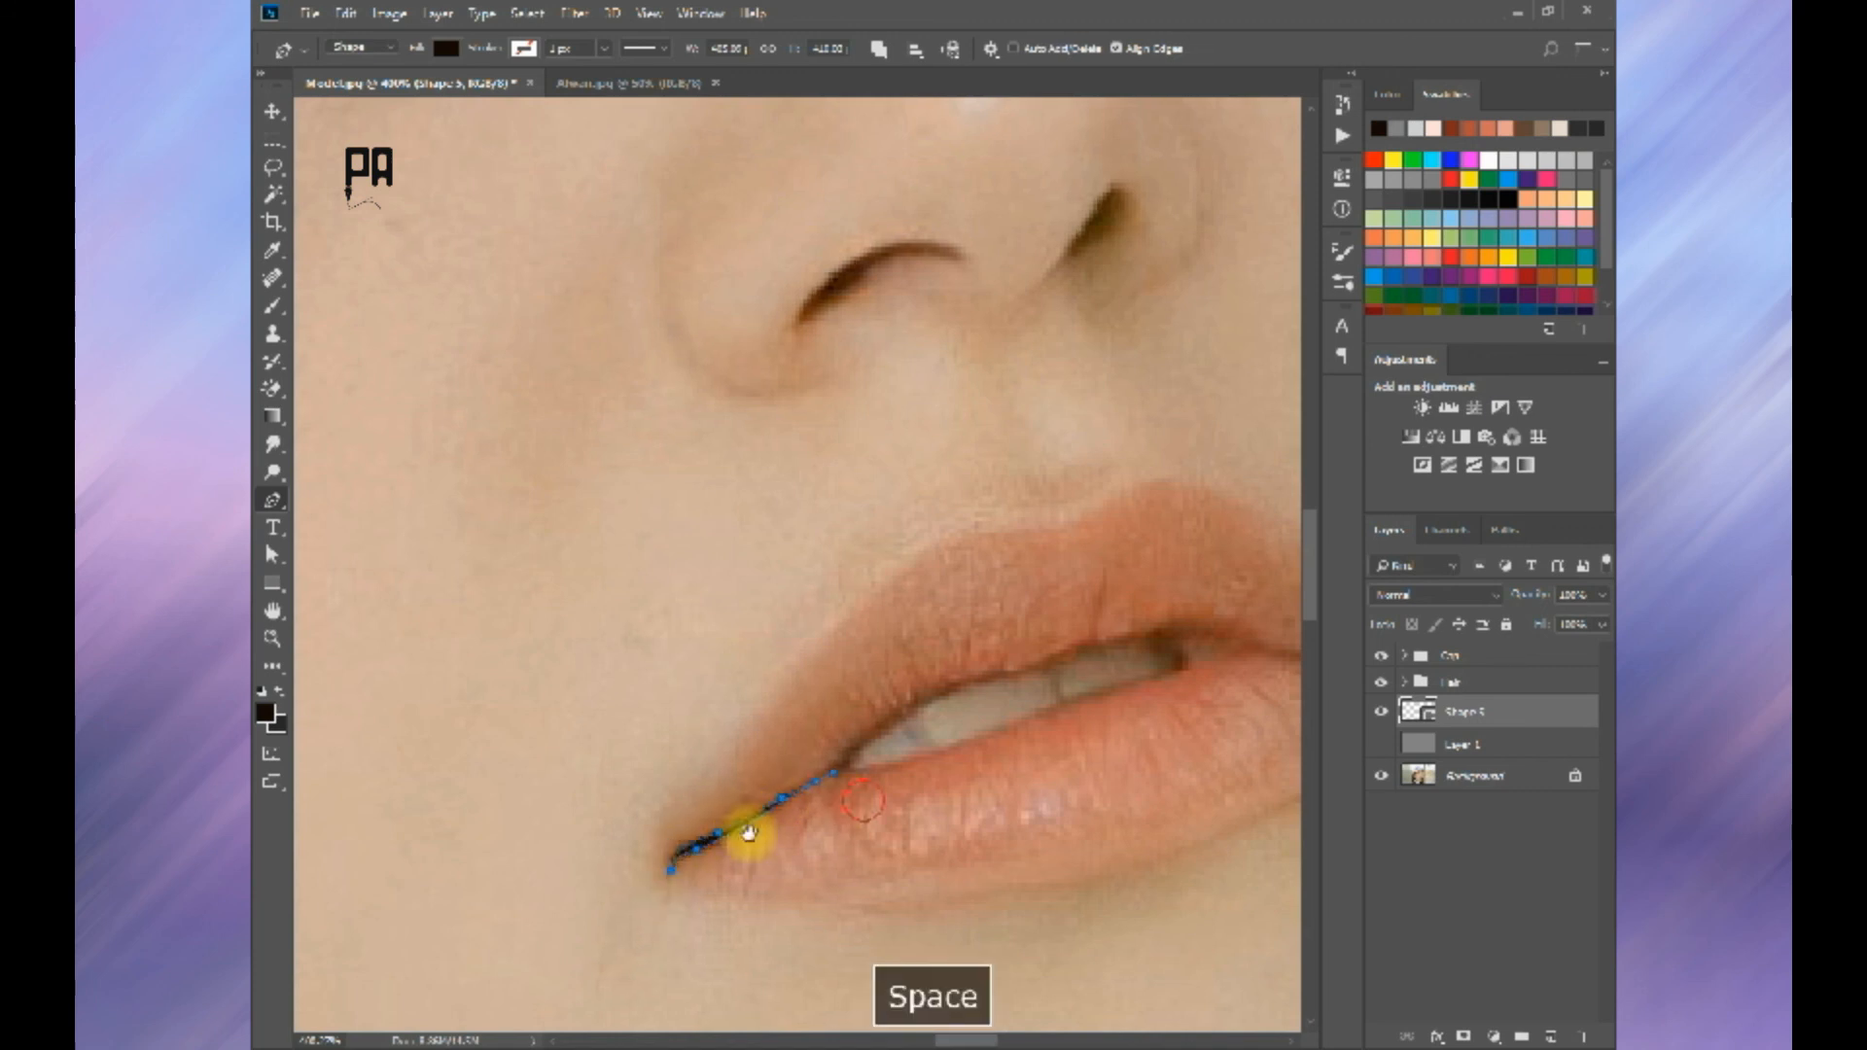
drag(1254, 678, 870, 777)
click(866, 755)
drag(1012, 753, 924, 763)
scroll(866, 759, down, 5)
key(Return)
Step: Outline the dark gap around the teeth between the lips as a closed shape on its own layer
scroll(917, 633, down, 2)
scroll(800, 518, up, 5)
scroll(797, 512, up, 4)
key(space)
drag(807, 499, 822, 604)
click(737, 660)
key(ctrl+z)
drag(928, 567, 883, 567)
click(1102, 532)
click(738, 659)
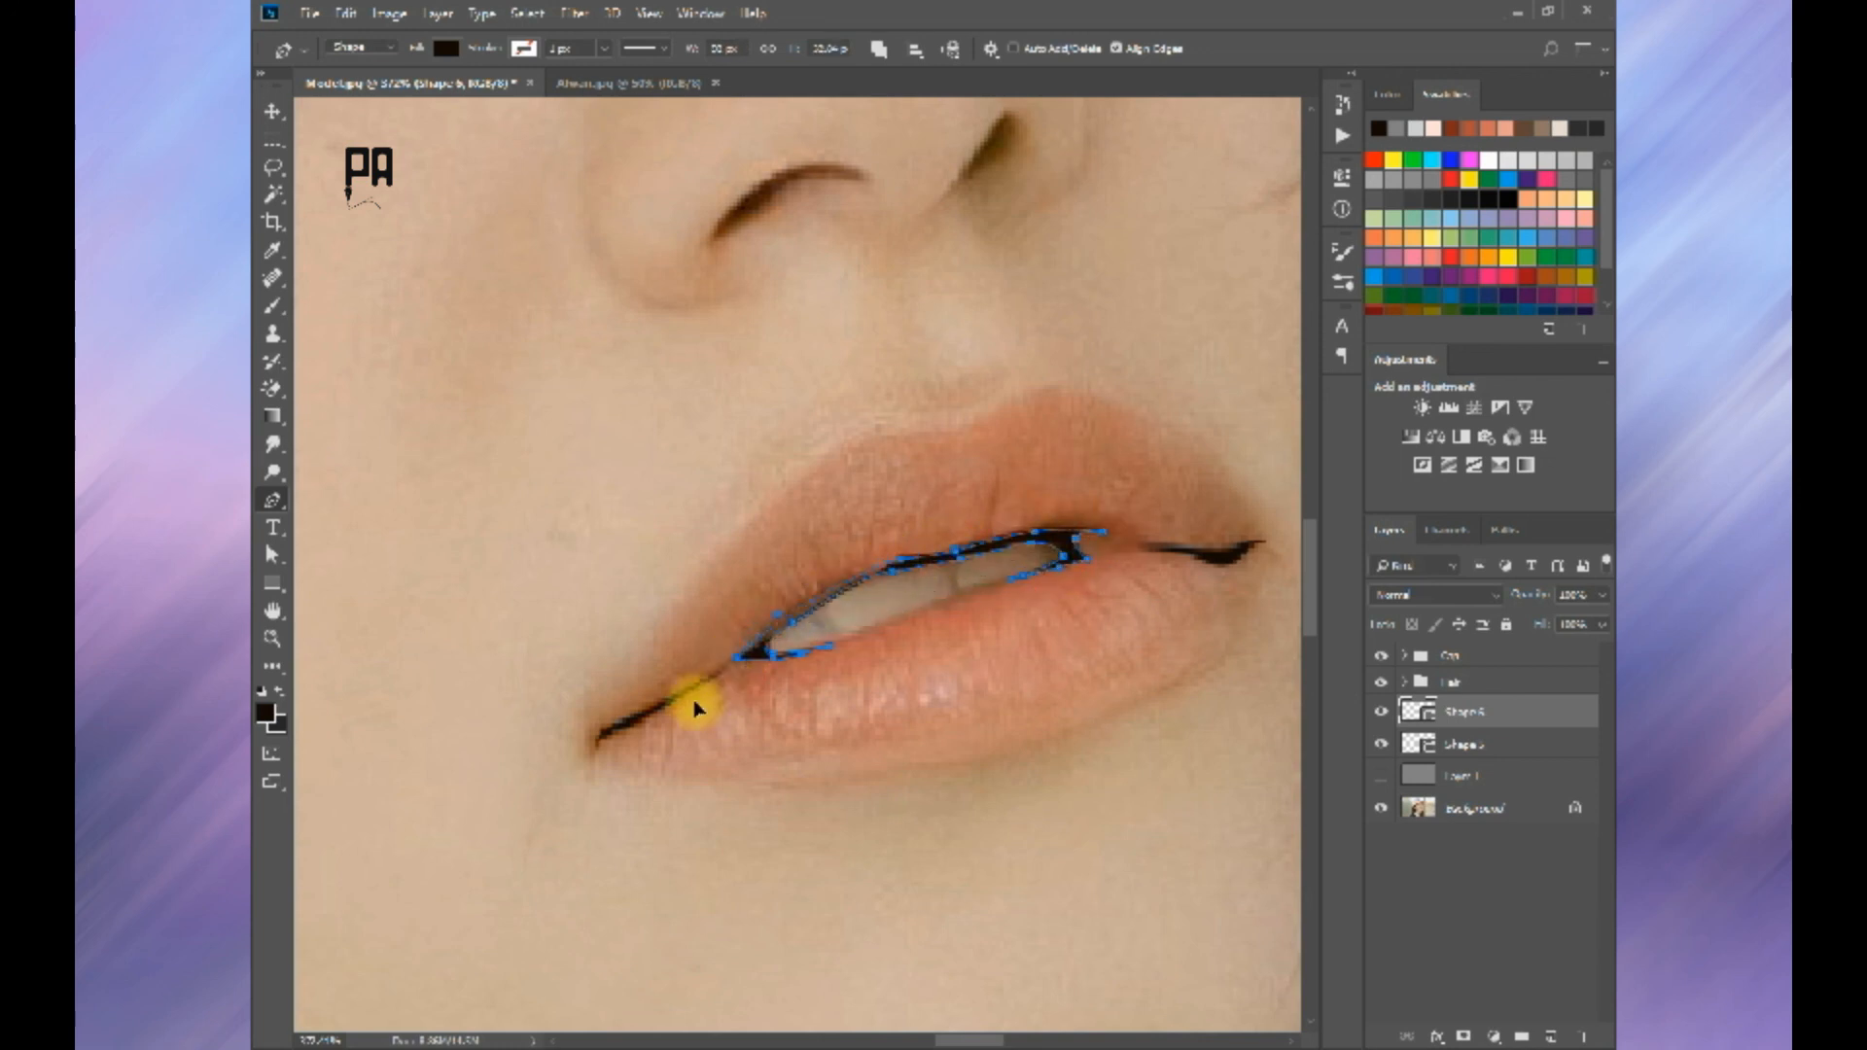
key(Return)
Step: Compare the traced mouth line against the grey Layer 1 and against the photo
scroll(764, 703, down, 10)
scroll(997, 717, down, 1)
click(1372, 778)
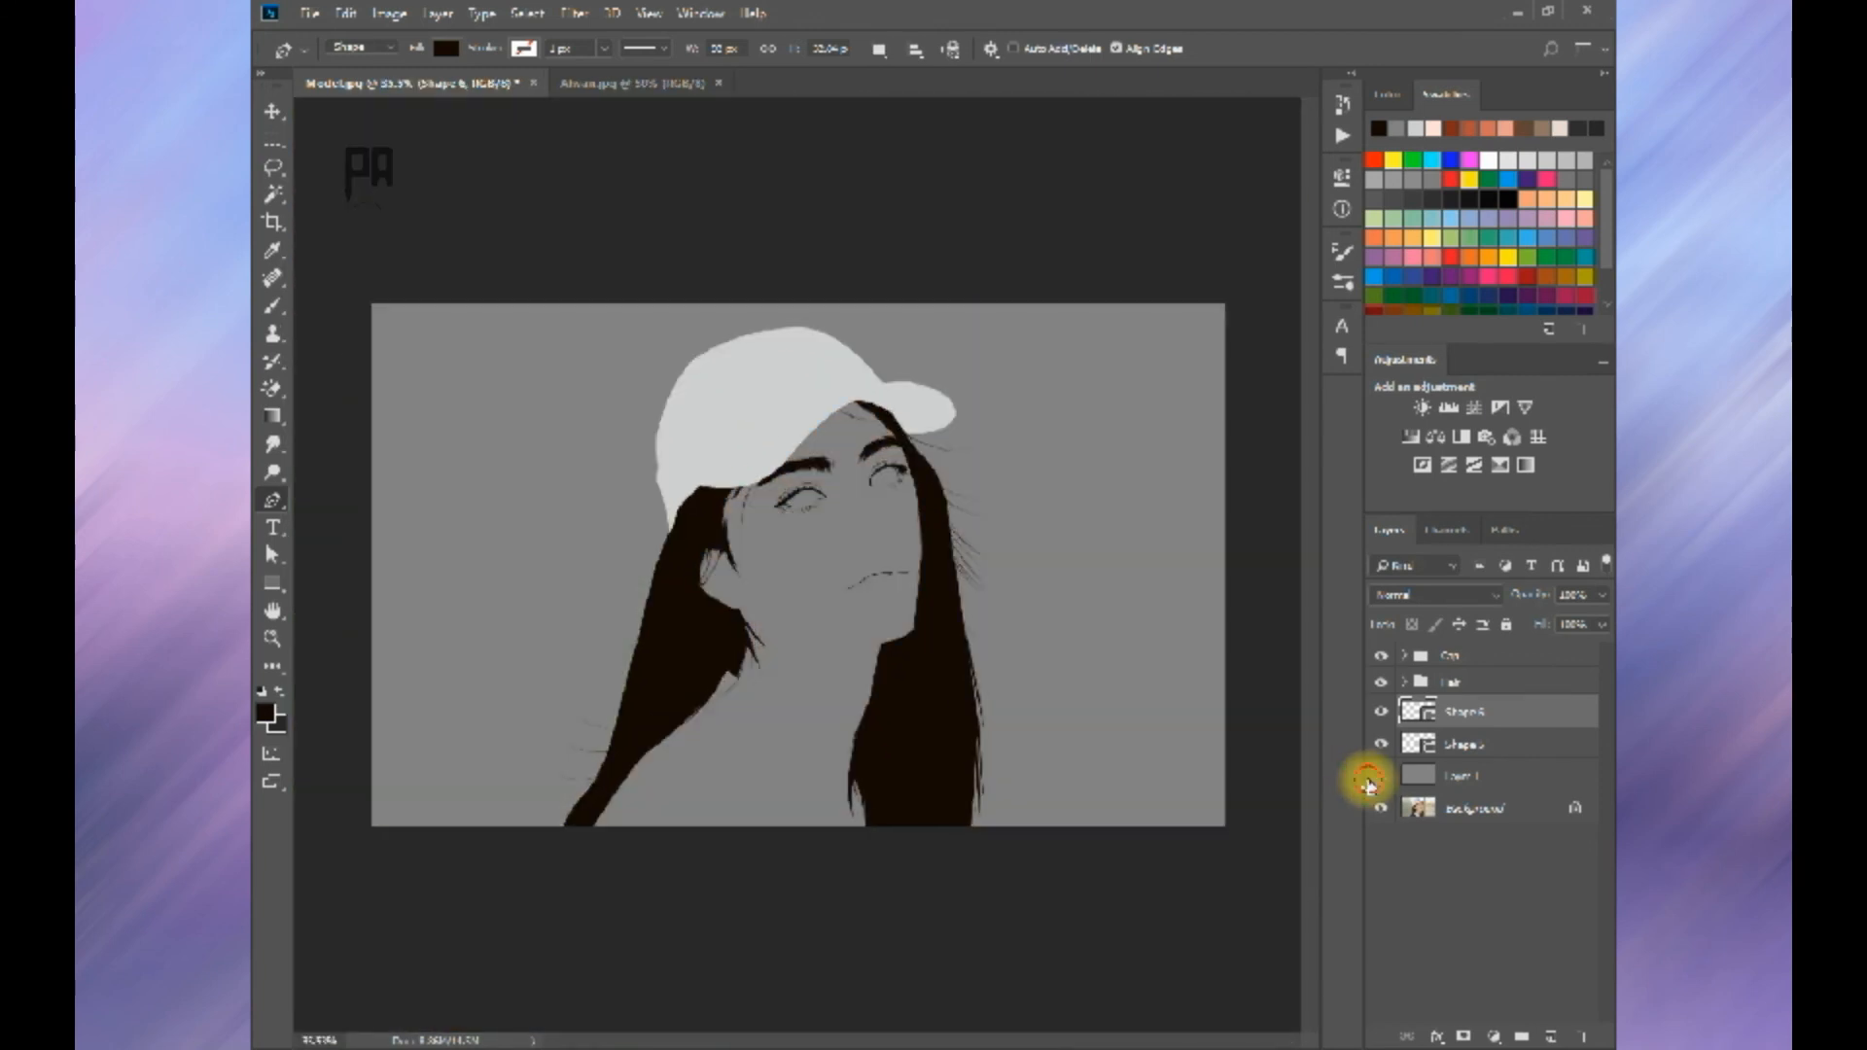
click(1371, 778)
click(1372, 778)
click(1371, 778)
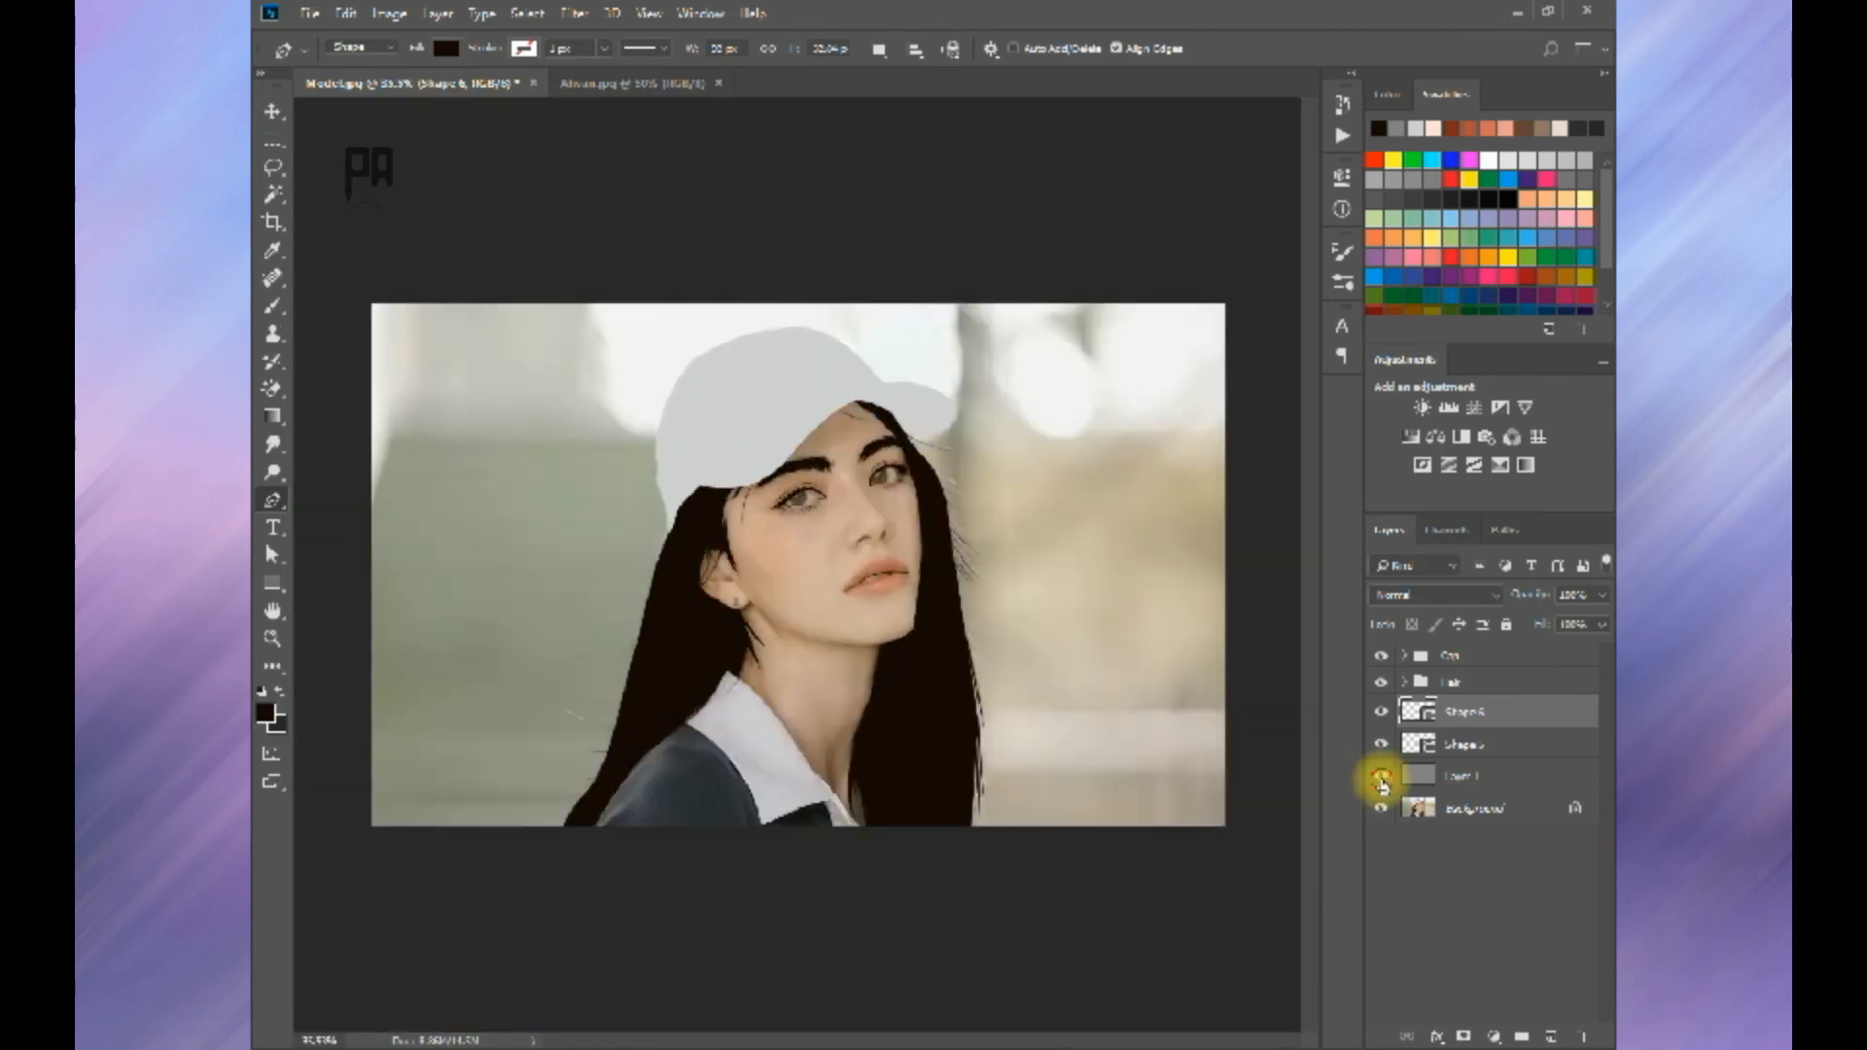
click(1372, 778)
click(1372, 778)
Step: Merge the Shape 6 and Shape 5 layers into a single shape layer
scroll(844, 473, up, 3)
scroll(844, 474, up, 6)
key(ctrl+e)
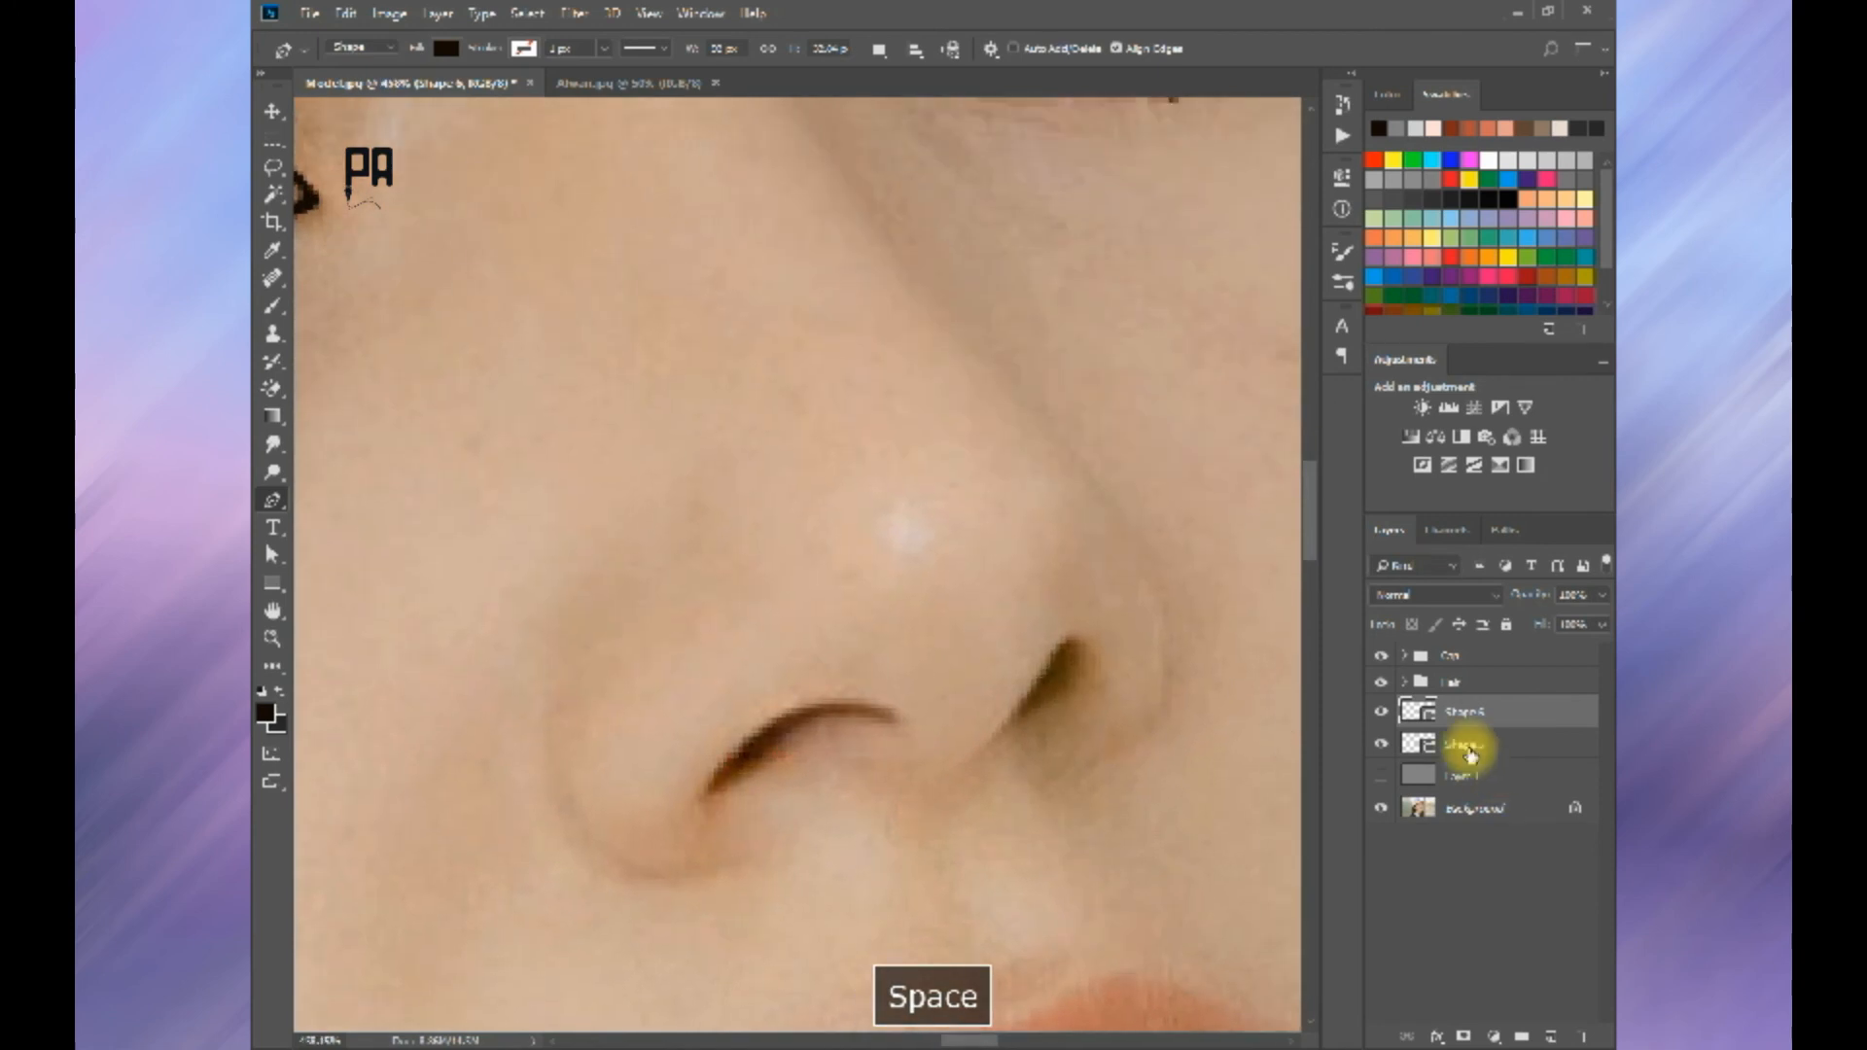
Step: Trace the near nostril as a thin curved dark shape following its upper edge
scroll(895, 753, down, 1)
drag(761, 727, 721, 771)
click(692, 789)
drag(766, 712, 825, 695)
drag(870, 716, 879, 729)
Step: Trace the far nostril as a small slanted dark shape
key(space)
click(807, 800)
key(ctrl+z)
click(803, 797)
drag(829, 751, 851, 722)
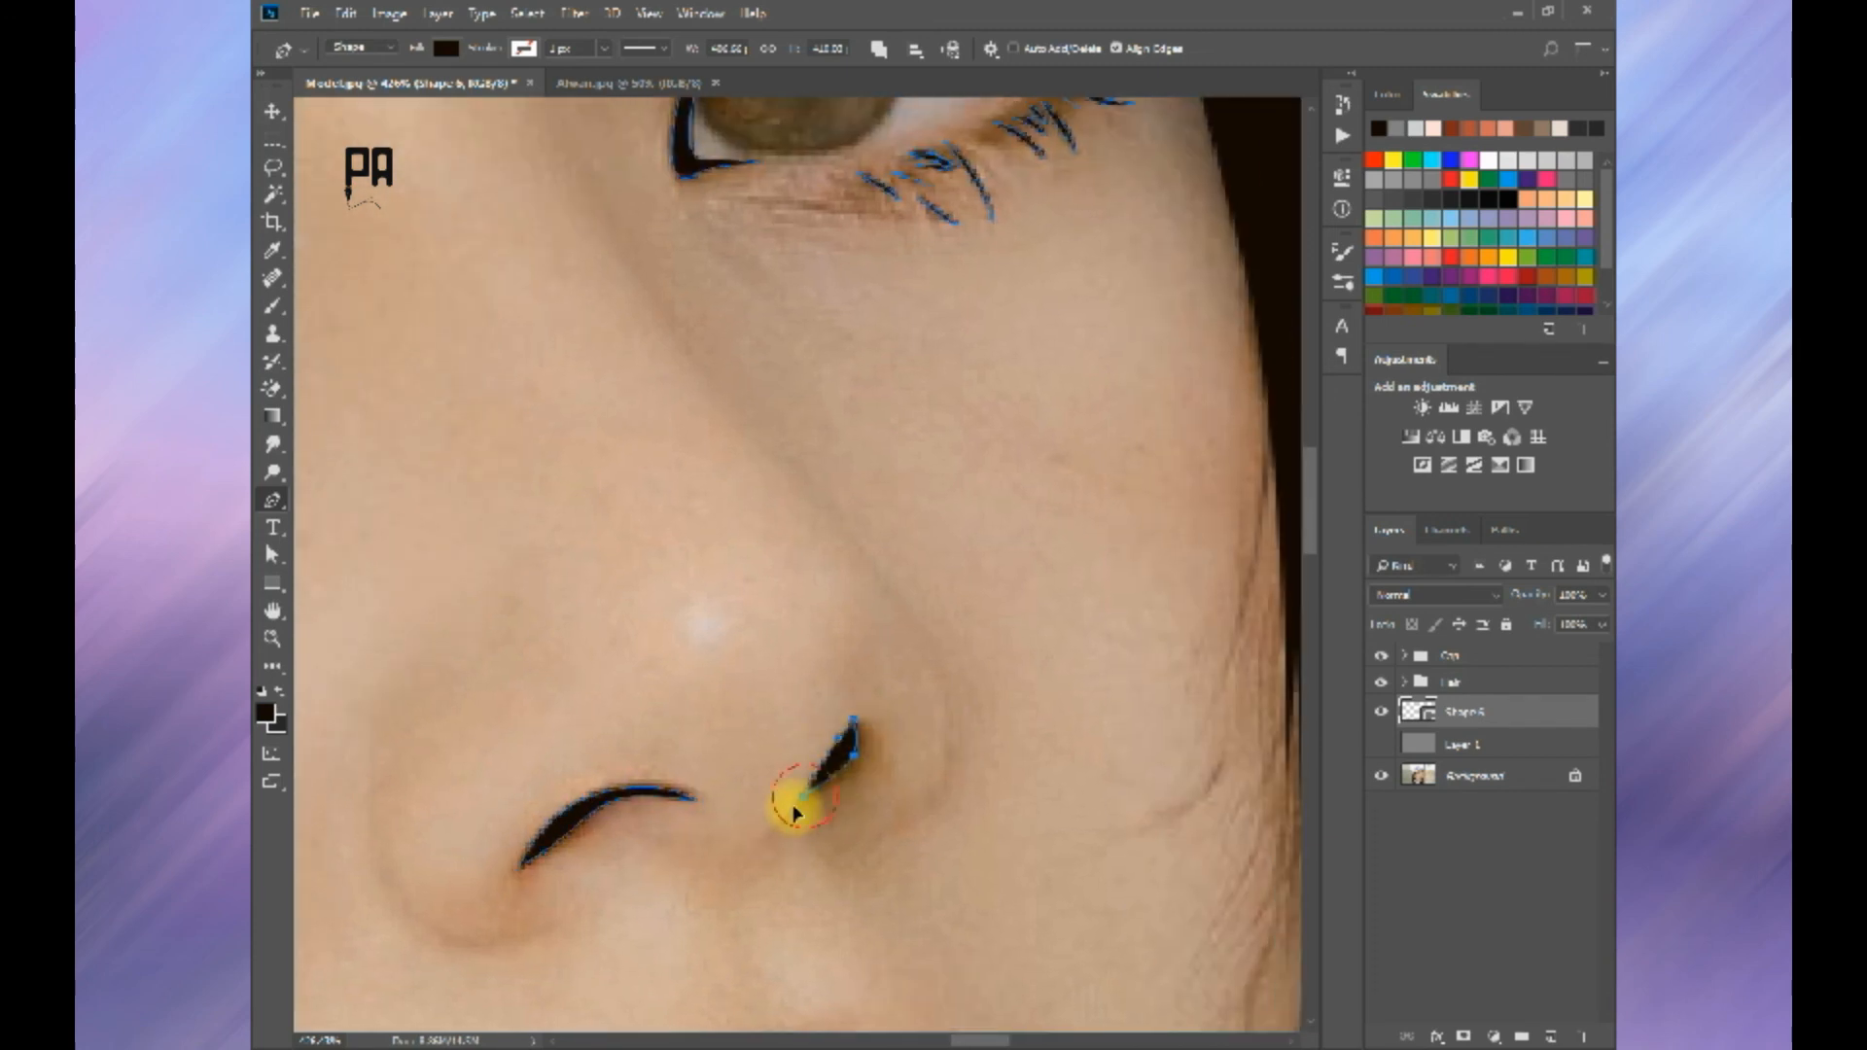
scroll(795, 812, down, 10)
key(Return)
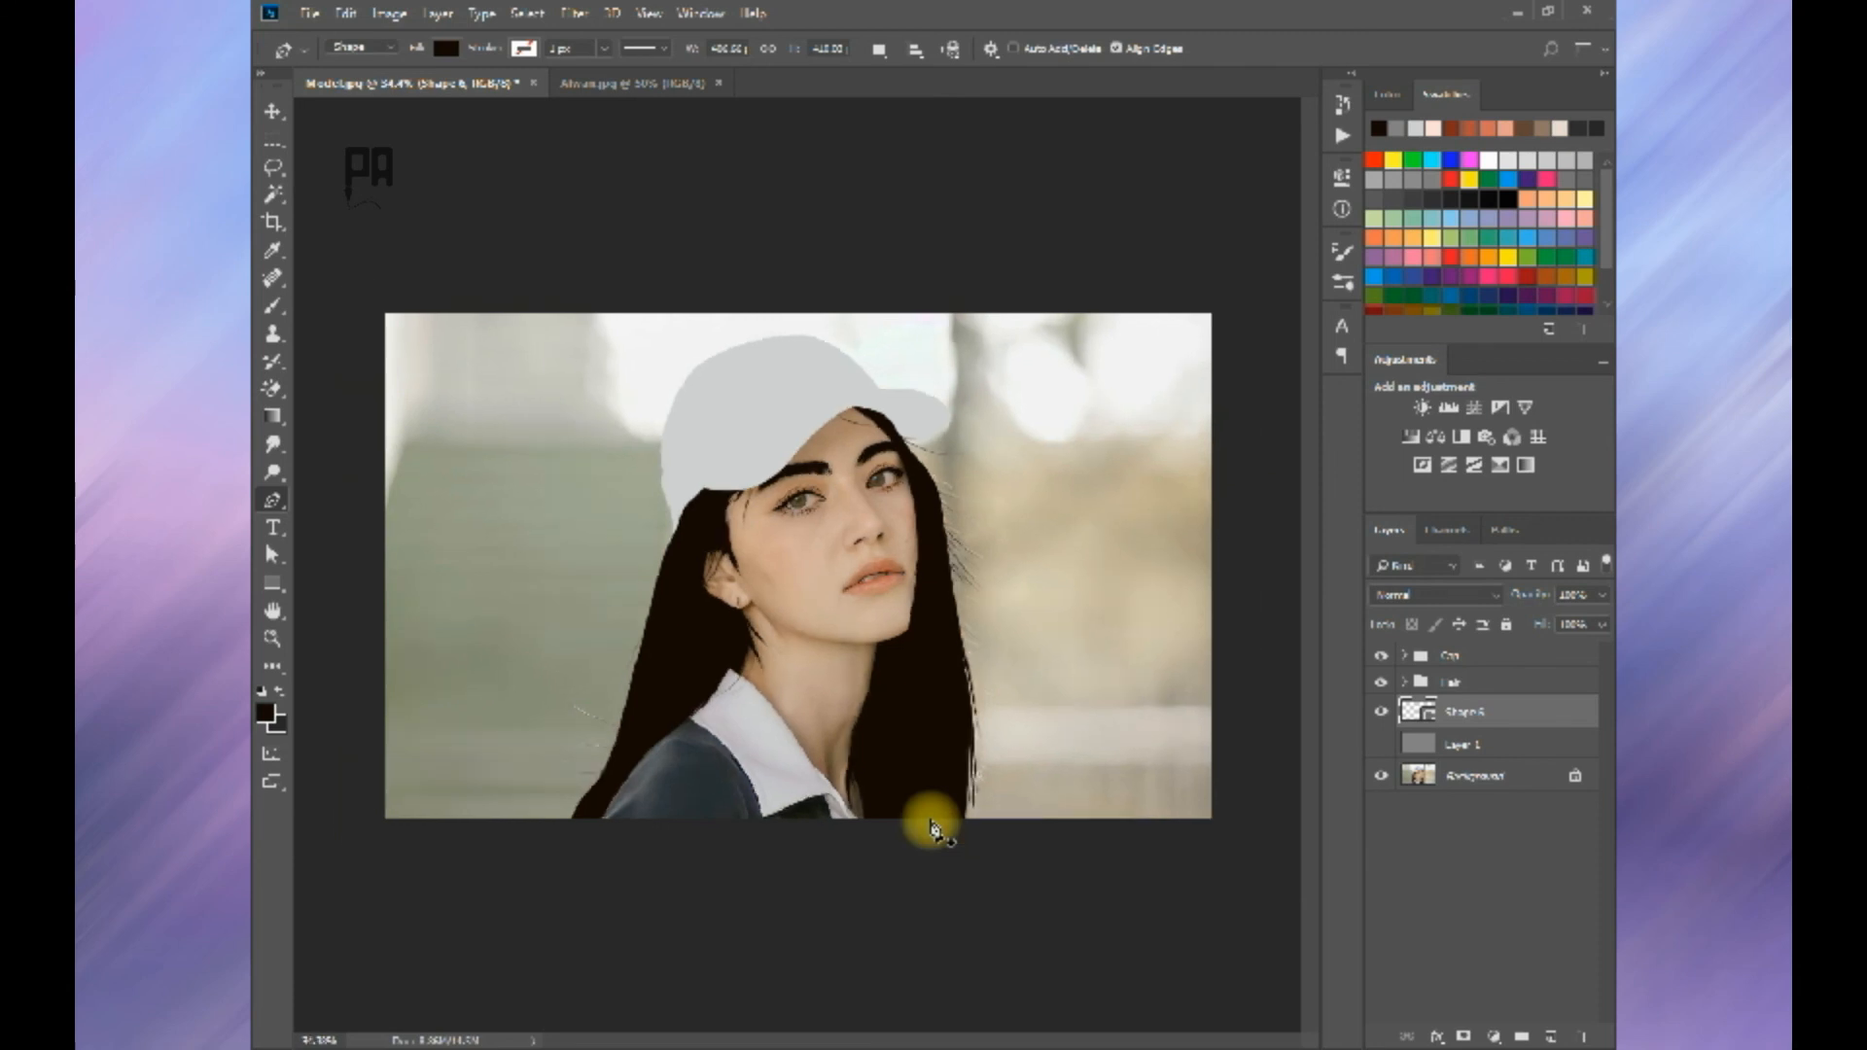
Step: Examine the traced nostrils, mouth and eyes over the grey Layer 1 and over the photo
scroll(896, 500, up, 3)
click(1381, 744)
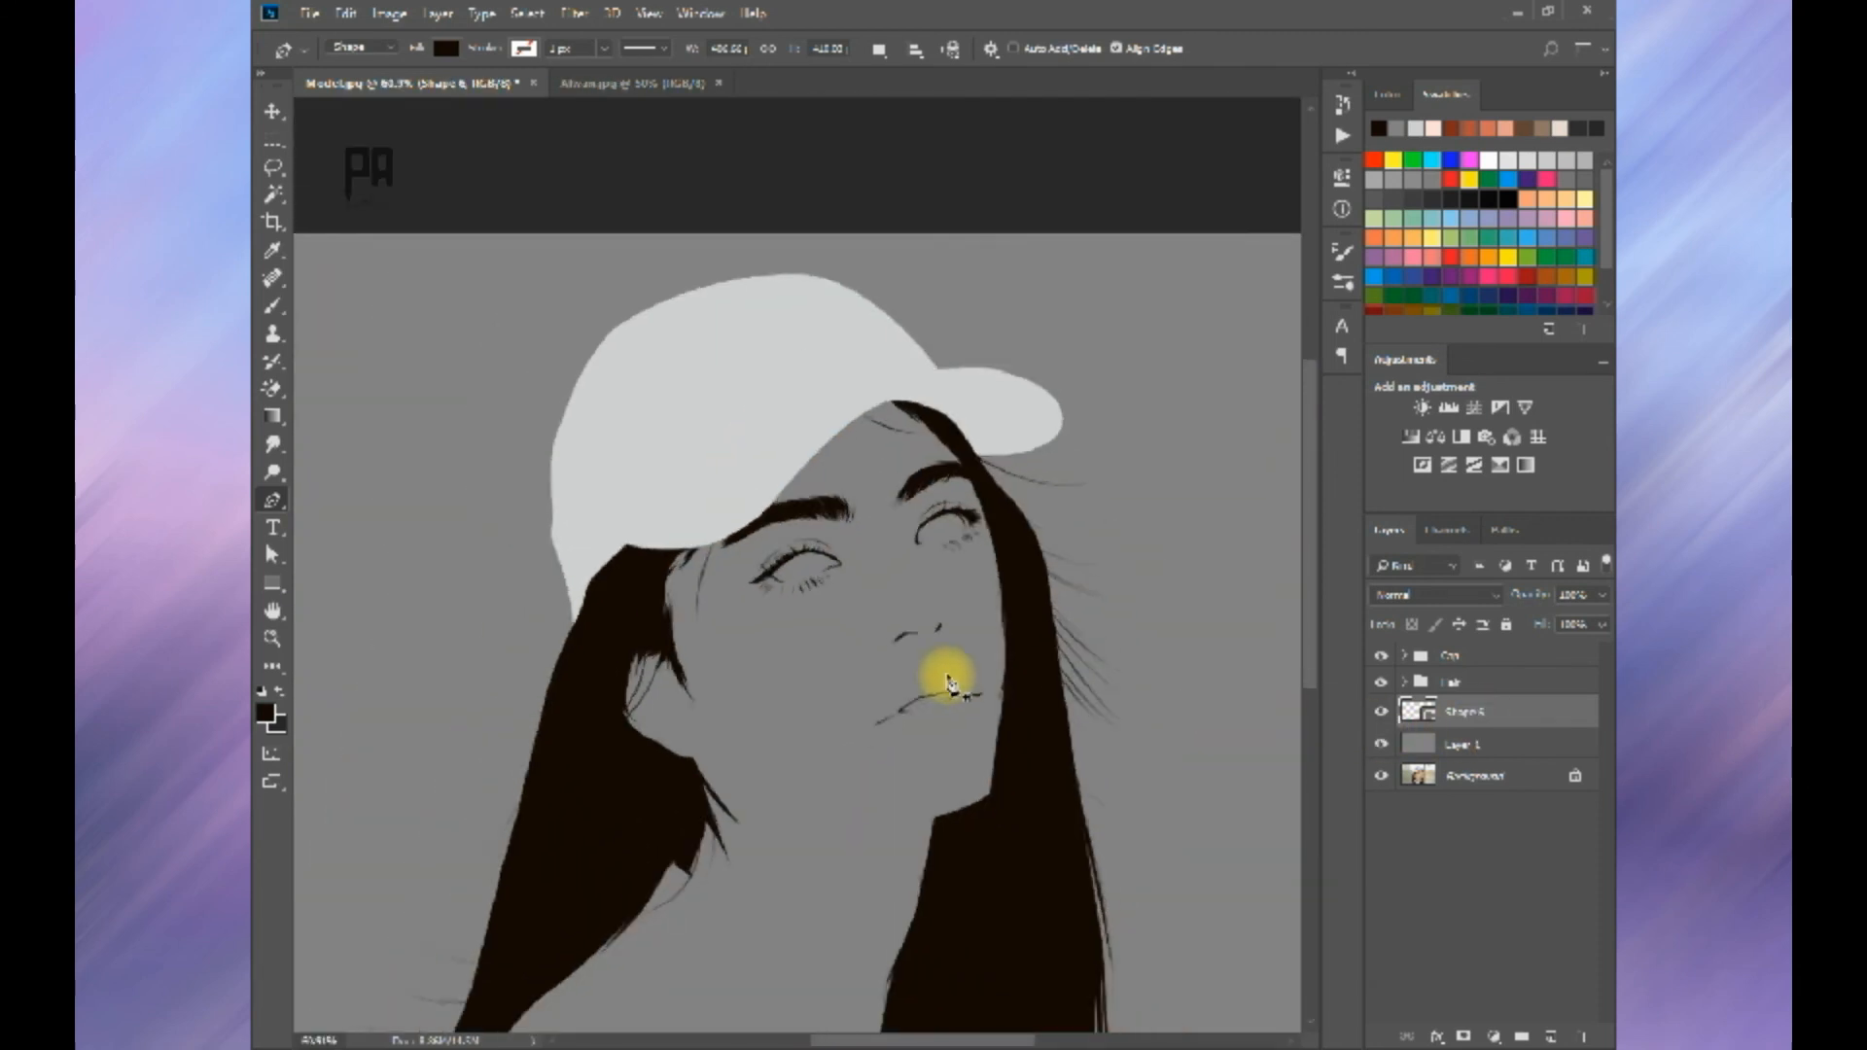
scroll(943, 667, down, 2)
scroll(973, 457, up, 2)
scroll(959, 409, down, 2)
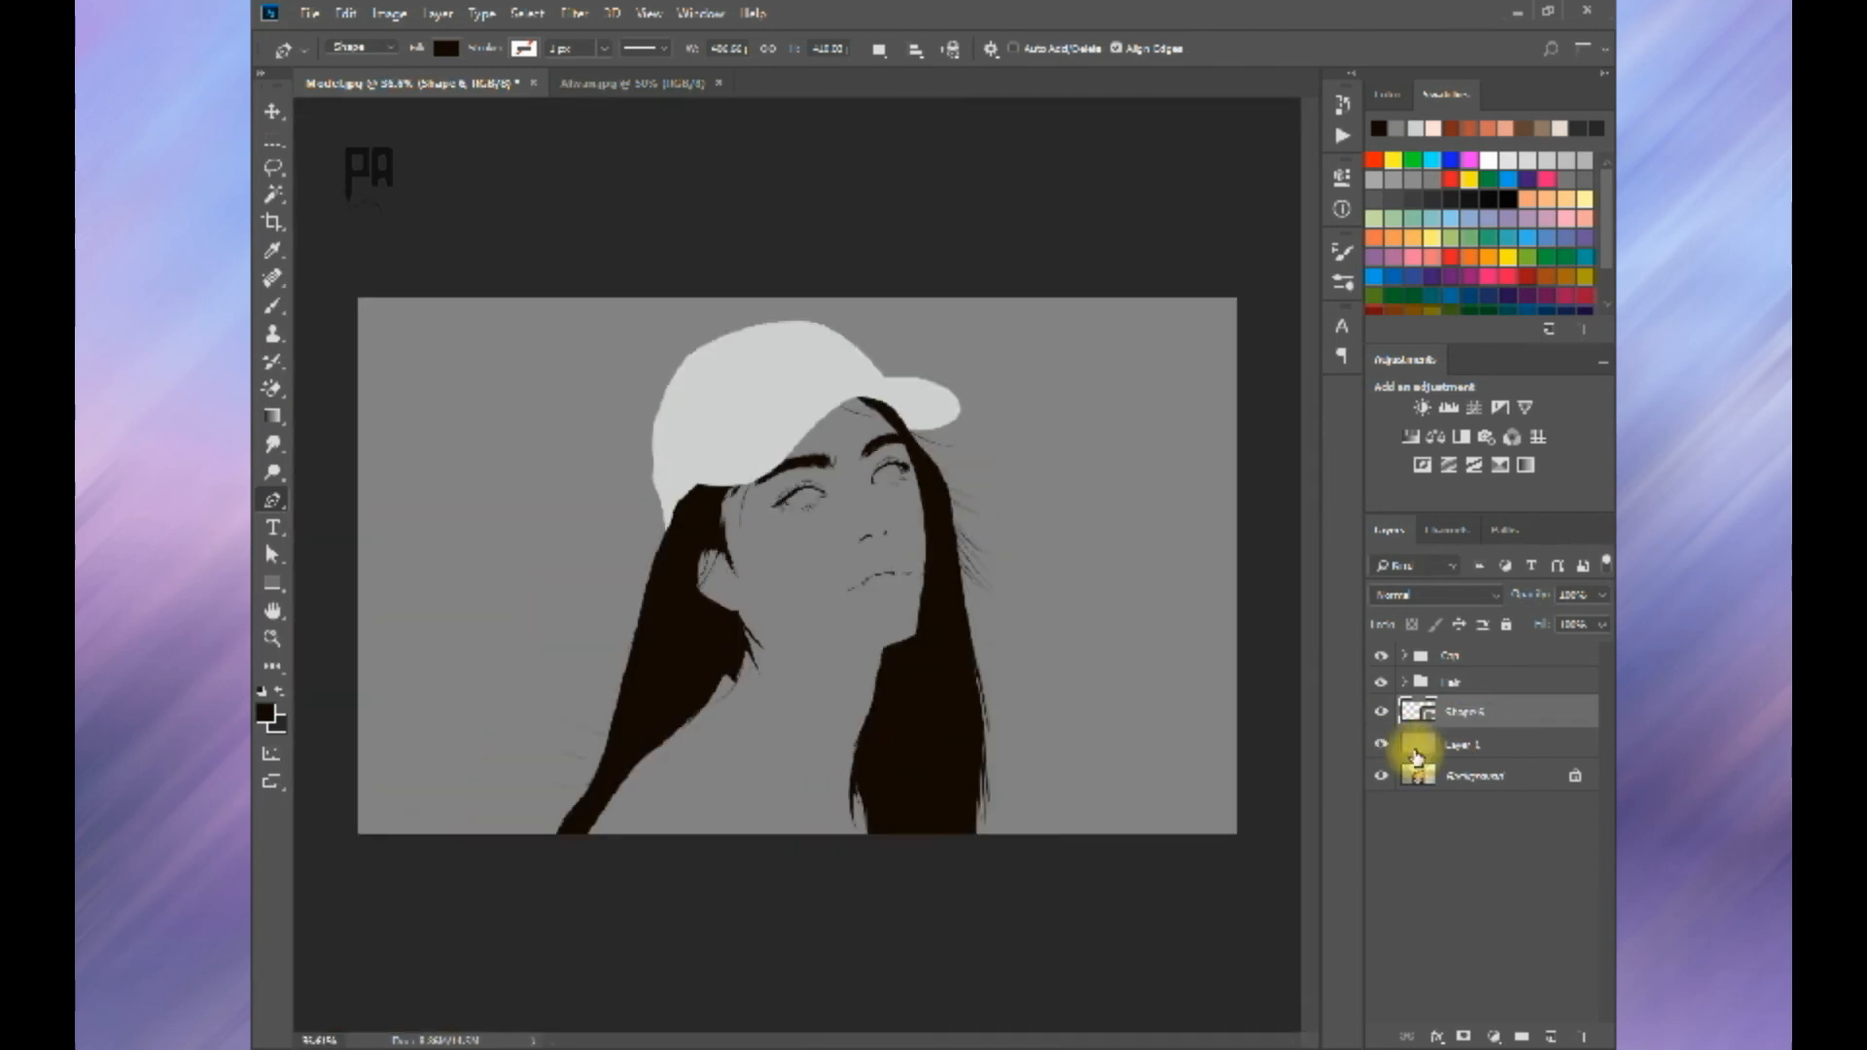
click(1381, 744)
double_click(1381, 744)
click(1381, 744)
click(1381, 744)
scroll(792, 604, up, 3)
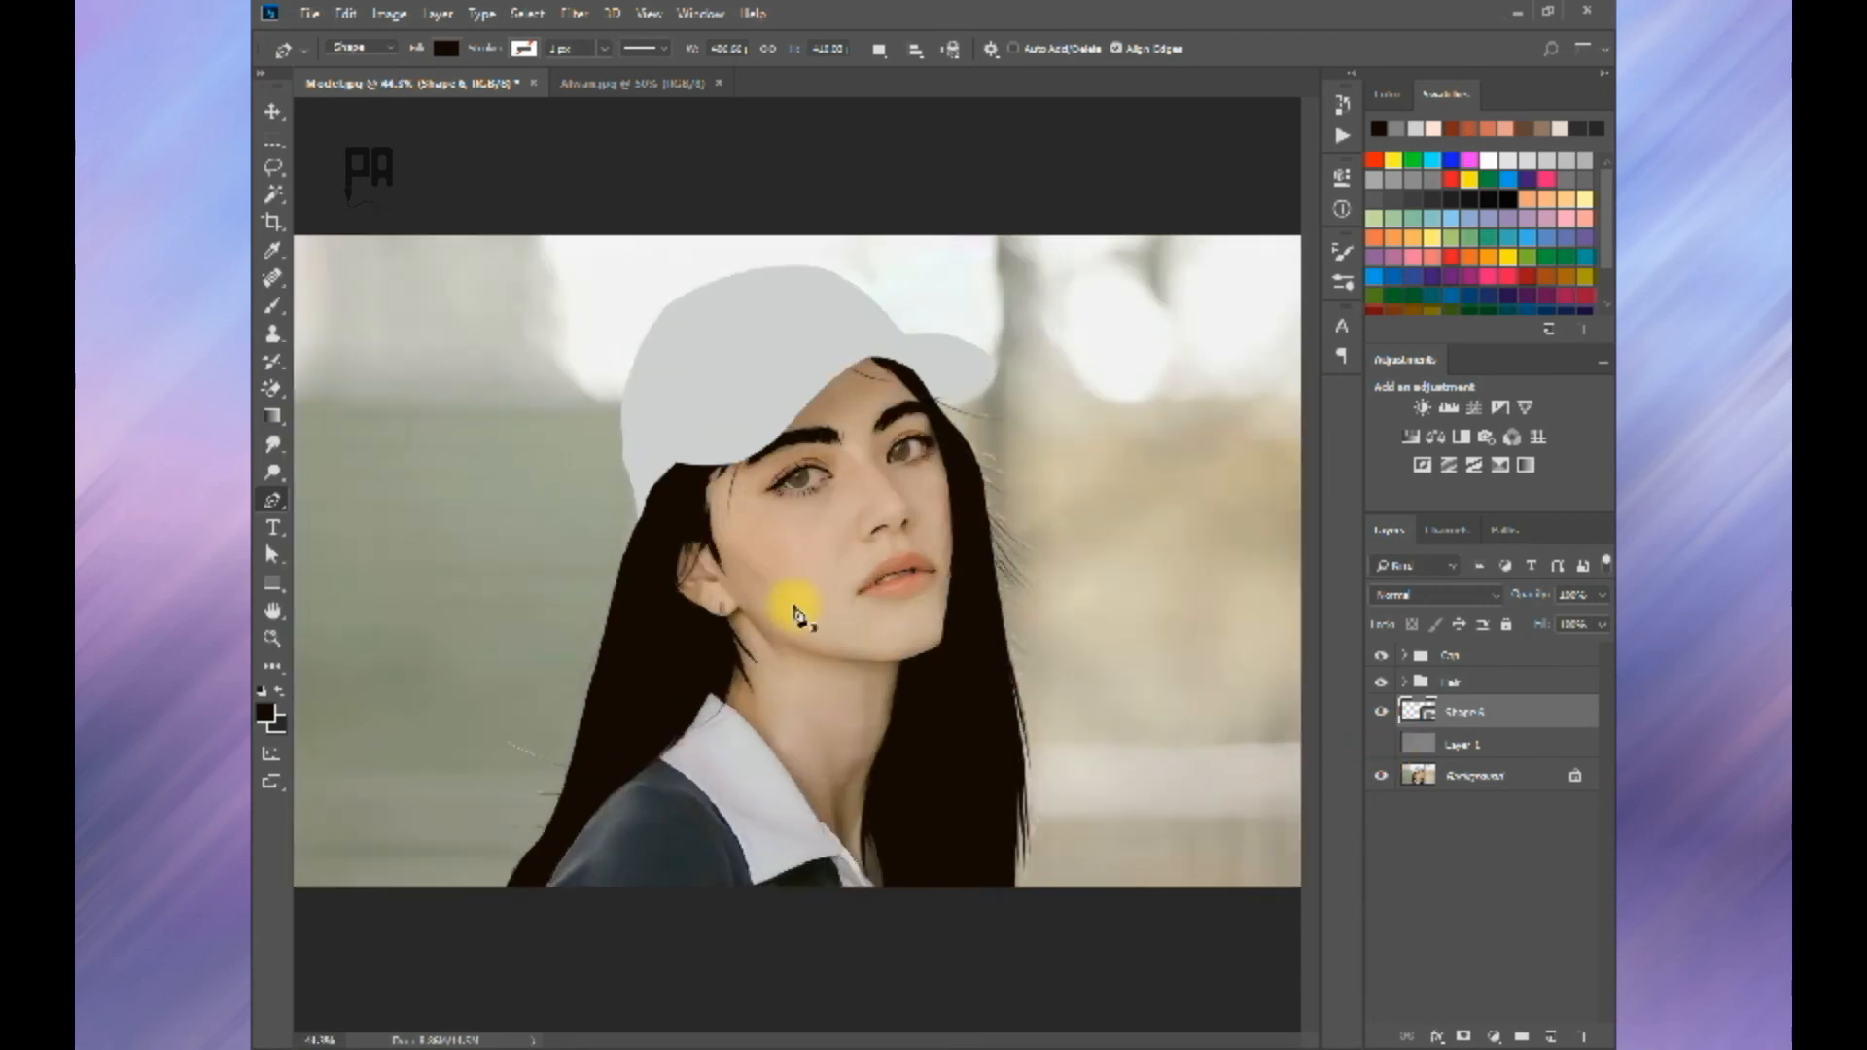